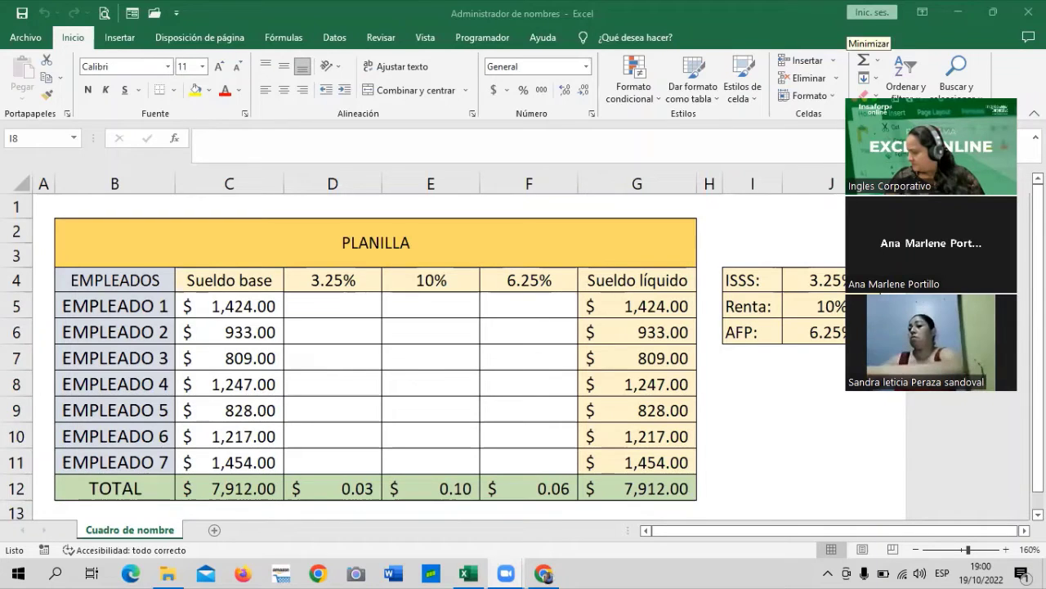
Step: Move from the payroll workbook to the course page, then to the WhatsApp Web tab in Chrome
{"action": "key", "text": "alt+Tab"}
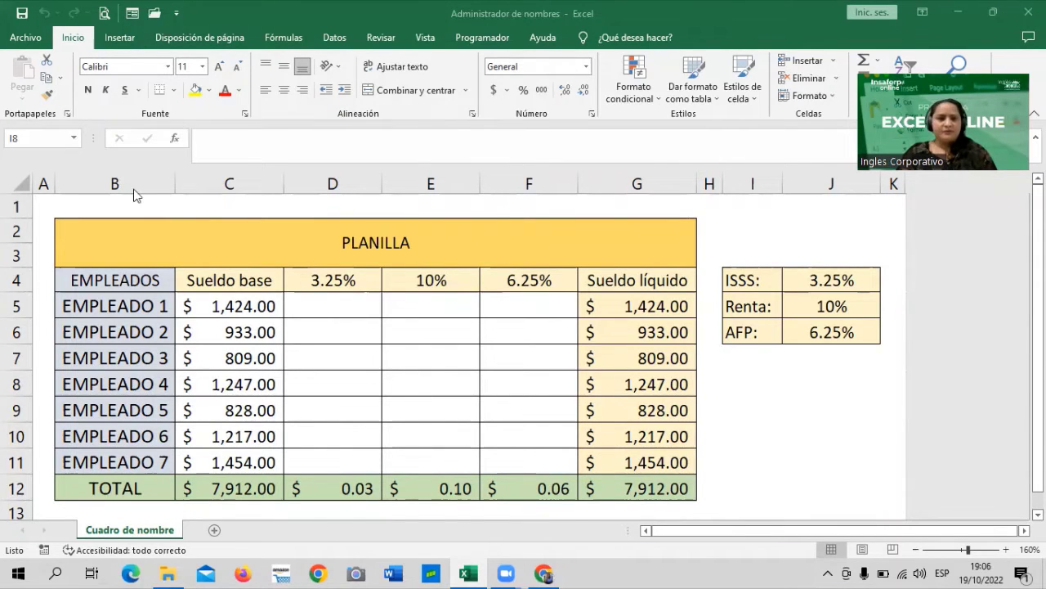
{"action": "key", "text": "alt+Tab"}
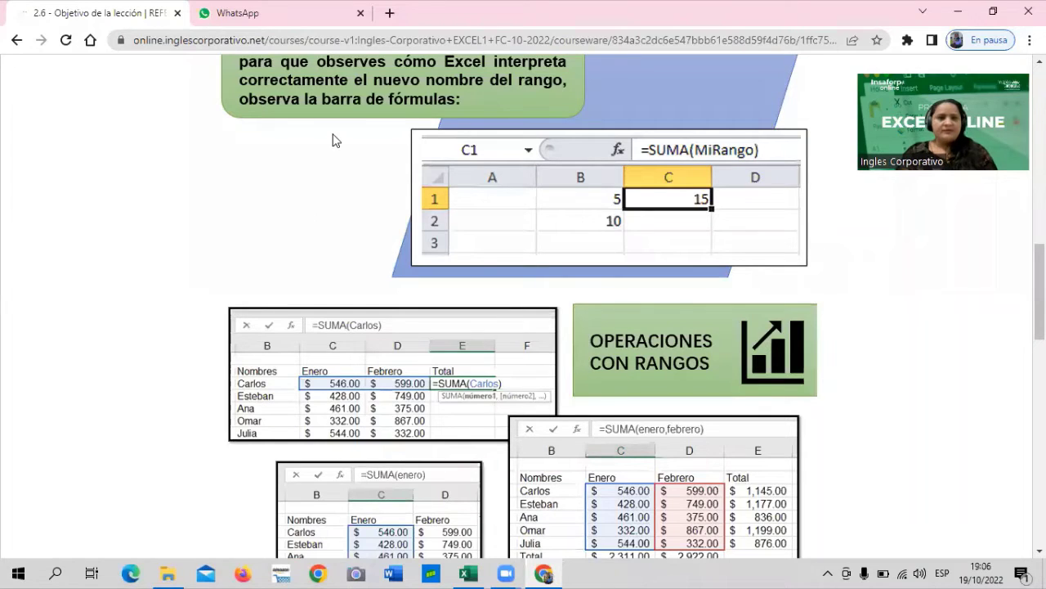
{"action": "key", "text": "ctrl+Tab"}
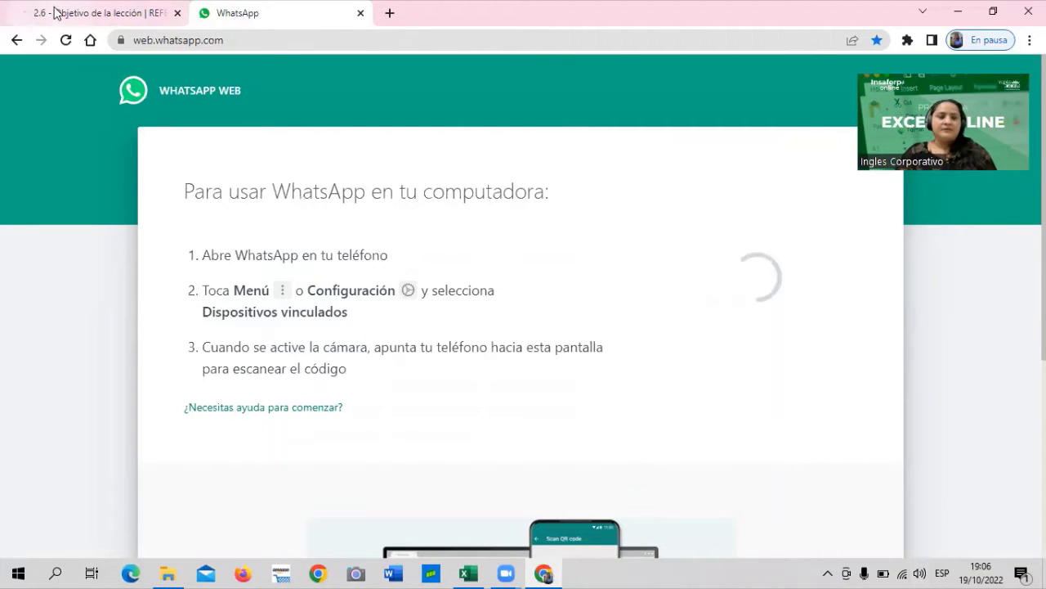
Step: Return to the '2.6 - Objetivo de la lección' course tab
{"action": "left_click", "coordinate": [55, 14]}
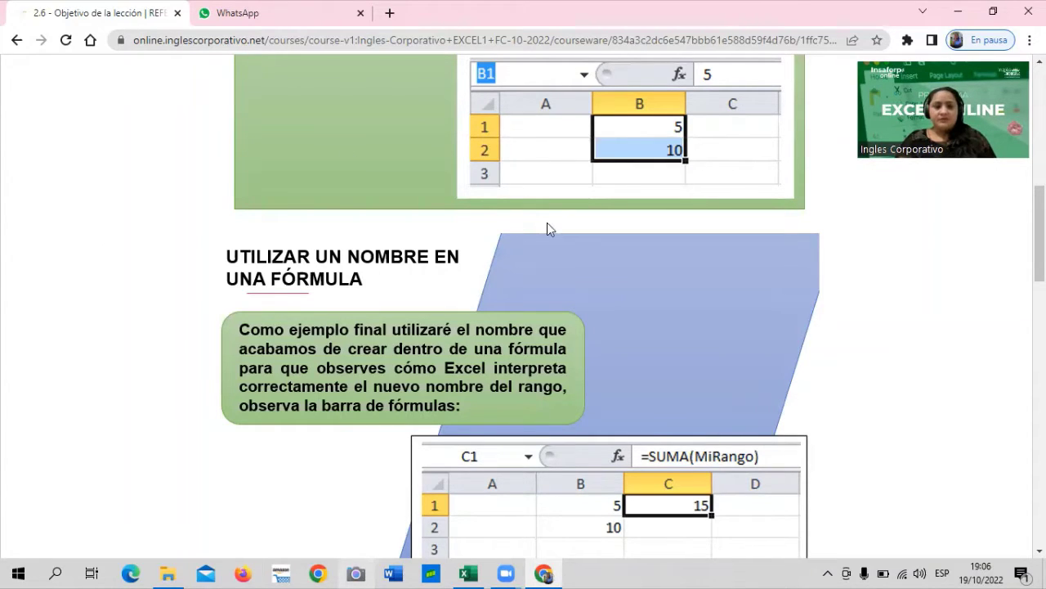
Step: Scroll through the lesson 2.6 header and objective, then switch to the WhatsApp Web tab
{"action": "scroll", "coordinate": [547, 229], "scroll_direction": "up", "scroll_amount": 6}
{"action": "scroll", "coordinate": [547, 229], "scroll_direction": "down", "scroll_amount": 1}
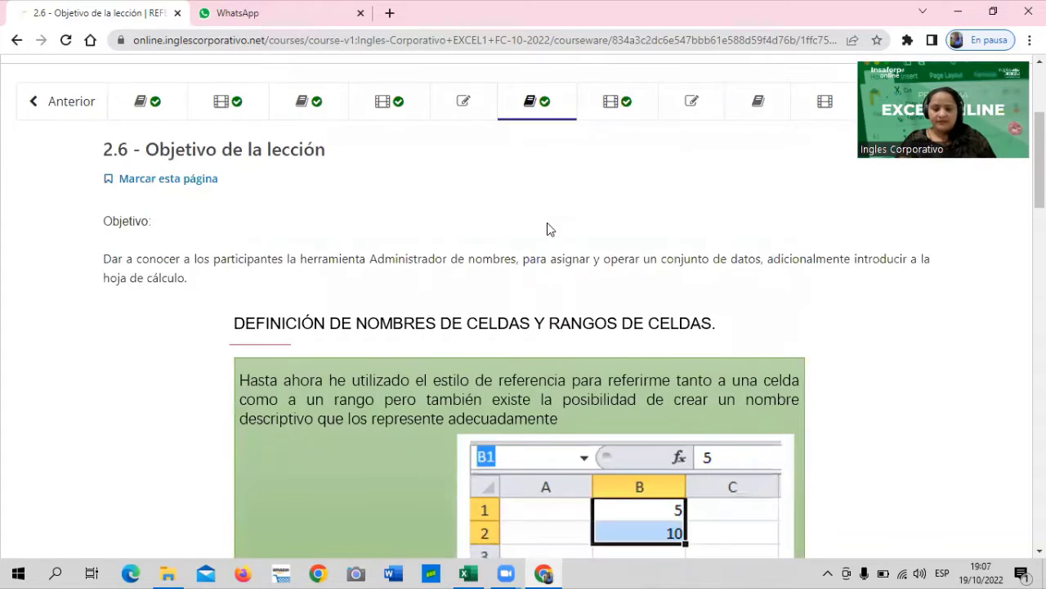
{"action": "scroll", "coordinate": [547, 229], "scroll_direction": "down", "scroll_amount": 1}
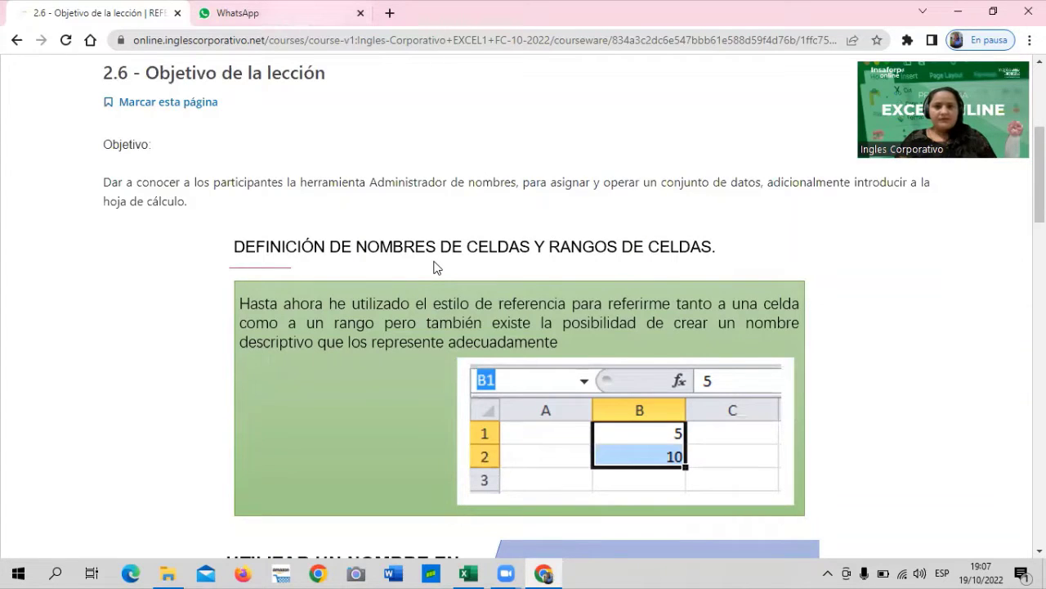
{"action": "key", "text": "ctrl+Tab"}
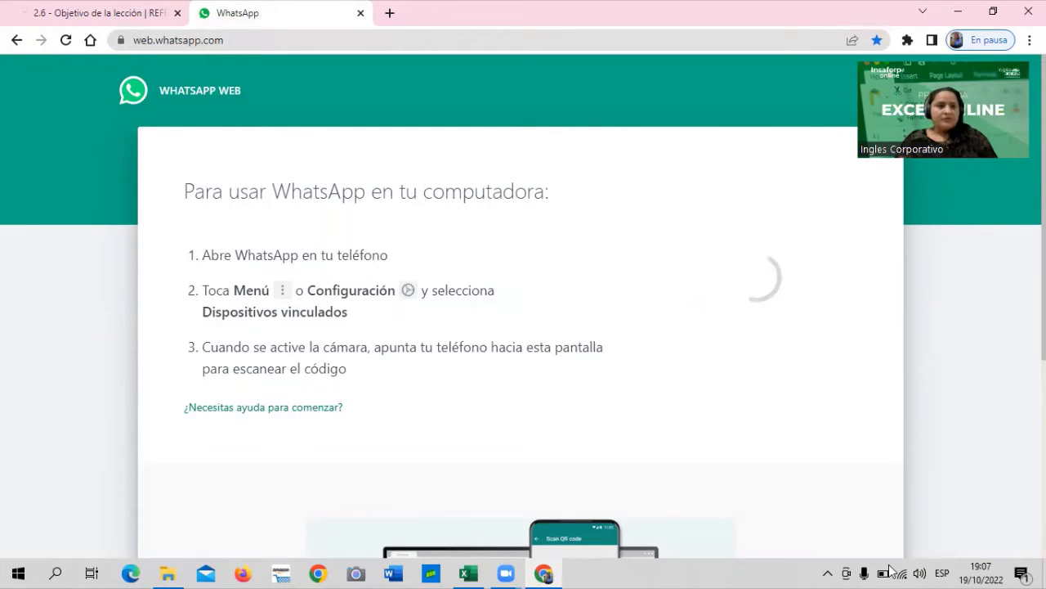
Step: Go from WhatsApp Web back to the '2.6 - Objetivo de la lección' lesson tab
{"action": "left_click", "coordinate": [51, 18]}
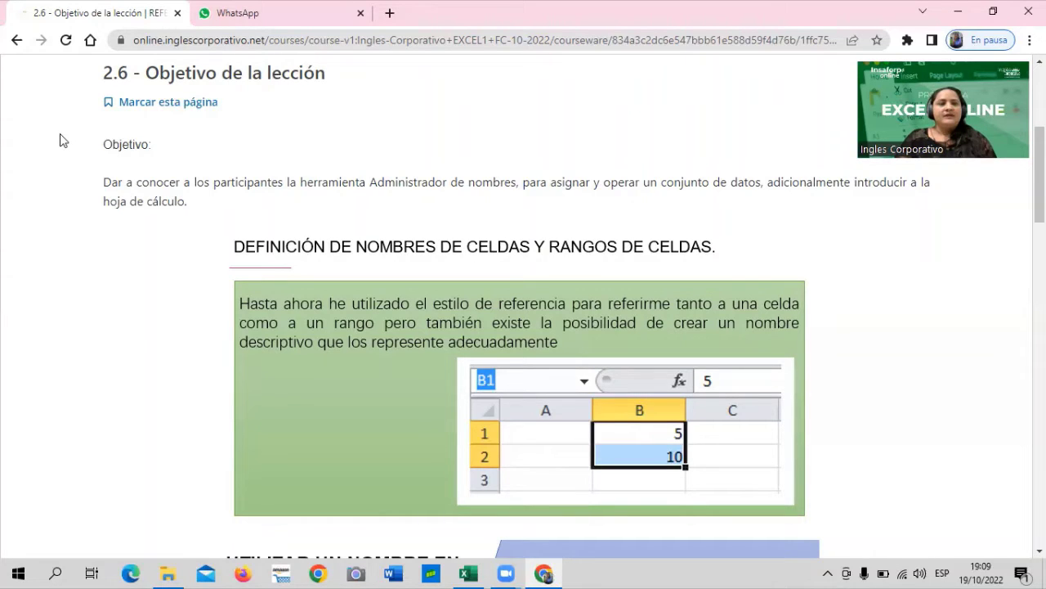
{"action": "key", "text": "ctrl+Tab"}
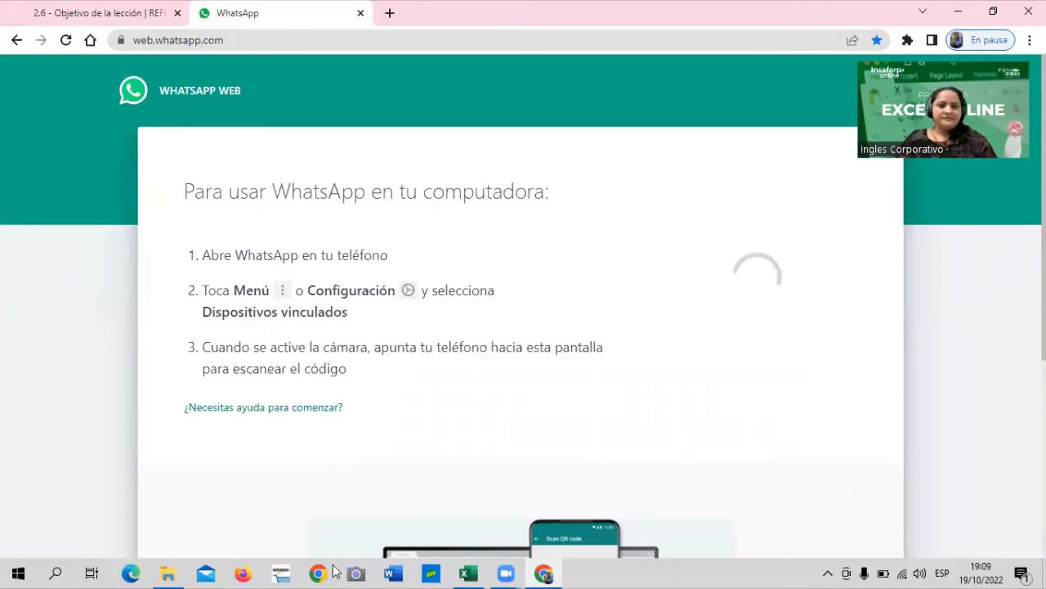
{"action": "left_click", "coordinate": [51, 16]}
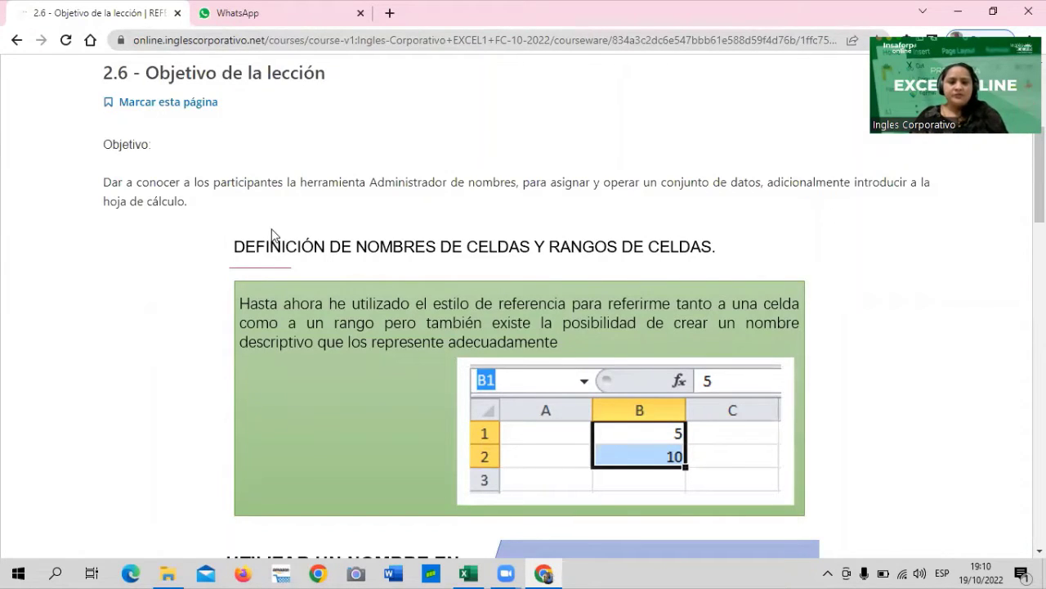
Step: Scroll the lesson 2.6 page down to the 'Definición de nombres de celdas y rangos de celdas' B1 example
{"action": "scroll", "coordinate": [320, 318], "scroll_direction": "up", "scroll_amount": 3}
{"action": "scroll", "coordinate": [321, 317], "scroll_direction": "down", "scroll_amount": 2}
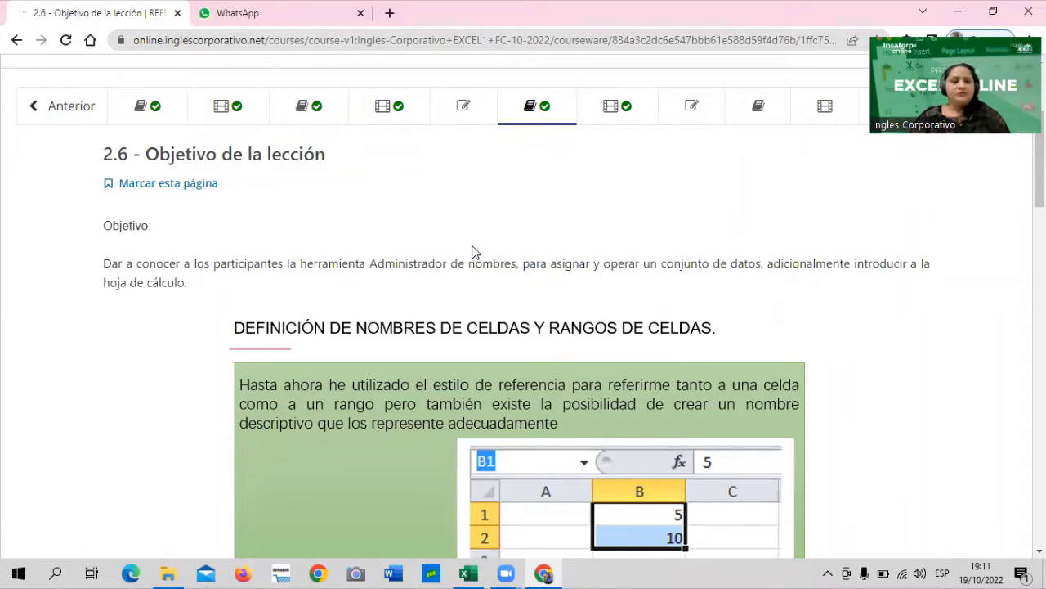
{"action": "scroll", "coordinate": [472, 254], "scroll_direction": "down", "scroll_amount": 1}
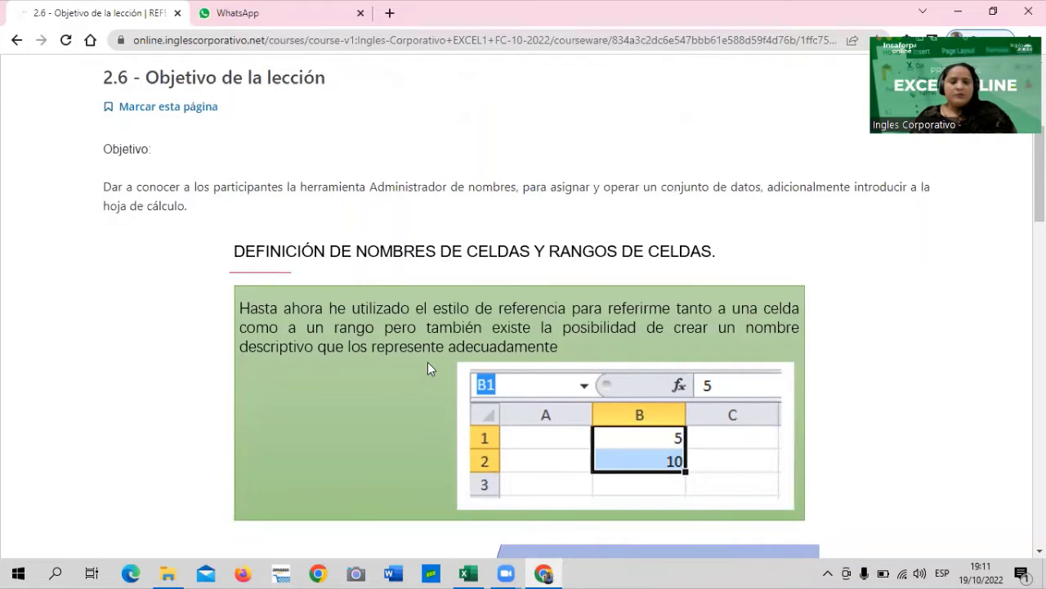
{"action": "scroll", "coordinate": [419, 353], "scroll_direction": "down", "scroll_amount": 1}
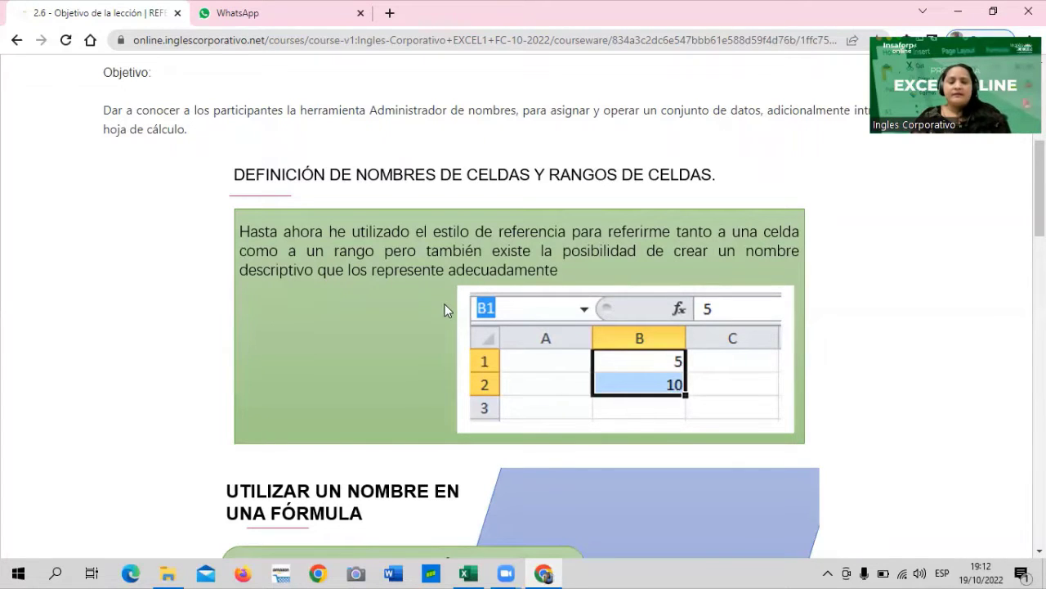
Step: Scroll to the 'Utilizar un nombre en una fórmula' example, then switch to the Excel payroll workbook
{"action": "scroll", "coordinate": [444, 309], "scroll_direction": "down", "scroll_amount": 1}
{"action": "scroll", "coordinate": [445, 310], "scroll_direction": "down", "scroll_amount": 2}
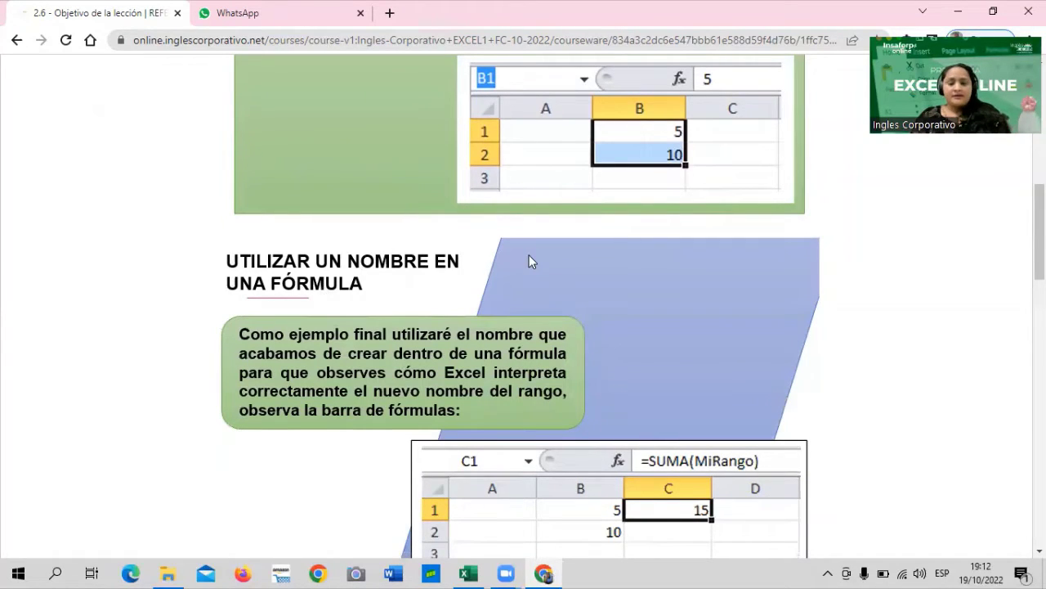
{"action": "scroll", "coordinate": [679, 347], "scroll_direction": "down", "scroll_amount": 1}
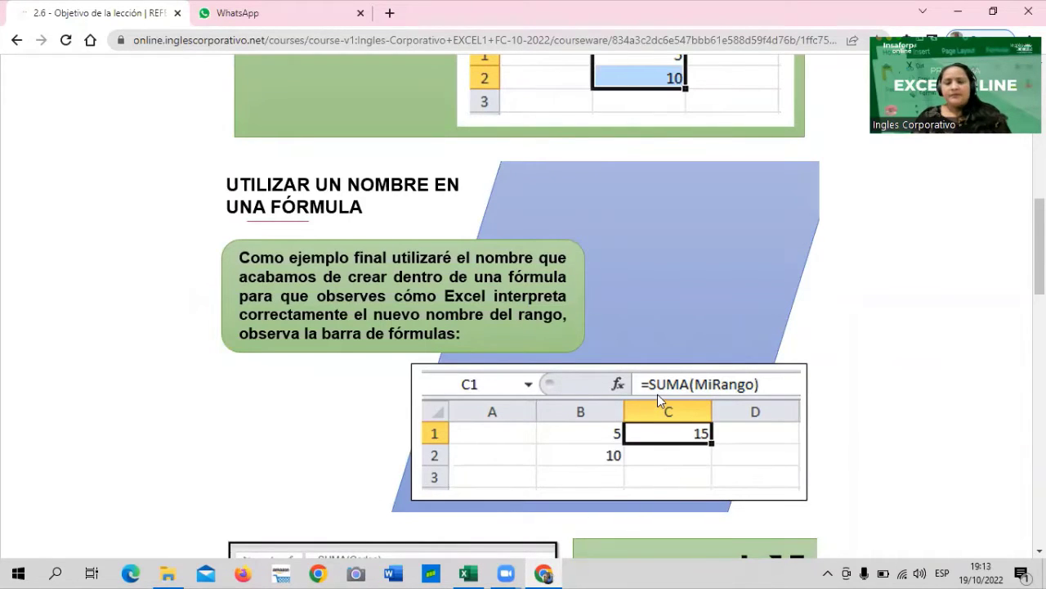
{"action": "scroll", "coordinate": [658, 394], "scroll_direction": "down", "scroll_amount": 1}
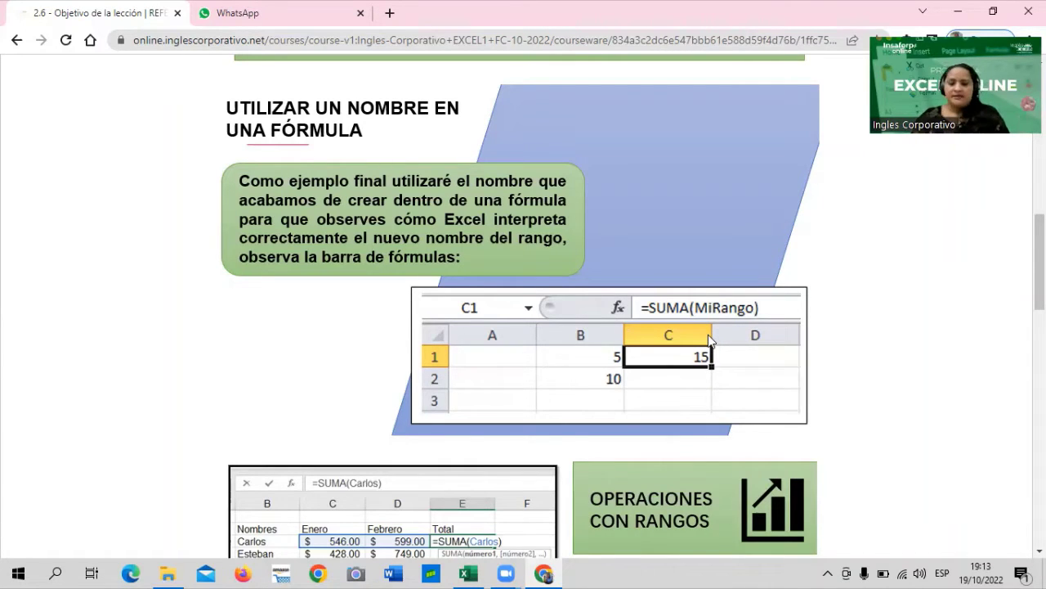
{"action": "left_click", "coordinate": [469, 572]}
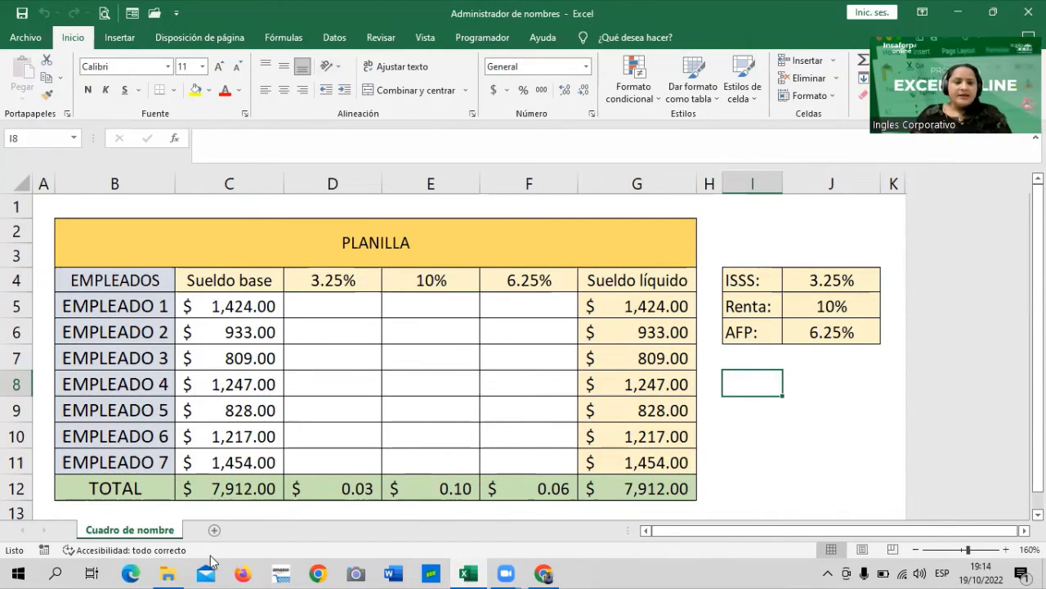
{"action": "scroll", "coordinate": [357, 383], "scroll_direction": "down", "scroll_amount": 2}
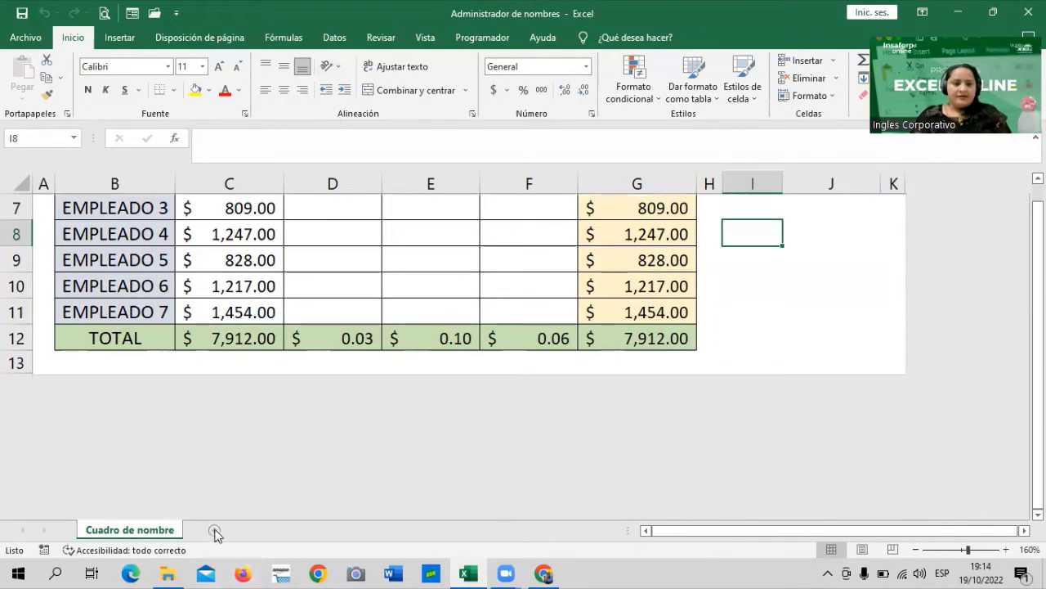
Step: Check the lesson page in Chrome, then return to Hoja1 and select cells B1 and B2
{"action": "scroll", "coordinate": [216, 533], "scroll_direction": "up", "scroll_amount": 2}
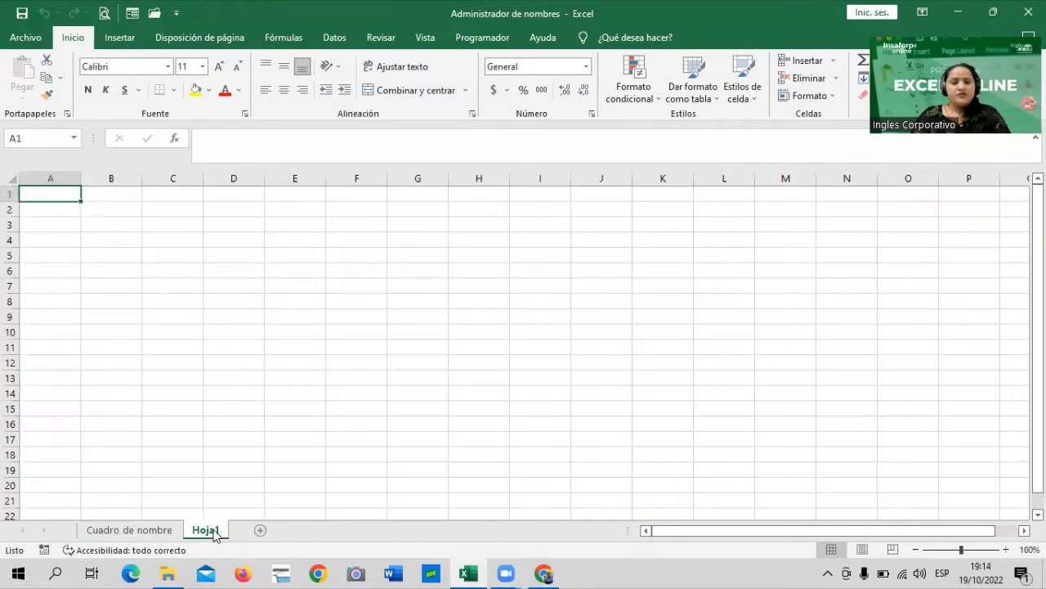
{"action": "left_click", "coordinate": [544, 573]}
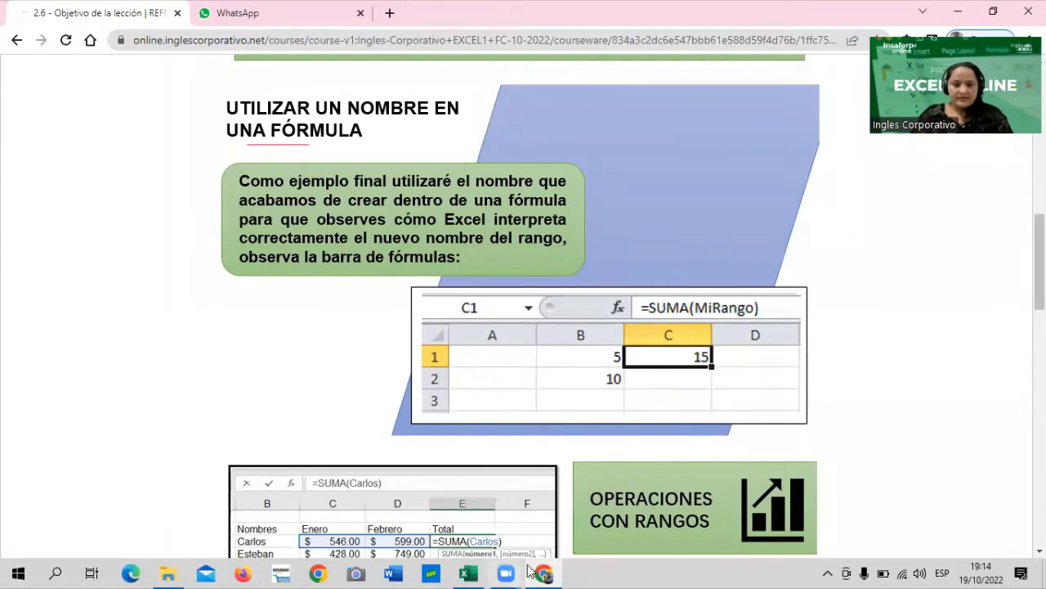
{"action": "left_click", "coordinate": [470, 572]}
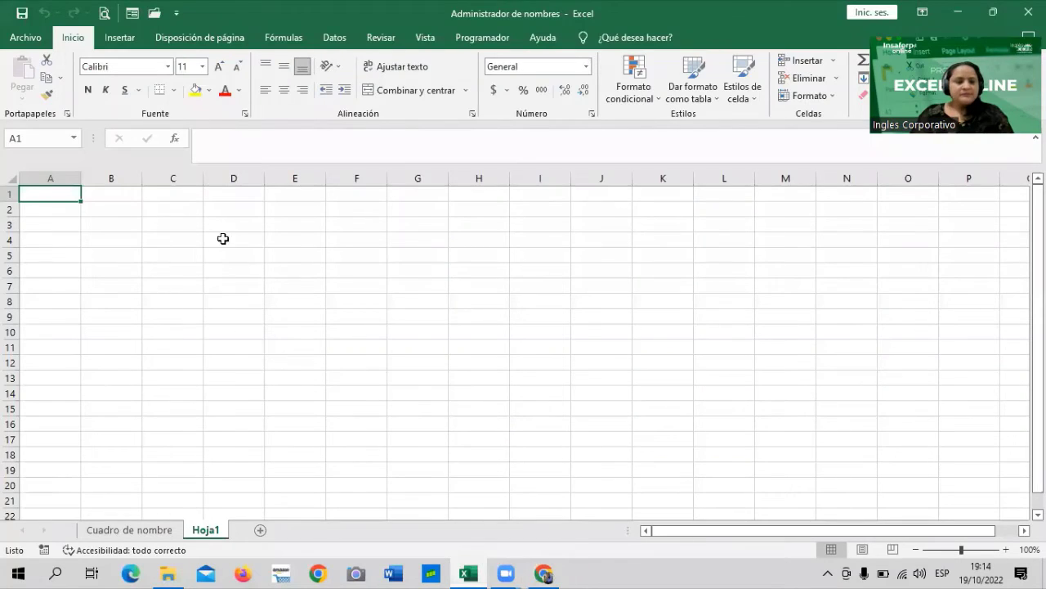
{"action": "left_click", "coordinate": [117, 192]}
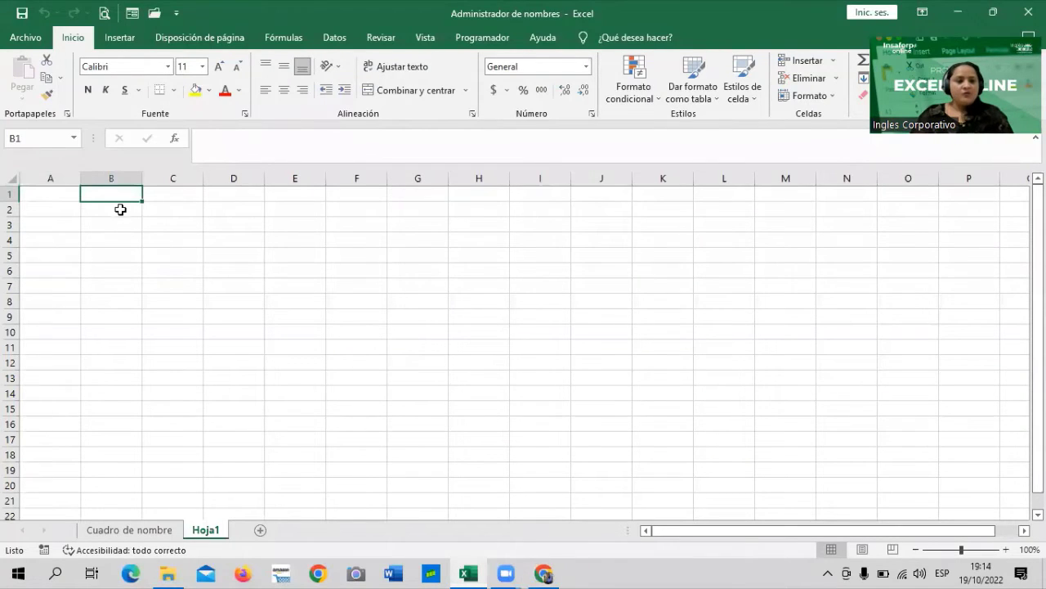
{"action": "left_click", "coordinate": [120, 208]}
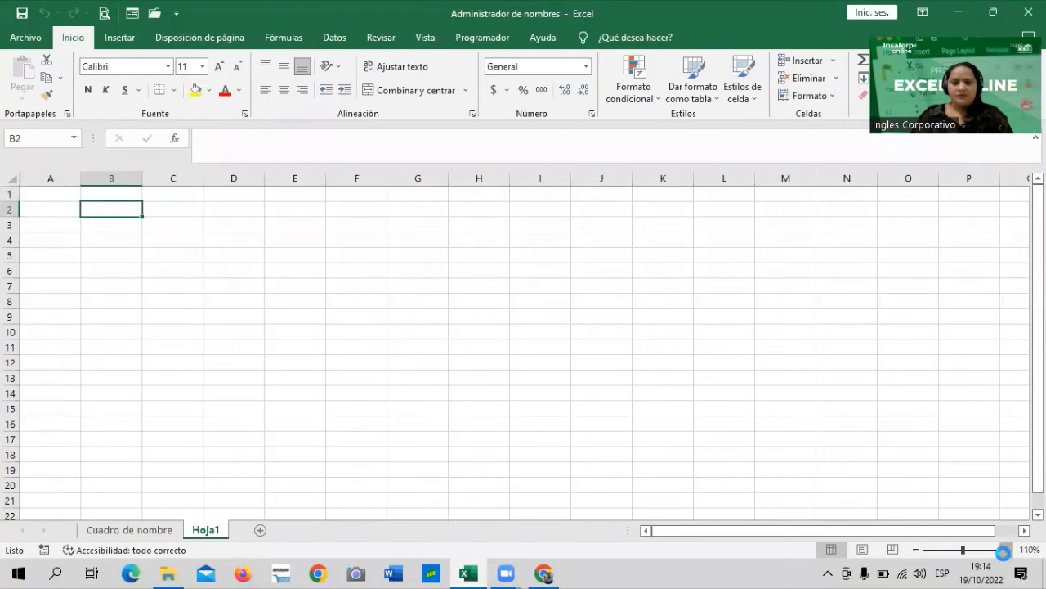
Step: Zoom Hoja1 to 120%, recheck the lesson in Chrome, and come back to cell B1
{"action": "left_click", "coordinate": [1006, 549]}
{"action": "left_click", "coordinate": [1005, 549]}
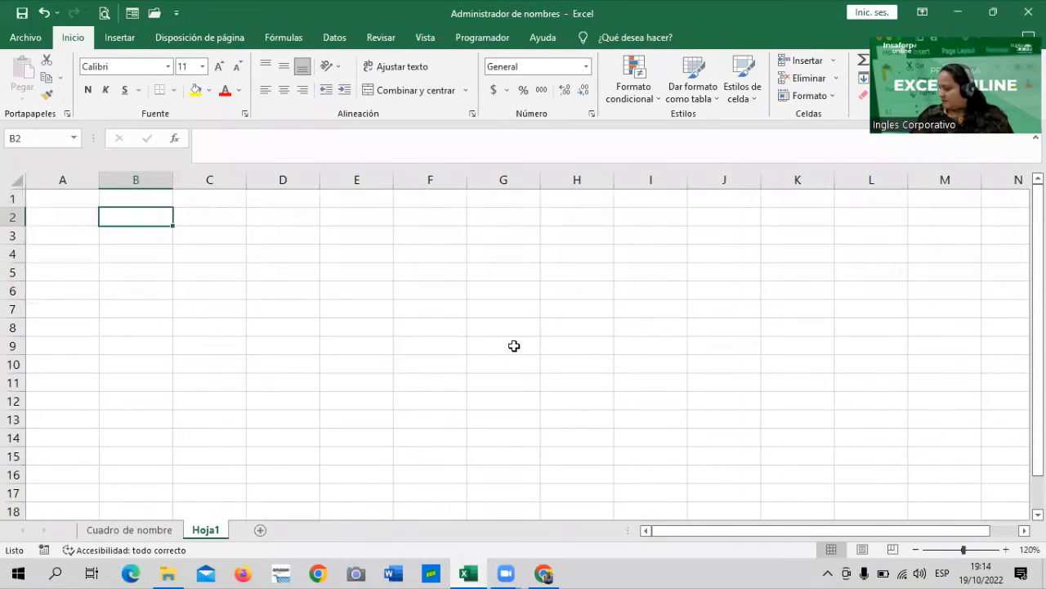
{"action": "left_click", "coordinate": [335, 274]}
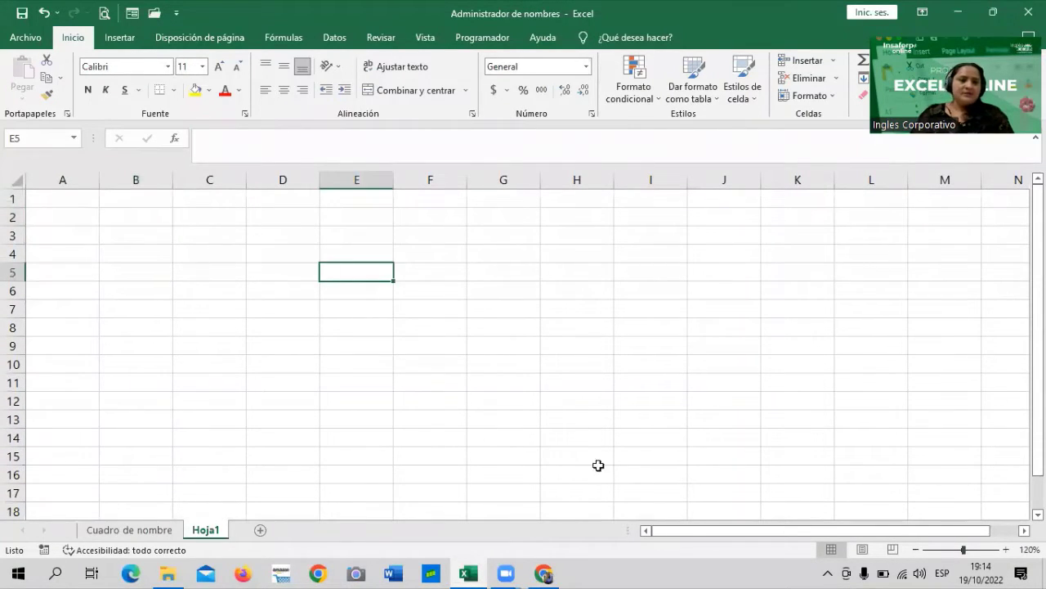
{"action": "left_click", "coordinate": [141, 217]}
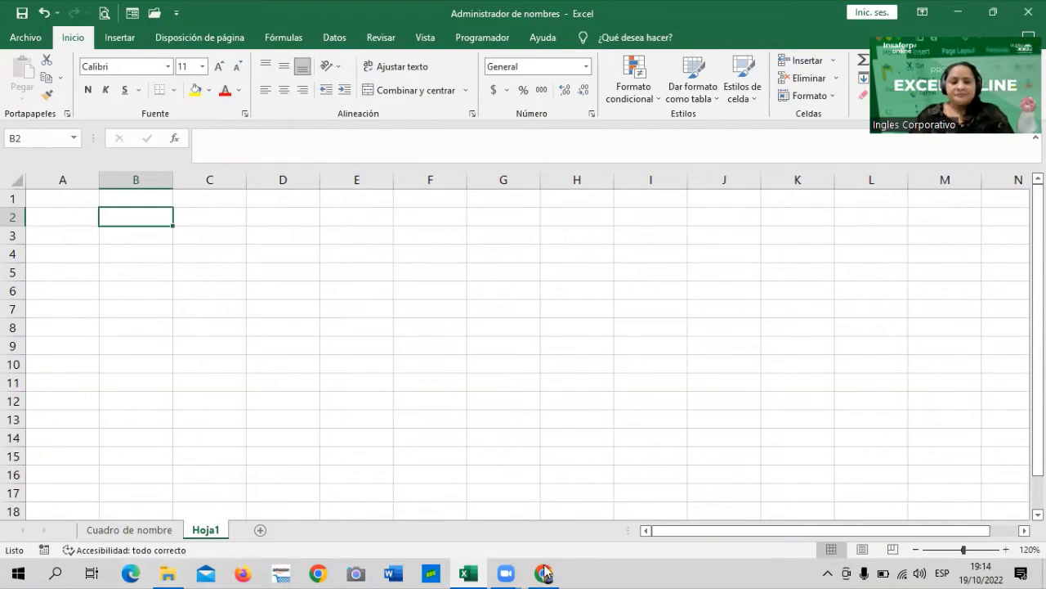
{"action": "mouse_move", "coordinate": [543, 573]}
{"action": "left_click", "coordinate": [559, 497]}
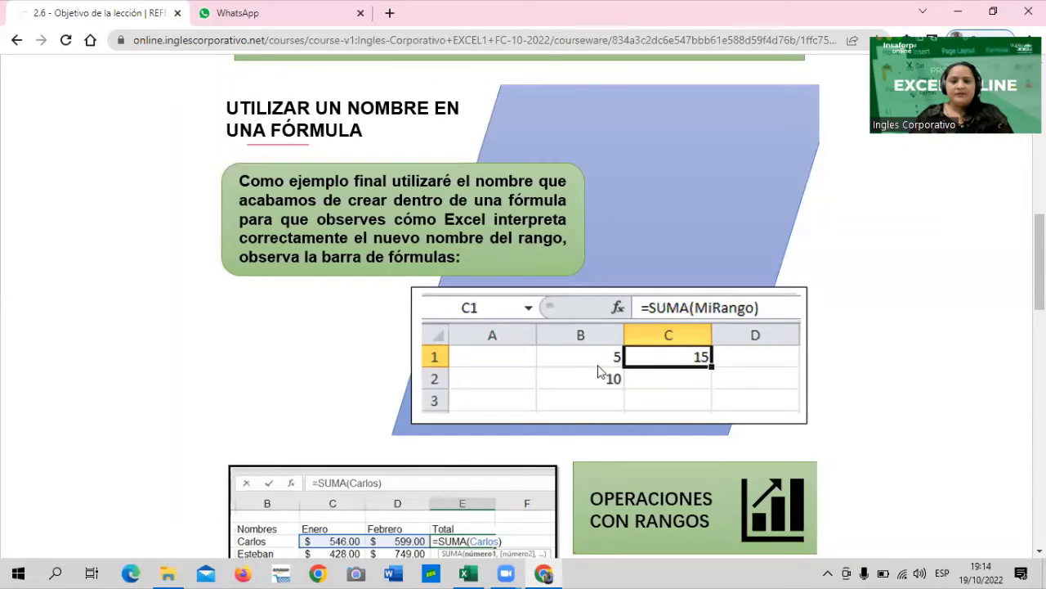
{"action": "left_click", "coordinate": [468, 572]}
{"action": "left_click", "coordinate": [135, 198]}
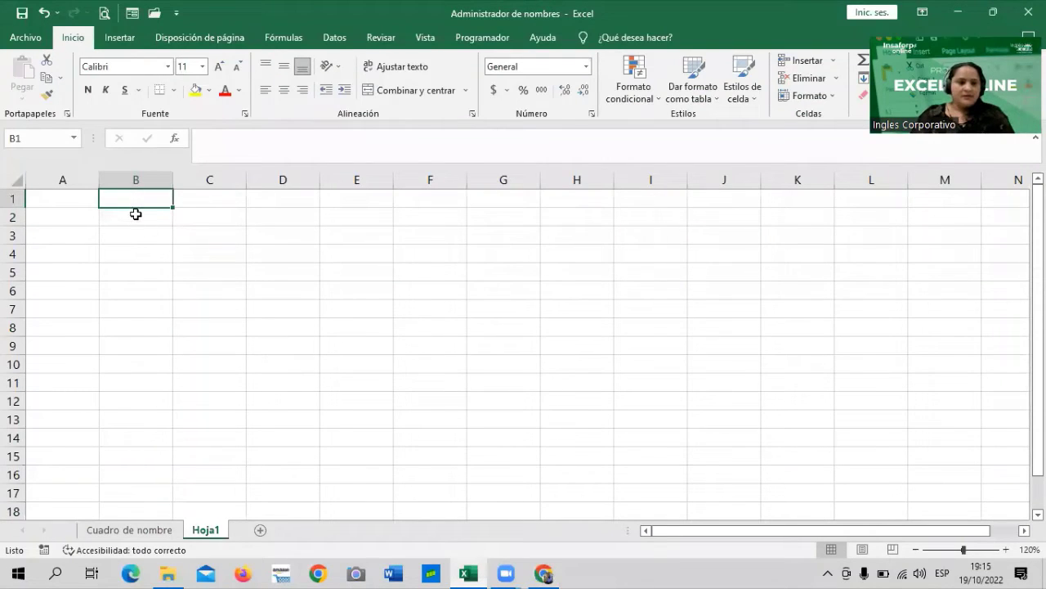
Step: Enter 5 in B1 and 10 in B2, then select the range B1:B2
{"action": "type", "text": "5"}
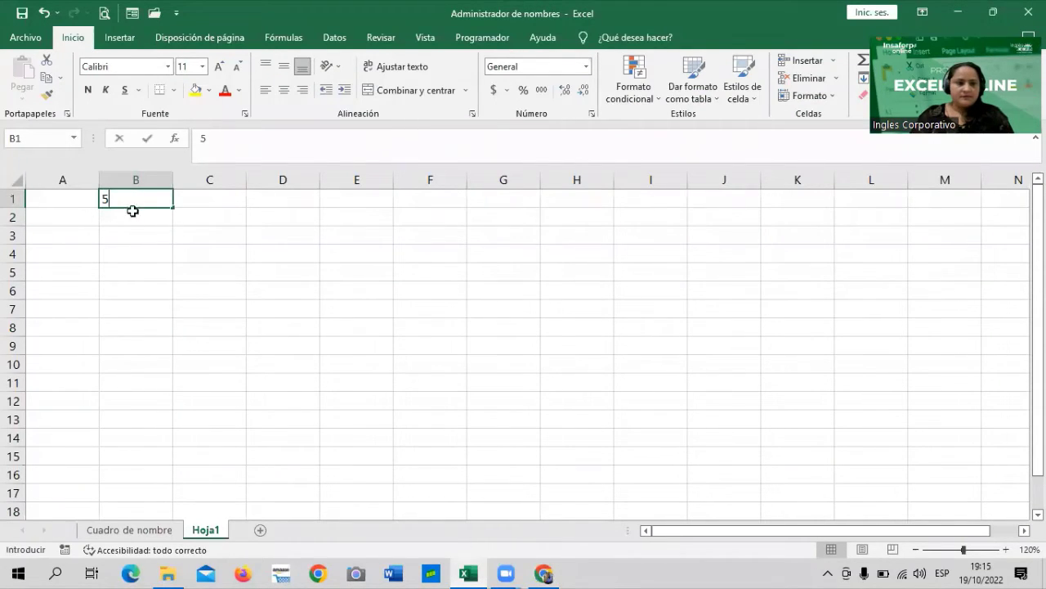
{"action": "key", "text": "Return"}
{"action": "type", "text": "10"}
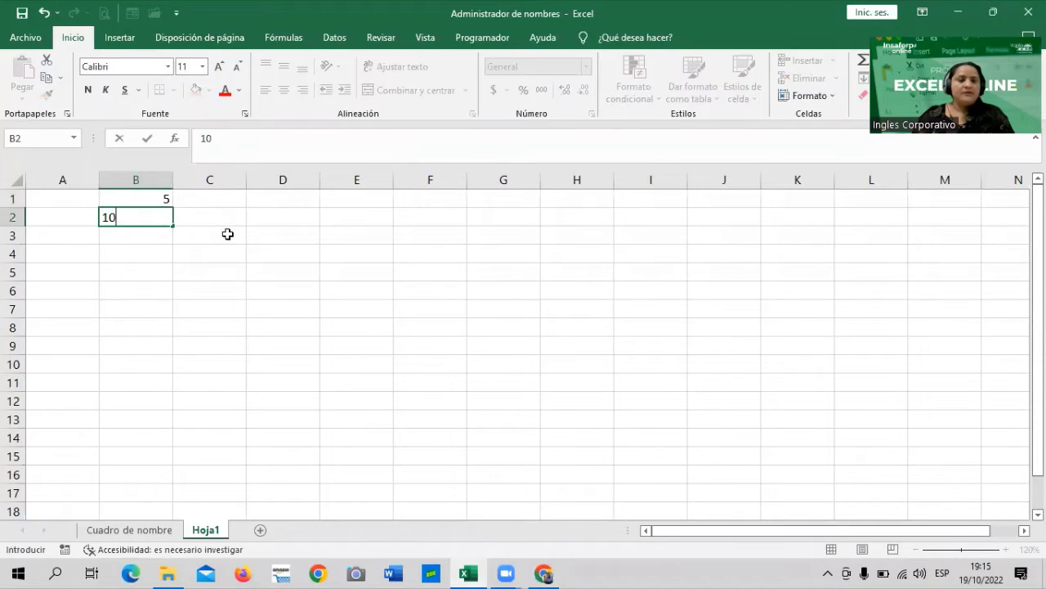
{"action": "left_click", "coordinate": [227, 234]}
{"action": "left_click", "coordinate": [140, 231]}
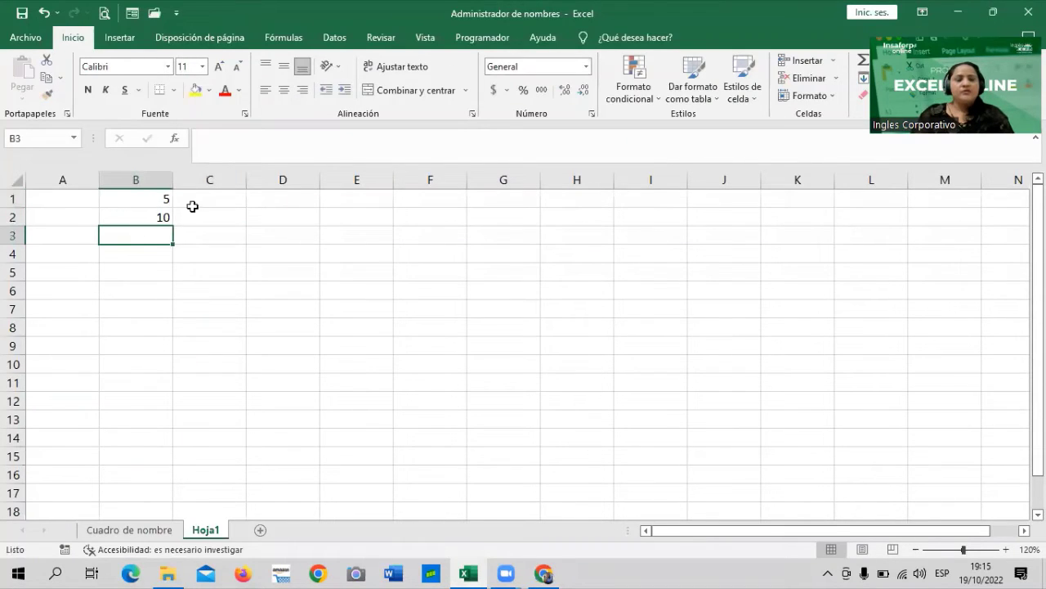
{"action": "left_click", "coordinate": [231, 197]}
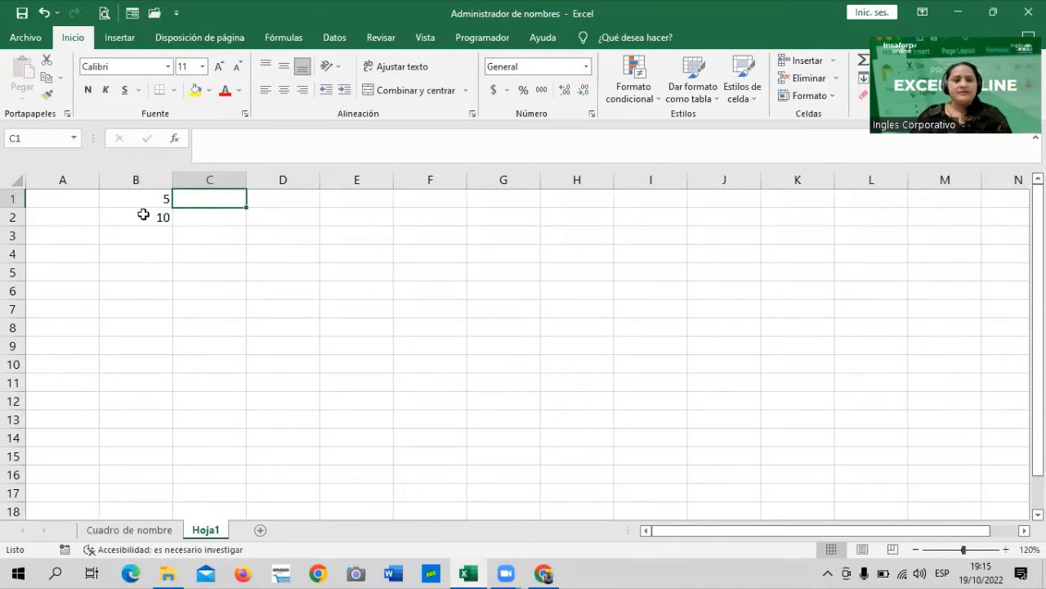
{"action": "left_click_drag", "start_coordinate": [143, 199], "coordinate": [143, 216]}
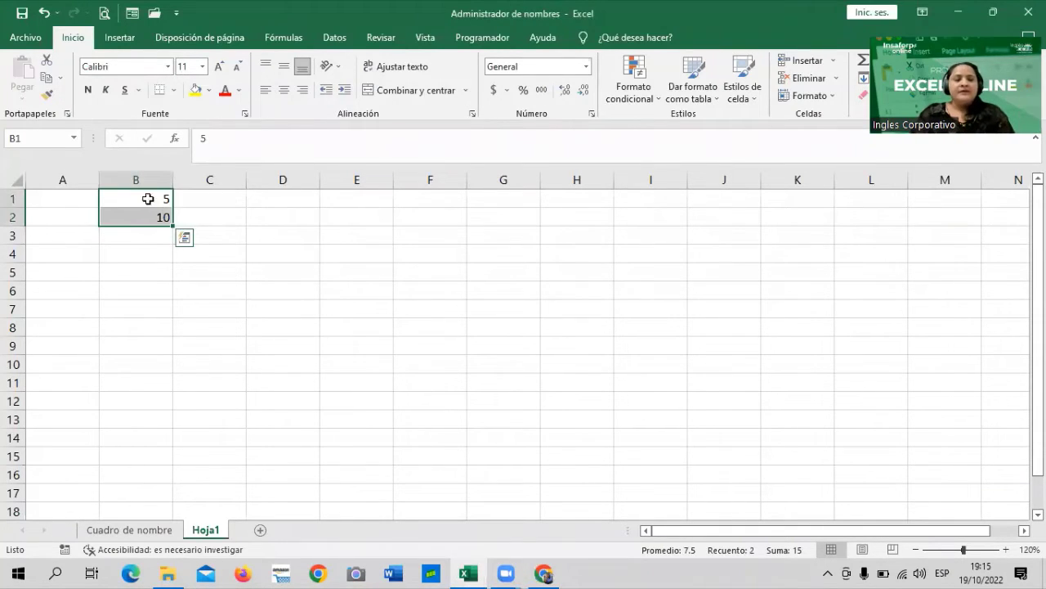
{"action": "left_click", "coordinate": [177, 322]}
{"action": "mouse_move", "coordinate": [147, 204]}
{"action": "left_mouse_down"}
{"action": "mouse_move", "coordinate": [145, 218]}
{"action": "mouse_move", "coordinate": [154, 217]}
{"action": "left_mouse_up"}
{"action": "left_click", "coordinate": [262, 247]}
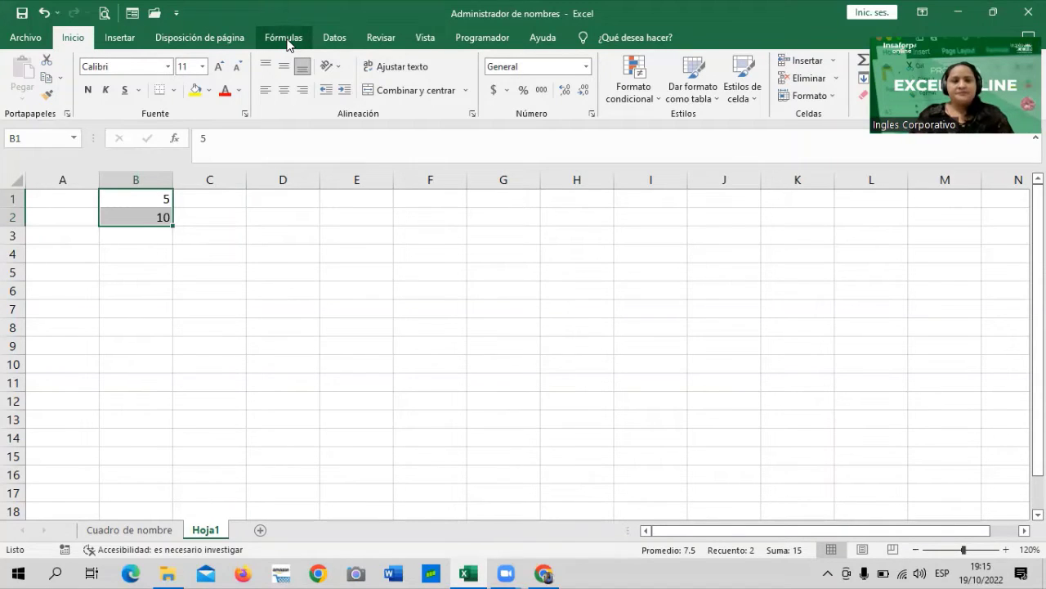
Step: In Fórmulas > Administrador de nombres, inspect Sueldo_base, RENTA and ISSS (0.0325), then close the manager
{"action": "left_click", "coordinate": [288, 41]}
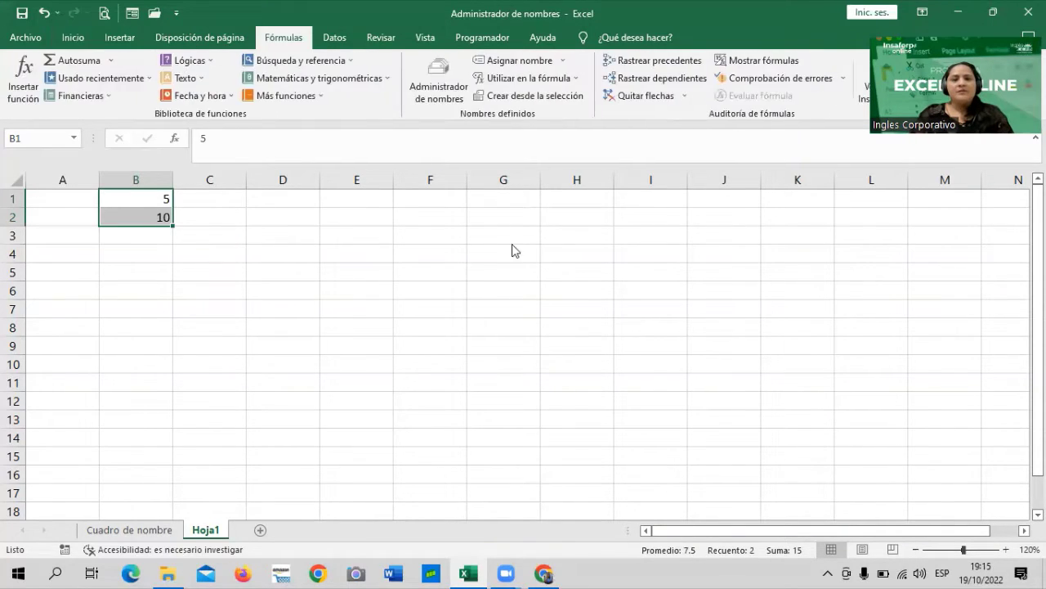
{"action": "left_click", "coordinate": [448, 87]}
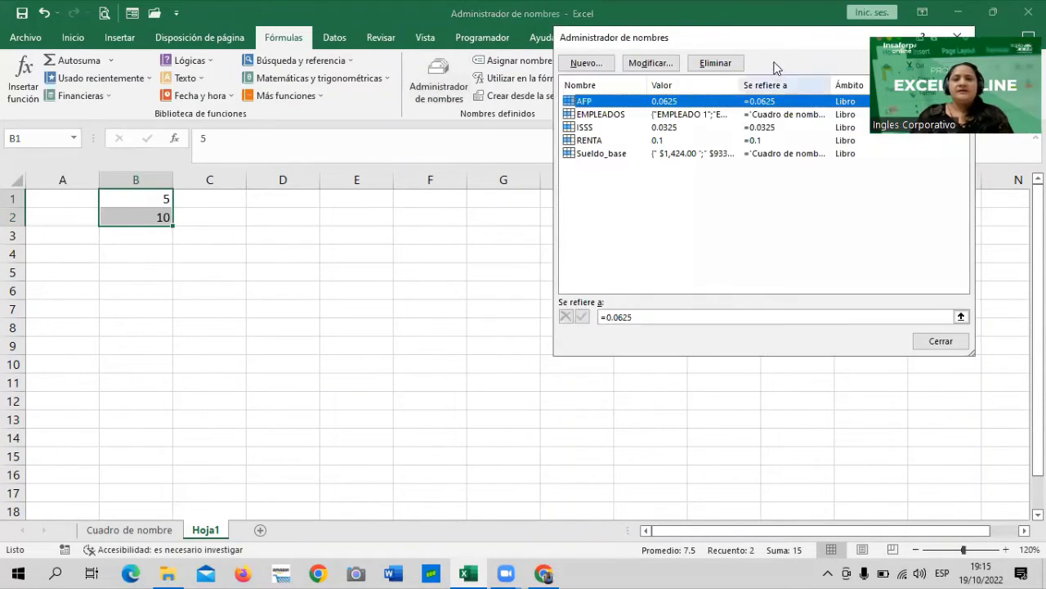
{"action": "left_click_drag", "start_coordinate": [765, 43], "coordinate": [700, 46]}
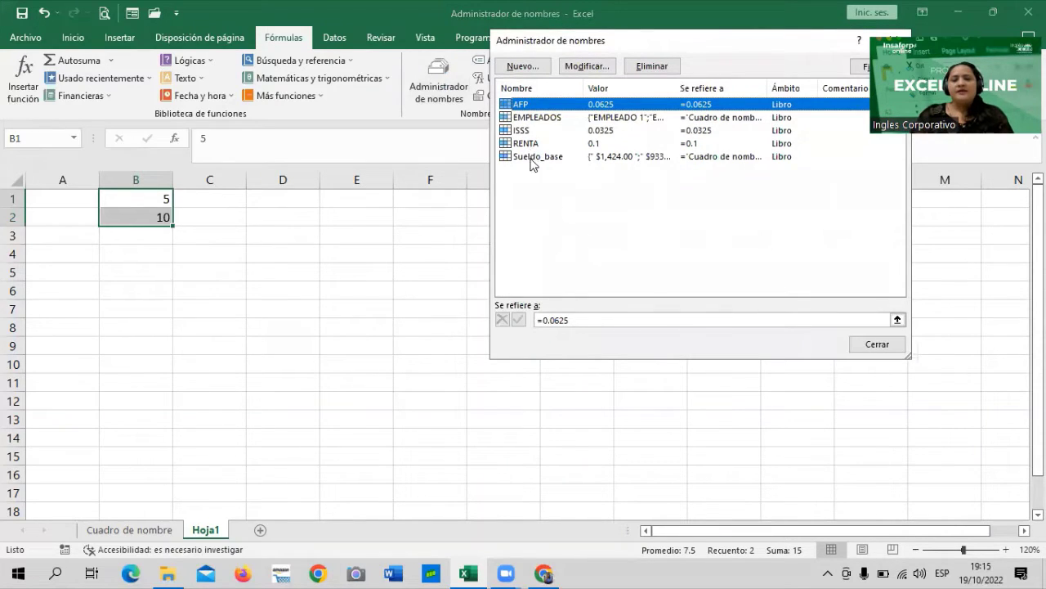
{"action": "left_click", "coordinate": [531, 158]}
{"action": "left_click", "coordinate": [529, 144]}
{"action": "left_click", "coordinate": [528, 130]}
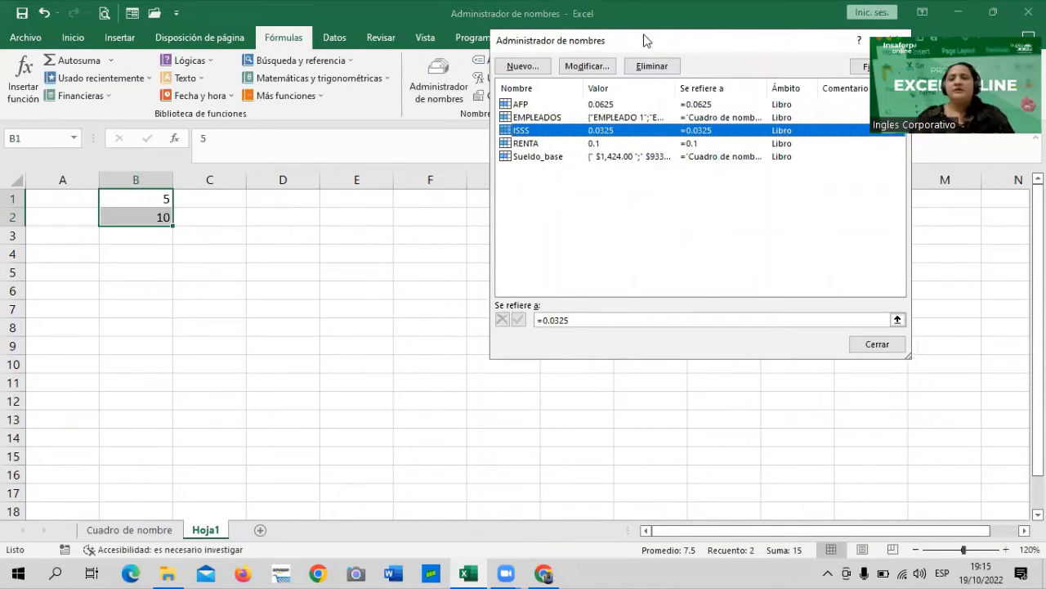
{"action": "left_click", "coordinate": [887, 40]}
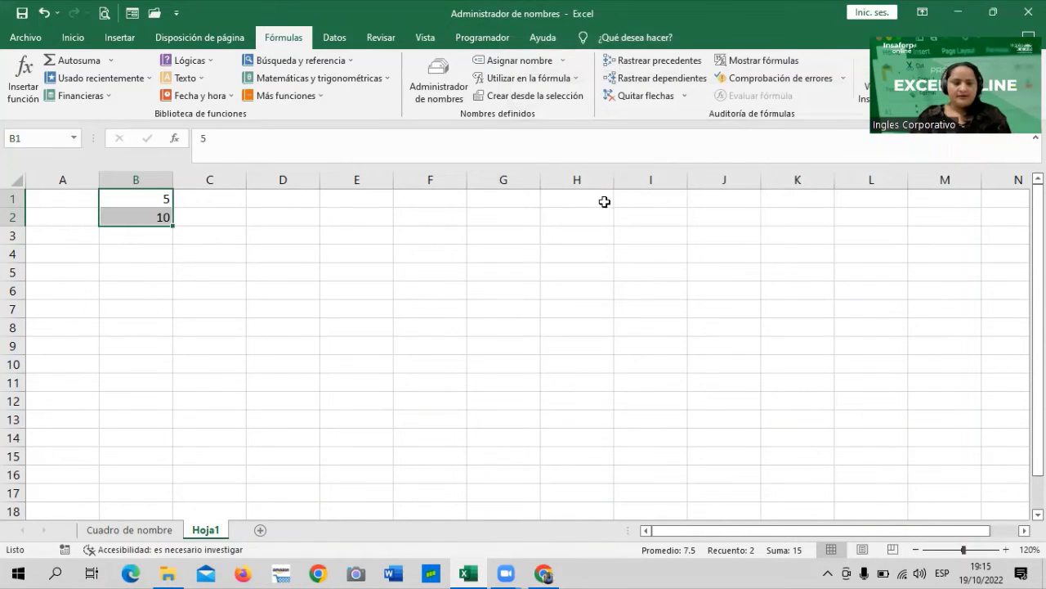
{"action": "left_click", "coordinate": [260, 331]}
{"action": "left_click", "coordinate": [150, 205]}
{"action": "left_click_drag", "start_coordinate": [149, 206], "coordinate": [146, 217]}
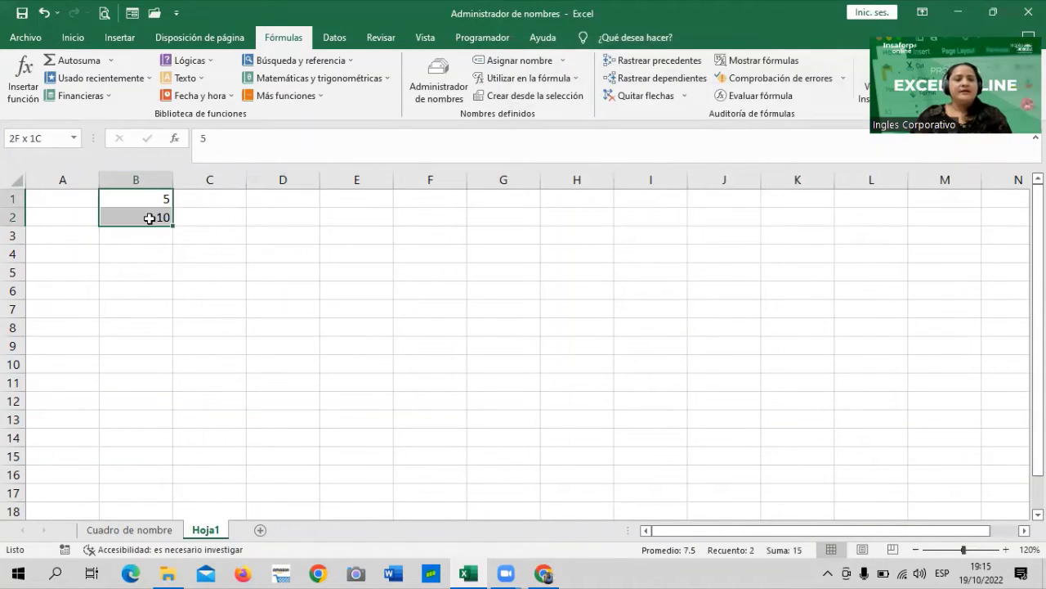
{"action": "left_click", "coordinate": [54, 141]}
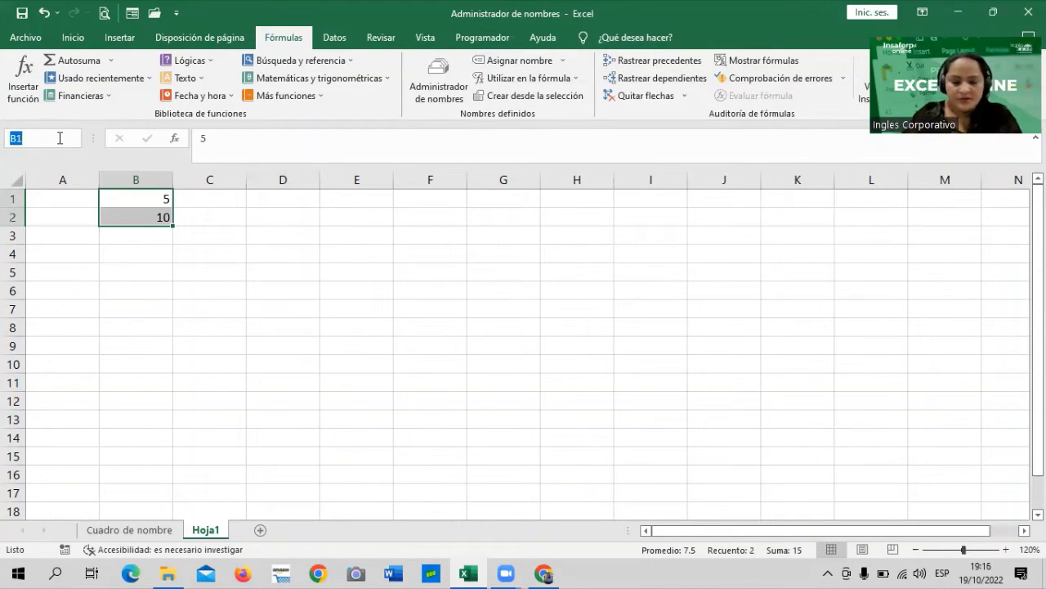
{"action": "type", "text": "mi"}
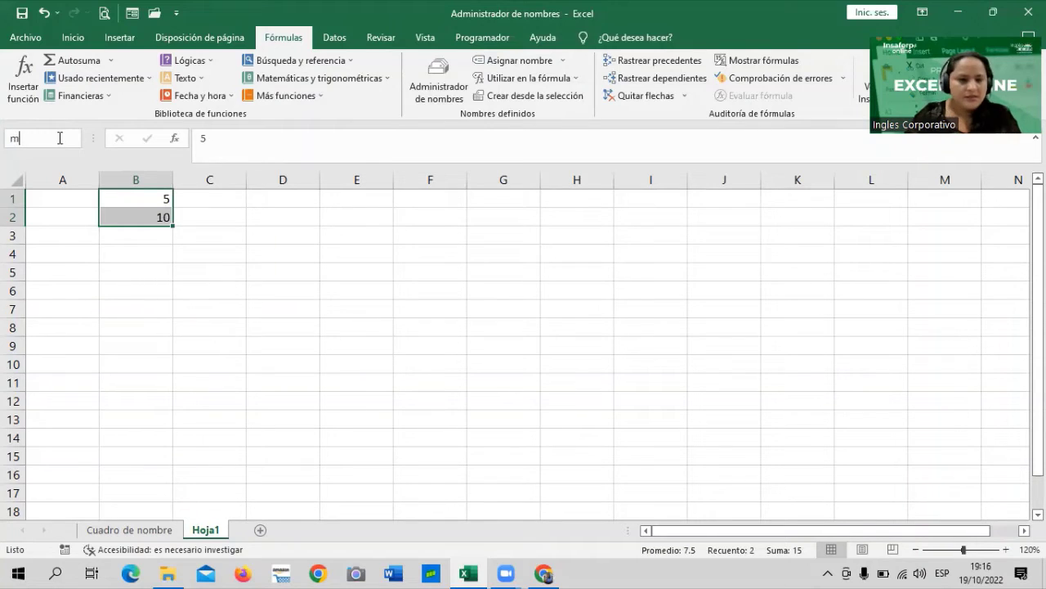
{"action": "left_click", "coordinate": [427, 418]}
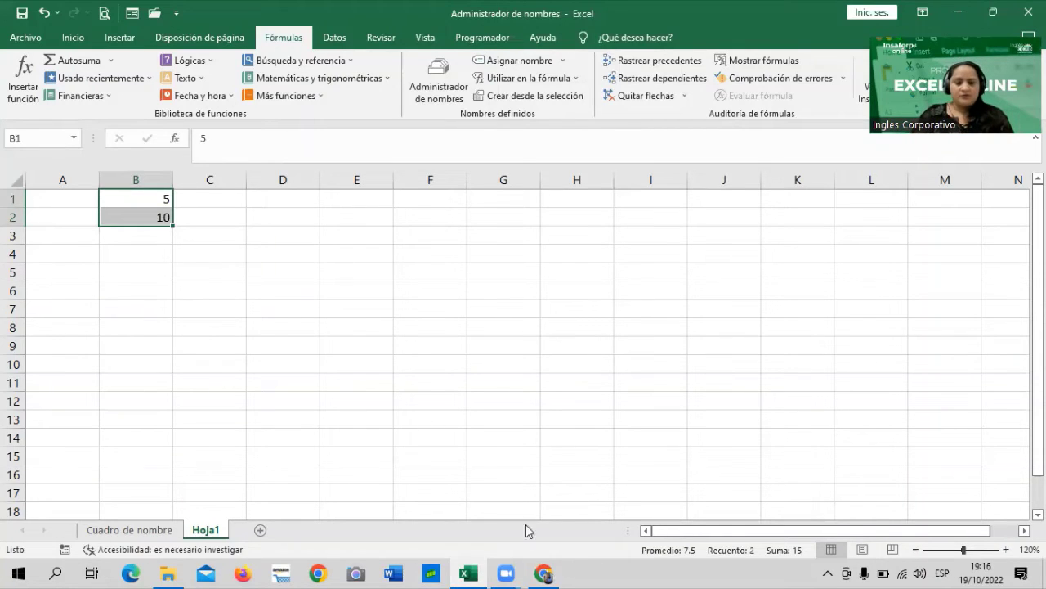
{"action": "left_click", "coordinate": [542, 572]}
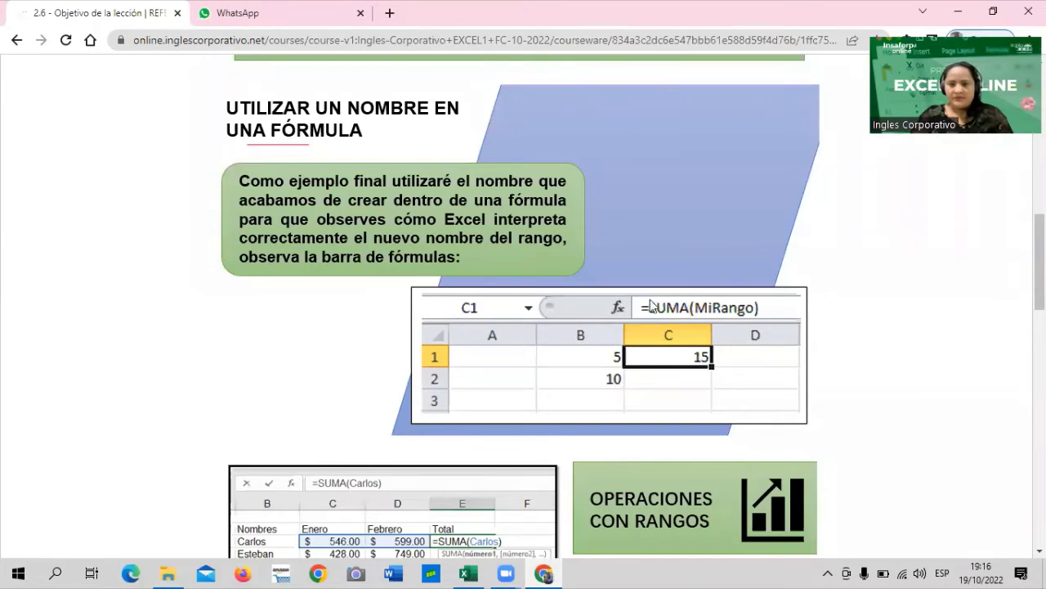
Step: Back in Excel, select B1:B2 and enter Mirango in the Name Box to name the range
{"action": "left_click", "coordinate": [469, 572]}
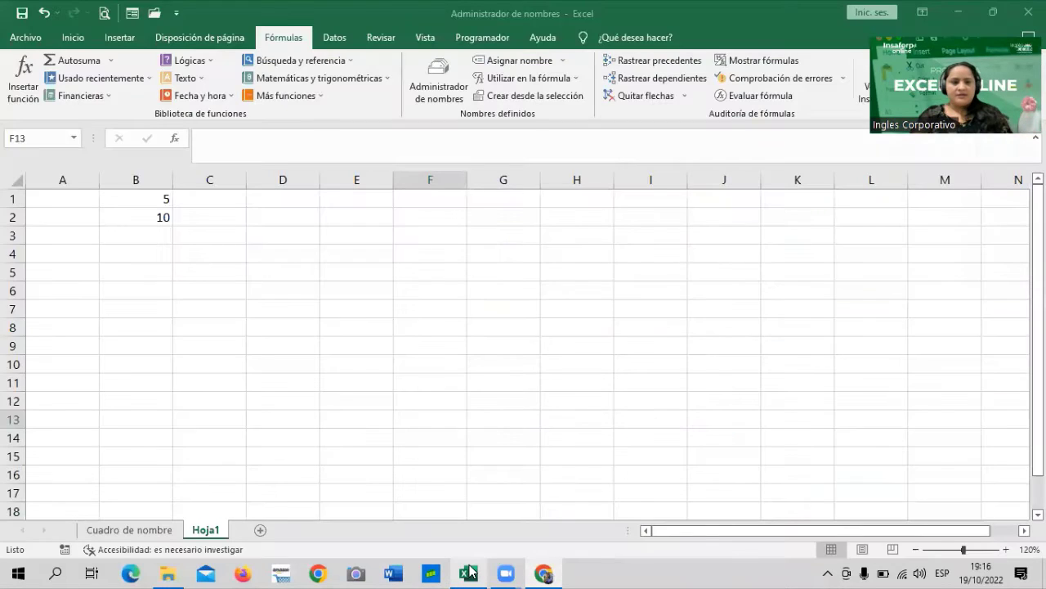
{"action": "left_click", "coordinate": [150, 234]}
{"action": "left_click_drag", "start_coordinate": [147, 199], "coordinate": [147, 216]}
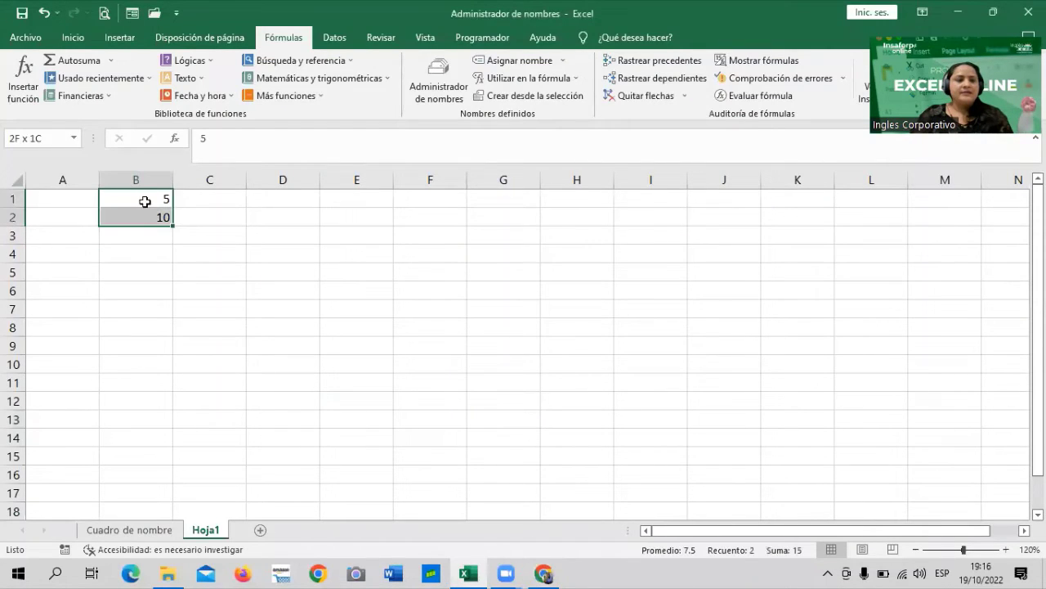
{"action": "left_click", "coordinate": [49, 135]}
{"action": "type", "text": "M"}
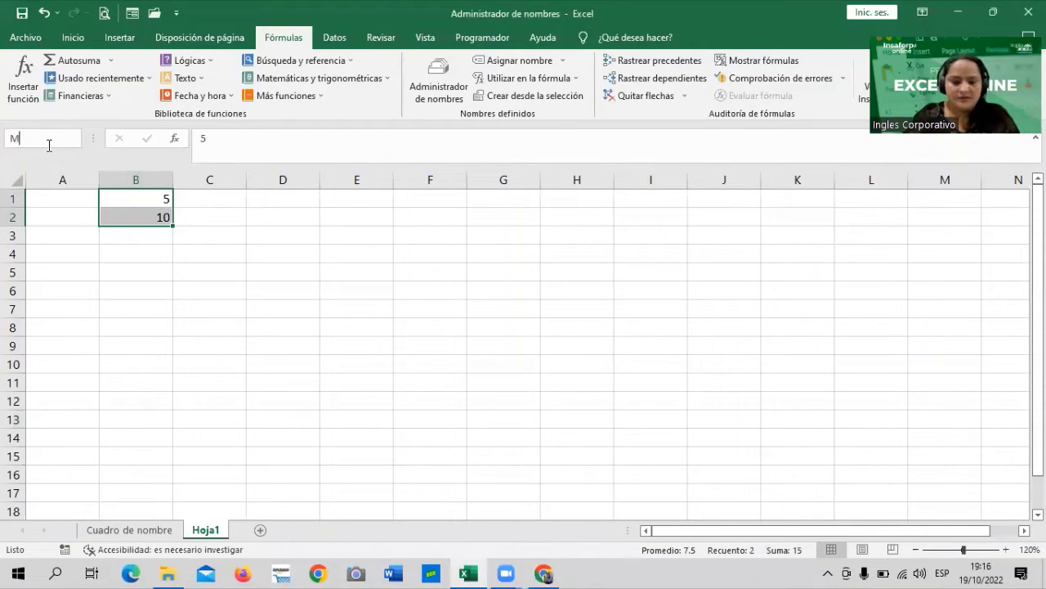
{"action": "type", "text": "irango"}
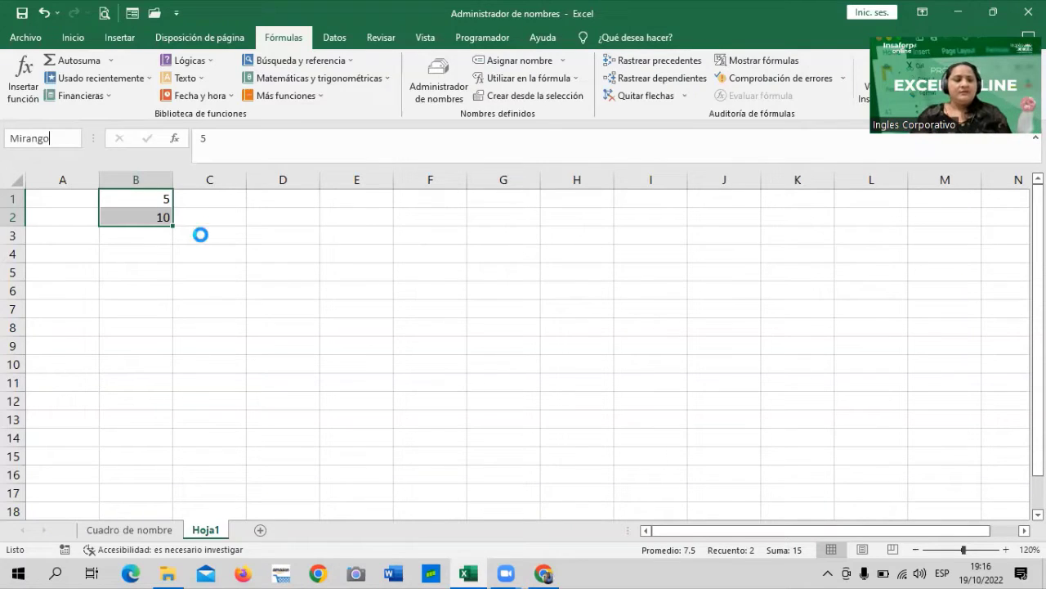
{"action": "key", "text": "Return"}
{"action": "left_click", "coordinate": [264, 258]}
{"action": "left_click", "coordinate": [147, 198]}
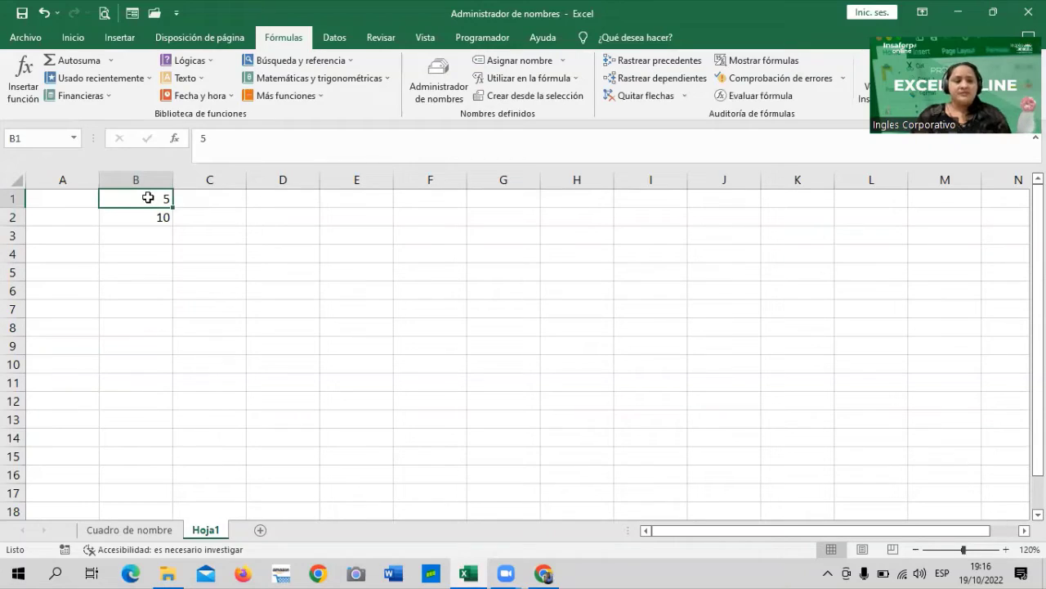
{"action": "key", "text": "Down"}
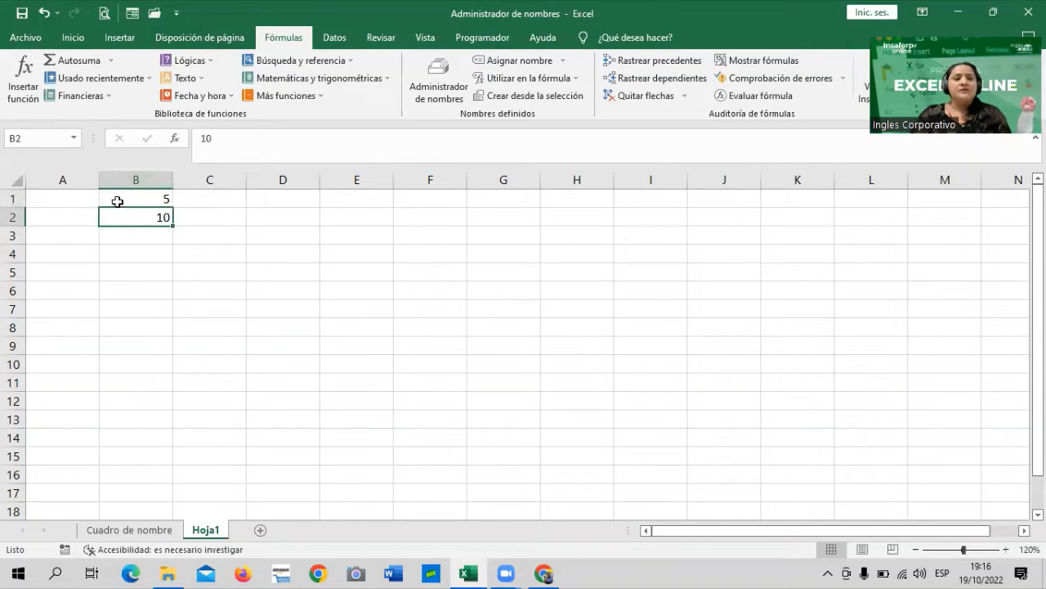
{"action": "left_click", "coordinate": [175, 289]}
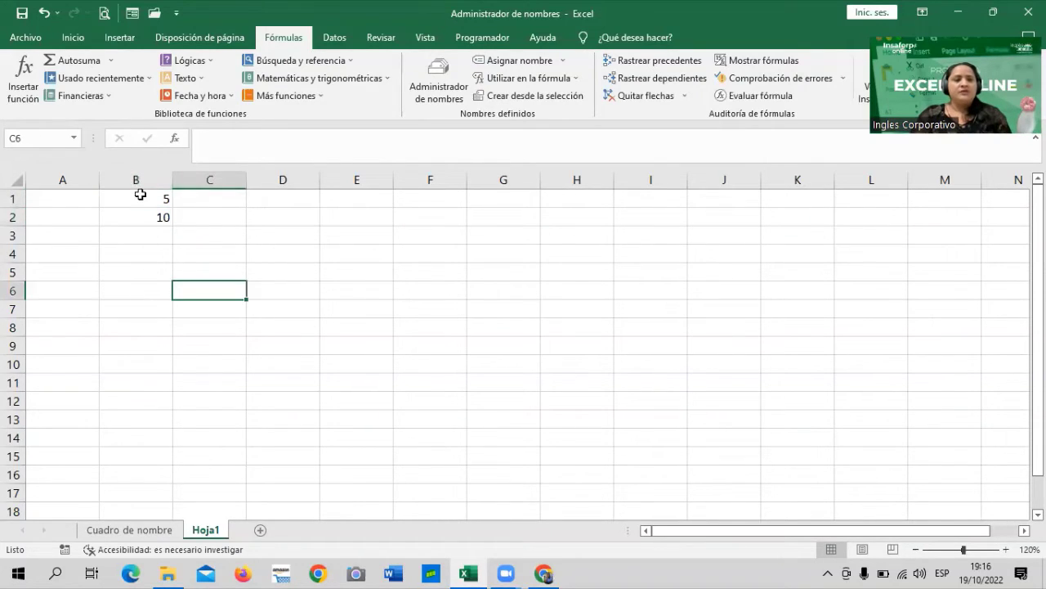
{"action": "left_click", "coordinate": [139, 198]}
{"action": "left_click_drag", "start_coordinate": [137, 210], "coordinate": [136, 219]}
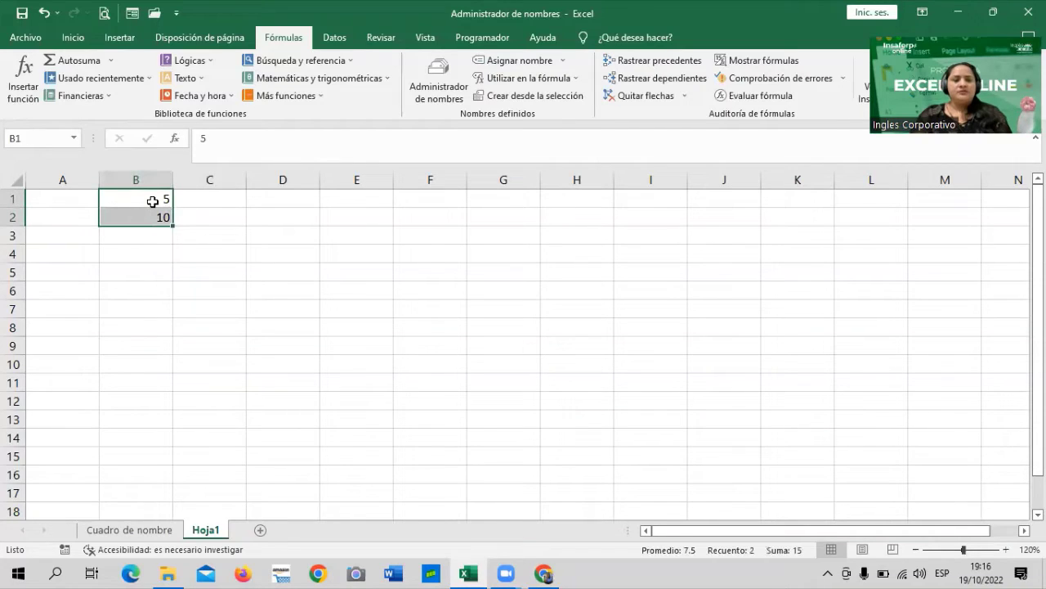
{"action": "left_click", "coordinate": [294, 249]}
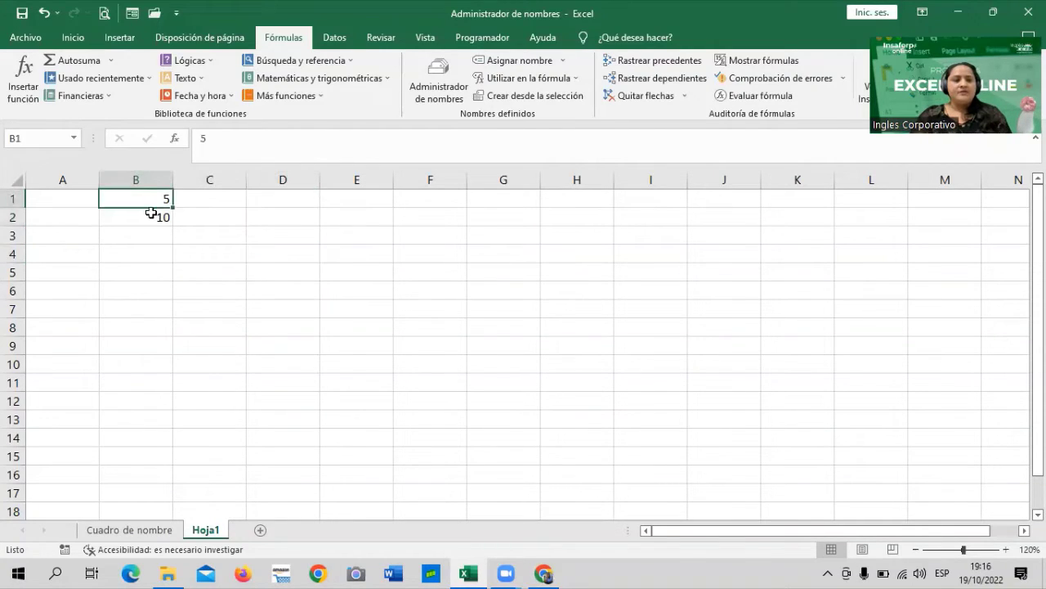
{"action": "left_click_drag", "start_coordinate": [150, 198], "coordinate": [155, 216]}
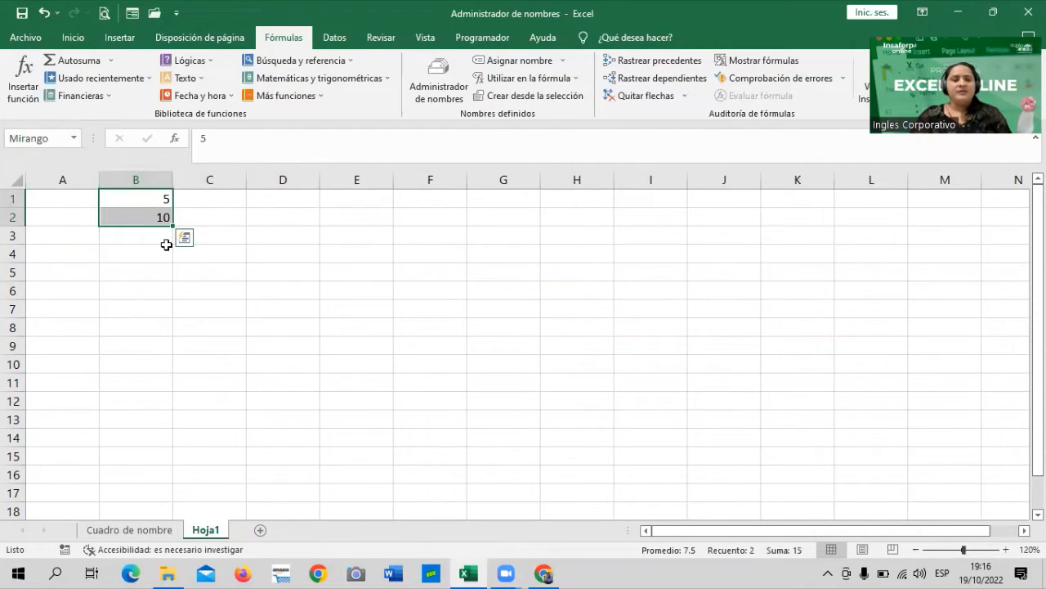
{"action": "left_click", "coordinate": [316, 311]}
{"action": "left_click", "coordinate": [272, 212]}
{"action": "left_click", "coordinate": [217, 200]}
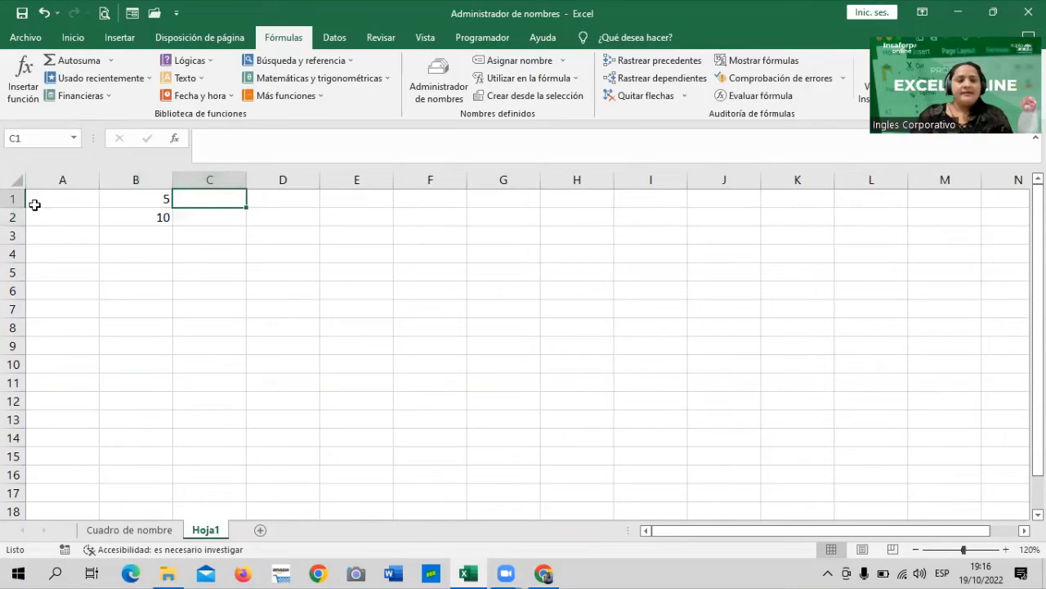
{"action": "left_click", "coordinate": [336, 274]}
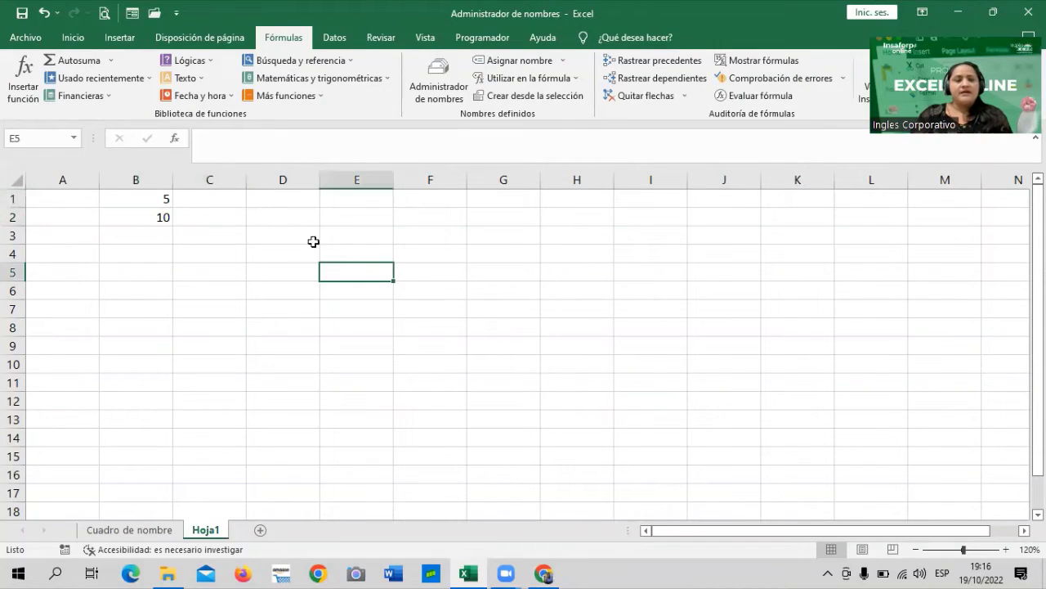
{"action": "left_click", "coordinate": [223, 205]}
{"action": "left_click", "coordinate": [277, 219]}
{"action": "left_click", "coordinate": [215, 203]}
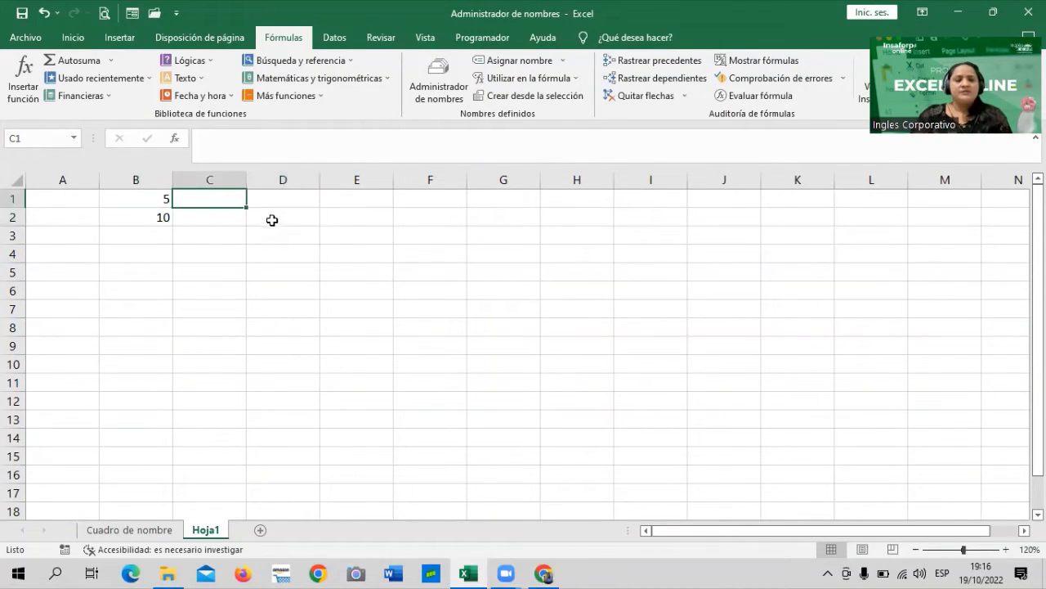
{"action": "left_click", "coordinate": [270, 221]}
Step: Enter =SUMA(Mirango) in D2 and check that it shows 15
{"action": "type", "text": "=s"}
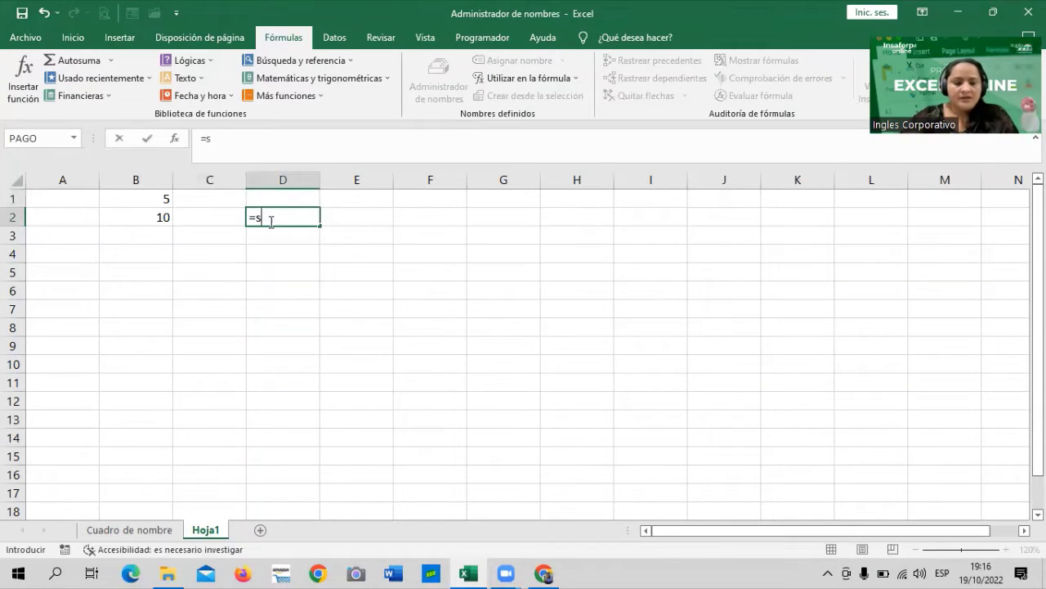
{"action": "type", "text": "uma"}
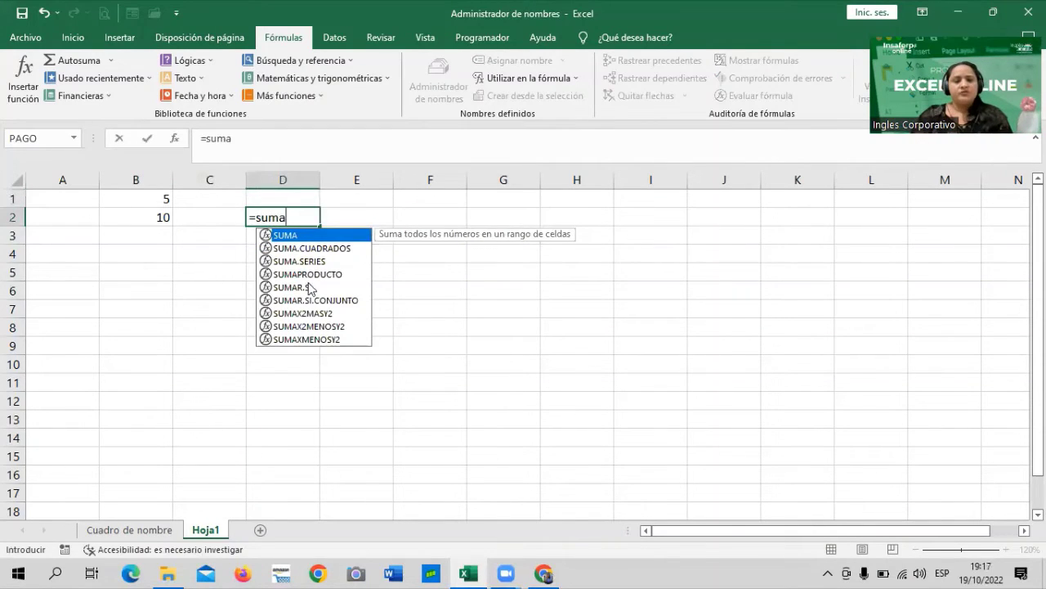
{"action": "double_click", "coordinate": [315, 236]}
{"action": "type", "text": "mi"}
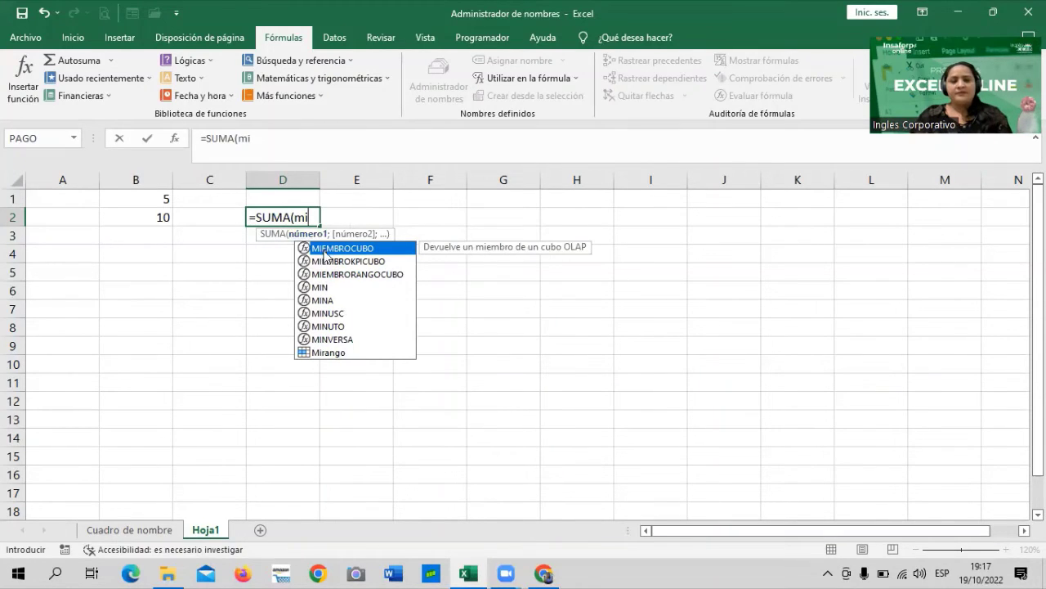
{"action": "double_click", "coordinate": [320, 353]}
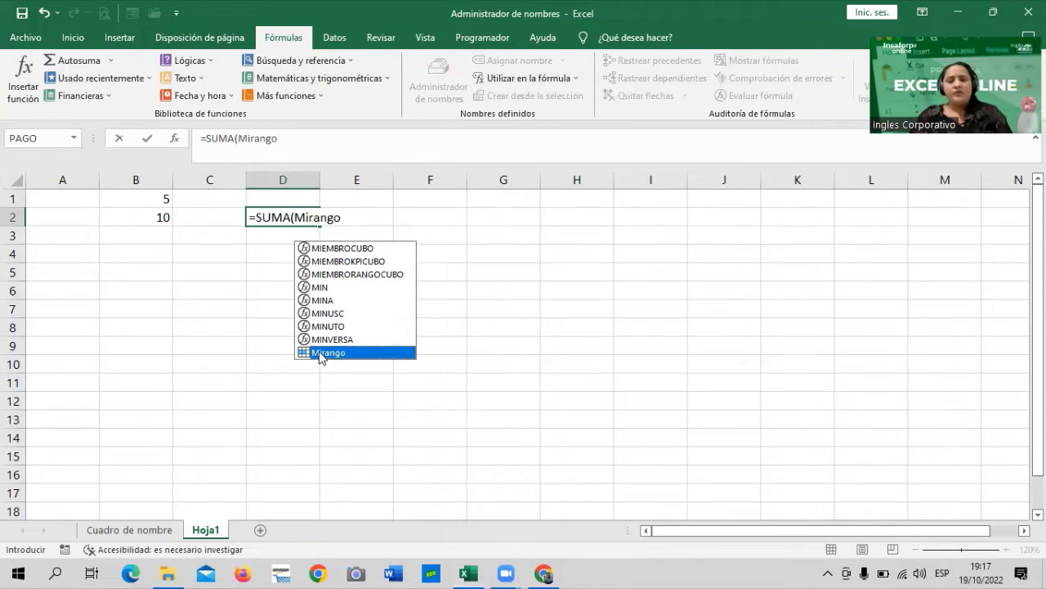
{"action": "double_click", "coordinate": [320, 353]}
{"action": "type", "text": ")"}
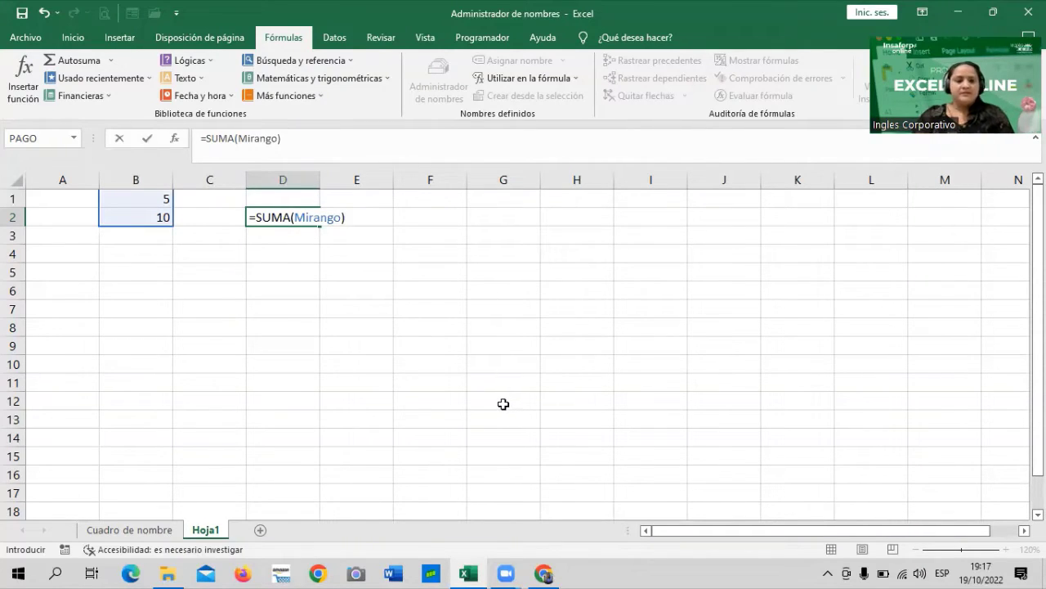
{"action": "key", "text": "Return"}
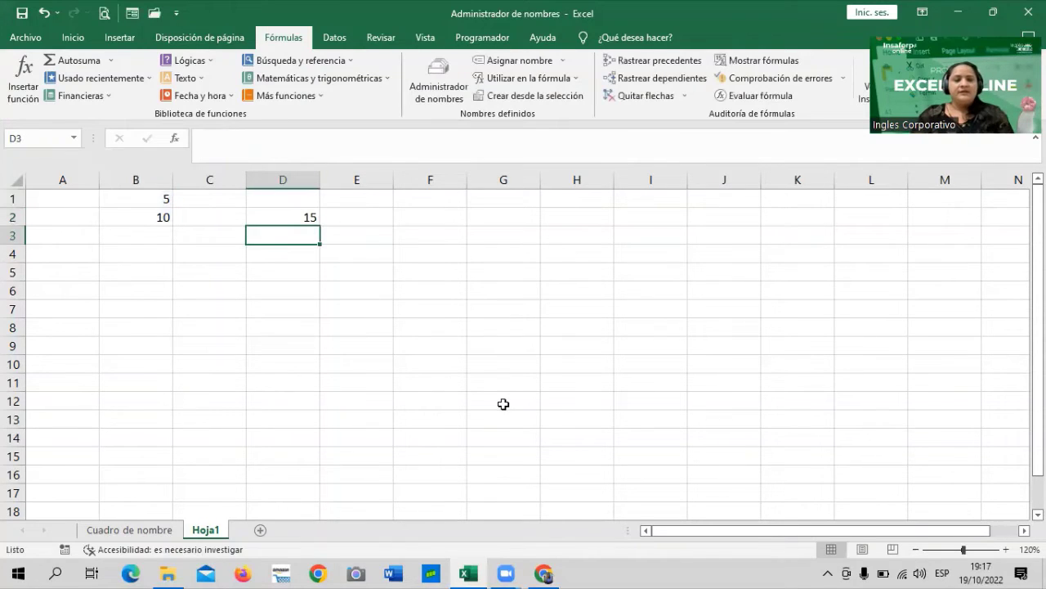
{"action": "left_click", "coordinate": [307, 312]}
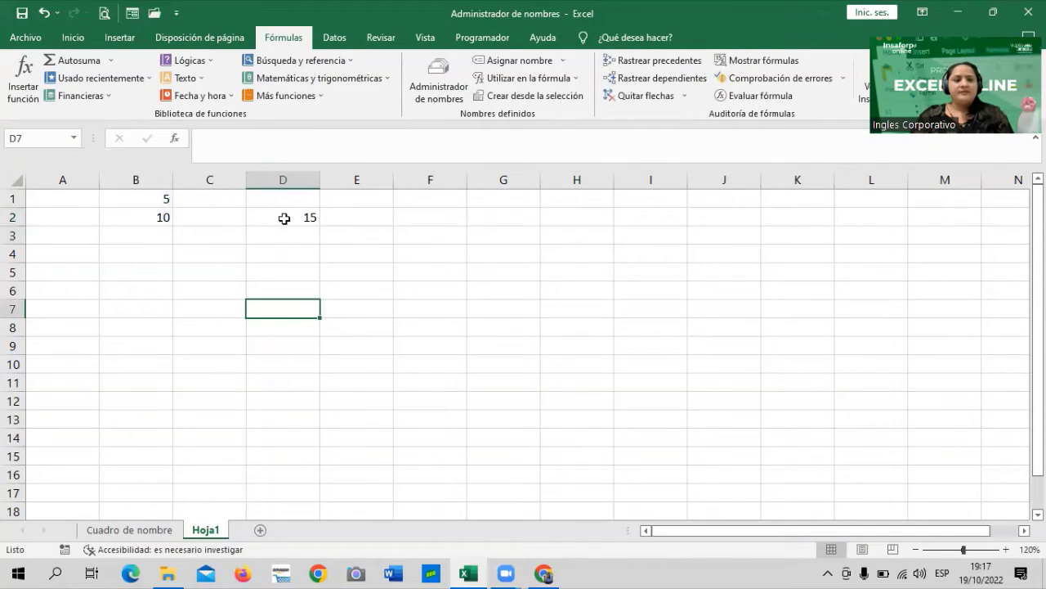
{"action": "left_click", "coordinate": [286, 212]}
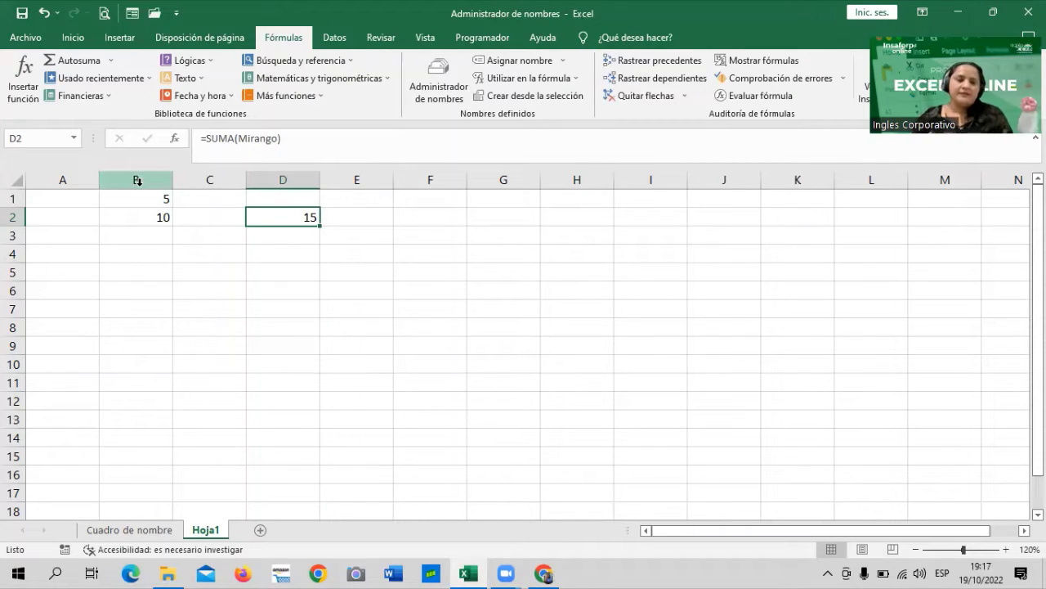
{"action": "left_click", "coordinate": [341, 276]}
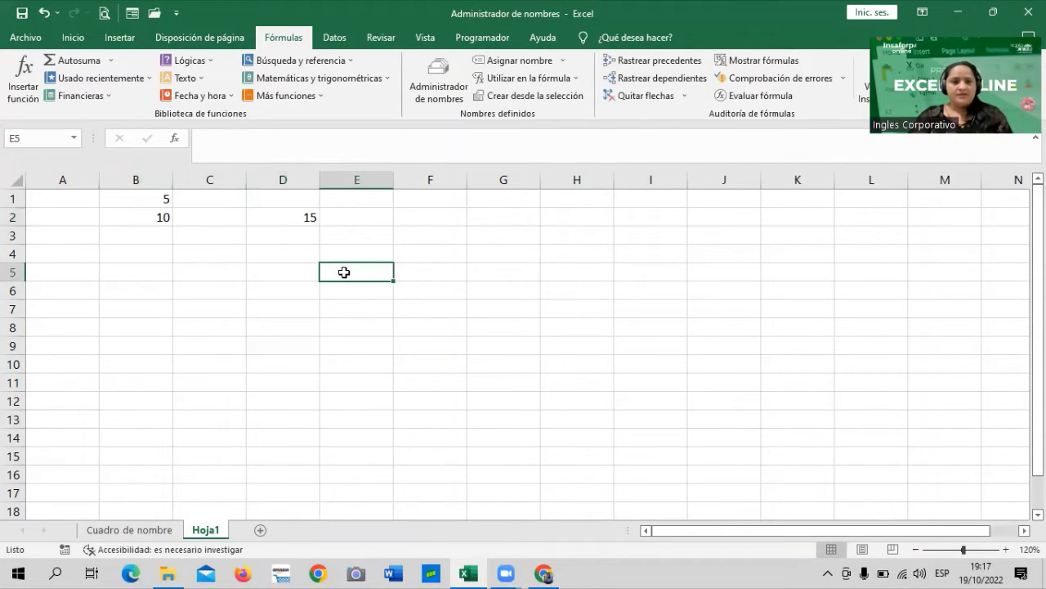
Step: Change B1 to 10 and B2 to 30 so D2 totals 40, then return to the course page
{"action": "left_click", "coordinate": [153, 205]}
{"action": "type", "text": "10"}
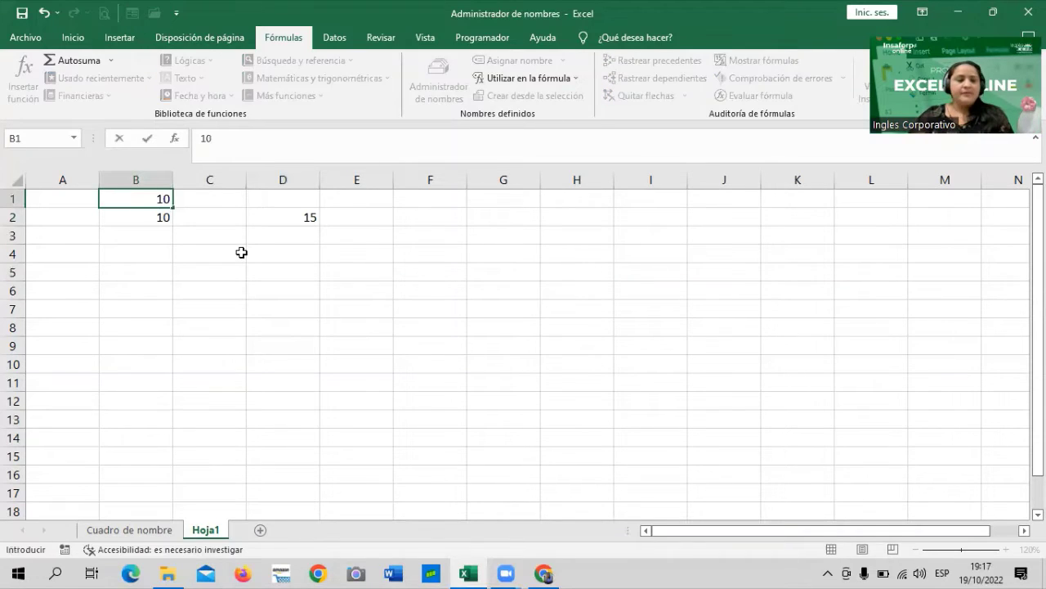
{"action": "key", "text": "Return"}
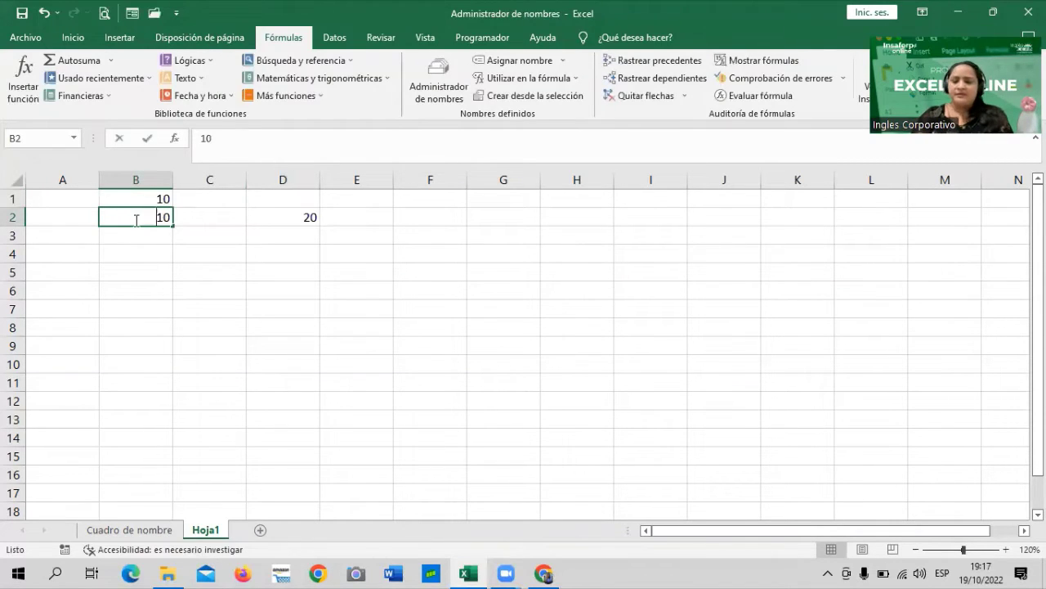
{"action": "type", "text": "30"}
{"action": "key", "text": "Return"}
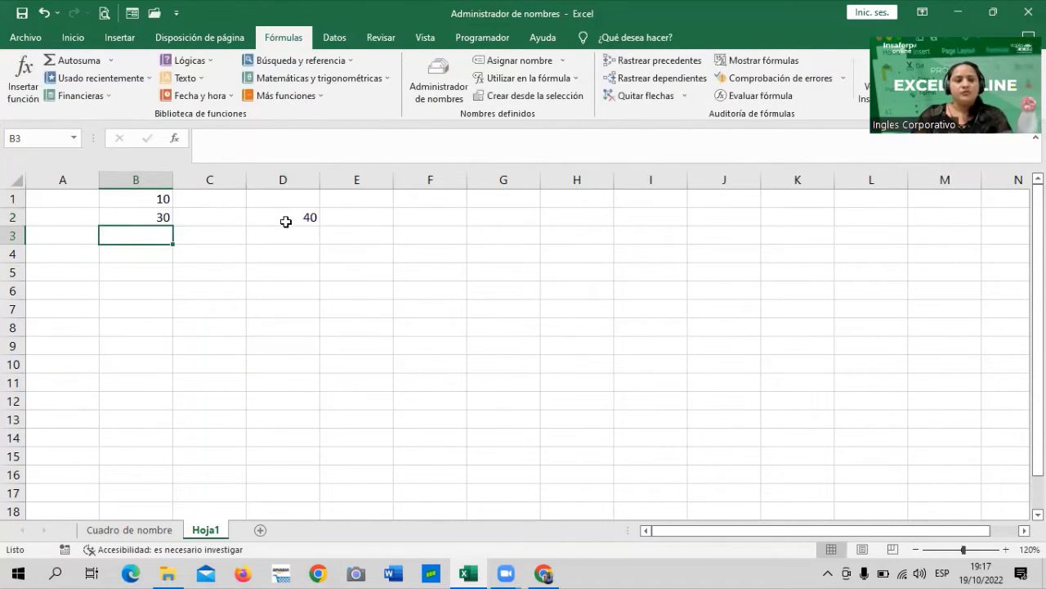
{"action": "left_click", "coordinate": [285, 220]}
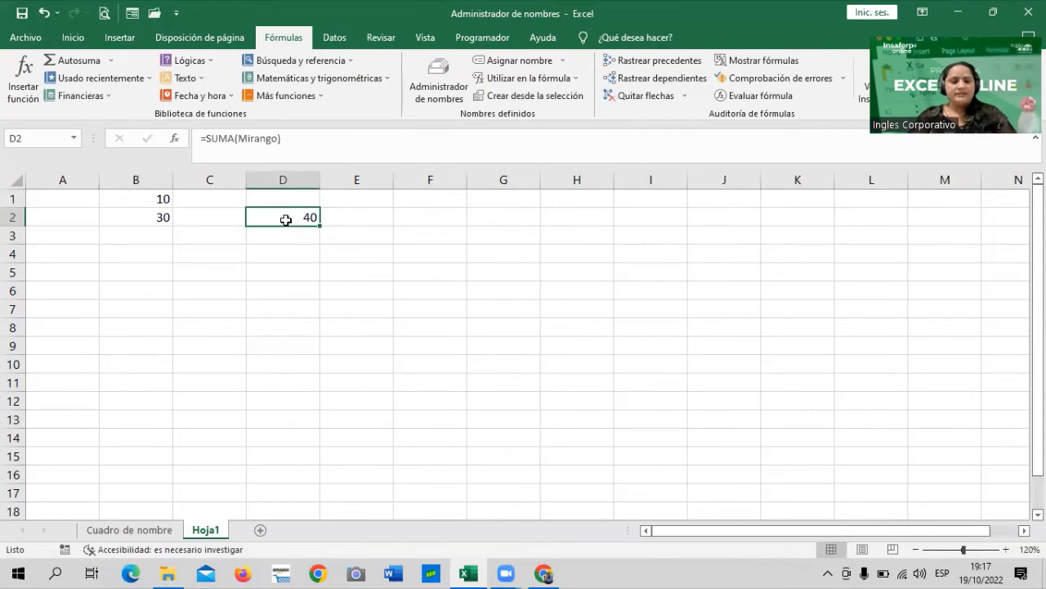
{"action": "left_click", "coordinate": [409, 431]}
{"action": "left_click", "coordinate": [543, 573]}
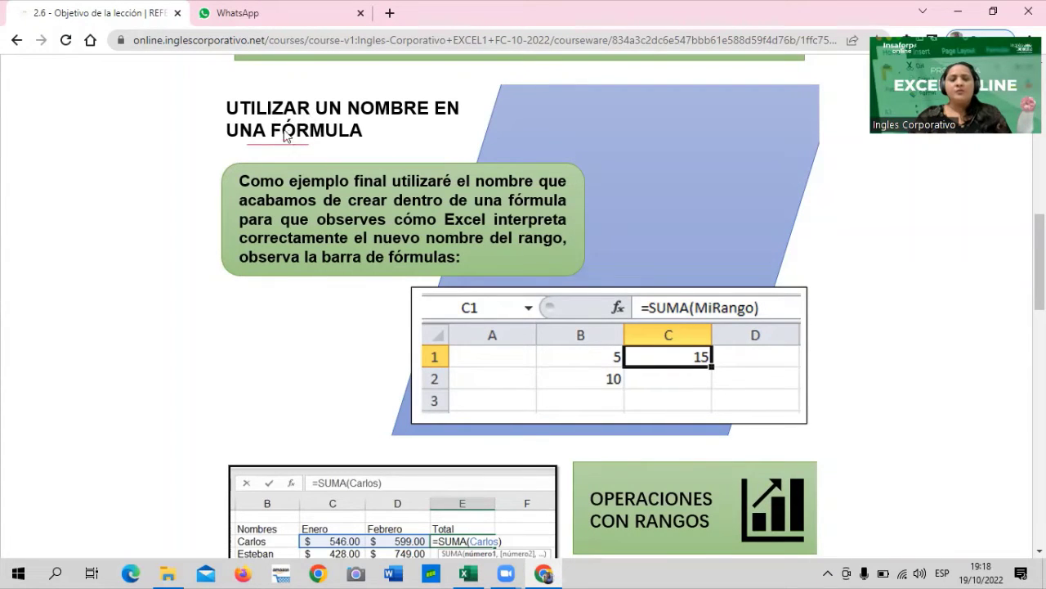
Step: Scroll through the lesson 2.6 range-names page
{"action": "scroll", "coordinate": [411, 210], "scroll_direction": "down", "scroll_amount": 3}
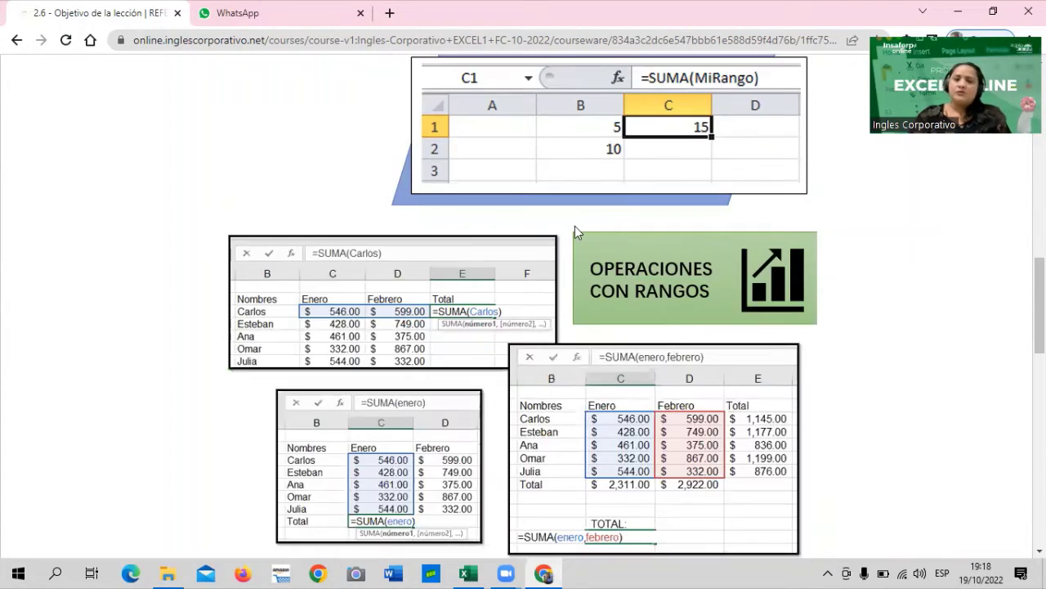
{"action": "scroll", "coordinate": [479, 227], "scroll_direction": "up", "scroll_amount": 2}
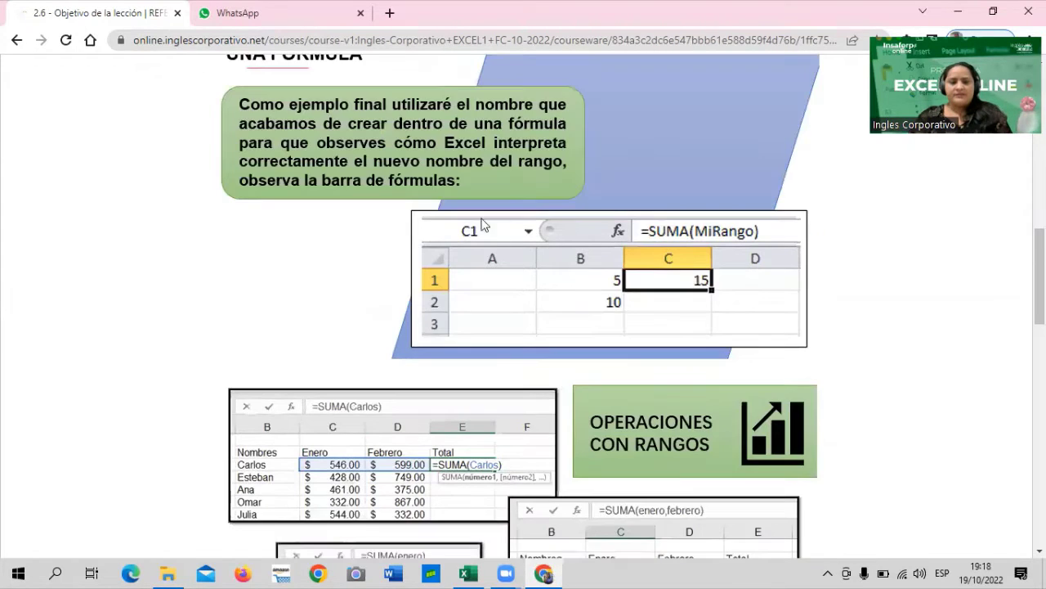
{"action": "scroll", "coordinate": [545, 265], "scroll_direction": "down", "scroll_amount": 2}
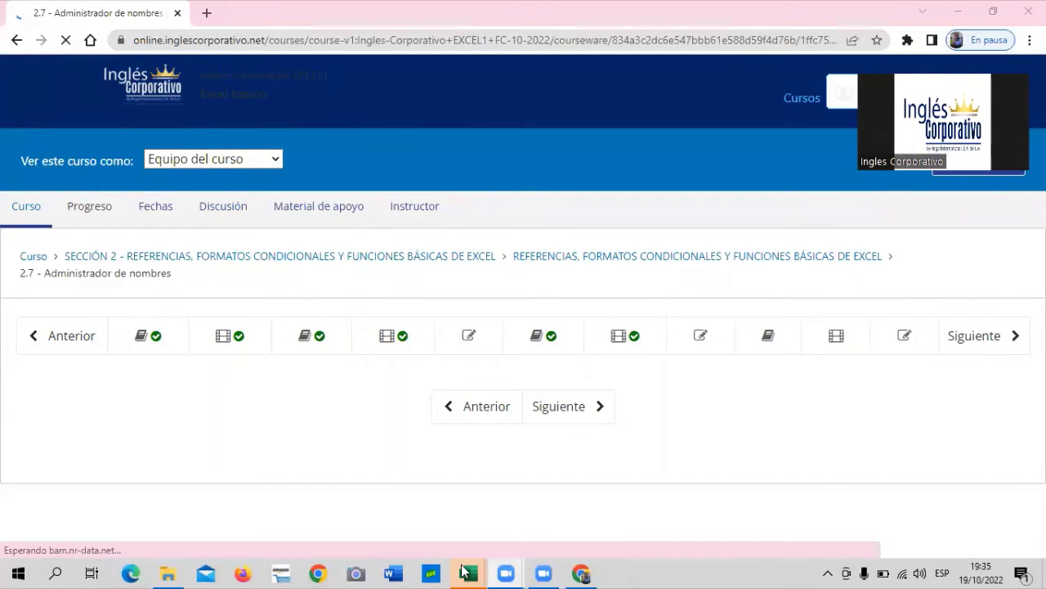
Step: Switch to the other Excel window and dismiss its ANALYS32.XLL add-in error
{"action": "left_click", "coordinate": [463, 571]}
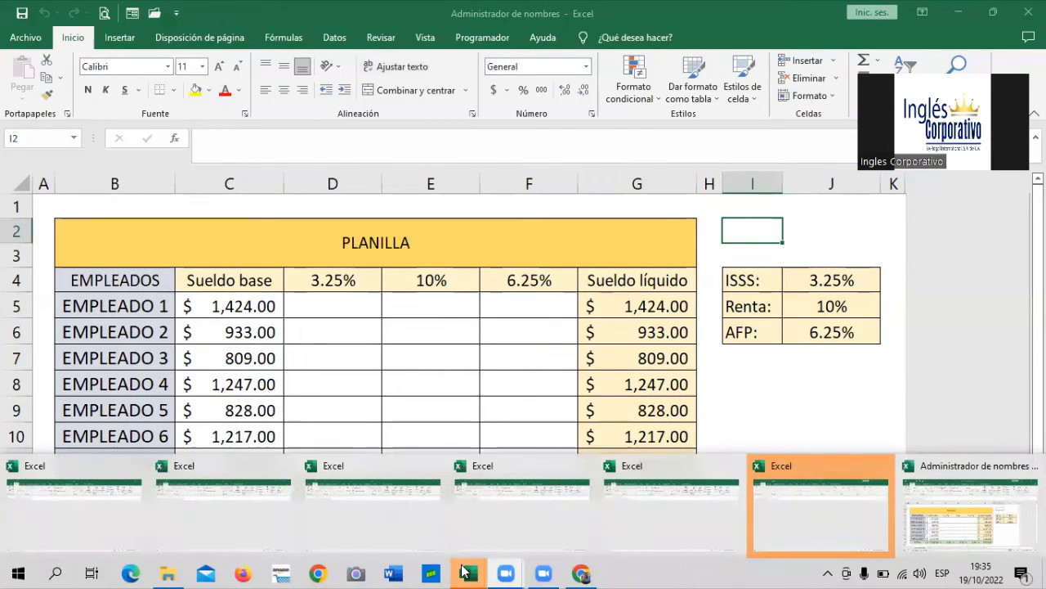
{"action": "mouse_move", "coordinate": [467, 574]}
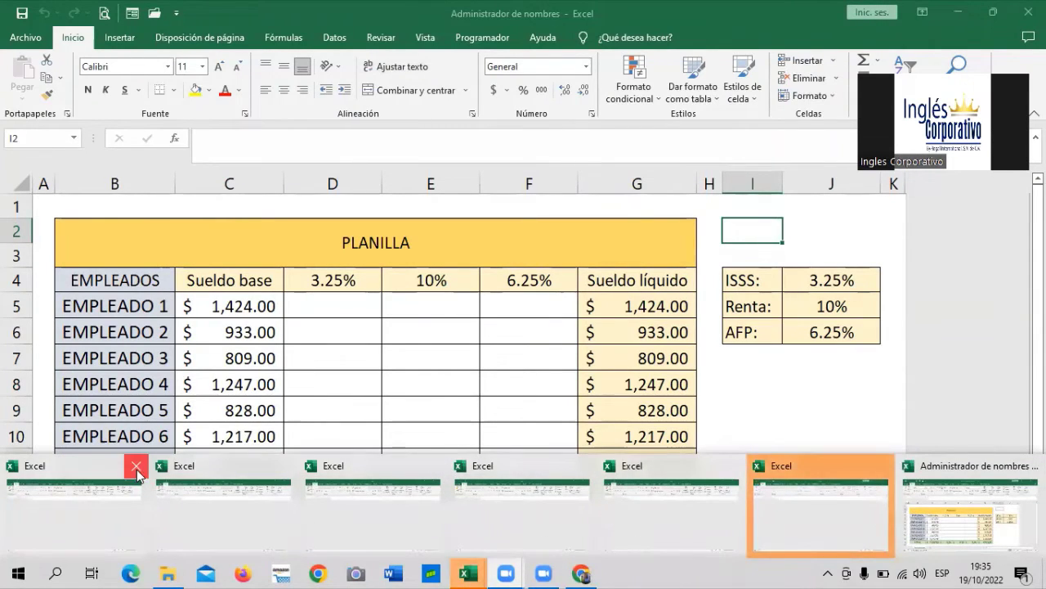
{"action": "left_click", "coordinate": [190, 486]}
{"action": "left_click_drag", "start_coordinate": [538, 334], "coordinate": [466, 528]}
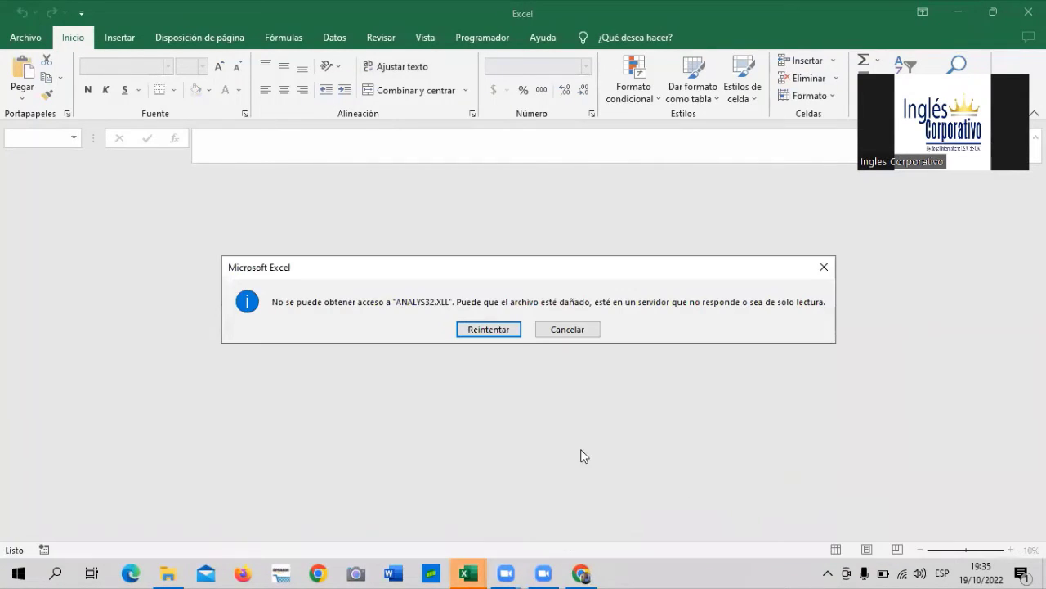
{"action": "left_click", "coordinate": [505, 331]}
{"action": "left_click", "coordinate": [561, 334]}
{"action": "mouse_move", "coordinate": [467, 573]}
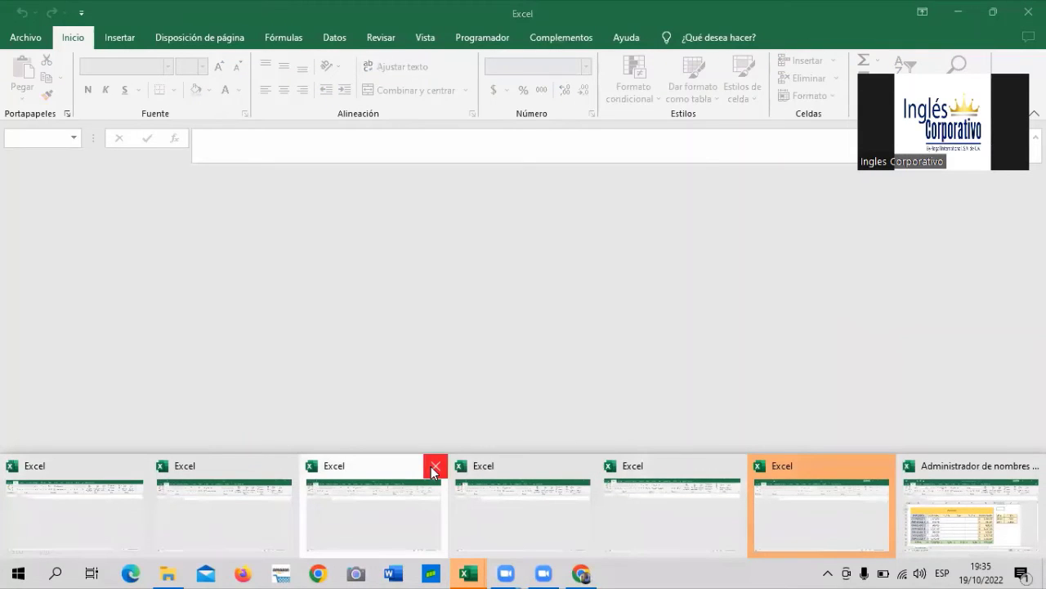
Step: Close the Office license warning on PLANILLA, minimize it, and bring forward the other Excel window
{"action": "left_click", "coordinate": [931, 529]}
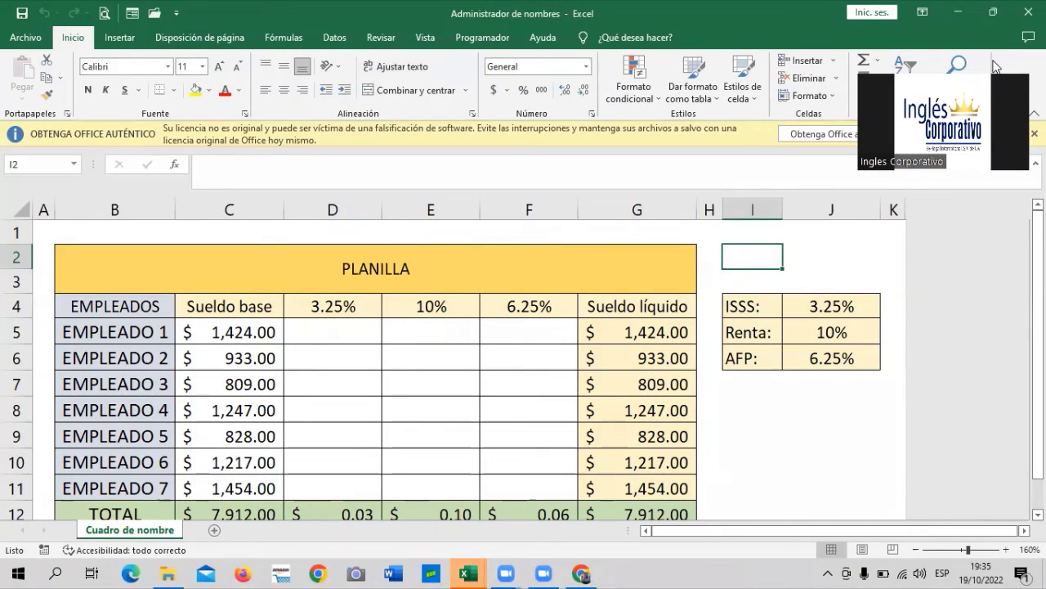
{"action": "left_click", "coordinate": [1034, 133]}
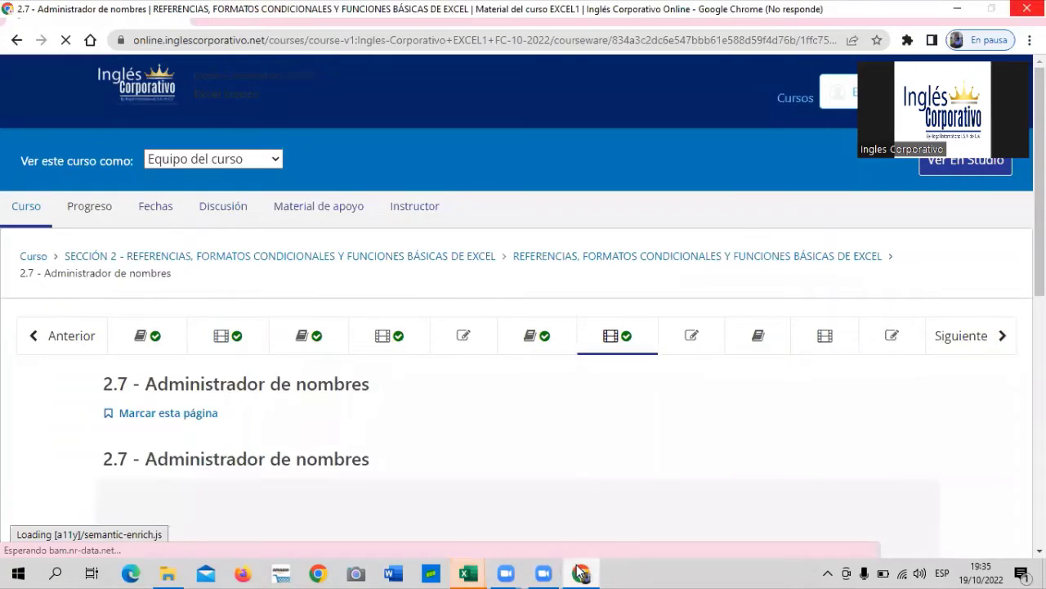
{"action": "left_click", "coordinate": [470, 573]}
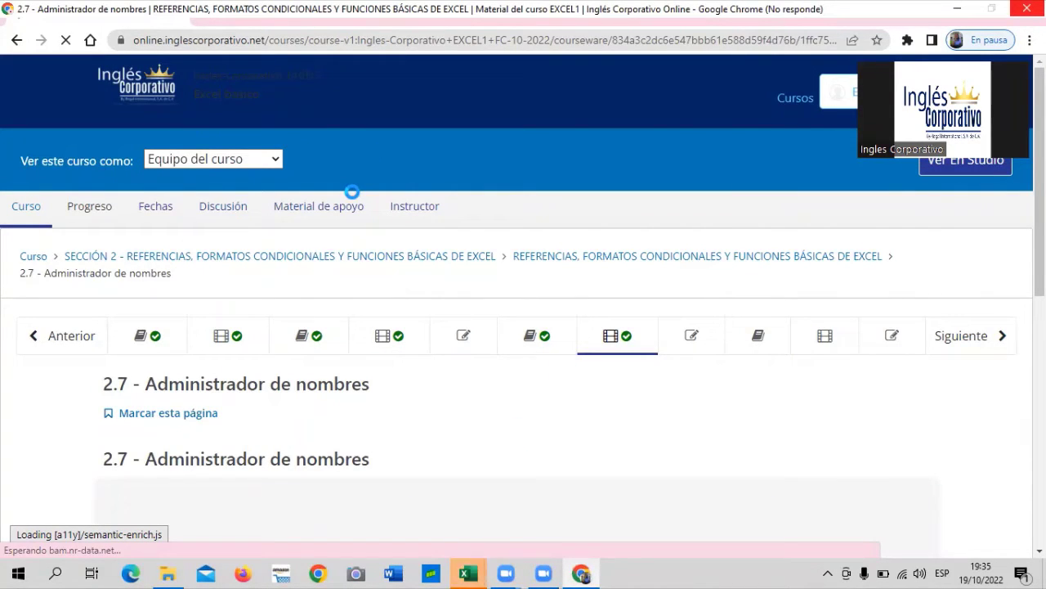
{"action": "left_click", "coordinate": [469, 571]}
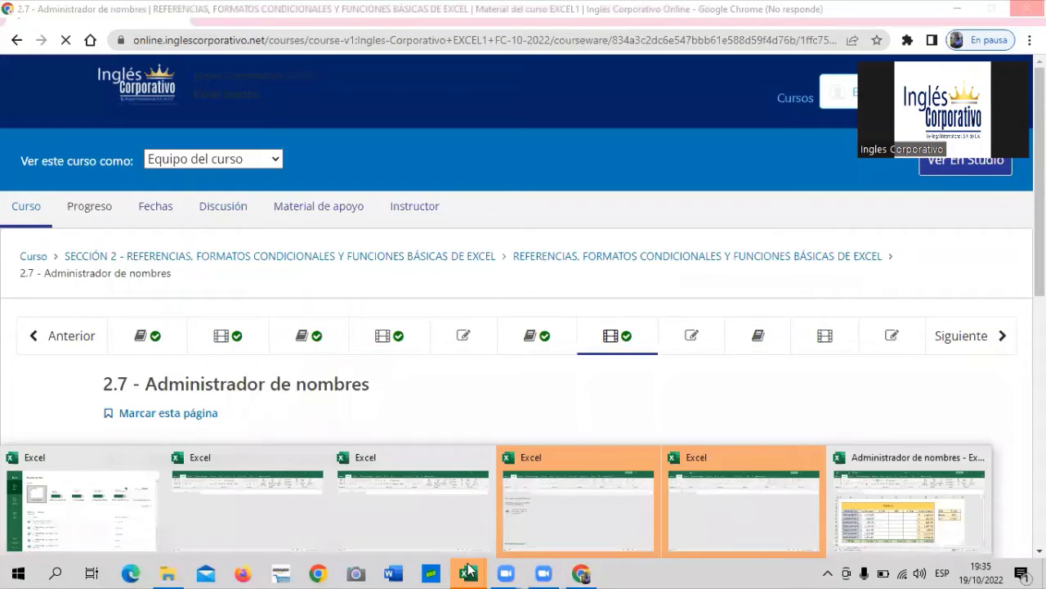
{"action": "left_click", "coordinate": [744, 507]}
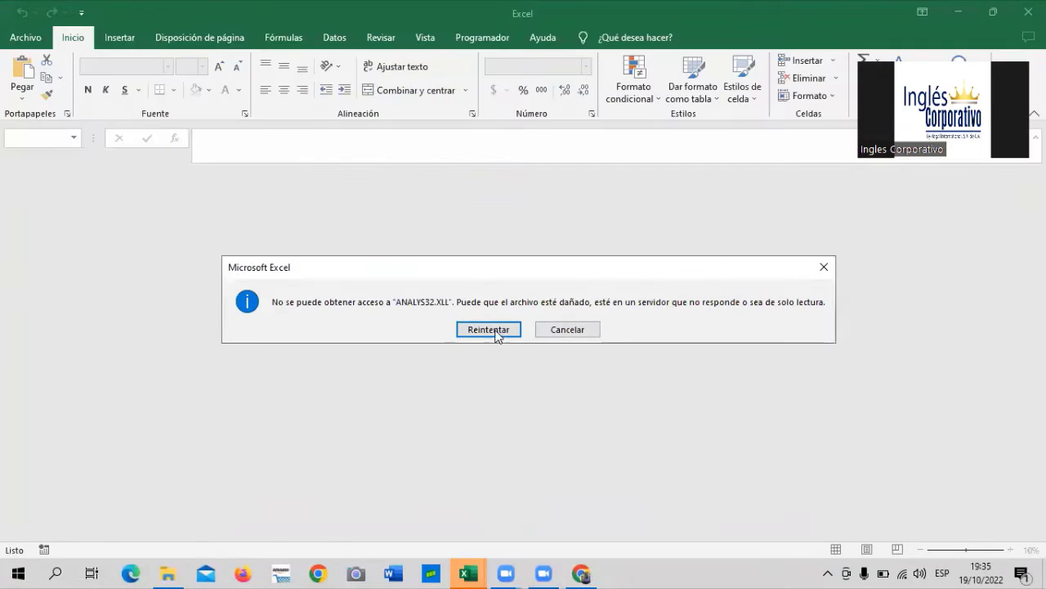
Step: Dismiss the ANALYS32.XLL error, cancel opening the locked Administrador de nombres file, and return to PLANILLA
{"action": "left_click", "coordinate": [570, 329]}
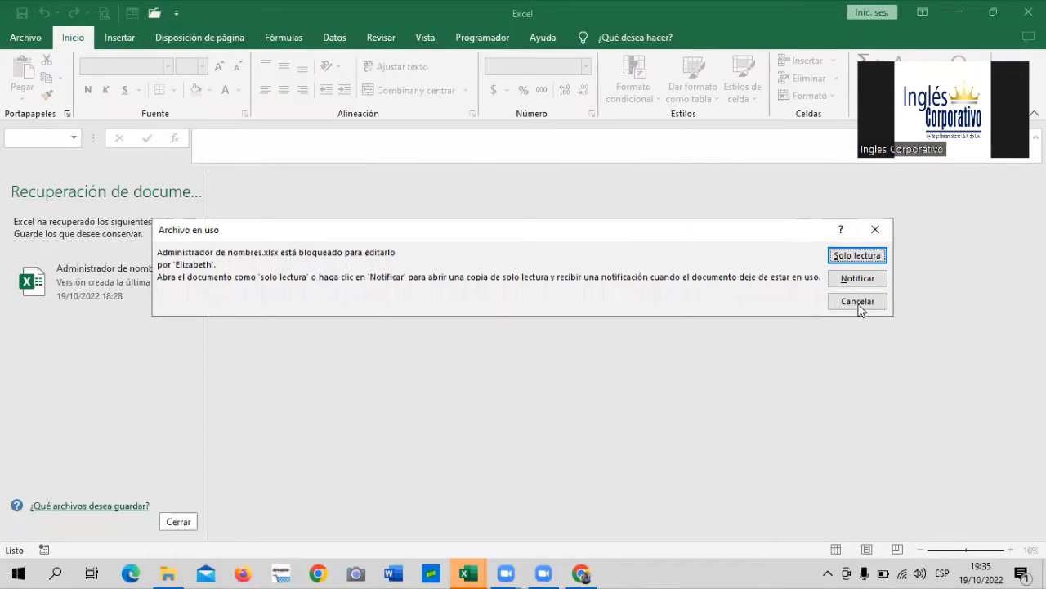
{"action": "left_click", "coordinate": [858, 304]}
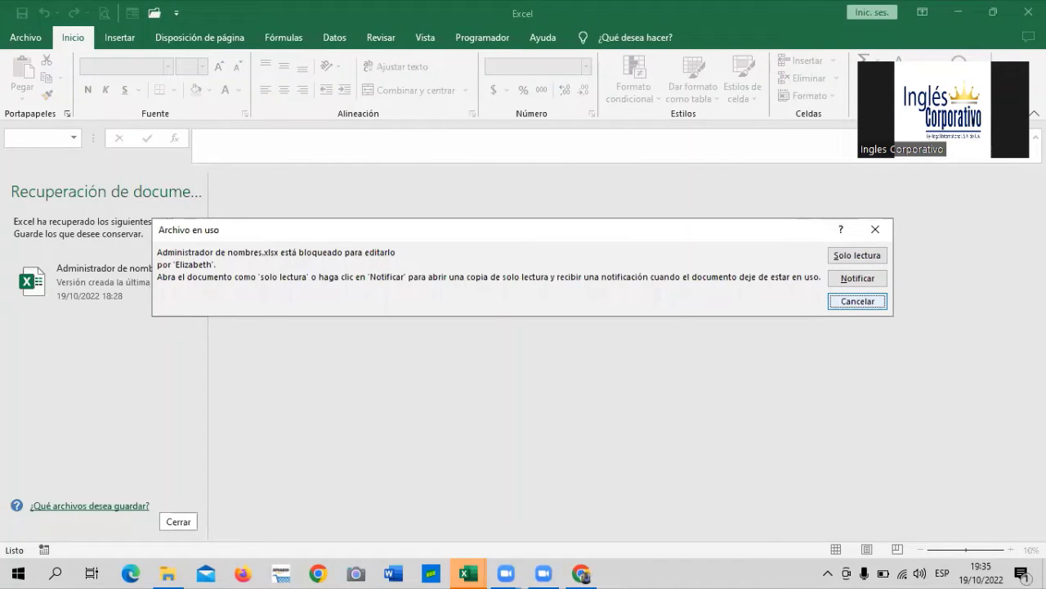
{"action": "key", "text": "Escape"}
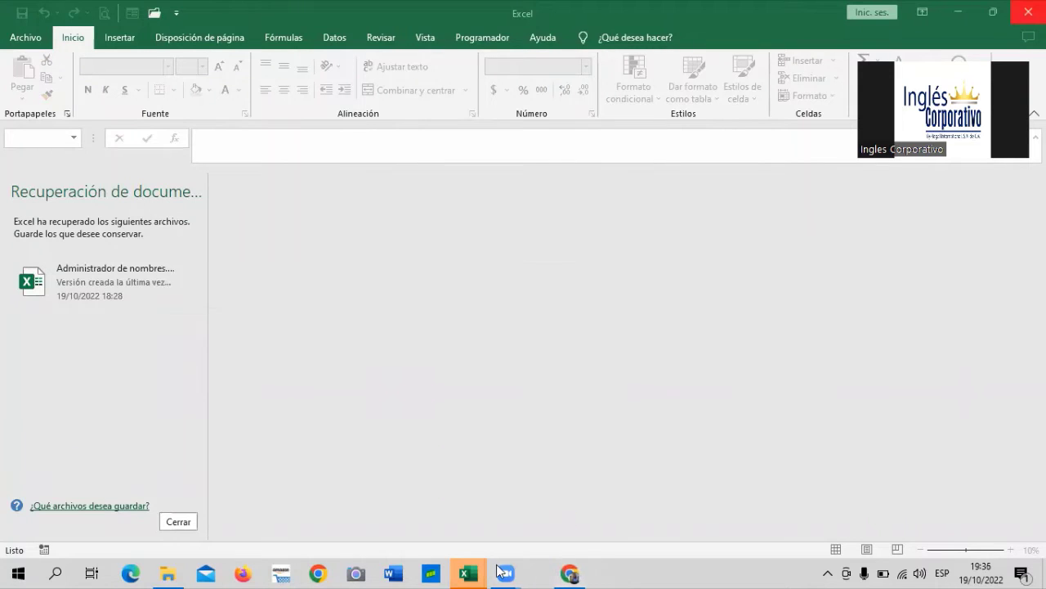
{"action": "left_click", "coordinate": [887, 488]}
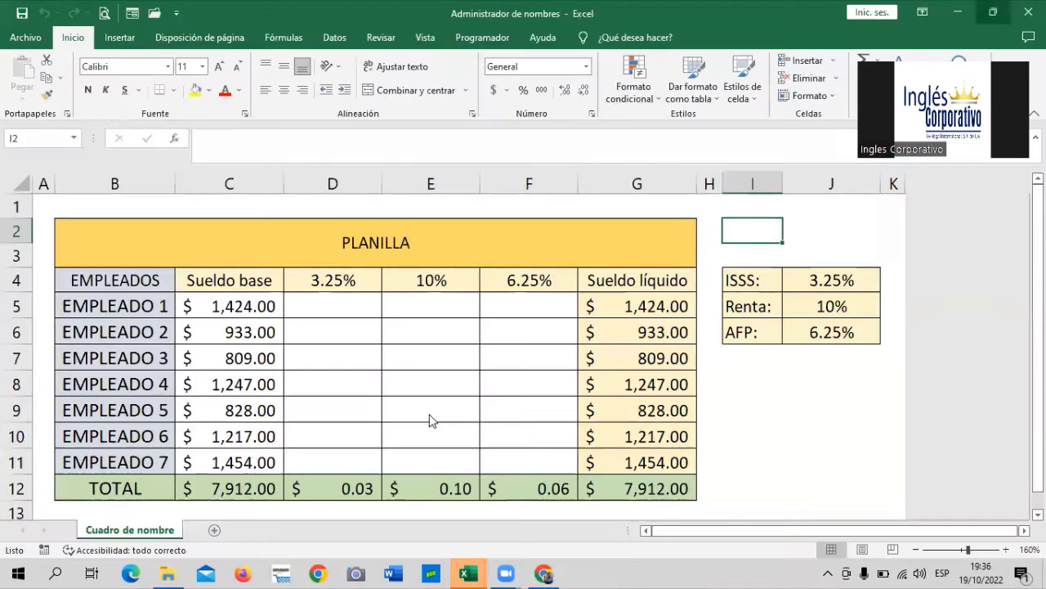
{"action": "key", "text": "Down"}
{"action": "key", "text": "Down"}
{"action": "key", "text": "Down"}
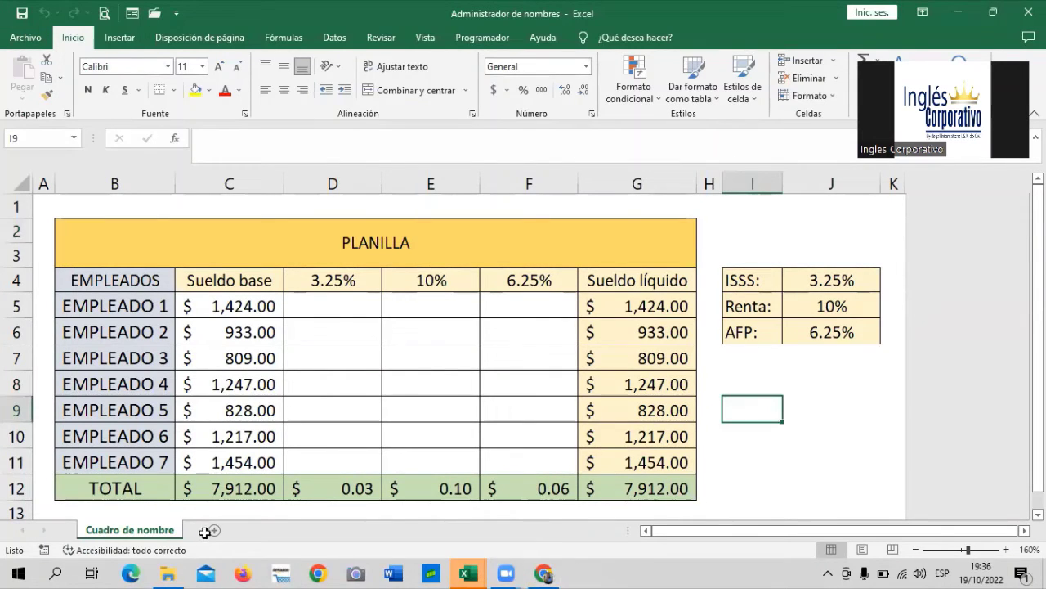
Step: Add a blank sheet Hoja1, go back to the Cuadro de nombre sheet, then switch to the browser
{"action": "left_click", "coordinate": [214, 529]}
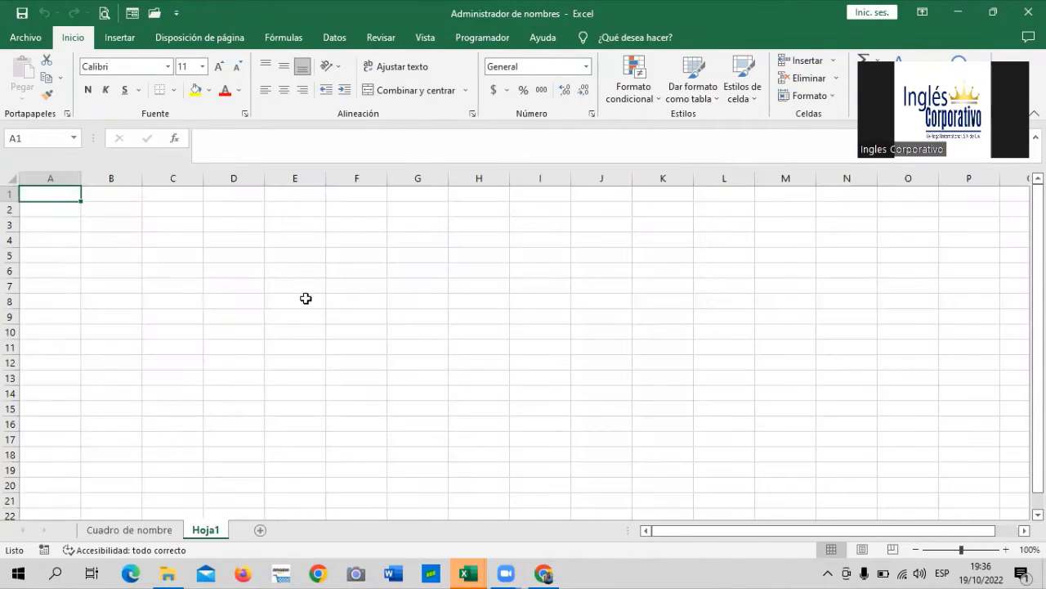
{"action": "left_click", "coordinate": [157, 237]}
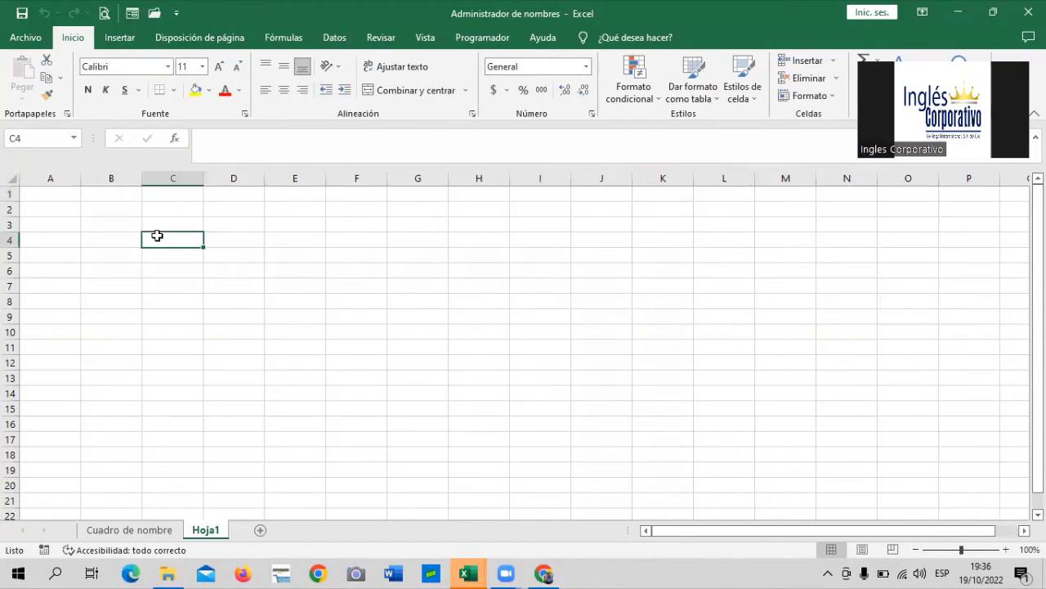
{"action": "left_click", "coordinate": [128, 529]}
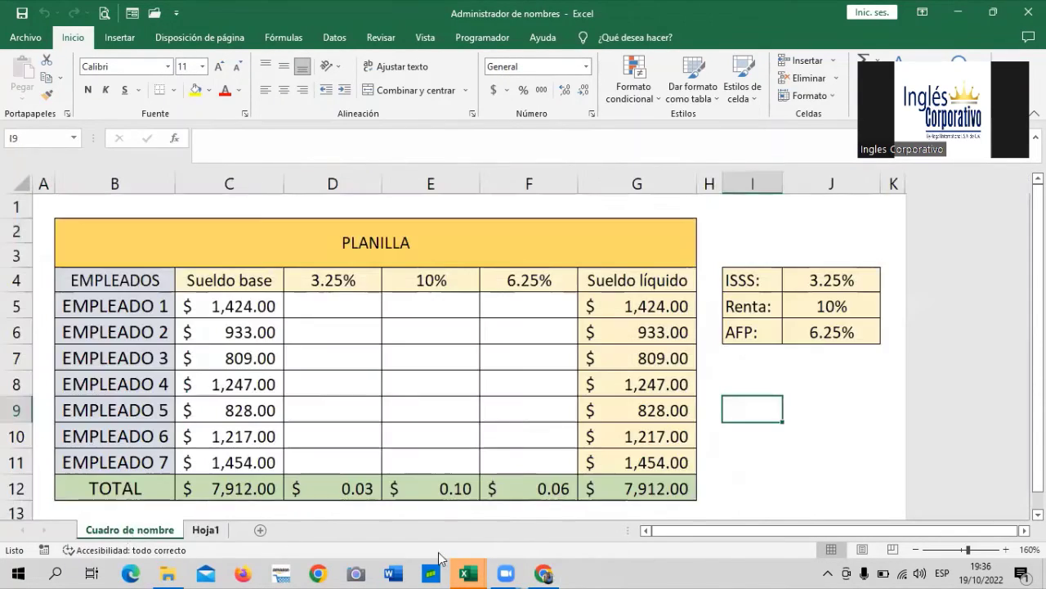
{"action": "left_click", "coordinate": [386, 368]}
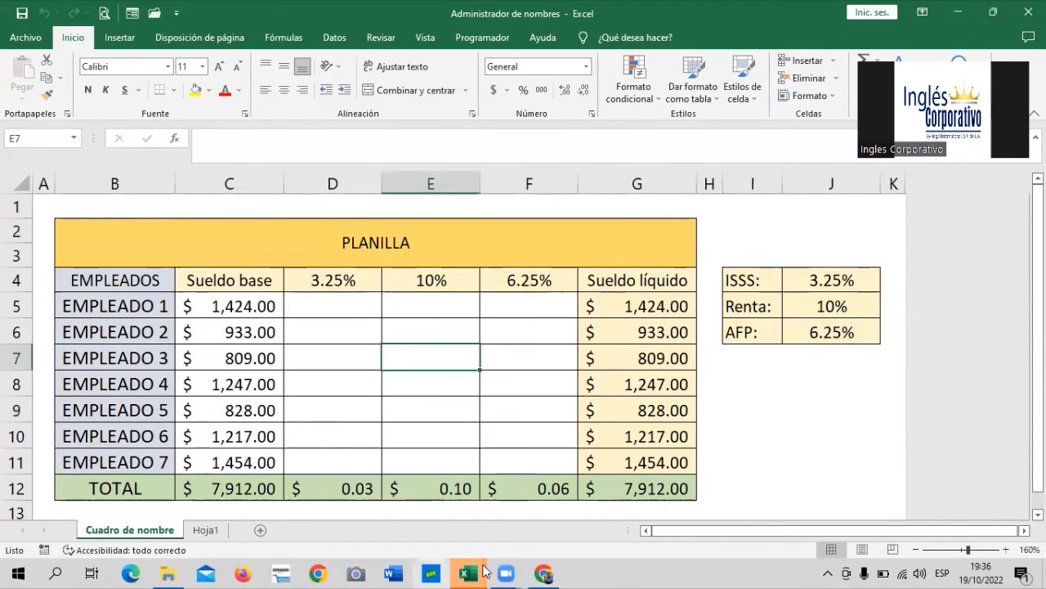
{"action": "left_click", "coordinate": [544, 573]}
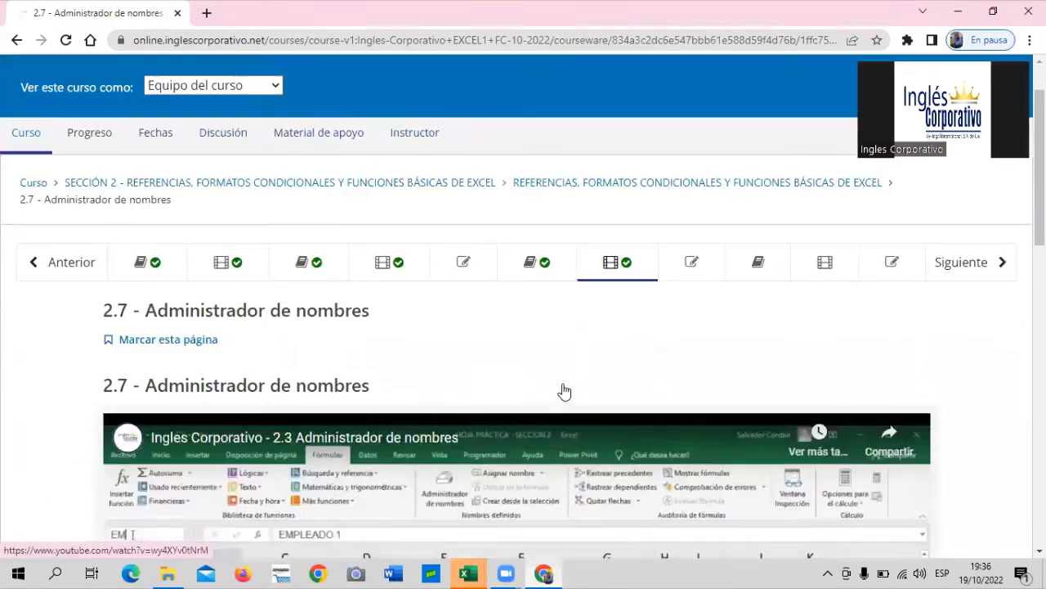
Step: Scroll through the lesson 2.7 page to view its embedded video
{"action": "scroll", "coordinate": [523, 401], "scroll_direction": "down", "scroll_amount": 5}
{"action": "scroll", "coordinate": [518, 400], "scroll_direction": "up", "scroll_amount": 3}
{"action": "scroll", "coordinate": [519, 398], "scroll_direction": "down", "scroll_amount": 1}
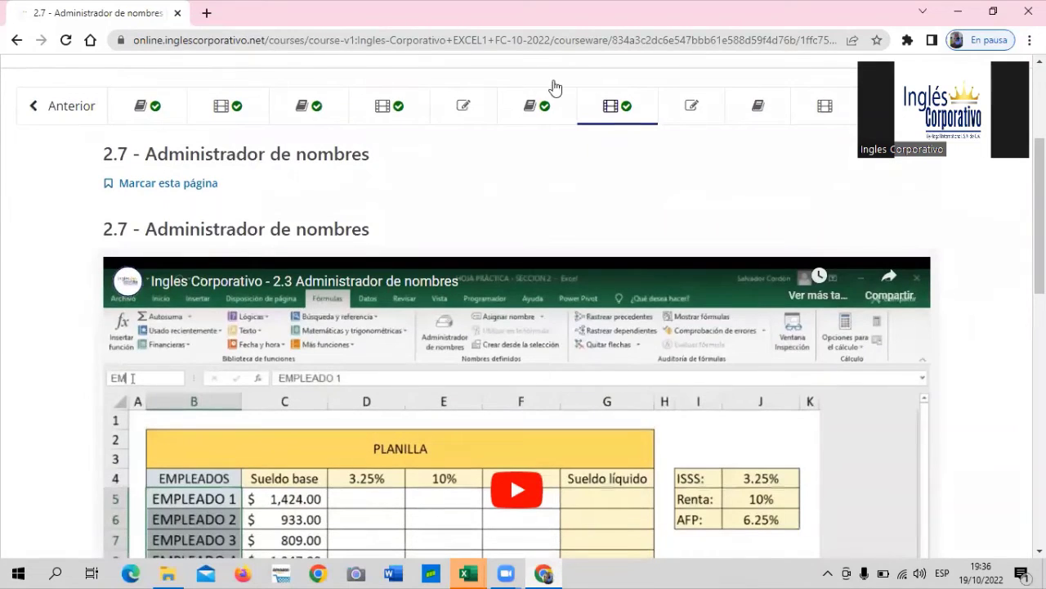
{"action": "scroll", "coordinate": [374, 341], "scroll_direction": "down", "scroll_amount": 2}
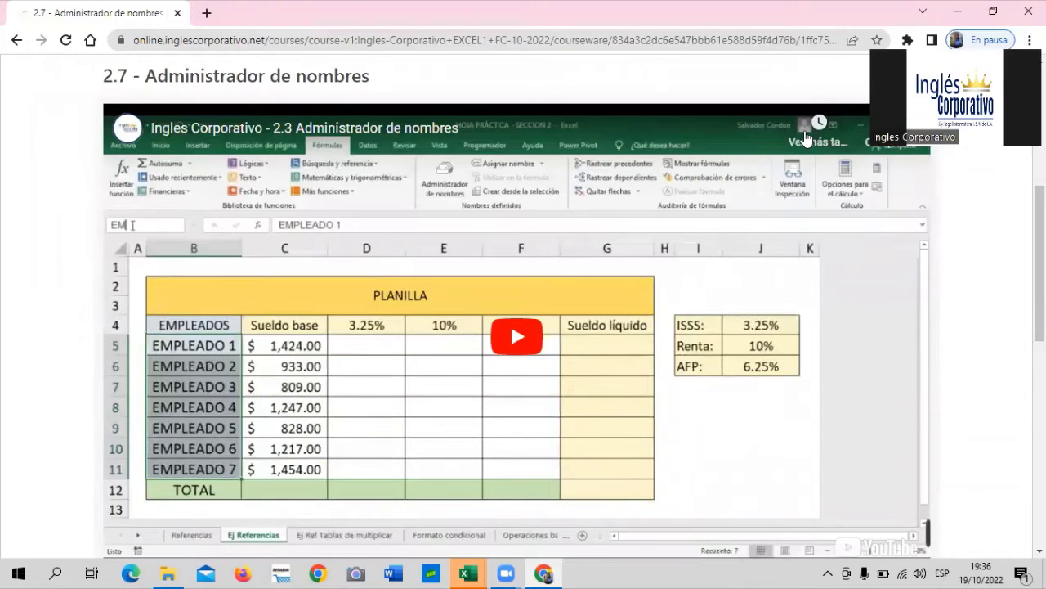
{"action": "scroll", "coordinate": [397, 460], "scroll_direction": "up", "scroll_amount": 4}
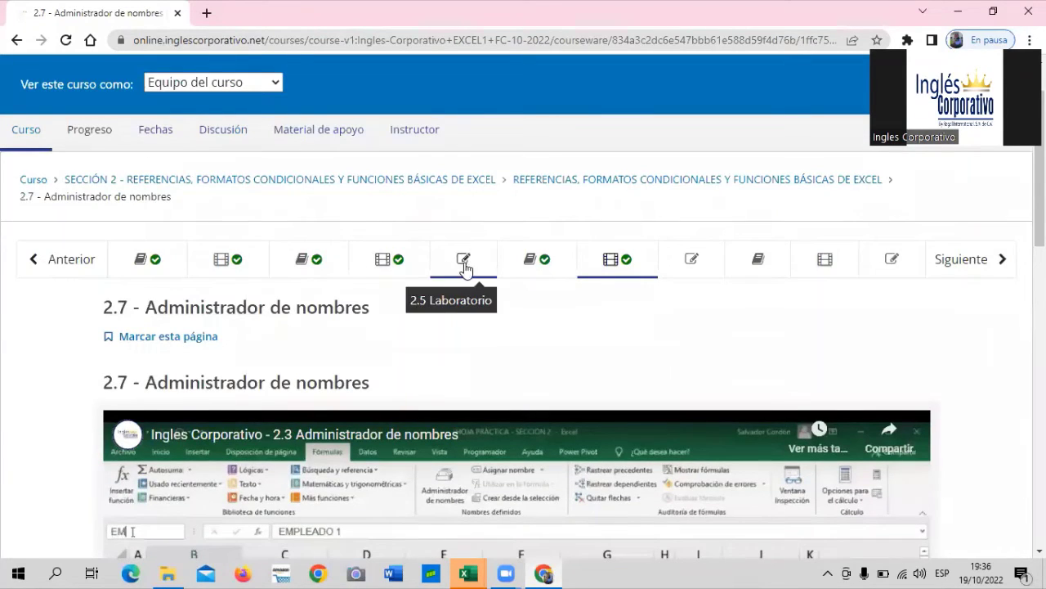
{"action": "left_click", "coordinate": [557, 261]}
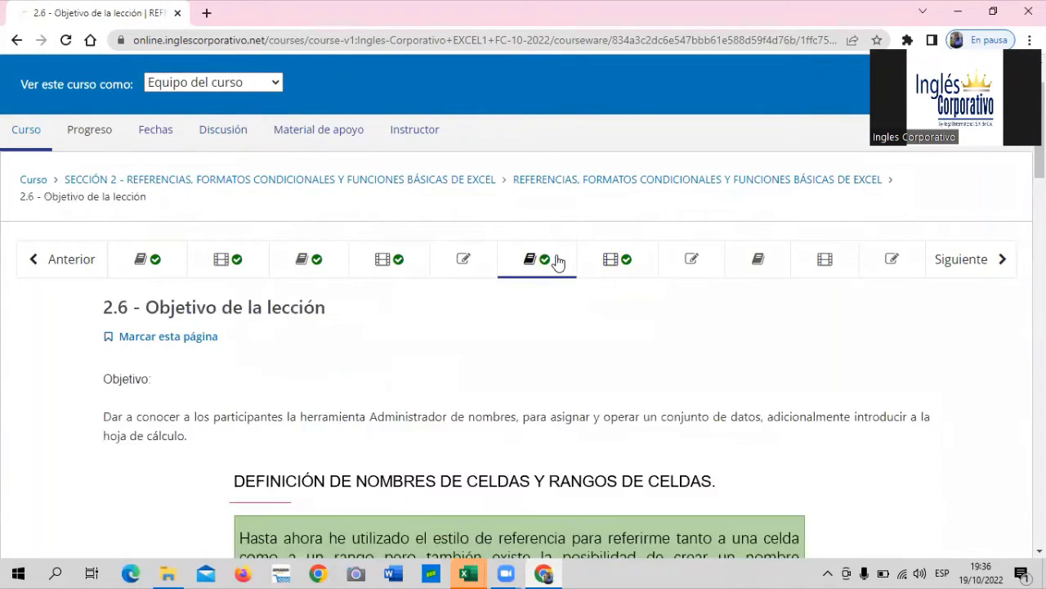
{"action": "scroll", "coordinate": [552, 266], "scroll_direction": "down", "scroll_amount": 3}
{"action": "scroll", "coordinate": [545, 273], "scroll_direction": "down", "scroll_amount": 4}
{"action": "scroll", "coordinate": [544, 278], "scroll_direction": "down", "scroll_amount": 4}
{"action": "scroll", "coordinate": [535, 291], "scroll_direction": "down", "scroll_amount": 3}
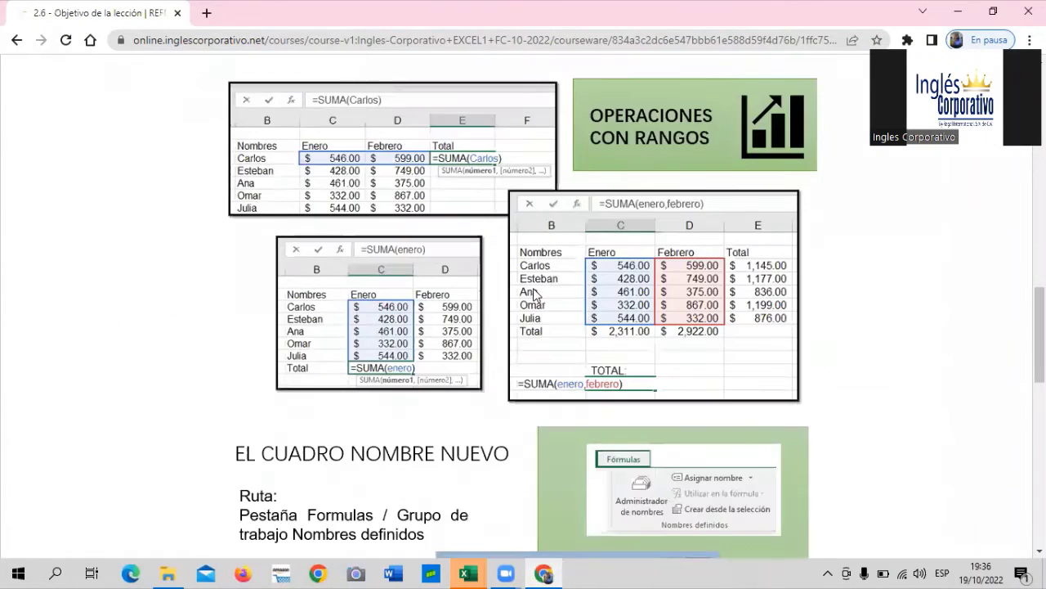
{"action": "scroll", "coordinate": [533, 293], "scroll_direction": "down", "scroll_amount": 2}
{"action": "scroll", "coordinate": [519, 343], "scroll_direction": "down", "scroll_amount": 2}
{"action": "scroll", "coordinate": [489, 372], "scroll_direction": "down", "scroll_amount": 1}
{"action": "scroll", "coordinate": [484, 370], "scroll_direction": "down", "scroll_amount": 4}
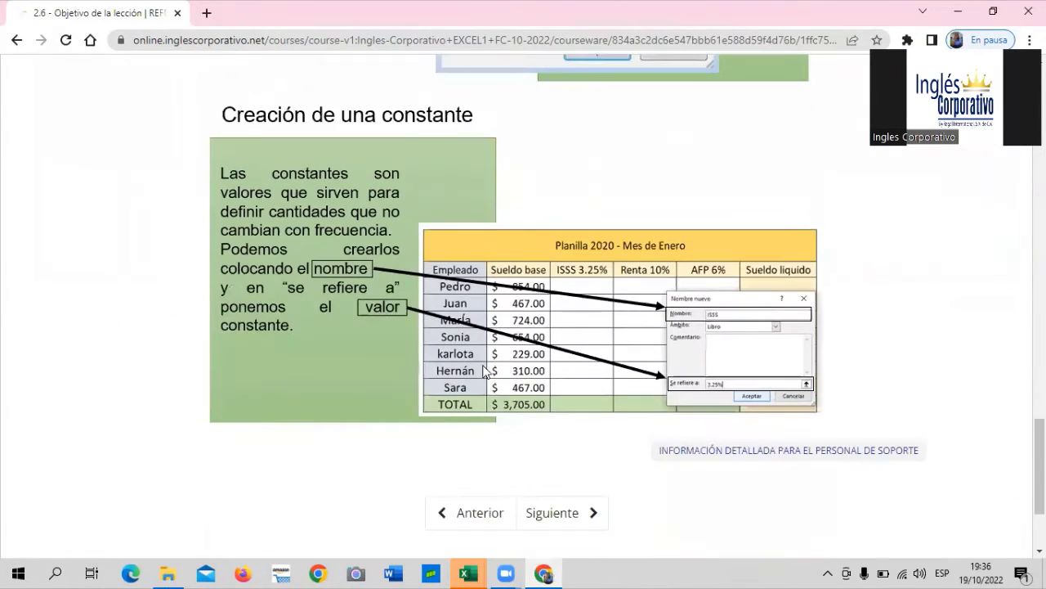
{"action": "scroll", "coordinate": [431, 302], "scroll_direction": "up", "scroll_amount": 2}
{"action": "scroll", "coordinate": [431, 304], "scroll_direction": "up", "scroll_amount": 4}
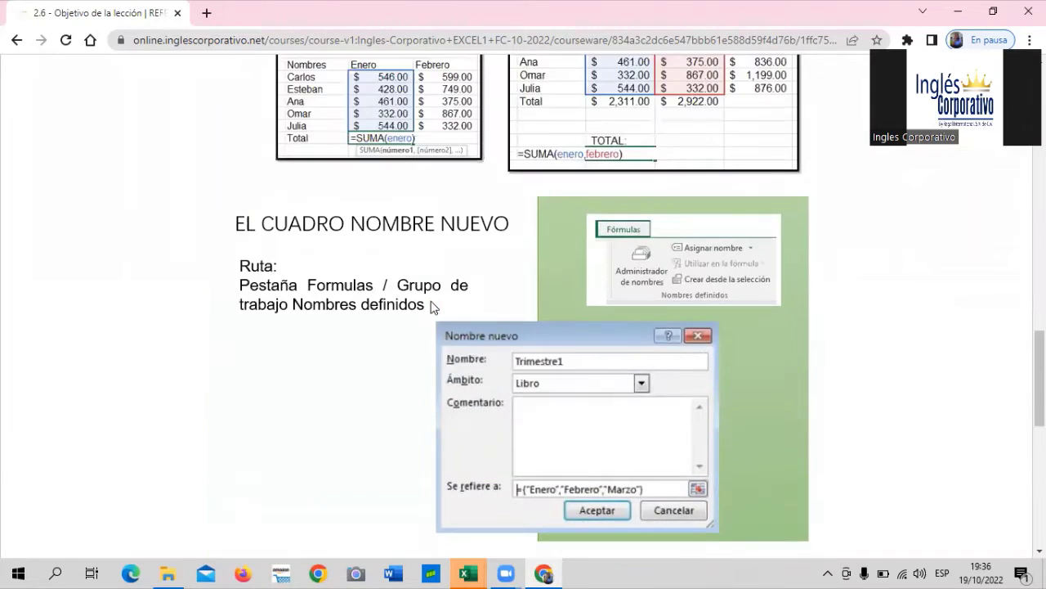
{"action": "scroll", "coordinate": [431, 301], "scroll_direction": "down", "scroll_amount": 2}
{"action": "scroll", "coordinate": [431, 301], "scroll_direction": "down", "scroll_amount": 3}
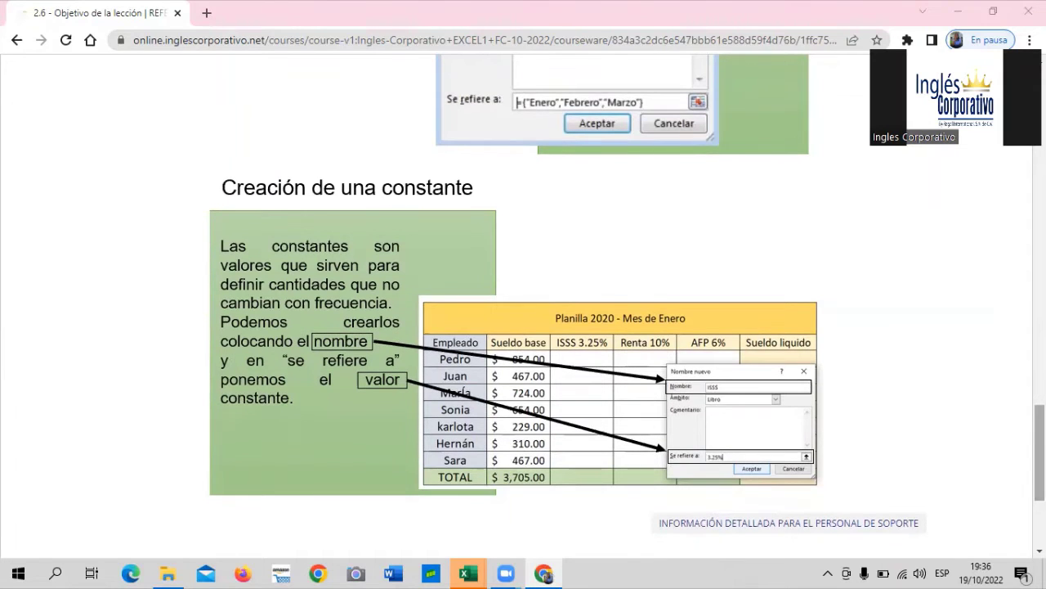
{"action": "scroll", "coordinate": [573, 402], "scroll_direction": "down", "scroll_amount": 2}
Step: Advance to lesson 2.7 with Siguiente, dismiss the unresponsive-page warning, and play the video with raised volume
{"action": "left_click", "coordinate": [551, 430]}
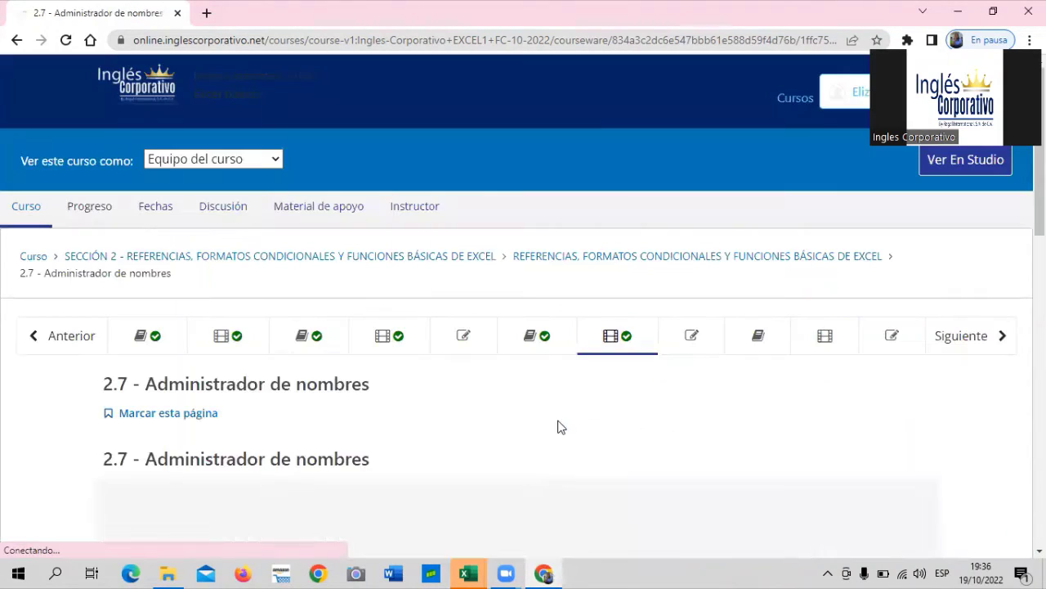
{"action": "scroll", "coordinate": [558, 426], "scroll_direction": "down", "scroll_amount": 2}
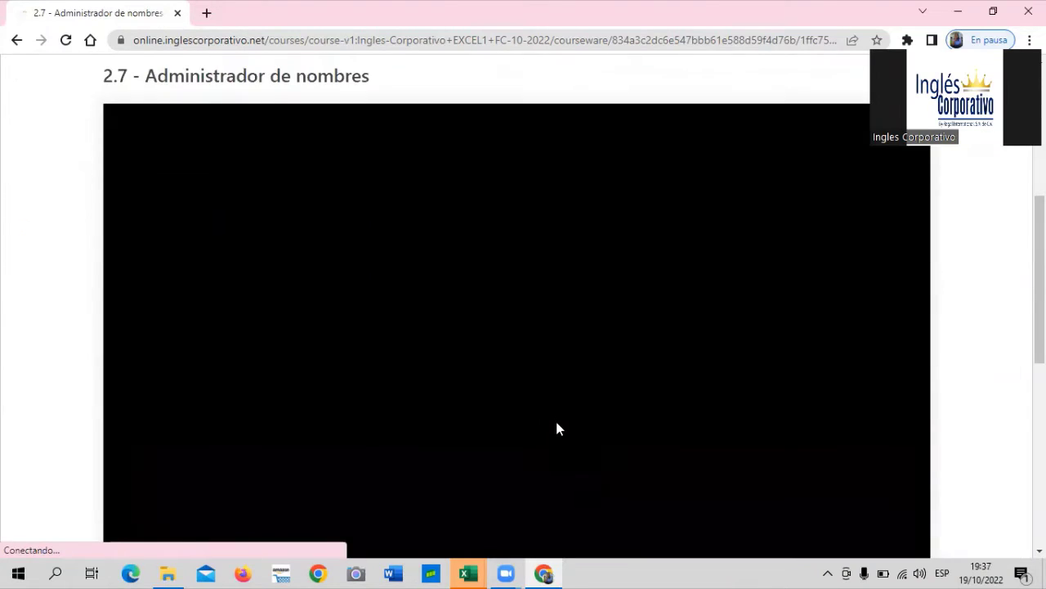
{"action": "scroll", "coordinate": [557, 425], "scroll_direction": "down", "scroll_amount": 3}
{"action": "scroll", "coordinate": [556, 427], "scroll_direction": "up", "scroll_amount": 2}
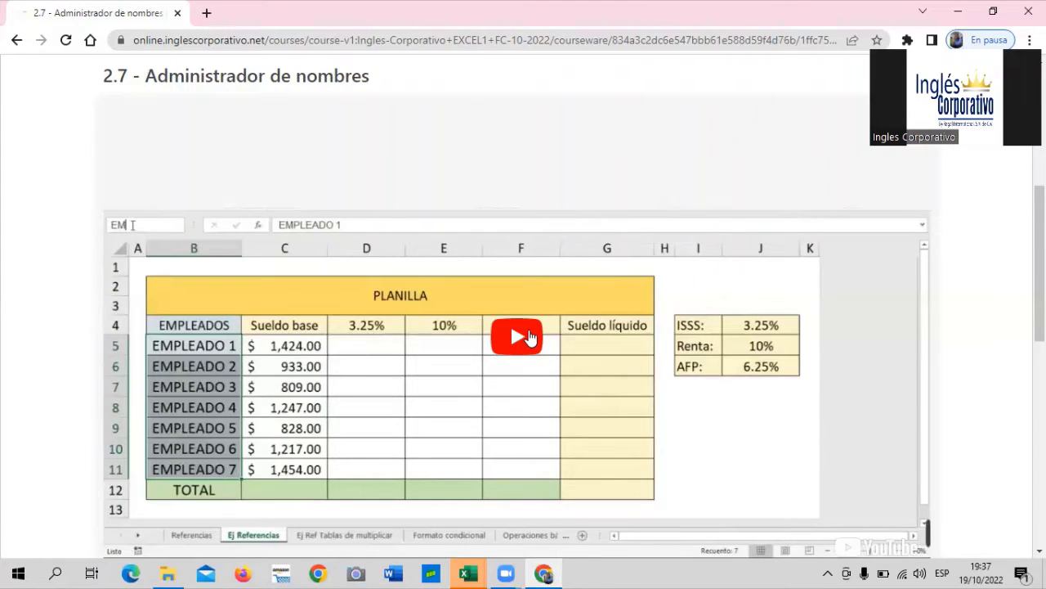
{"action": "scroll", "coordinate": [530, 337], "scroll_direction": "down", "scroll_amount": 3}
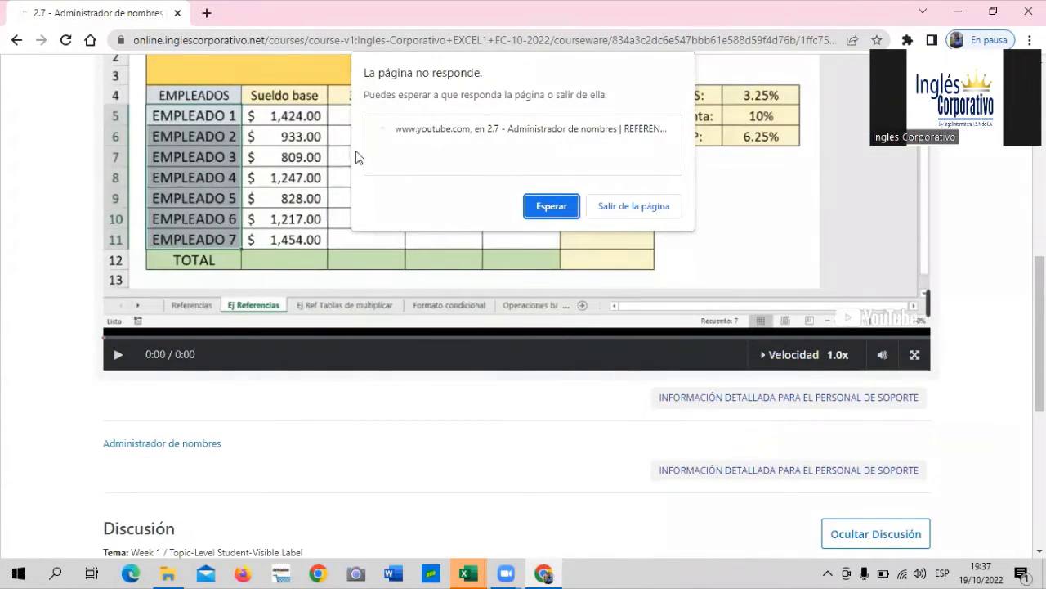
{"action": "scroll", "coordinate": [355, 156], "scroll_direction": "up", "scroll_amount": 2}
{"action": "left_click", "coordinate": [523, 290]}
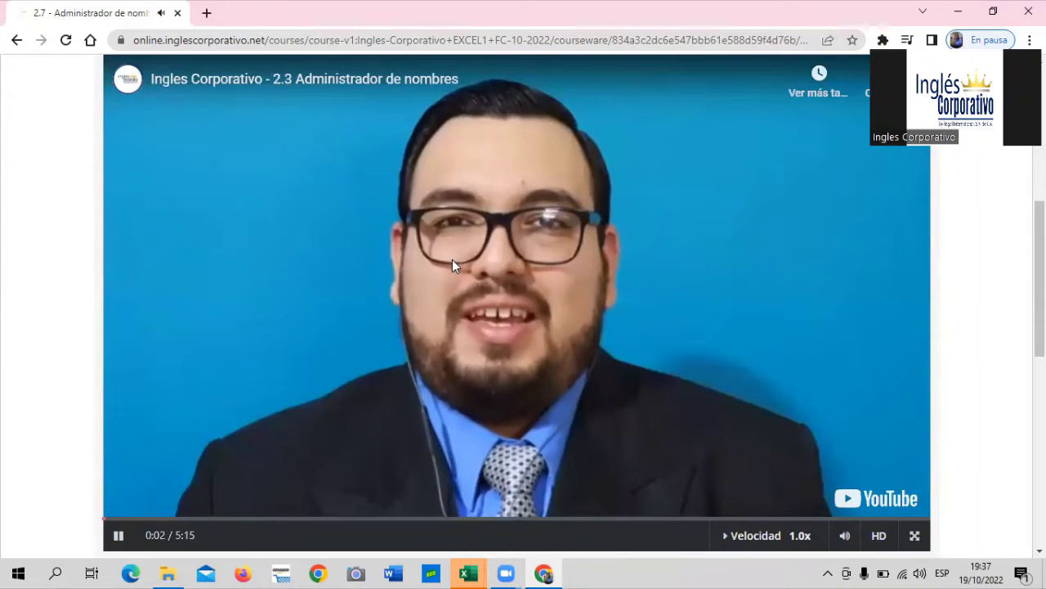
{"action": "key", "text": "XF86AudioRaiseVolume"}
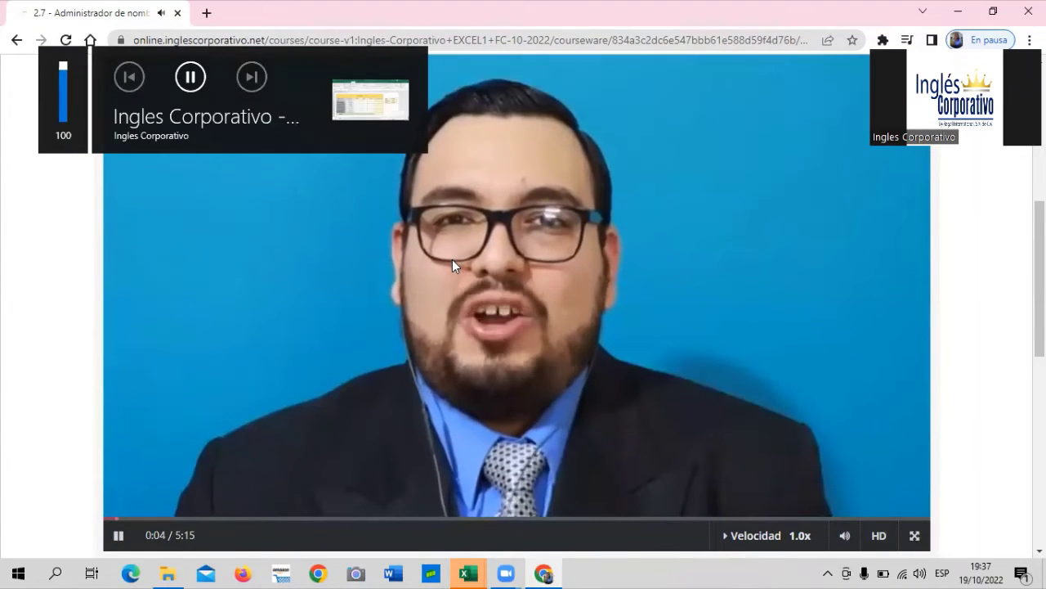
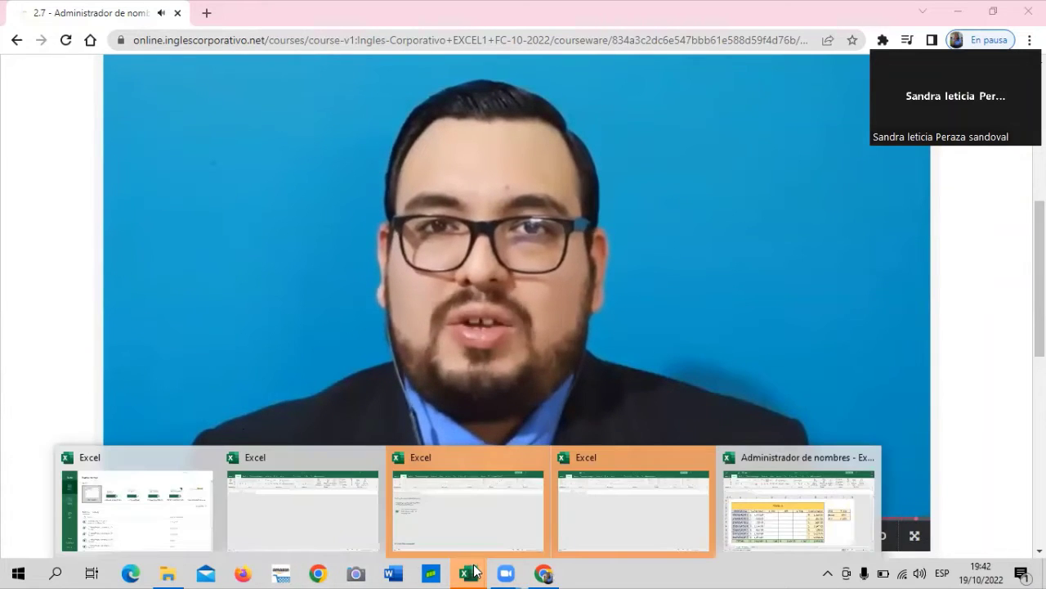
Step: Cancel the ANALYS32.XLL add-in error and bring the Administrador de nombres workbook to the front
{"action": "left_click", "coordinate": [332, 452]}
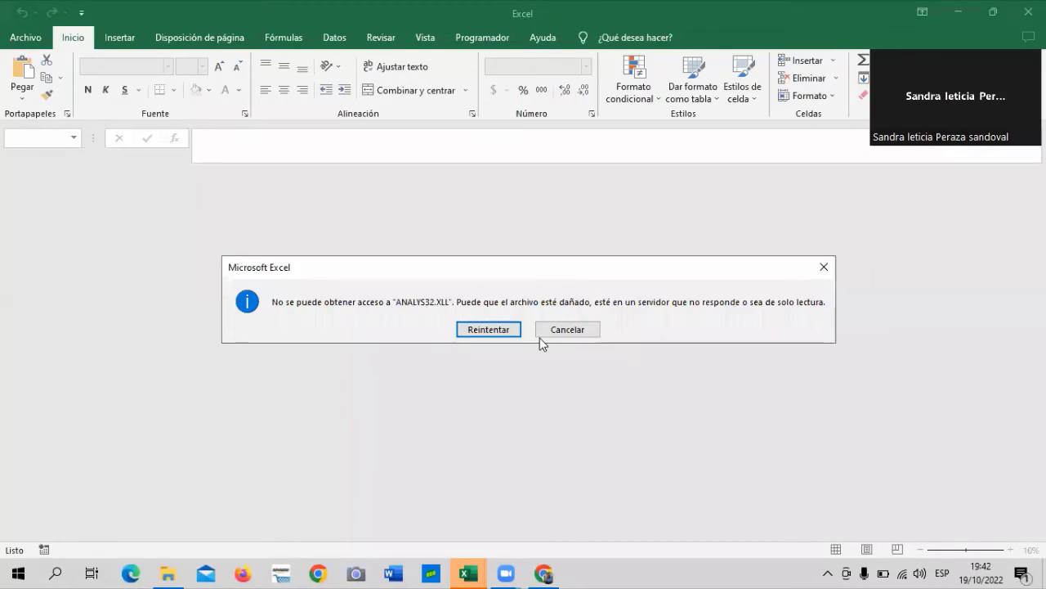
{"action": "key", "text": "Tab"}
{"action": "key", "text": "Return"}
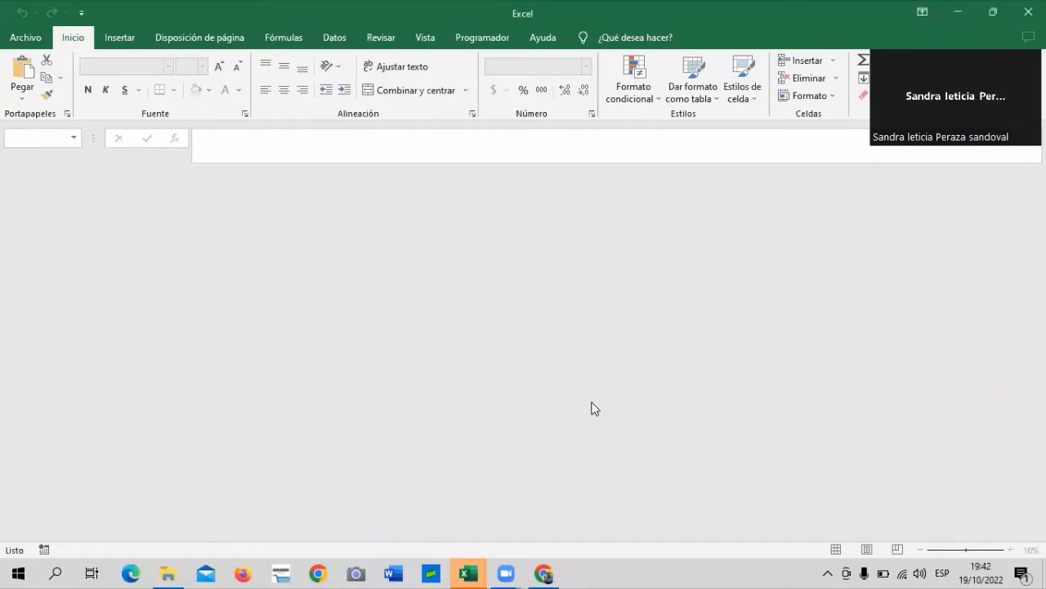
{"action": "mouse_move", "coordinate": [468, 573]}
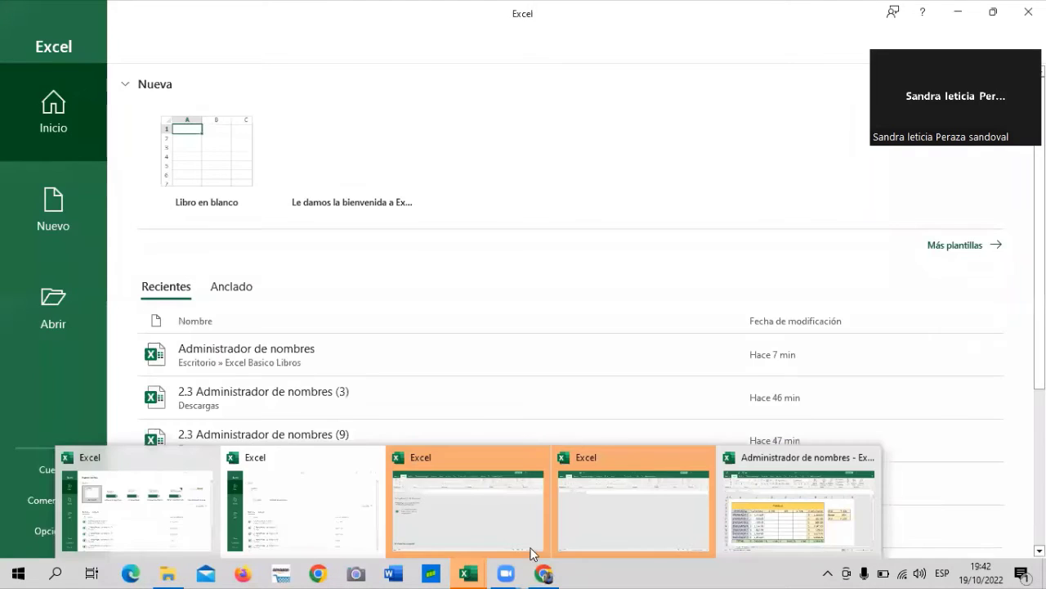
{"action": "left_click", "coordinate": [855, 500]}
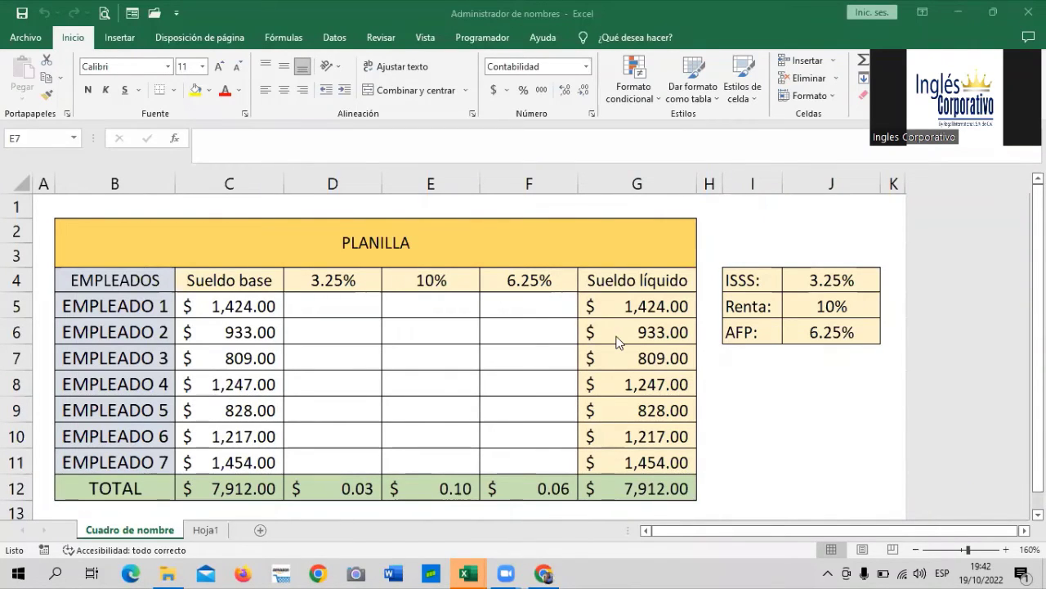
{"action": "left_click", "coordinate": [474, 572]}
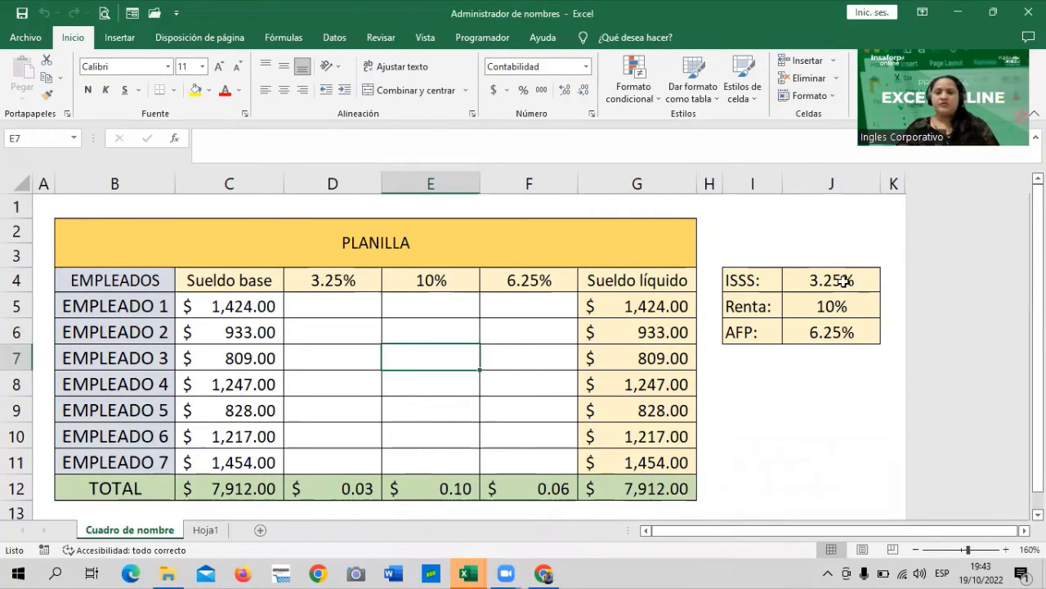
{"action": "left_click", "coordinate": [744, 278]}
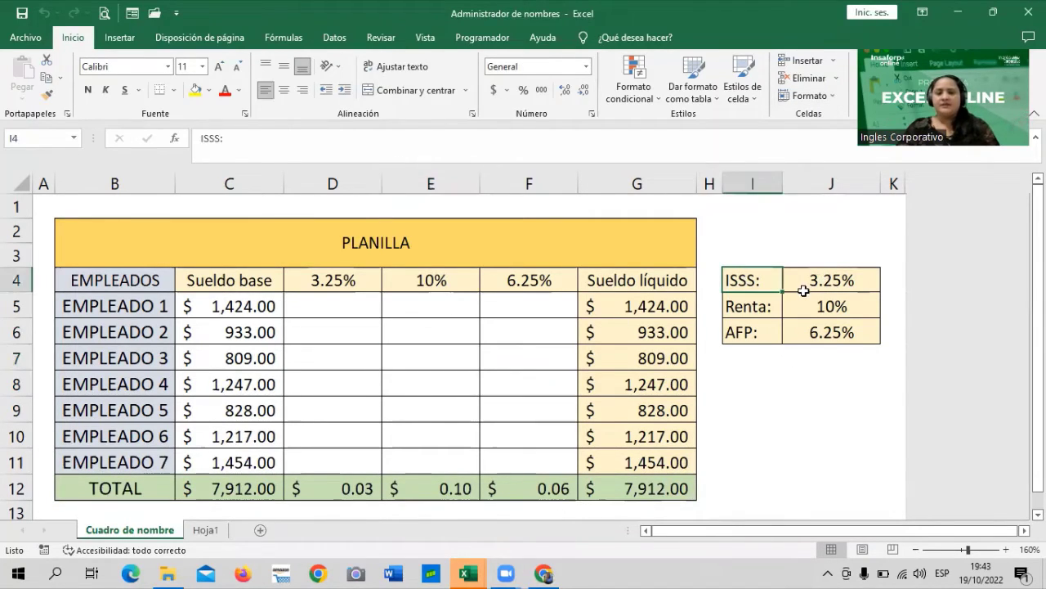
{"action": "left_click", "coordinate": [803, 291]}
{"action": "left_click", "coordinate": [799, 306]}
{"action": "left_click", "coordinate": [796, 335]}
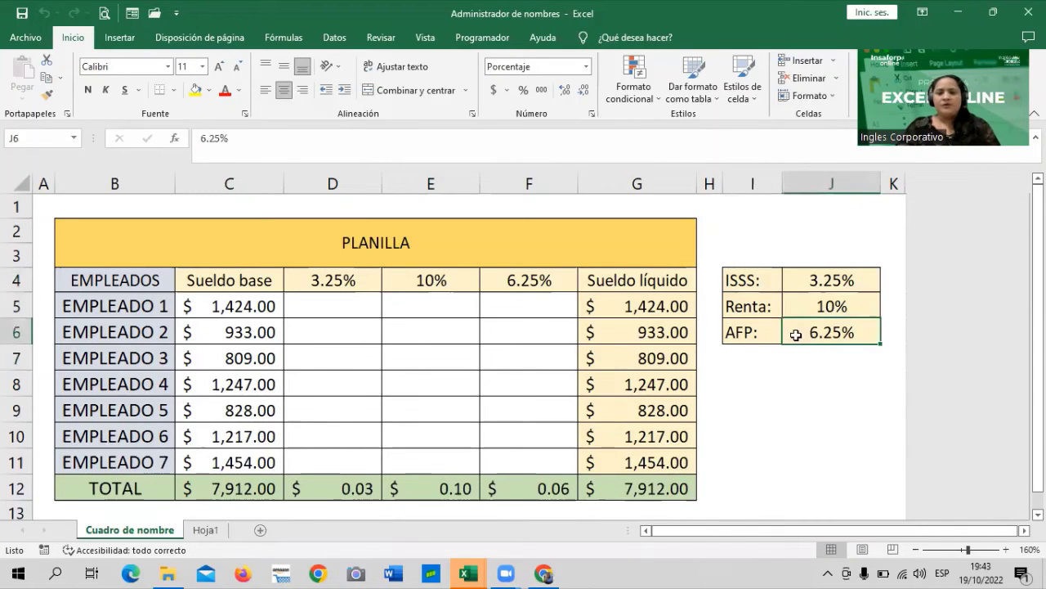
{"action": "left_click", "coordinate": [742, 331]}
{"action": "left_click", "coordinate": [753, 284]}
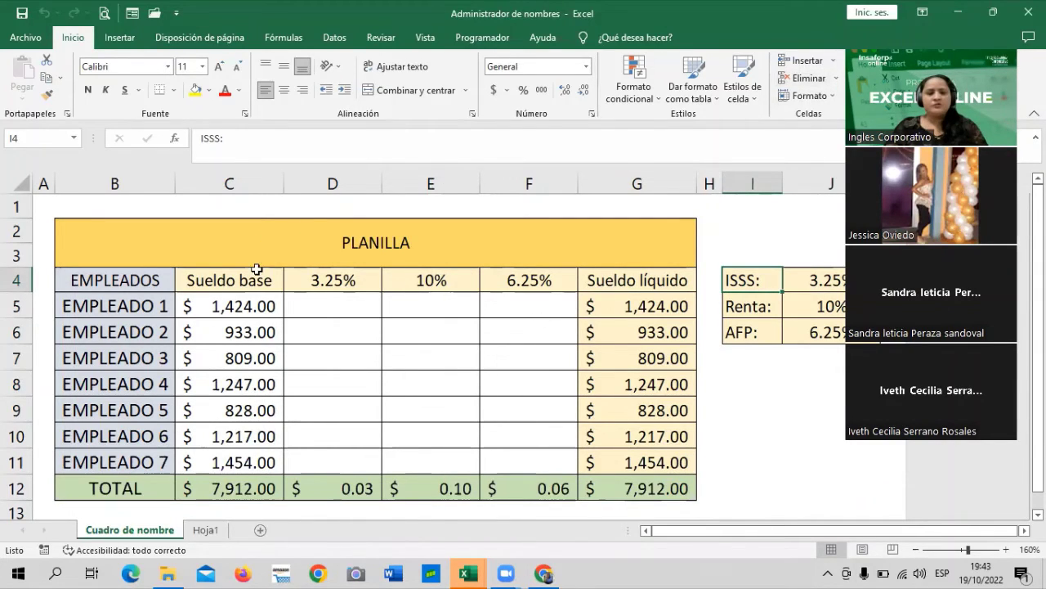
{"action": "left_click", "coordinate": [338, 299]}
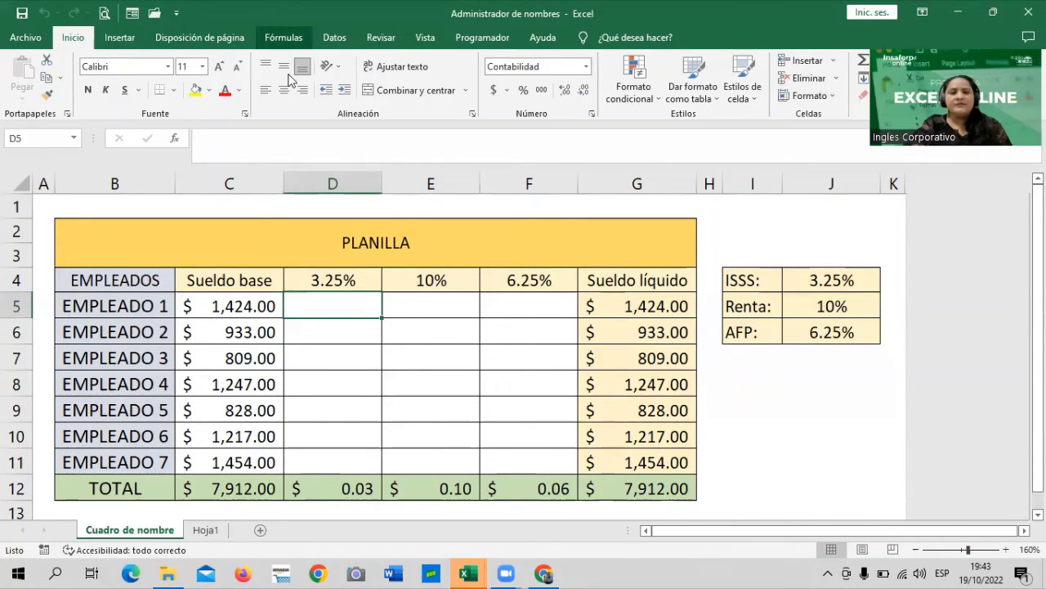
Step: Open the Name Manager from Fórmulas and review what each defined name refers to
{"action": "left_click", "coordinate": [284, 37]}
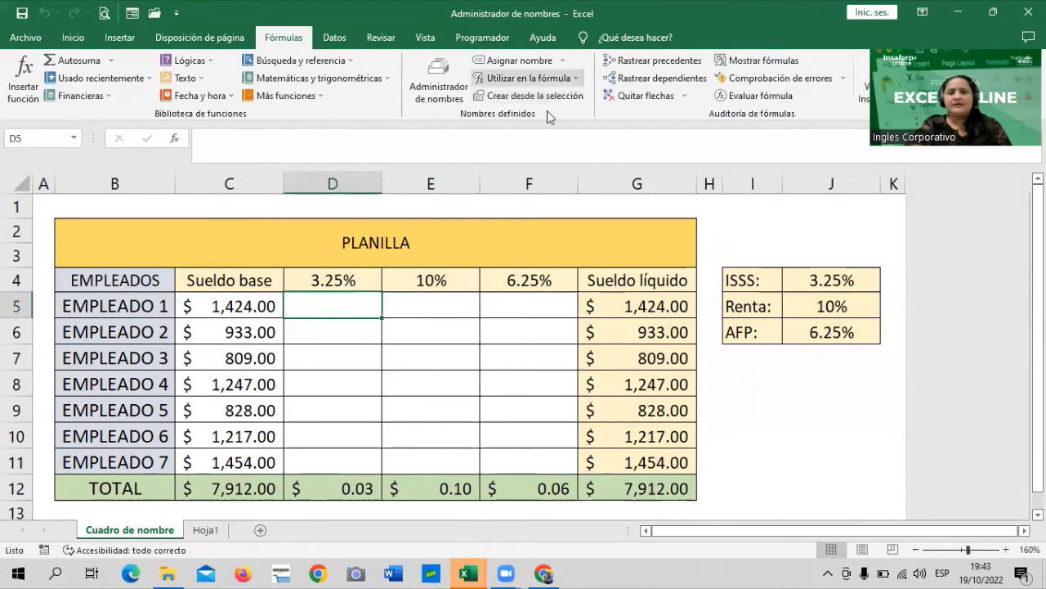
{"action": "left_click", "coordinate": [438, 88]}
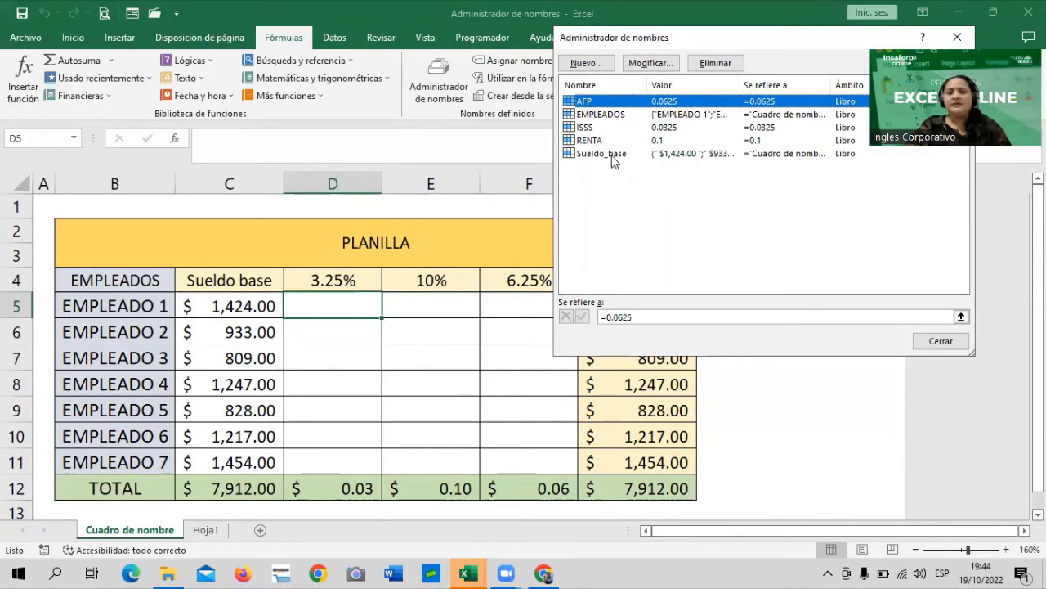
{"action": "left_click", "coordinate": [610, 155]}
{"action": "left_click", "coordinate": [601, 140]}
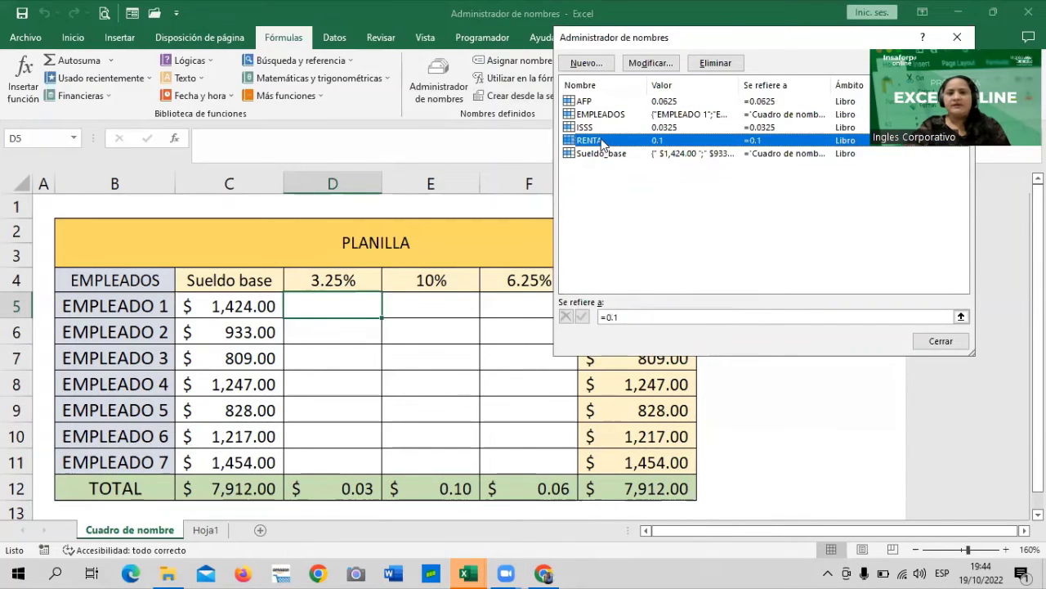
{"action": "left_click", "coordinate": [597, 129]}
{"action": "left_click", "coordinate": [600, 115]}
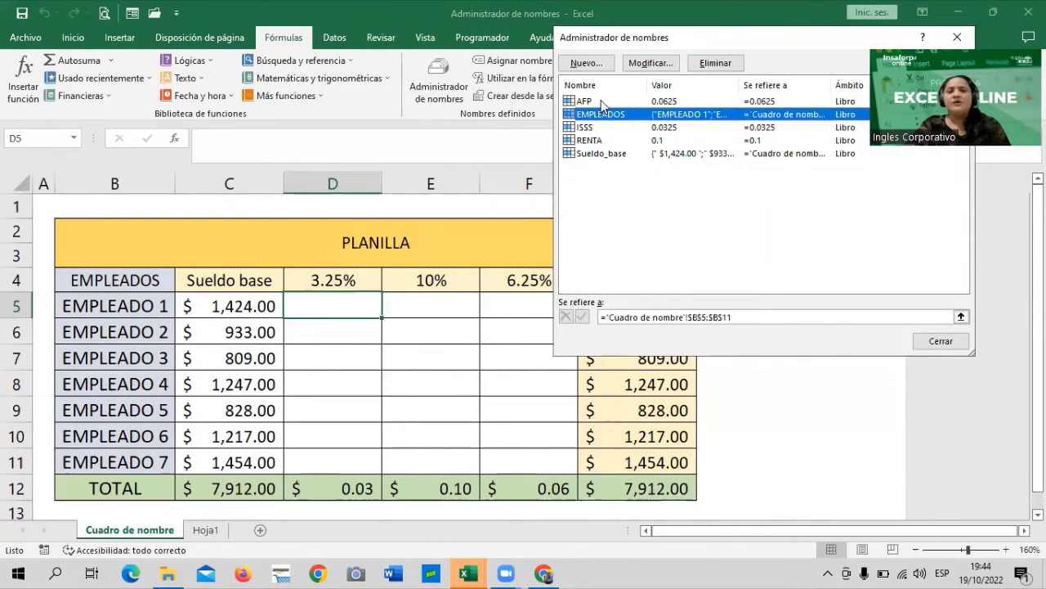
{"action": "left_click", "coordinate": [603, 102]}
Step: Delete the RENTA and Sueldo_base names
{"action": "left_click", "coordinate": [592, 141]}
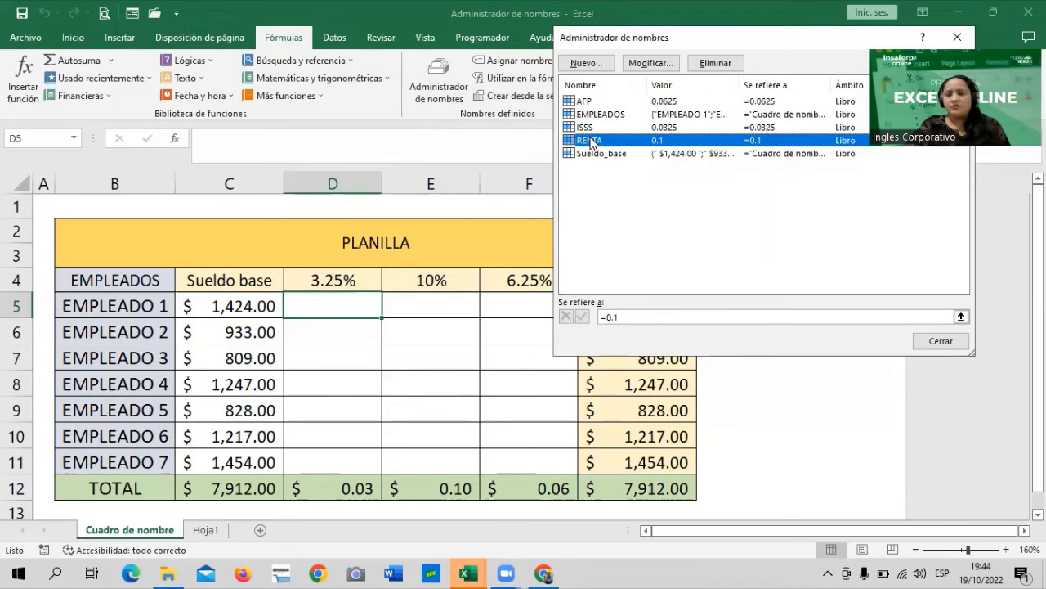
{"action": "left_click", "coordinate": [716, 63]}
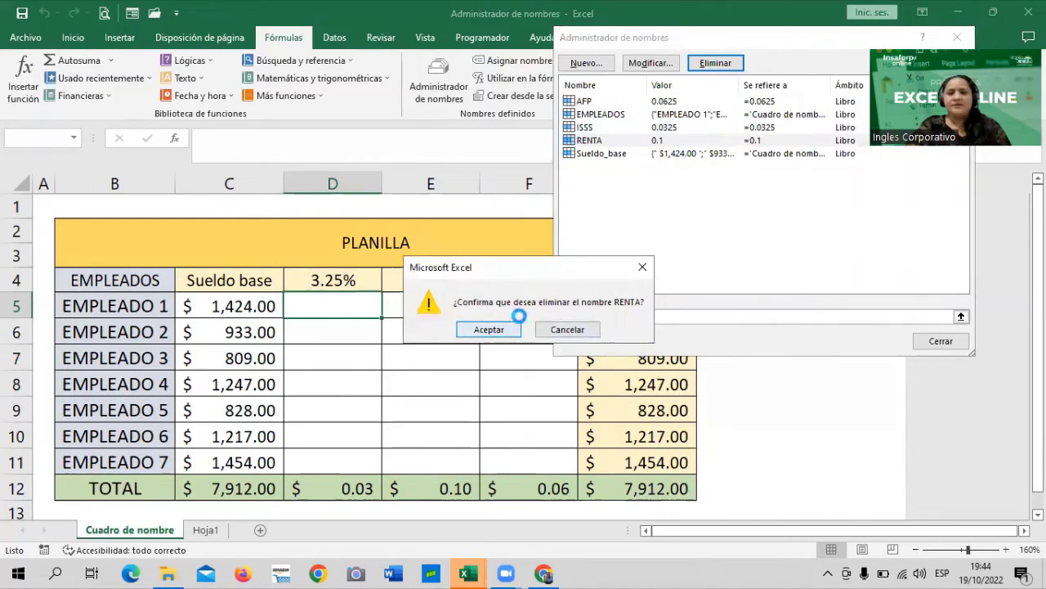
{"action": "left_click", "coordinate": [491, 331]}
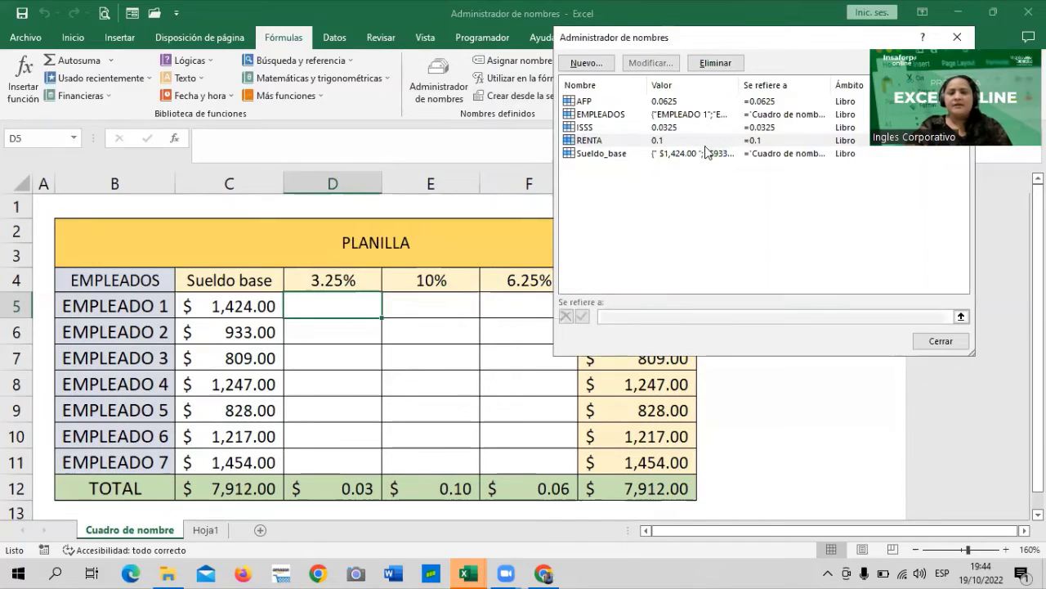
{"action": "left_click", "coordinate": [601, 128]}
{"action": "left_click", "coordinate": [601, 140]}
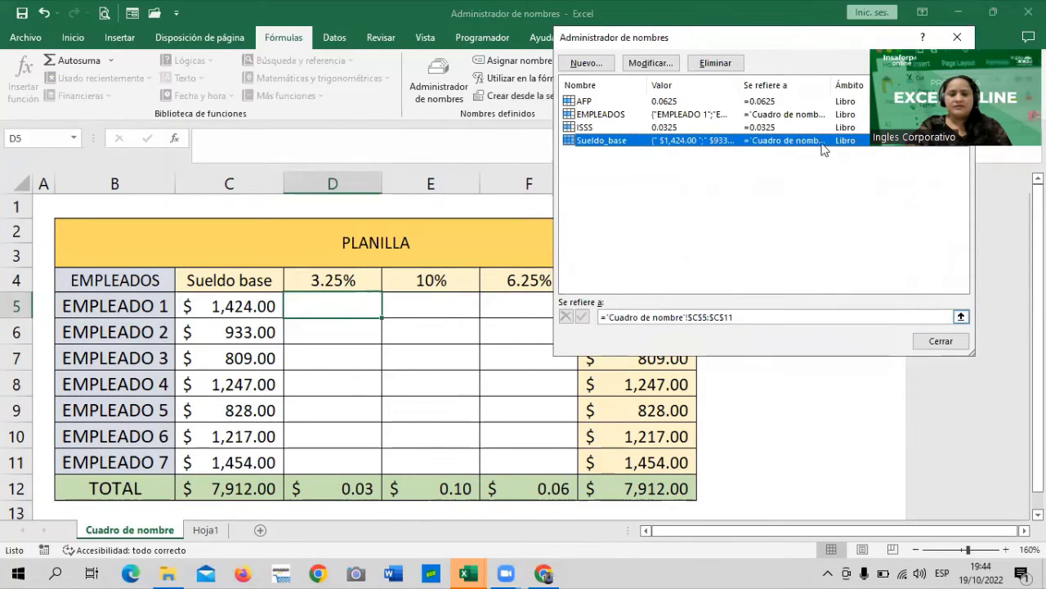
{"action": "left_click", "coordinate": [716, 63]}
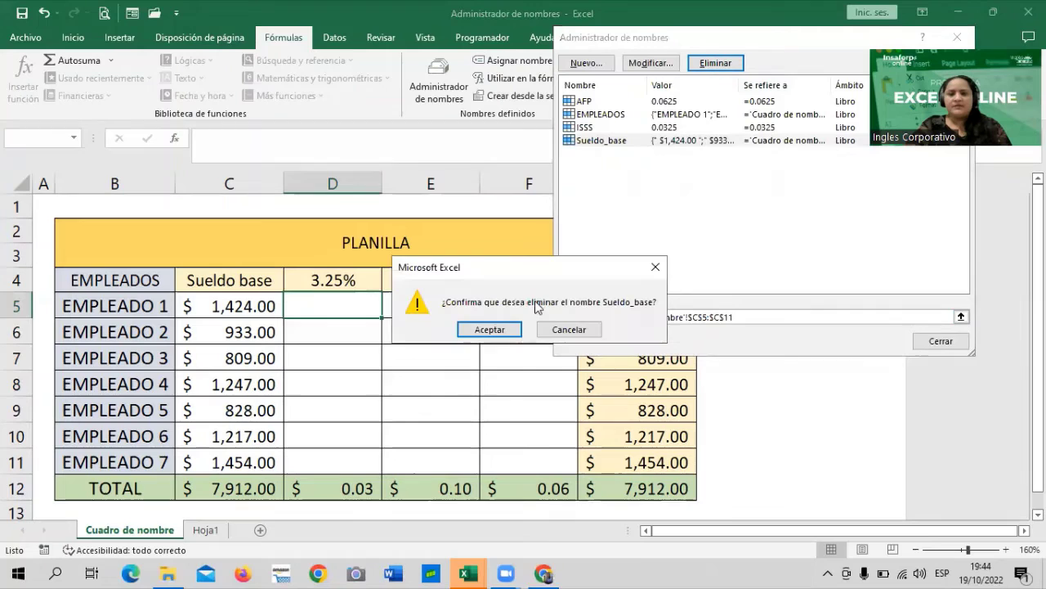
{"action": "left_click", "coordinate": [491, 329]}
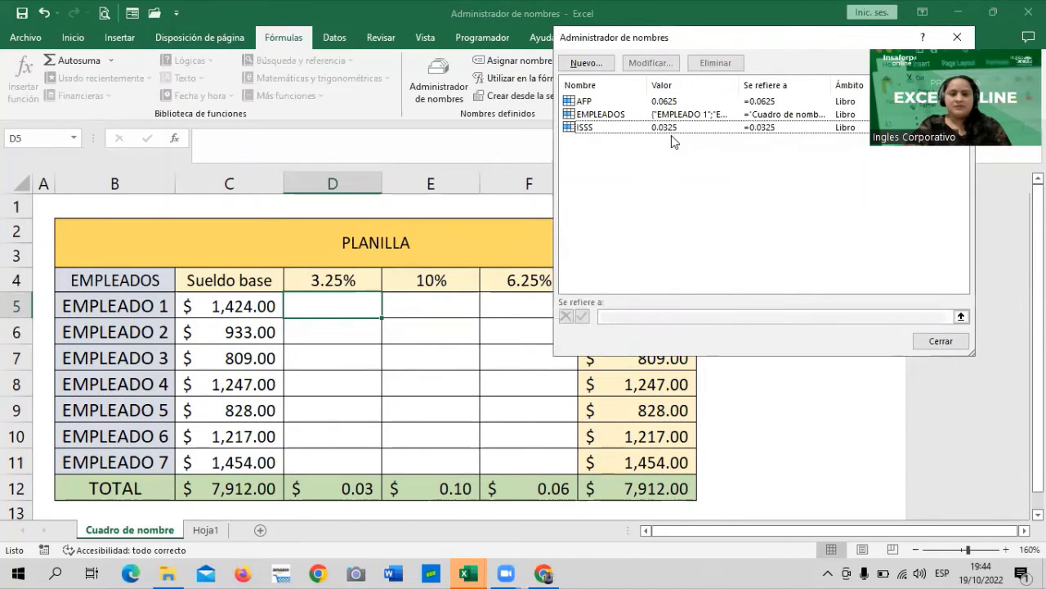
Step: Delete the remaining EMPLEADOS, ISSS and AFP names
{"action": "left_click", "coordinate": [669, 128]}
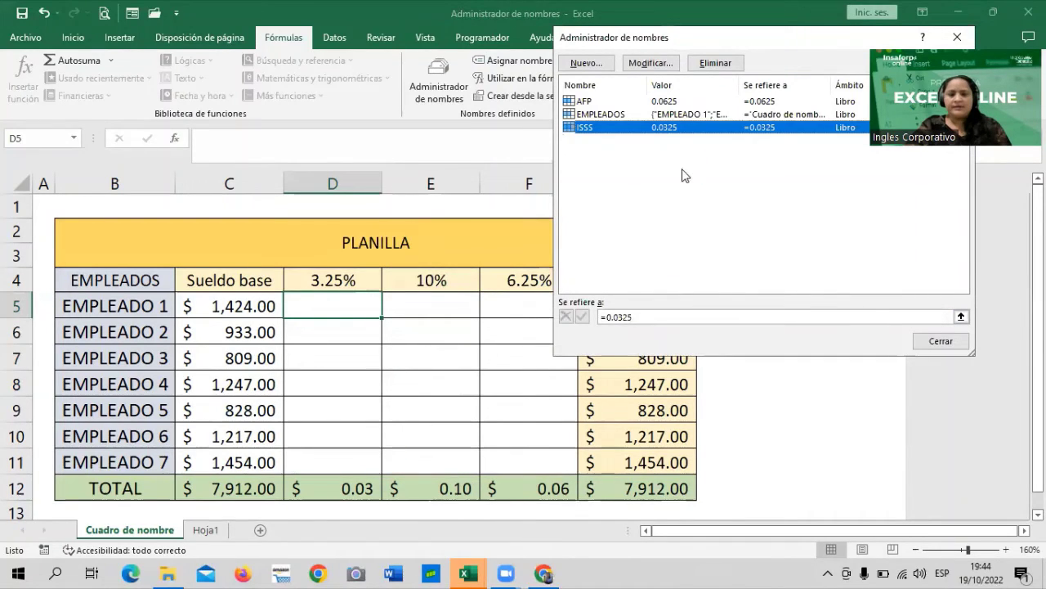
{"action": "left_click", "coordinate": [687, 115]}
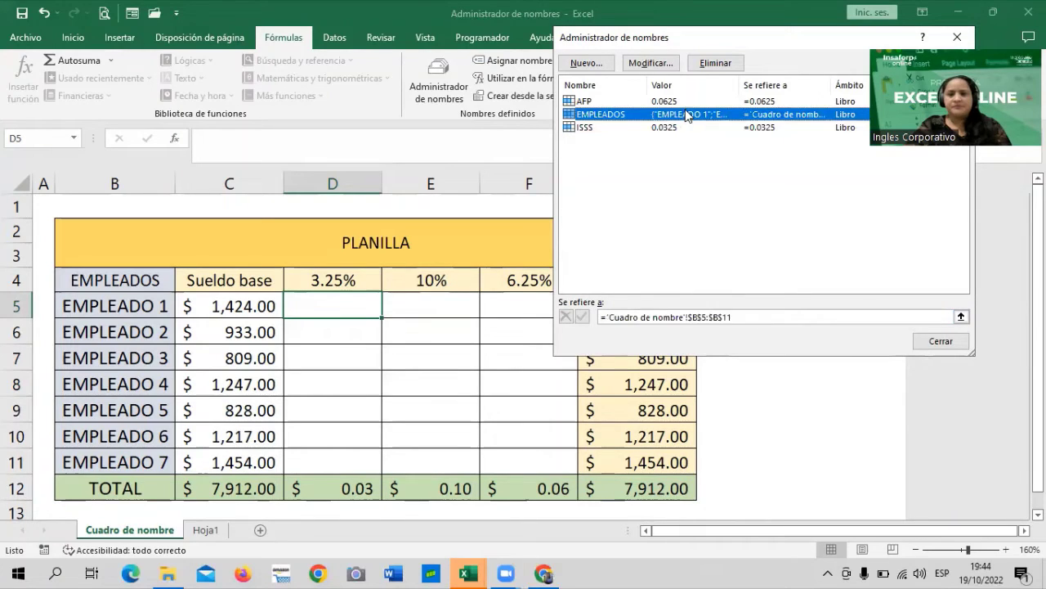
{"action": "left_click", "coordinate": [715, 63]}
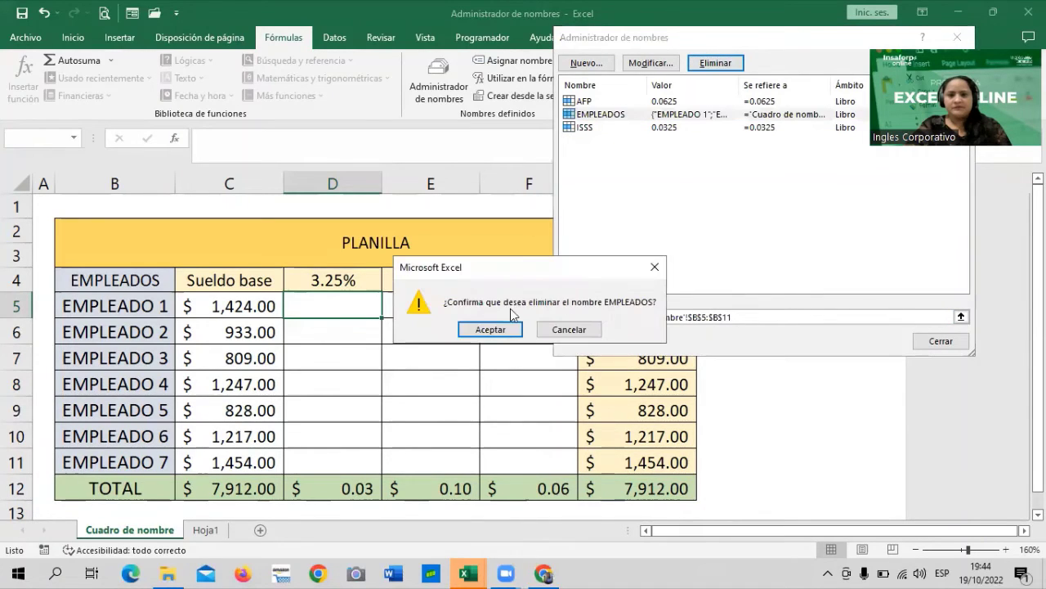
{"action": "left_click", "coordinate": [502, 329]}
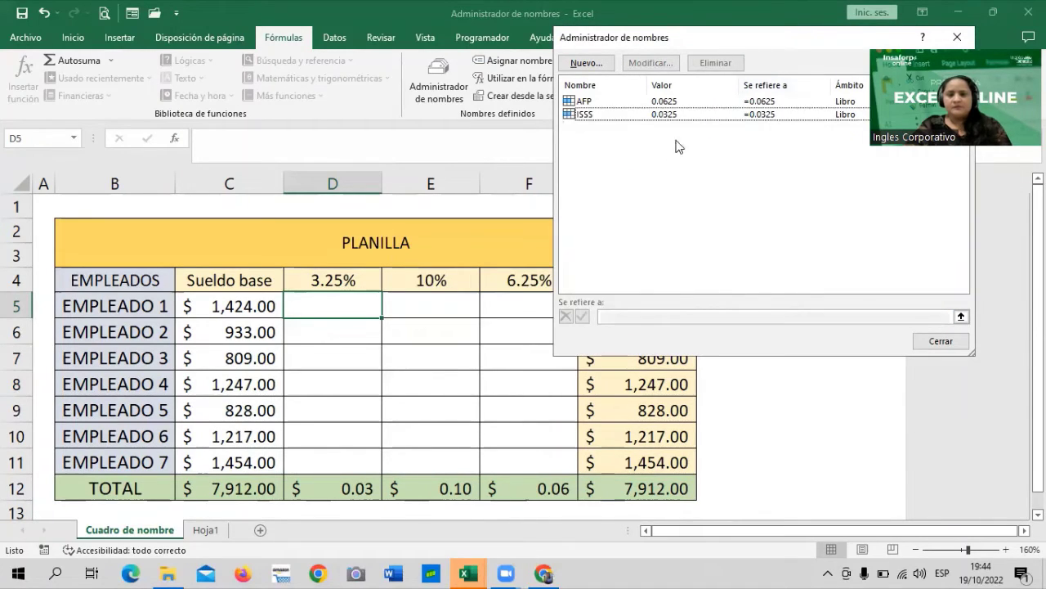
{"action": "left_click", "coordinate": [666, 115]}
{"action": "left_click", "coordinate": [715, 63]}
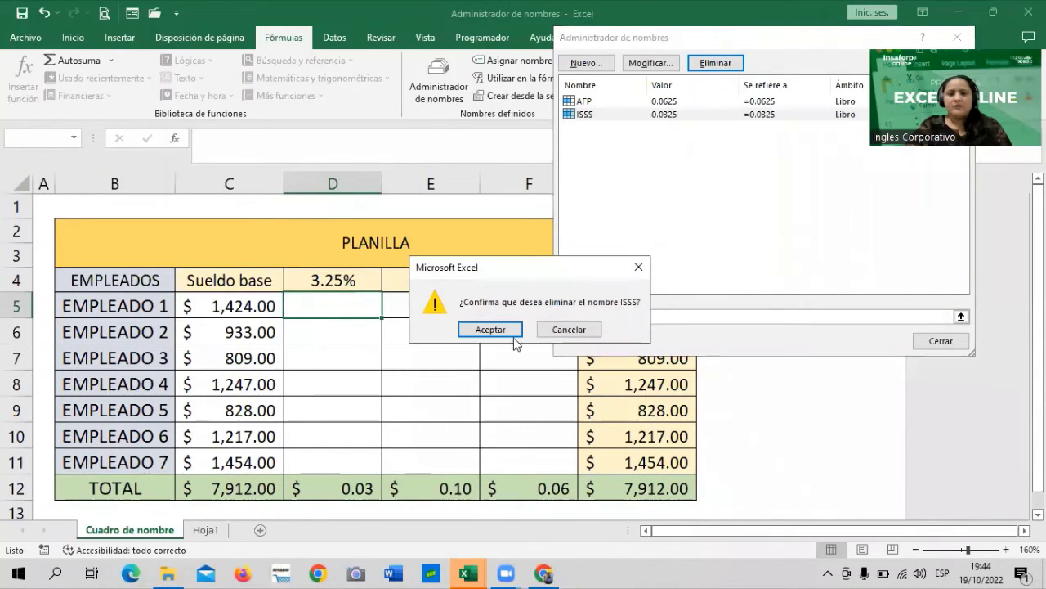
{"action": "left_click", "coordinate": [493, 330]}
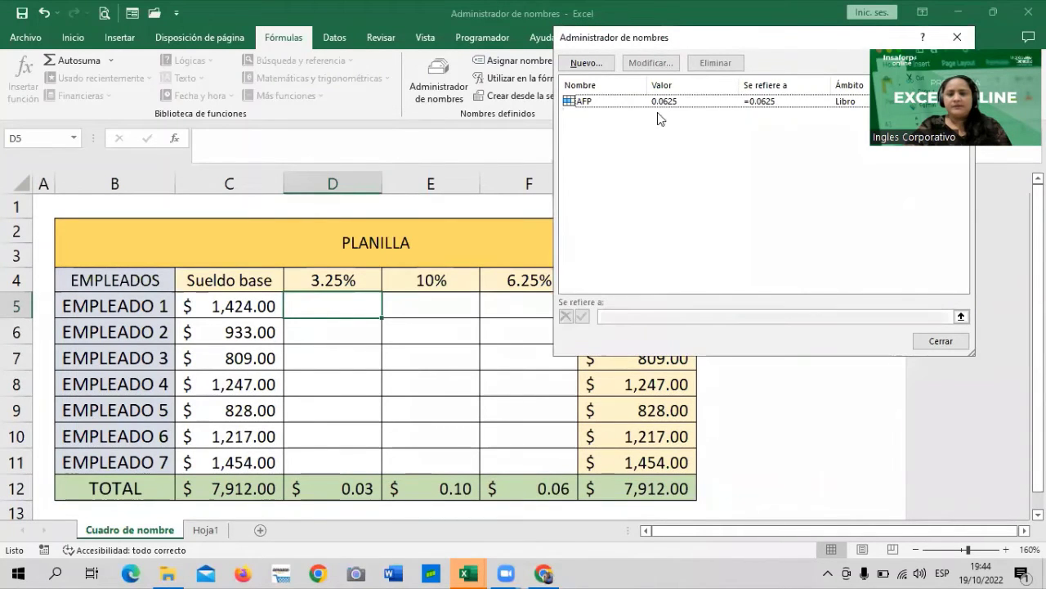
{"action": "left_click", "coordinate": [662, 101]}
{"action": "left_click", "coordinate": [716, 63]}
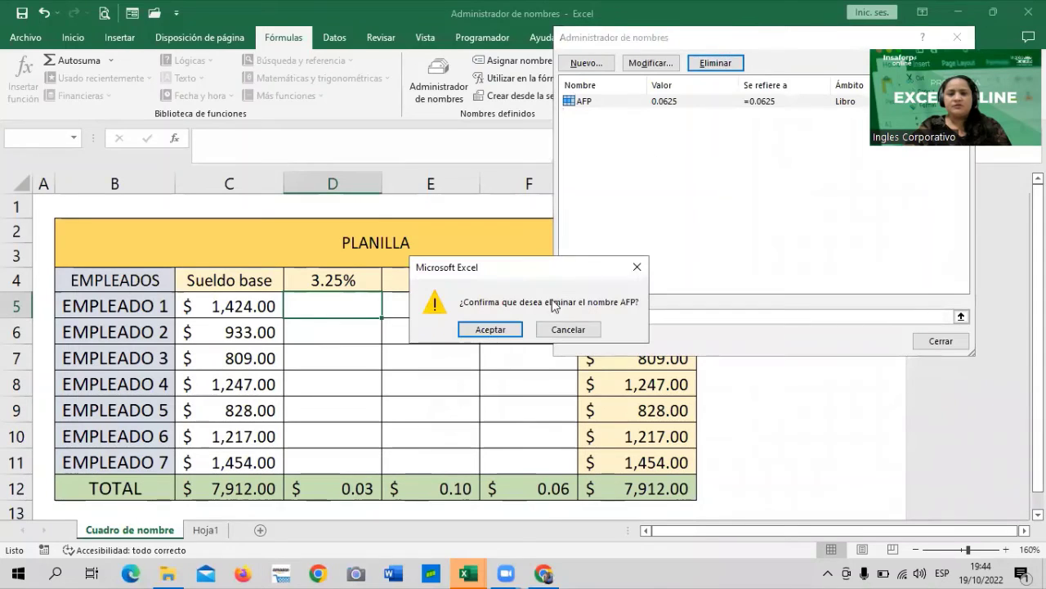
{"action": "left_click", "coordinate": [493, 329]}
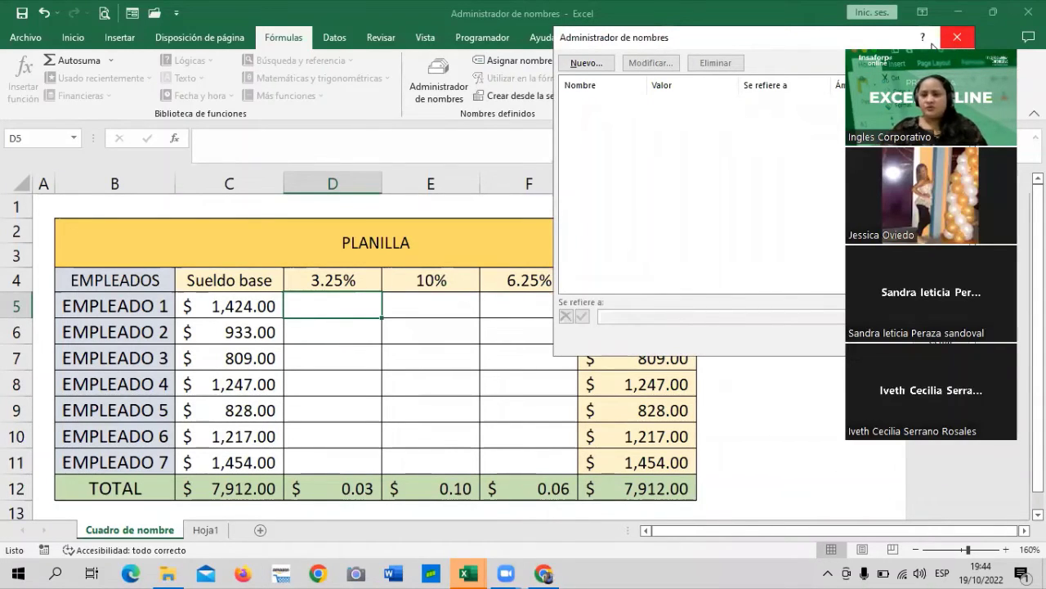
Step: Close the empty Name Manager and check Hoja1 before returning to the payroll sheet
{"action": "left_click", "coordinate": [934, 42]}
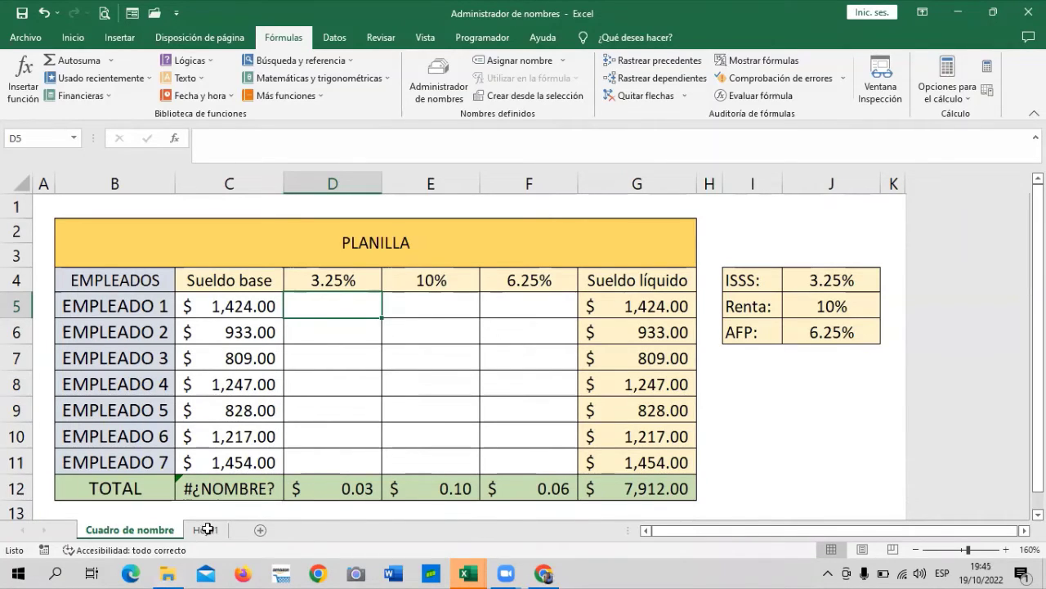
{"action": "left_click", "coordinate": [207, 531]}
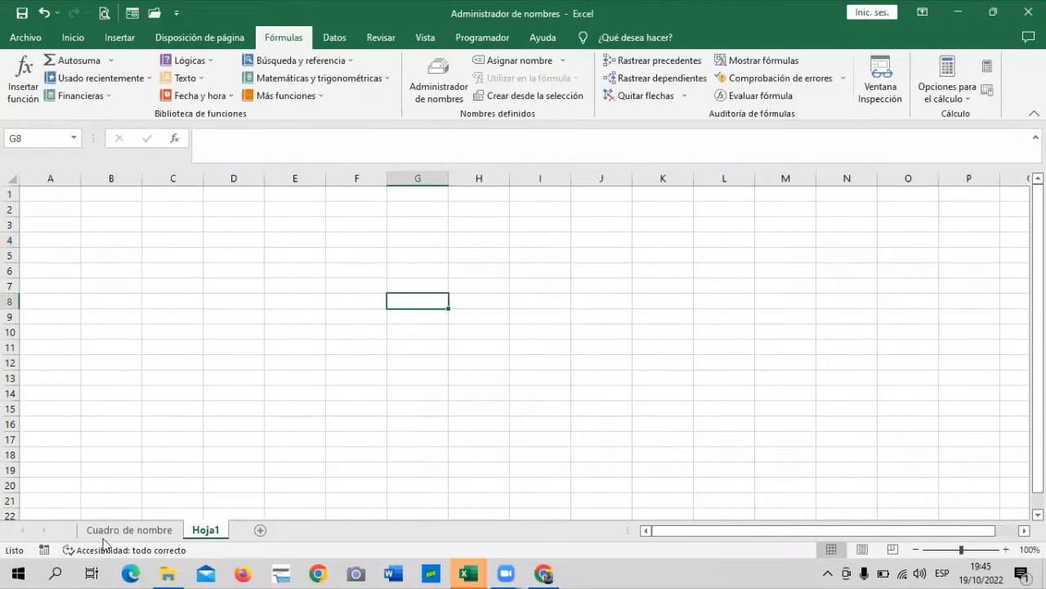
{"action": "left_click", "coordinate": [161, 530]}
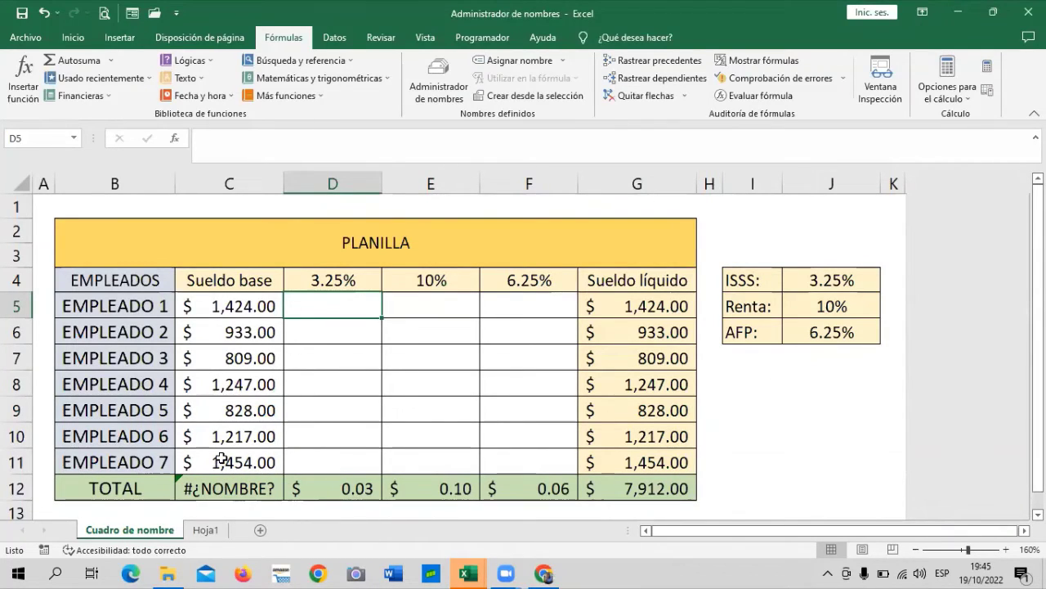
Step: Clear the broken =SUMA(Sueldo_base) total showing #¿NOMBRE? from C12
{"action": "left_click", "coordinate": [219, 483]}
{"action": "left_click", "coordinate": [268, 462]}
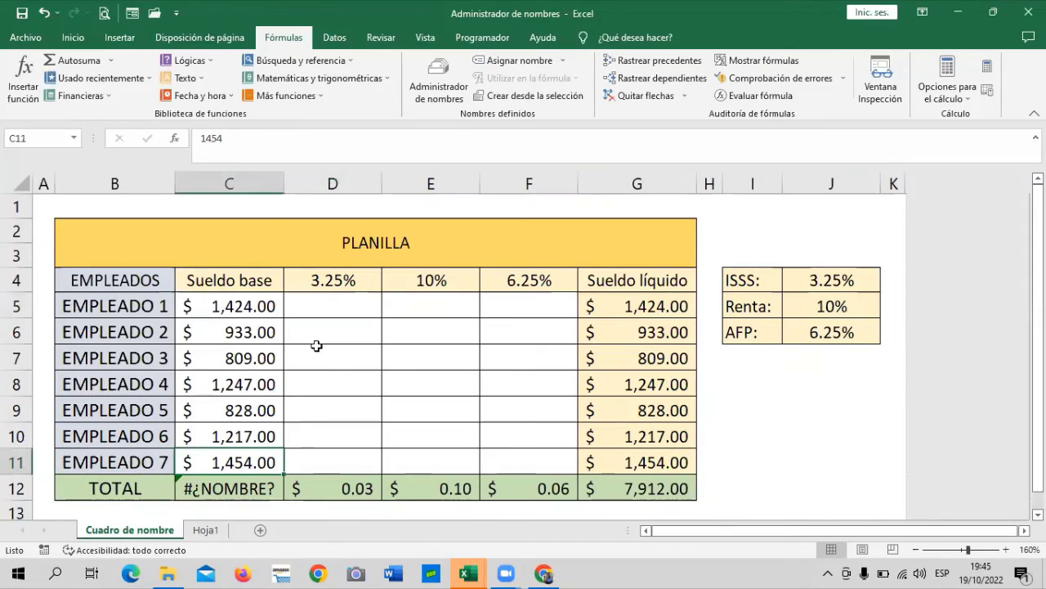
{"action": "left_click", "coordinate": [232, 482]}
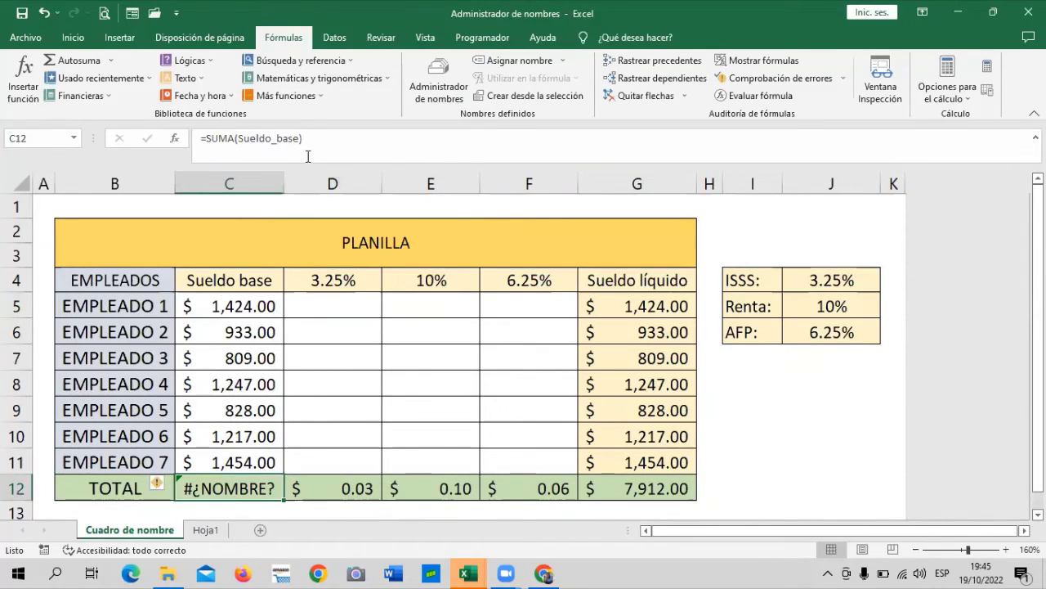
{"action": "left_click", "coordinate": [315, 441]}
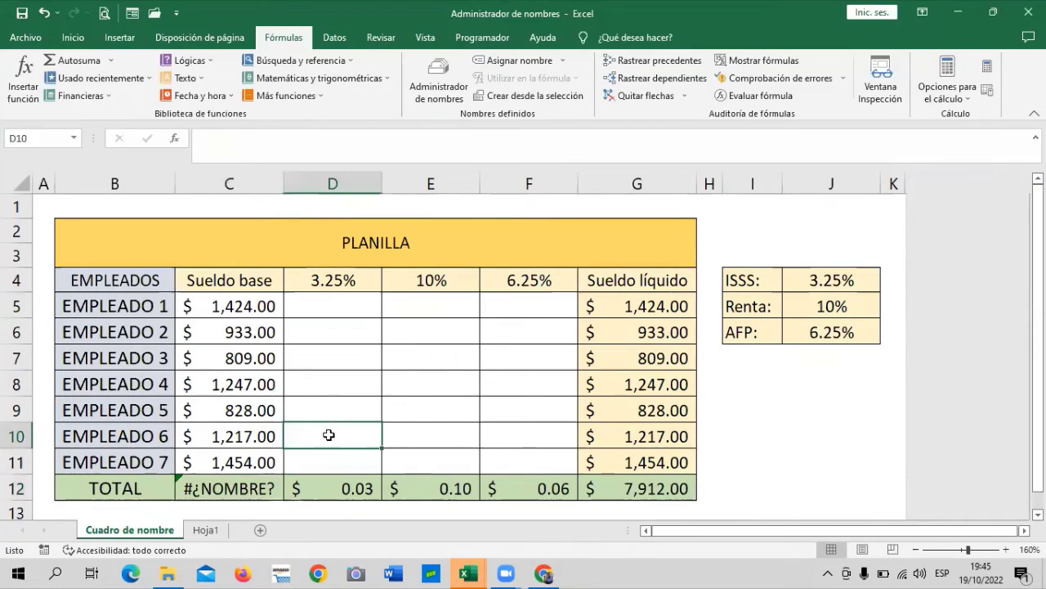
{"action": "left_click", "coordinate": [244, 484]}
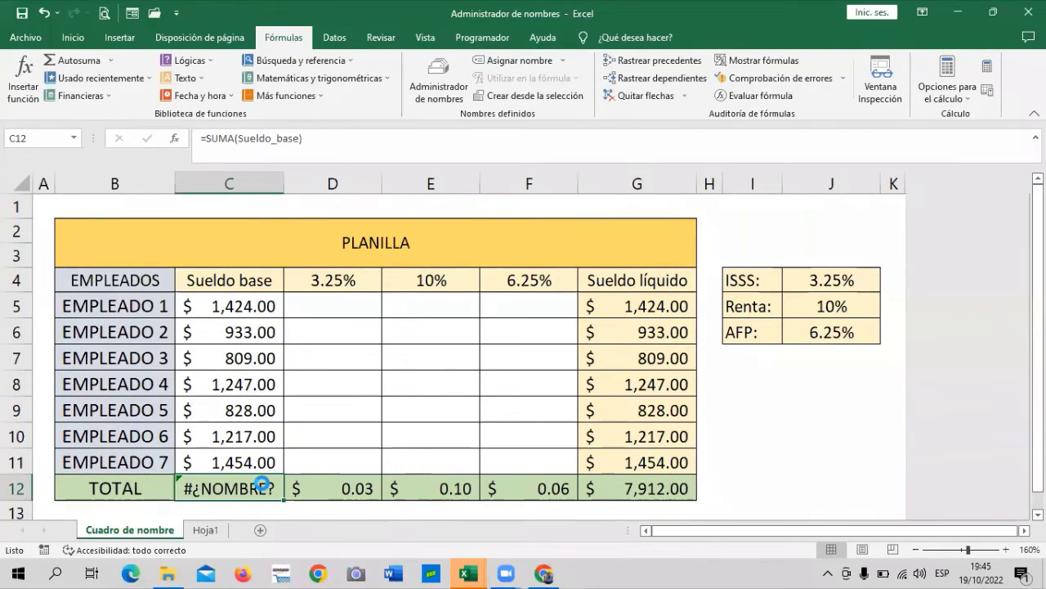
{"action": "left_click", "coordinate": [318, 443]}
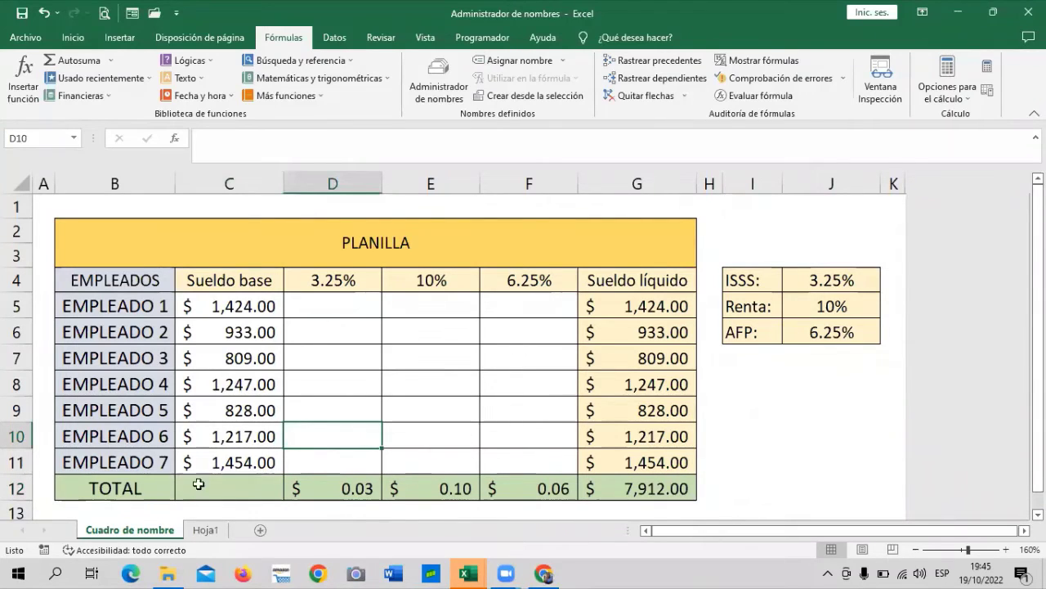
{"action": "left_click", "coordinate": [229, 482]}
{"action": "left_click", "coordinate": [456, 89]}
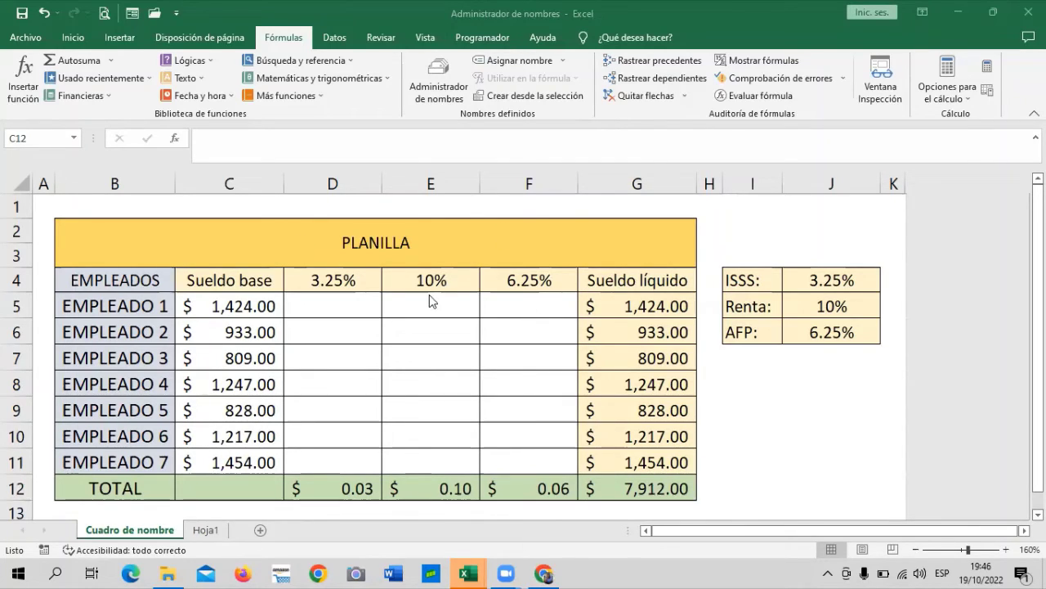
Step: Select the first ISSS deduction cell, then switch to the '2.3 Administrador de nombres' video in Chrome
{"action": "left_click", "coordinate": [333, 299]}
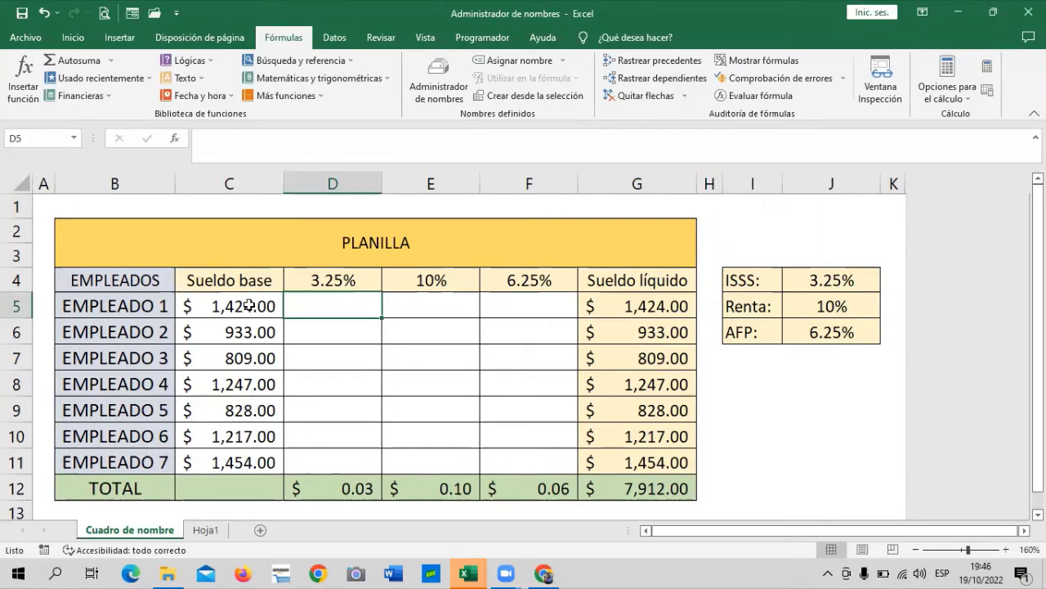
{"action": "left_click", "coordinate": [557, 570]}
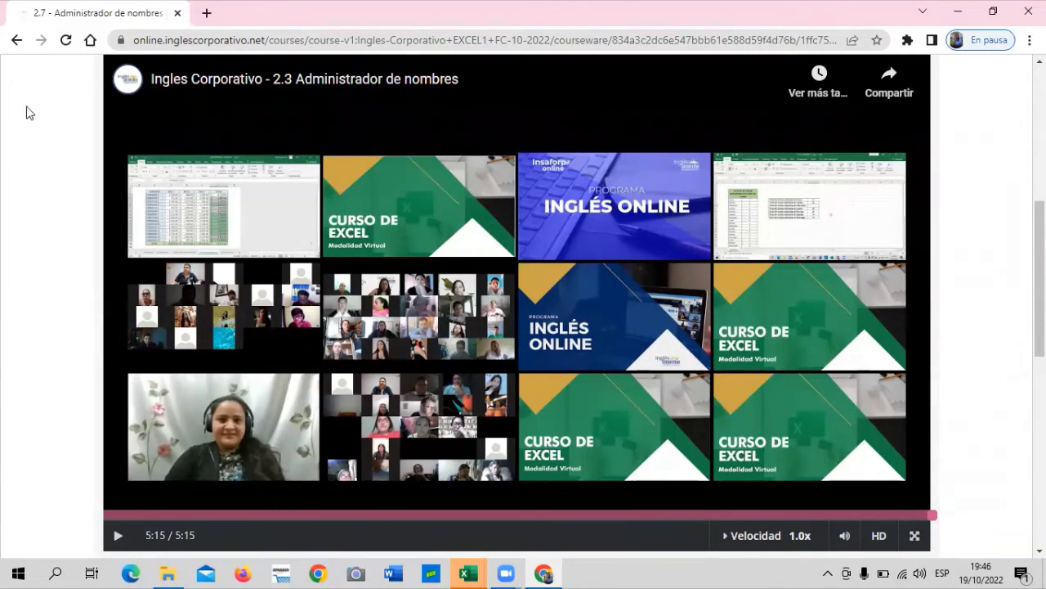
Step: Return to the Administrador de nombres workbook after briefly rechecking the course video
{"action": "left_click", "coordinate": [469, 572]}
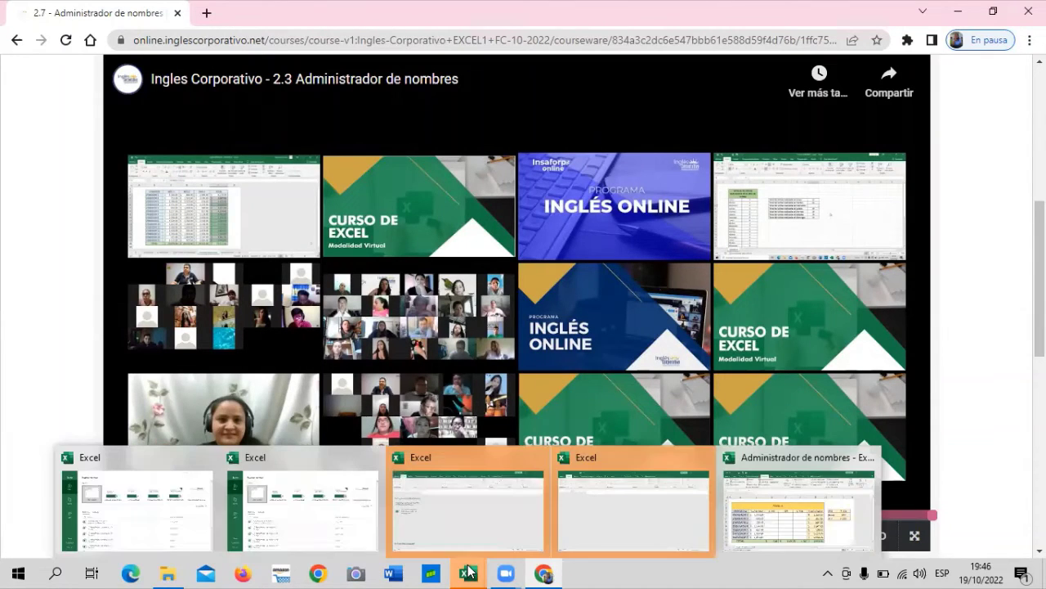
{"action": "left_click", "coordinate": [774, 511]}
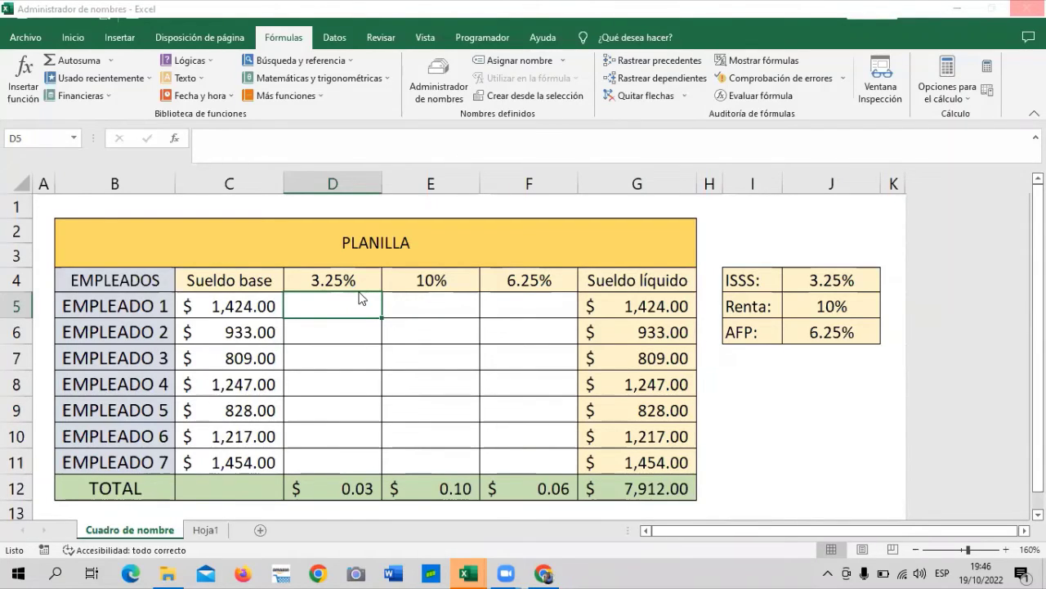
{"action": "left_click", "coordinate": [553, 571]}
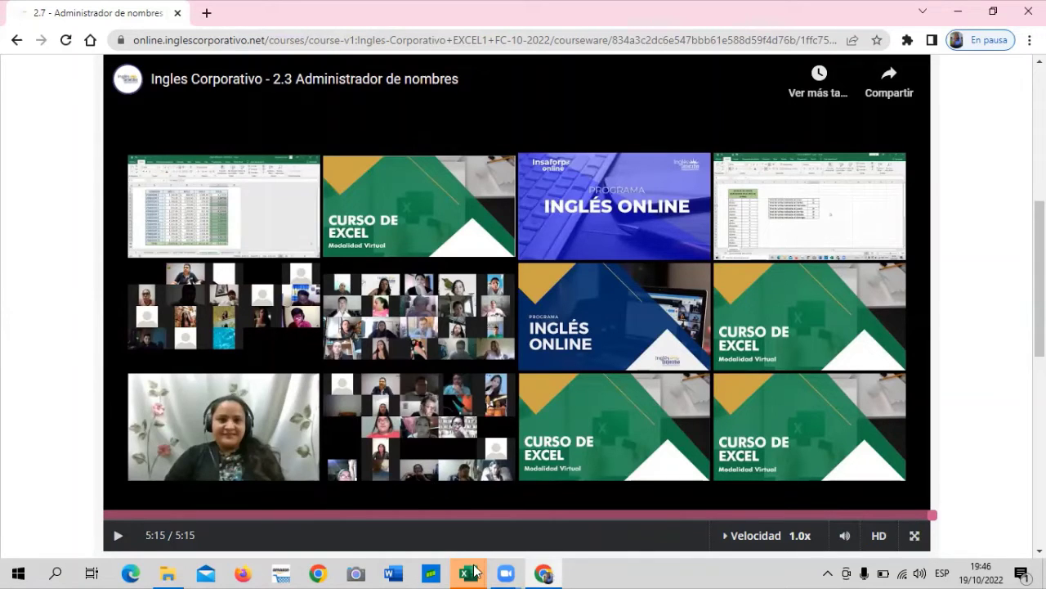
{"action": "mouse_move", "coordinate": [467, 573]}
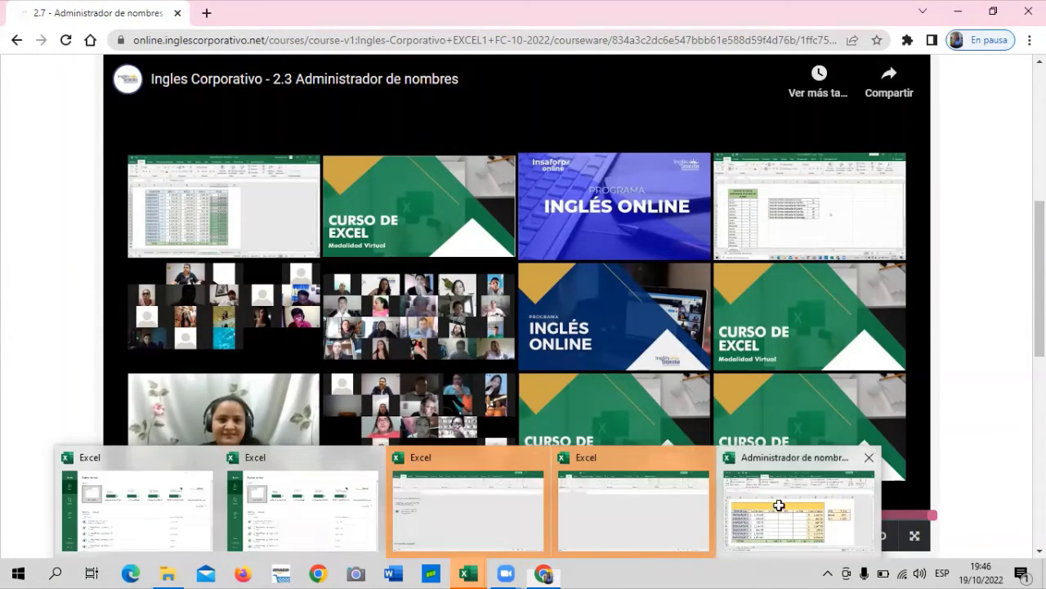
{"action": "left_click", "coordinate": [778, 502]}
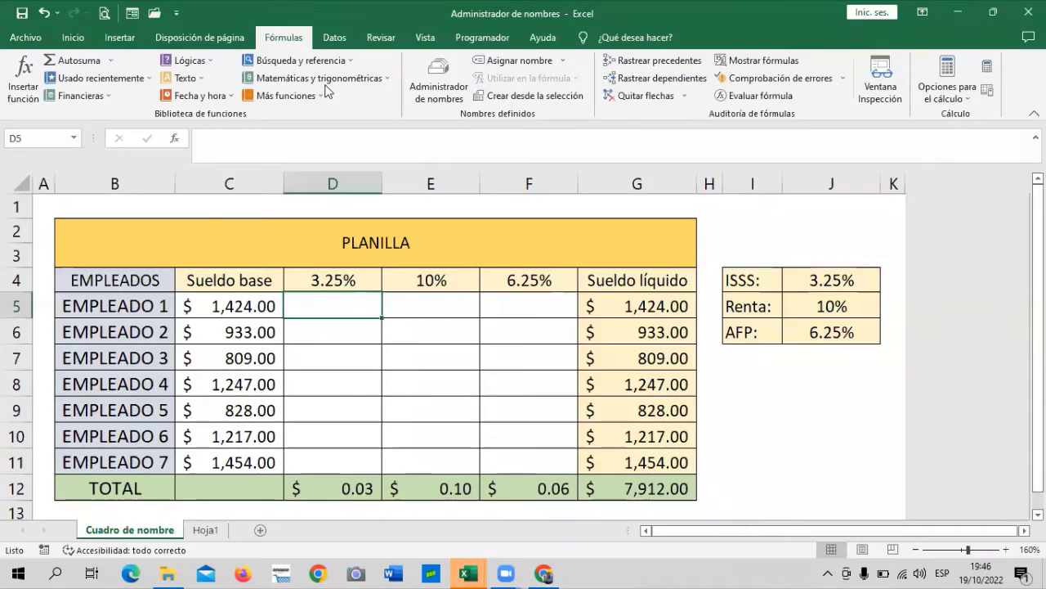
Step: Compare the first ISSS deduction cell with its base salary and the 3.25% ISSS rate
{"action": "left_click", "coordinate": [327, 329]}
{"action": "left_click", "coordinate": [337, 298]}
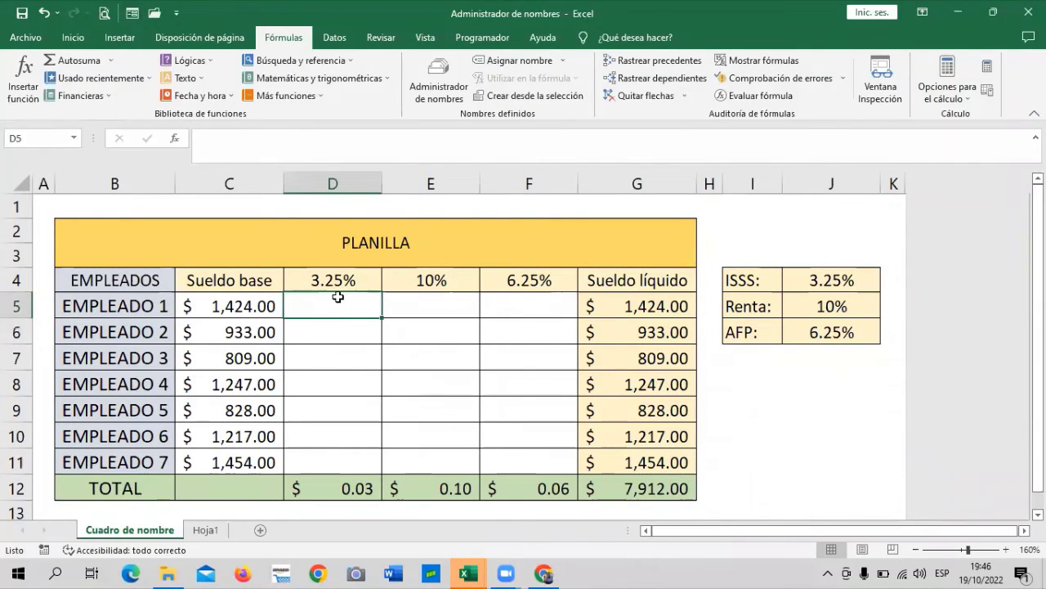
{"action": "left_click", "coordinate": [234, 306]}
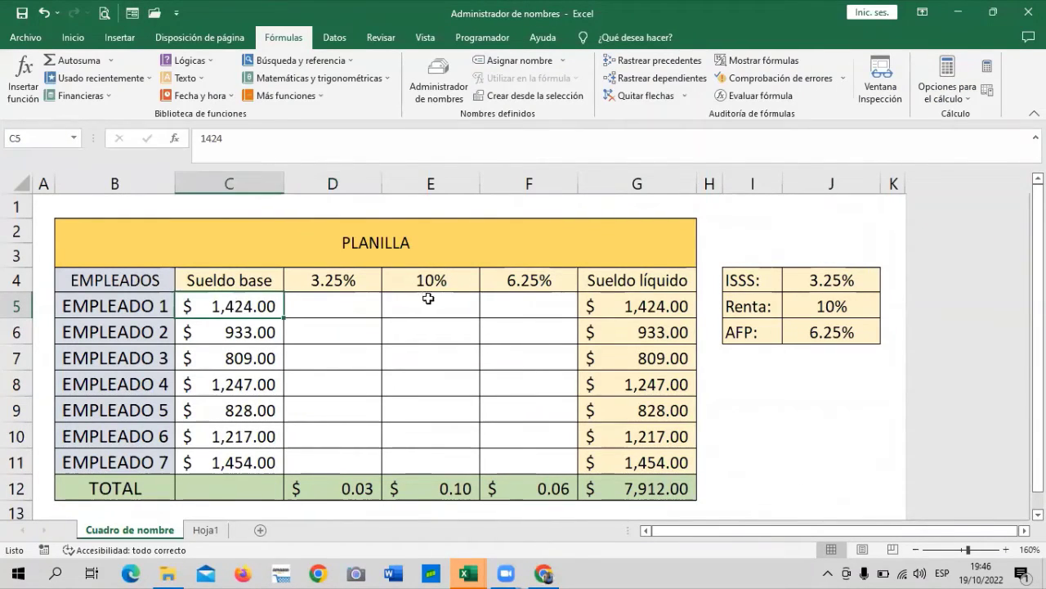
{"action": "left_click", "coordinate": [345, 305]}
{"action": "left_click", "coordinate": [759, 279]}
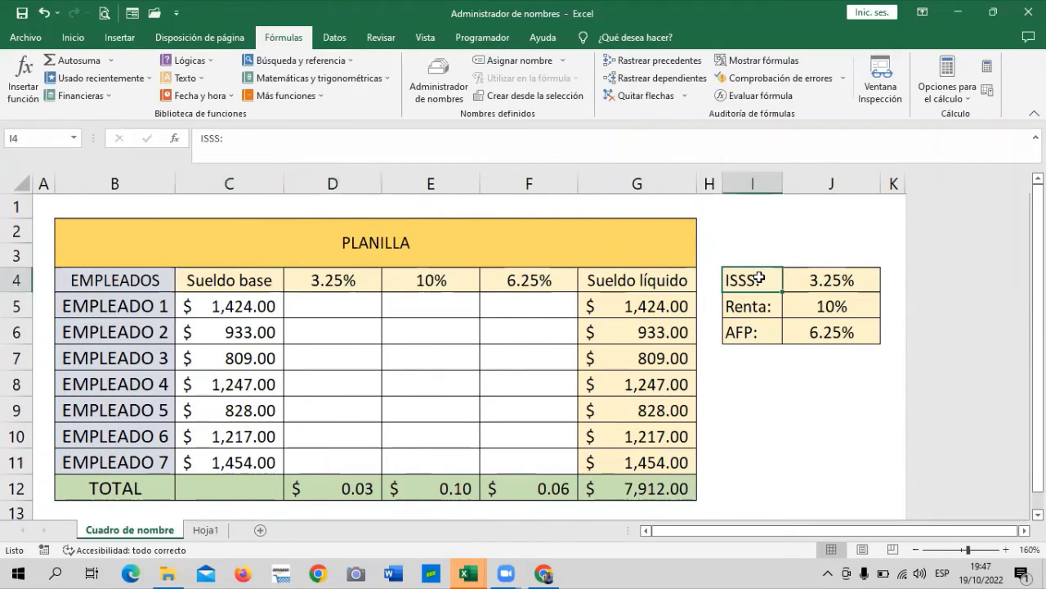
{"action": "left_click", "coordinate": [836, 281]}
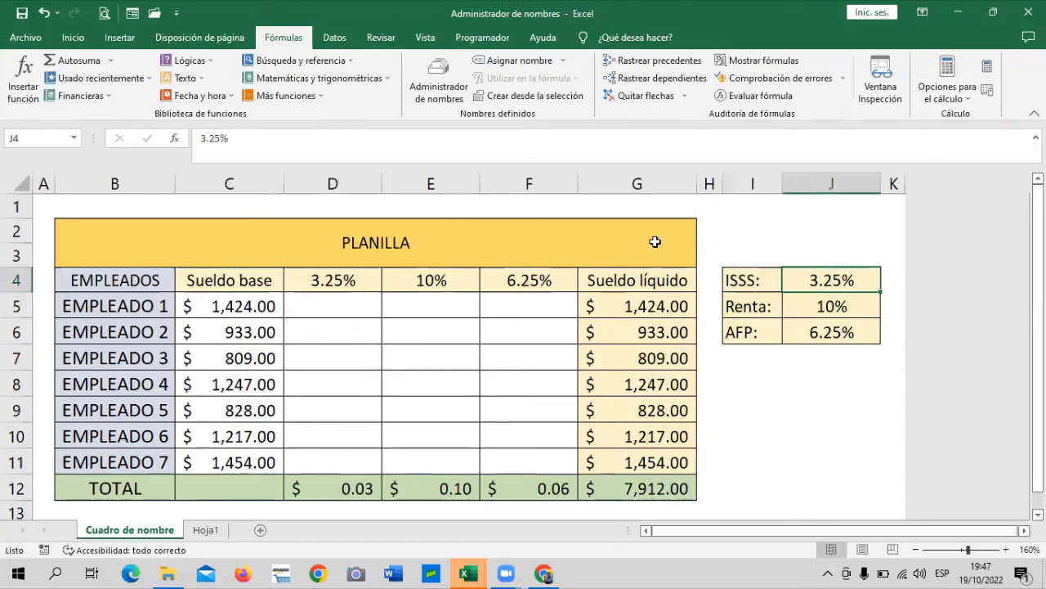
{"action": "left_click", "coordinate": [350, 307]}
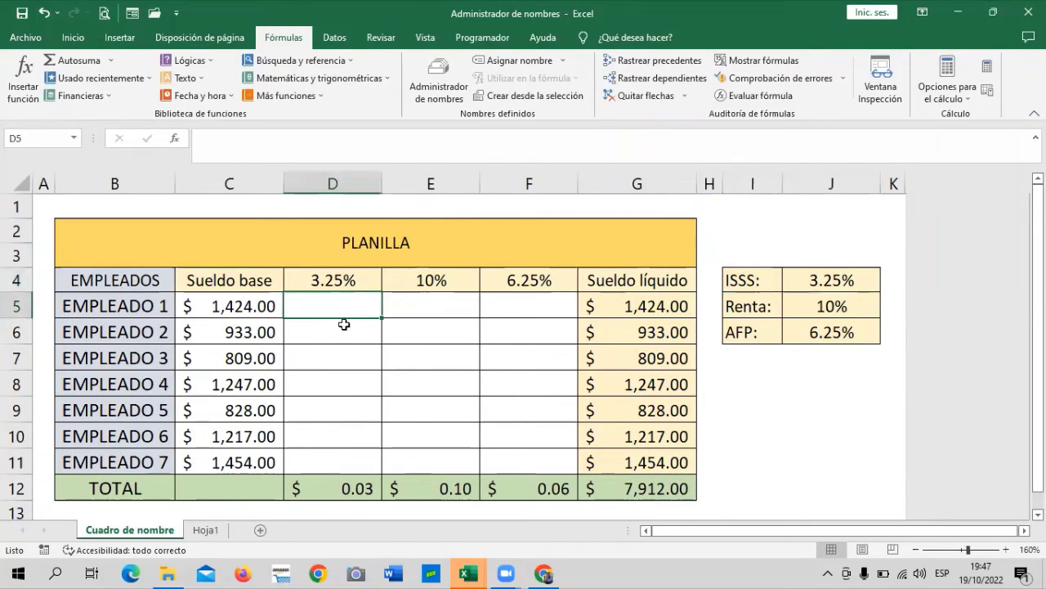
{"action": "left_click", "coordinate": [337, 361]}
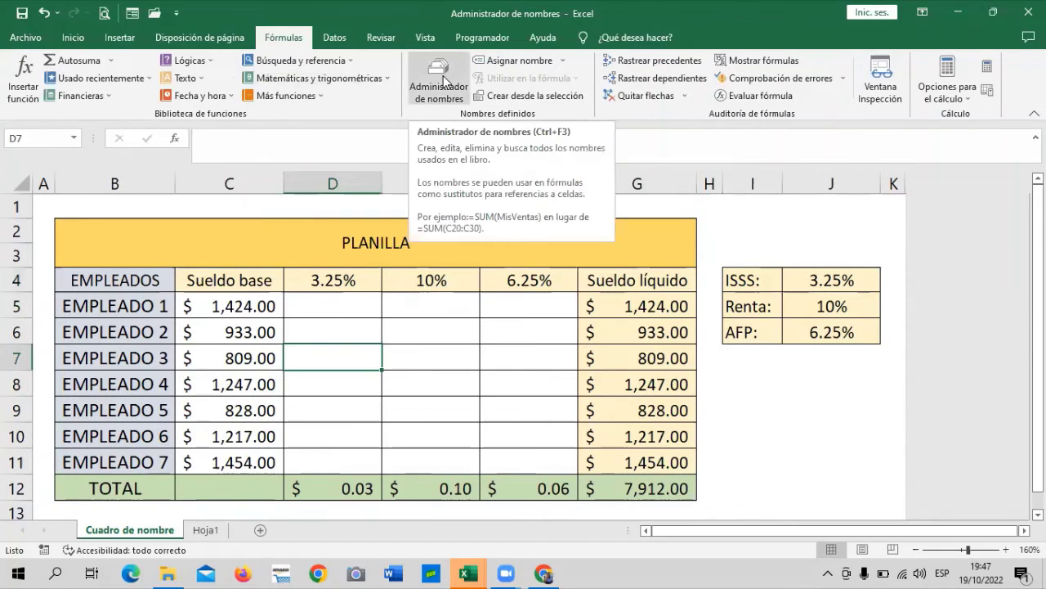
{"action": "left_click", "coordinate": [338, 409]}
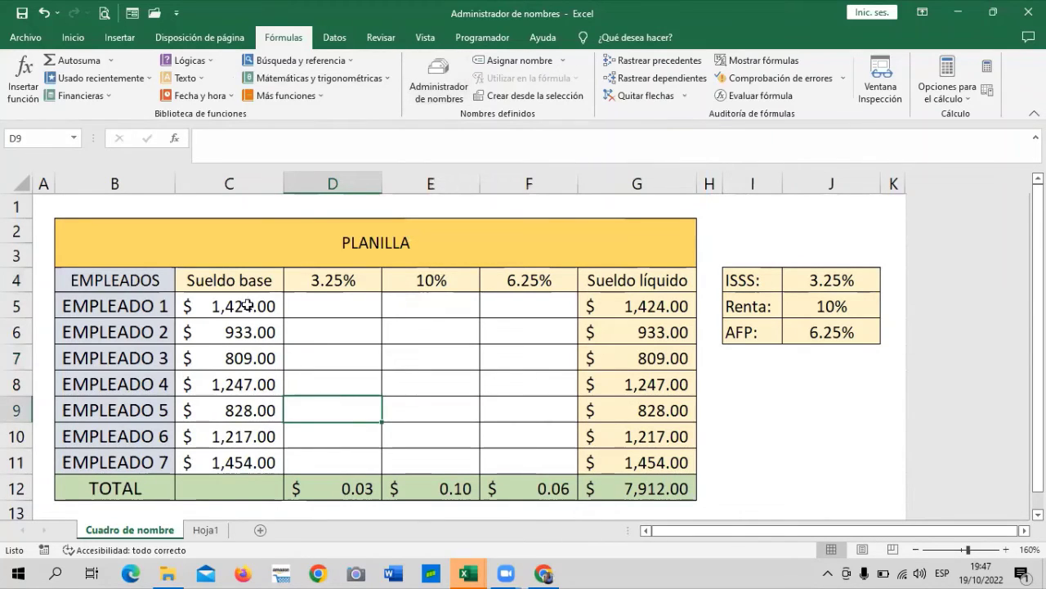
Step: Select the seven base salaries in C5:C11
{"action": "left_click_drag", "start_coordinate": [247, 297], "coordinate": [239, 463]}
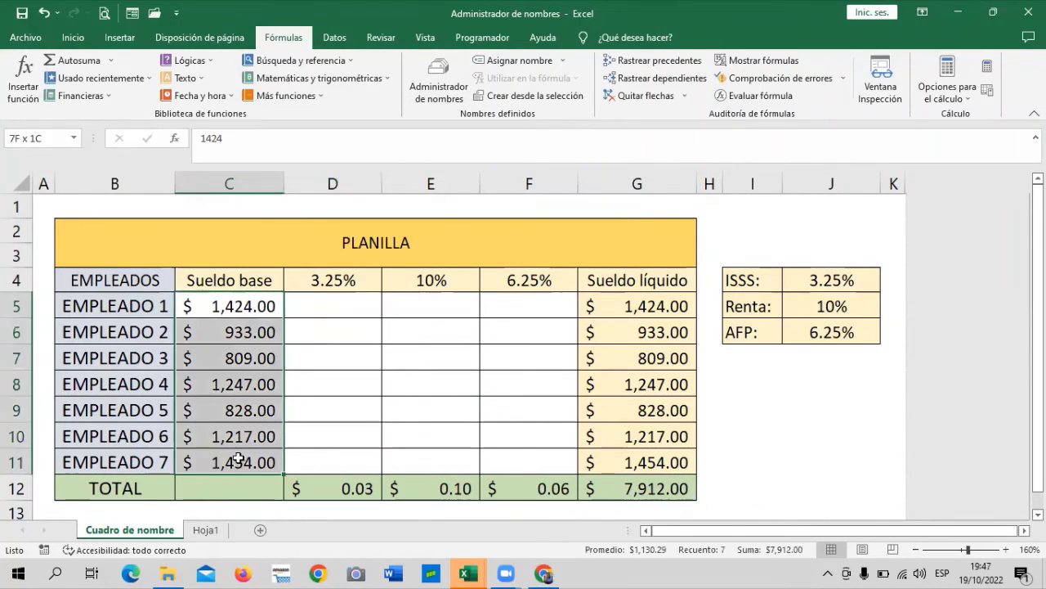
{"action": "left_click", "coordinate": [360, 372]}
{"action": "left_click_drag", "start_coordinate": [260, 296], "coordinate": [253, 461]}
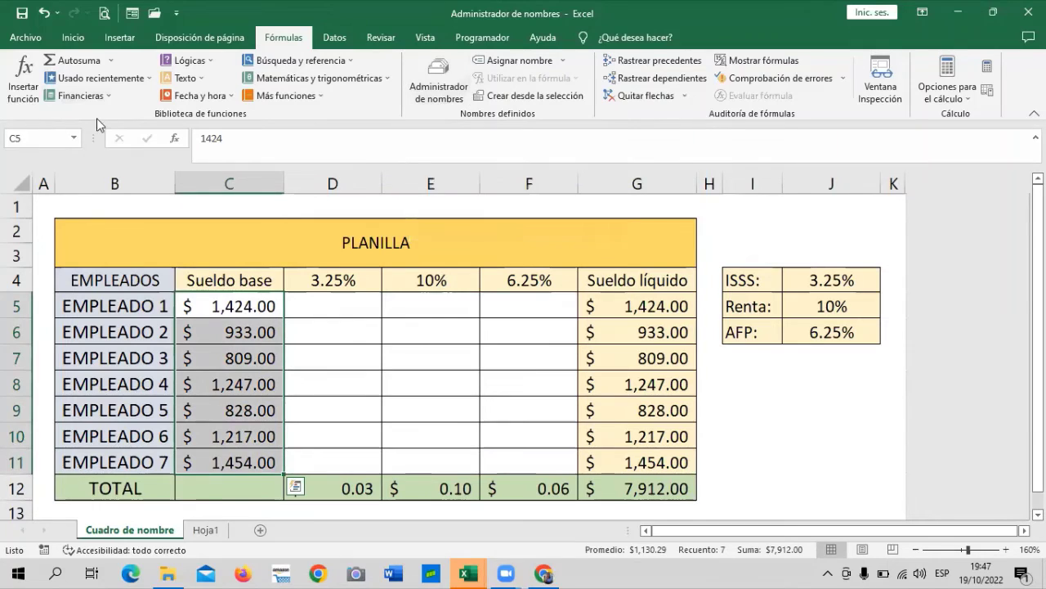
{"action": "left_click", "coordinate": [431, 383]}
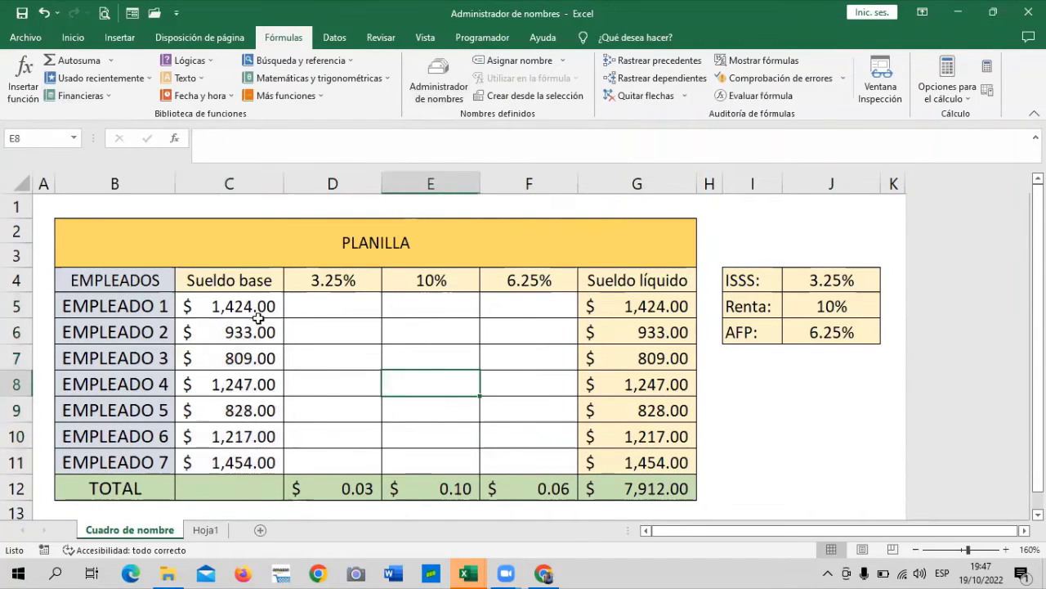
{"action": "left_click_drag", "start_coordinate": [249, 305], "coordinate": [235, 460]}
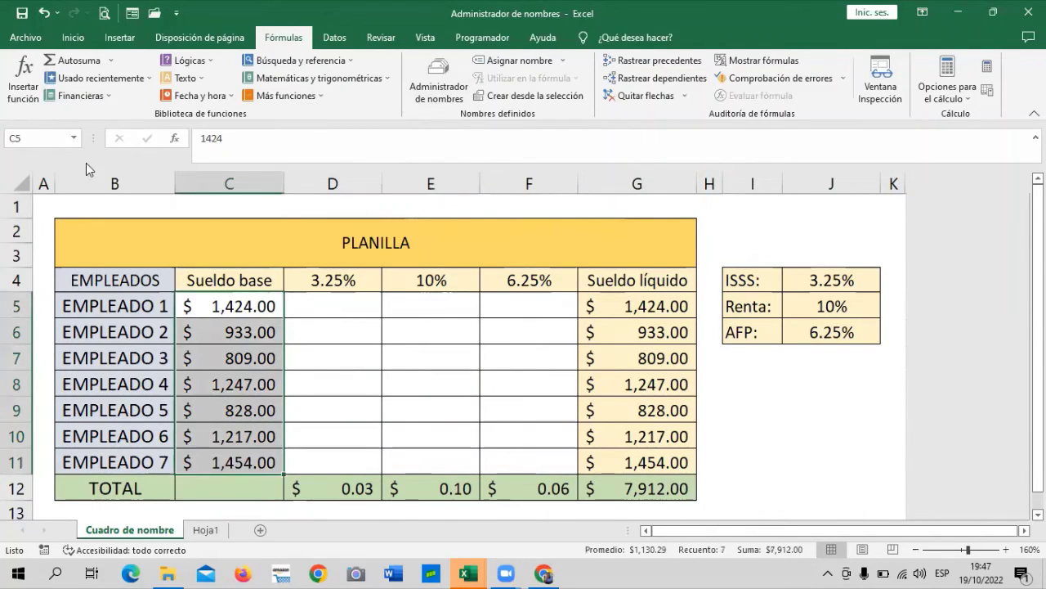
Step: Name the selected range Sueldo_Base through the Name Box
{"action": "left_click", "coordinate": [60, 137]}
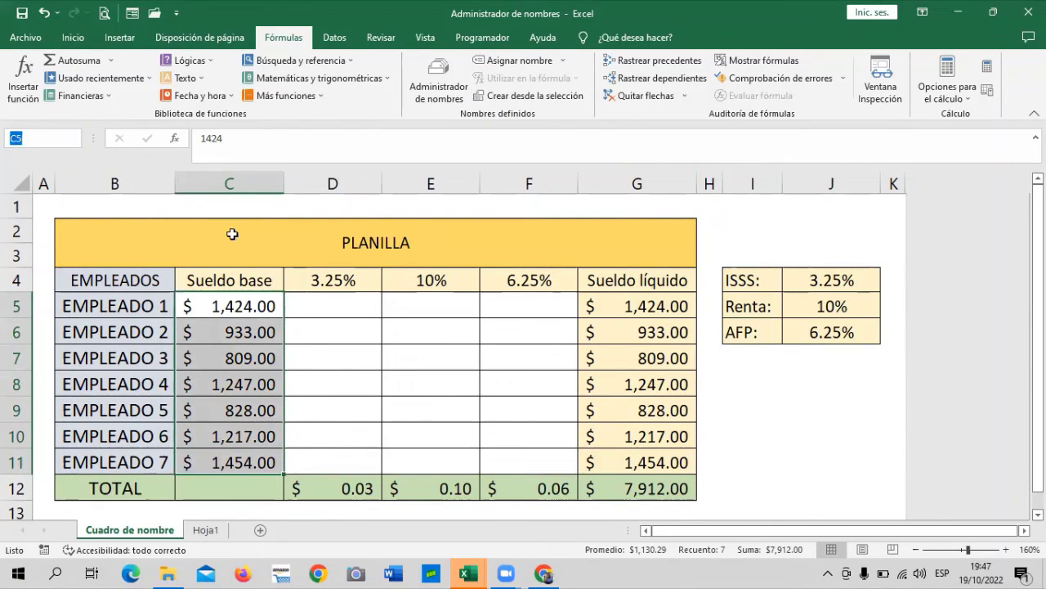
{"action": "type", "text": "Suel"}
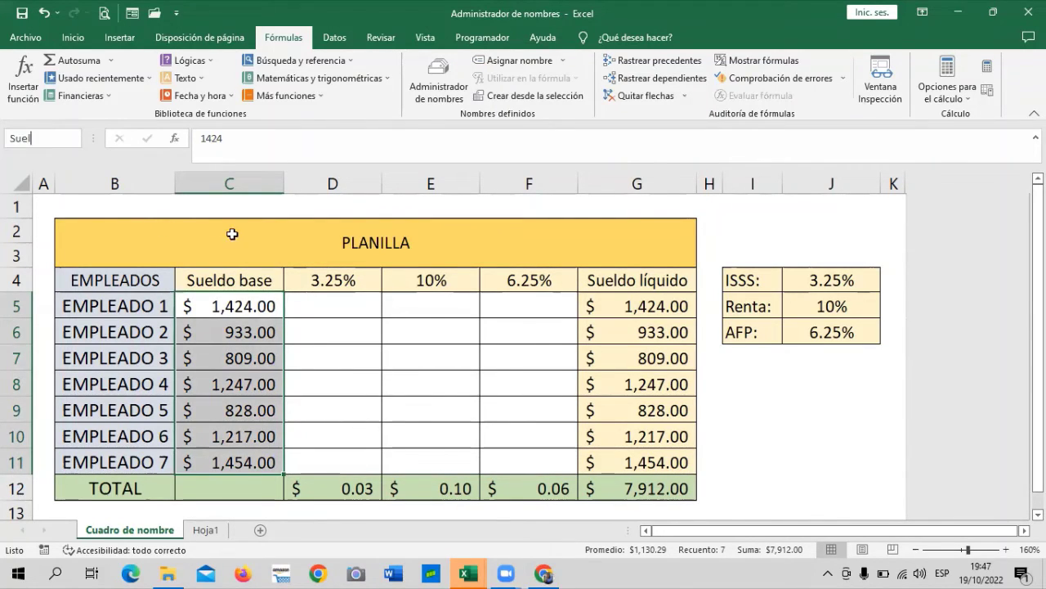
{"action": "type", "text": "do"}
{"action": "type", "text": "ase"}
{"action": "key", "text": "Return"}
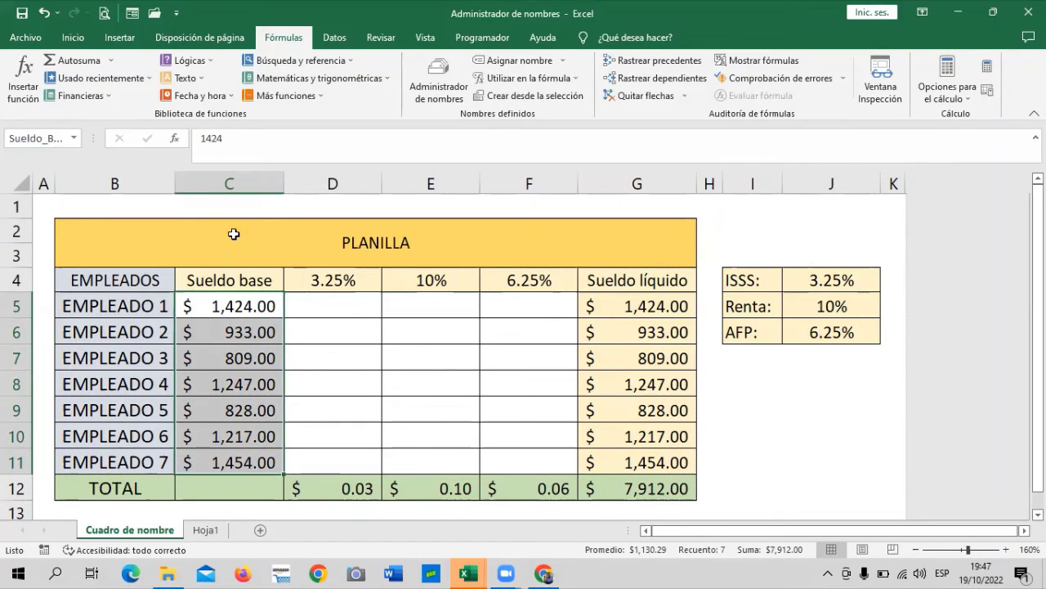
Step: Verify that Sueldo_Base covers the base salaries C5:C11, ending on total cell C12
{"action": "left_click", "coordinate": [319, 390]}
{"action": "left_click", "coordinate": [249, 307]}
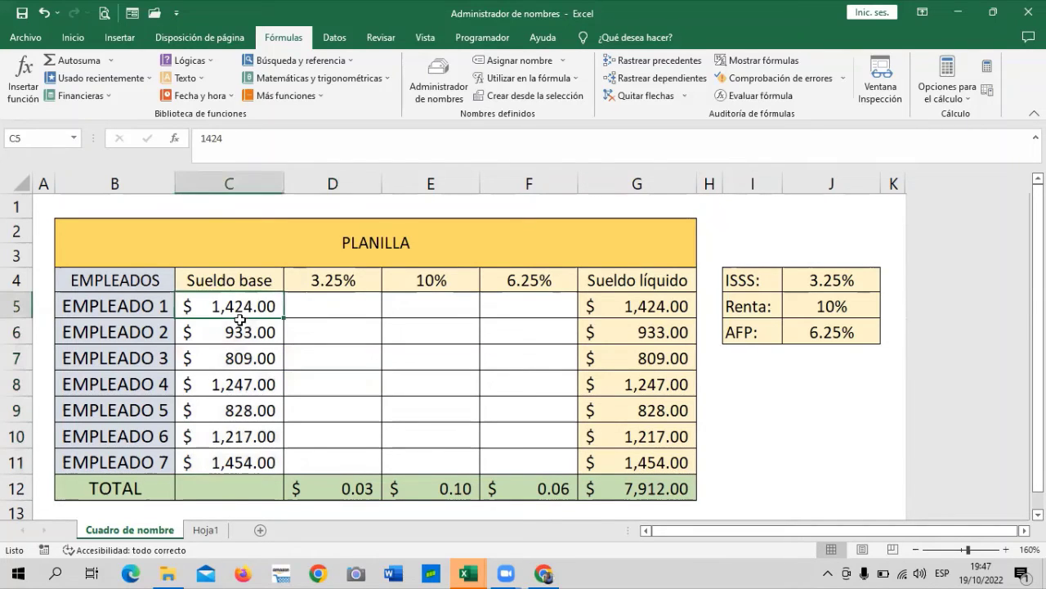
{"action": "key", "text": "Down"}
{"action": "key", "text": "Down"}
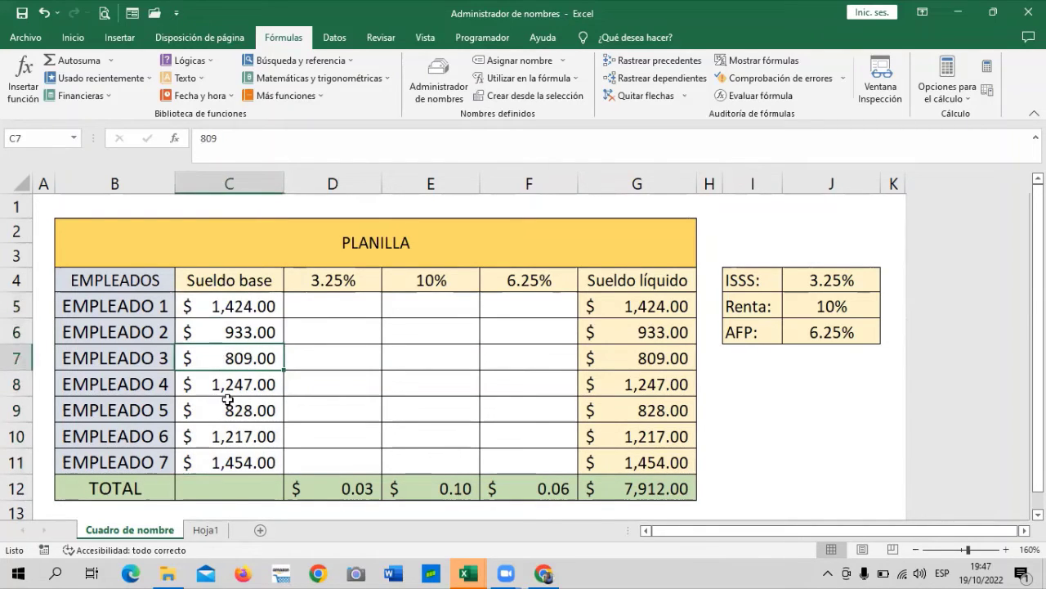
{"action": "key", "text": "Down"}
{"action": "left_click", "coordinate": [216, 431]}
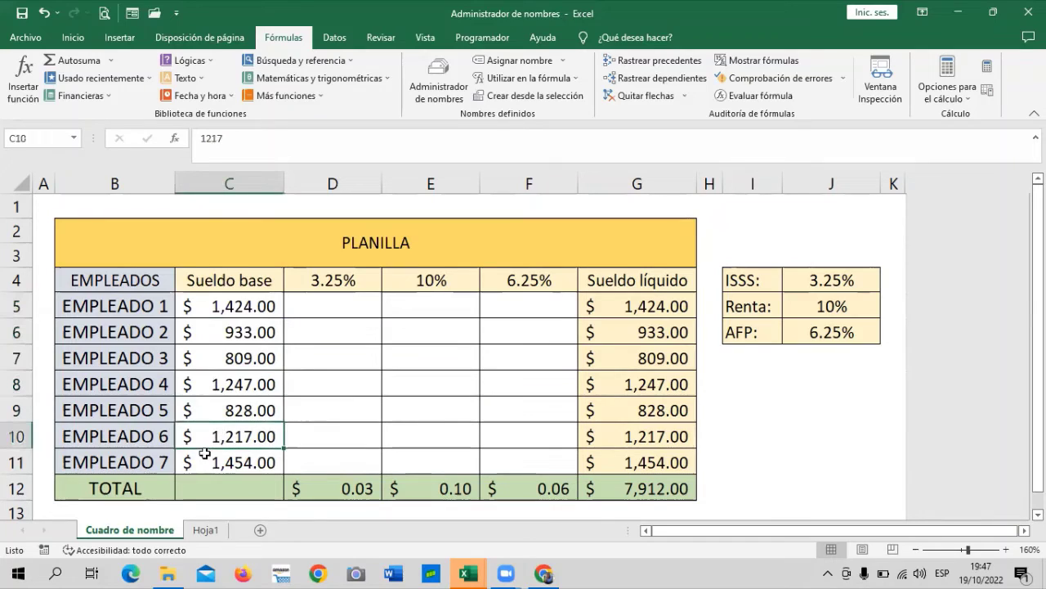
{"action": "left_click", "coordinate": [204, 455]}
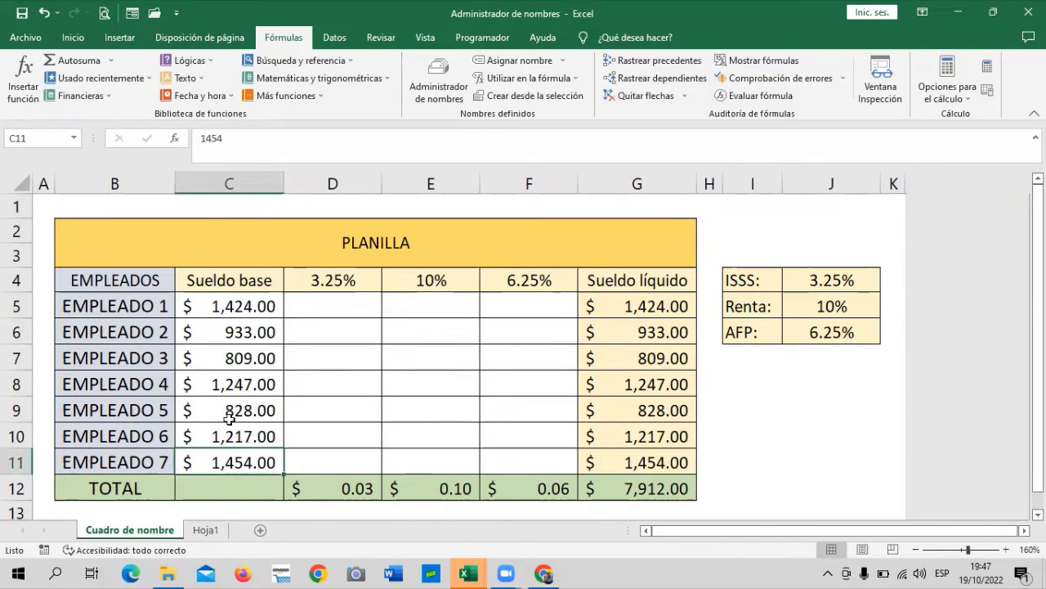
{"action": "left_click", "coordinate": [232, 327]}
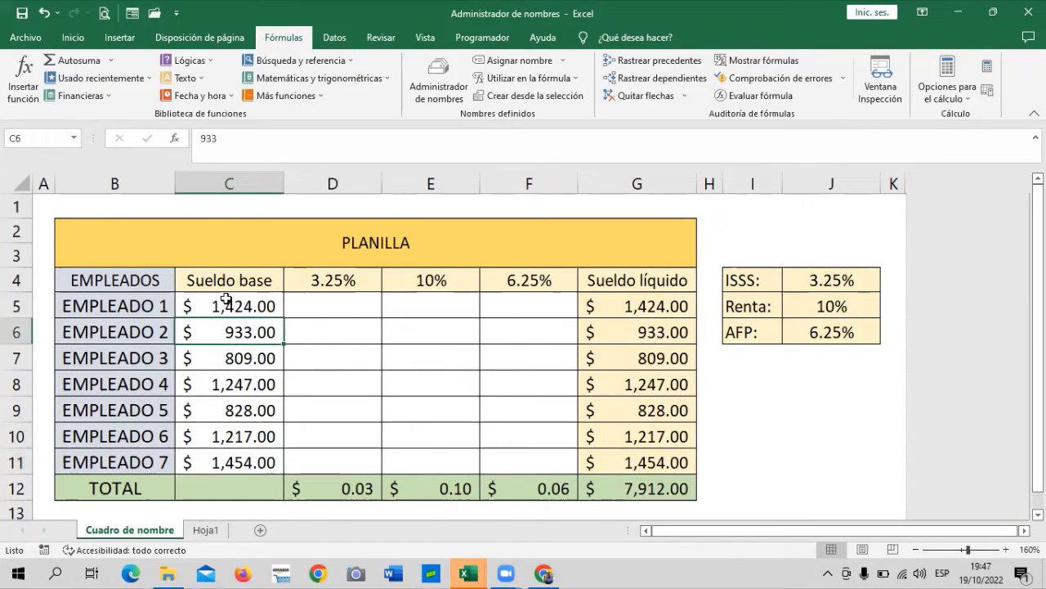
{"action": "left_click", "coordinate": [225, 300]}
{"action": "left_click", "coordinate": [274, 339]}
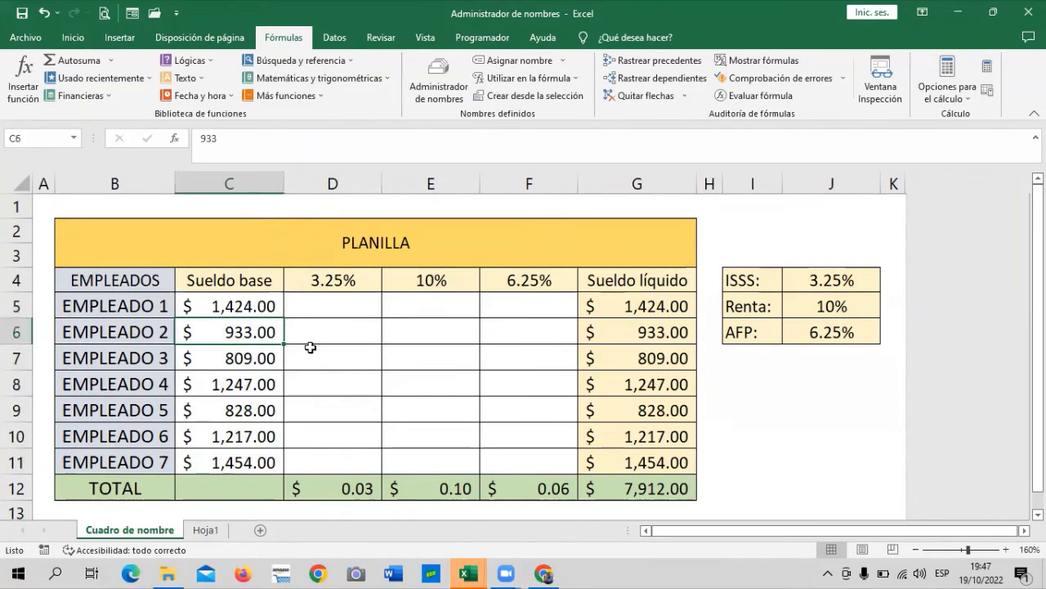
{"action": "left_click", "coordinate": [260, 300]}
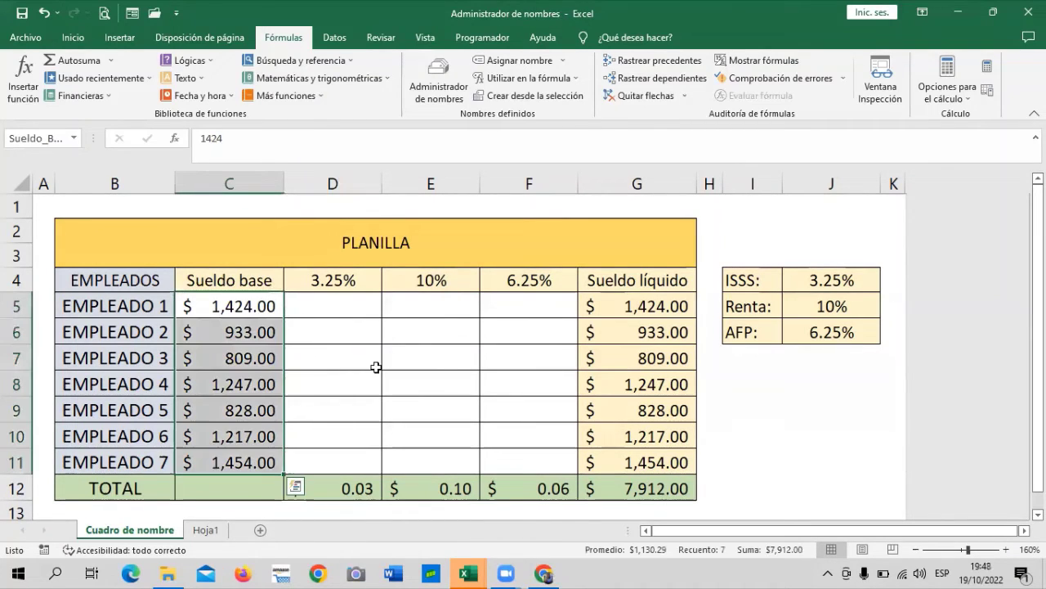
{"action": "left_click", "coordinate": [263, 457], "text": "shift"}
{"action": "left_click", "coordinate": [217, 494]}
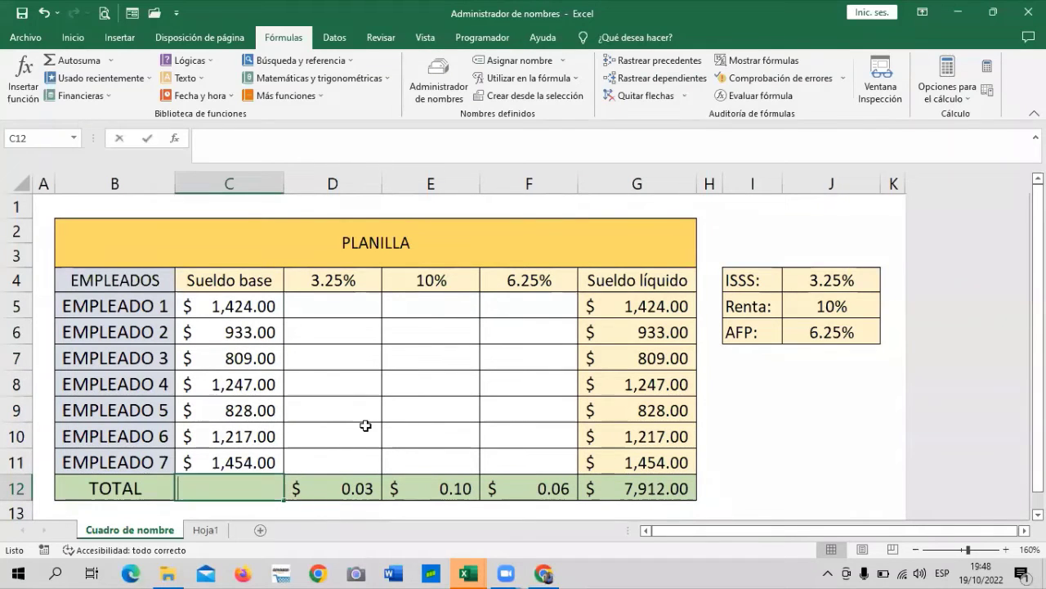
Step: Enter =SUMA(Sueldo_Base) in C12 so the base salary total shows 7,912.00
{"action": "type", "text": "="}
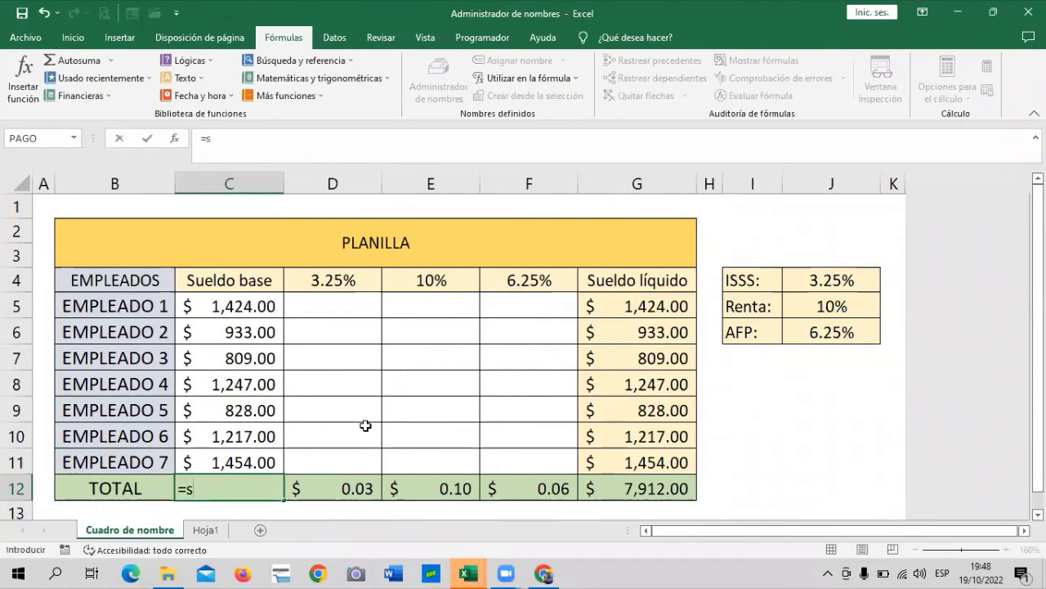
{"action": "type", "text": "suma"}
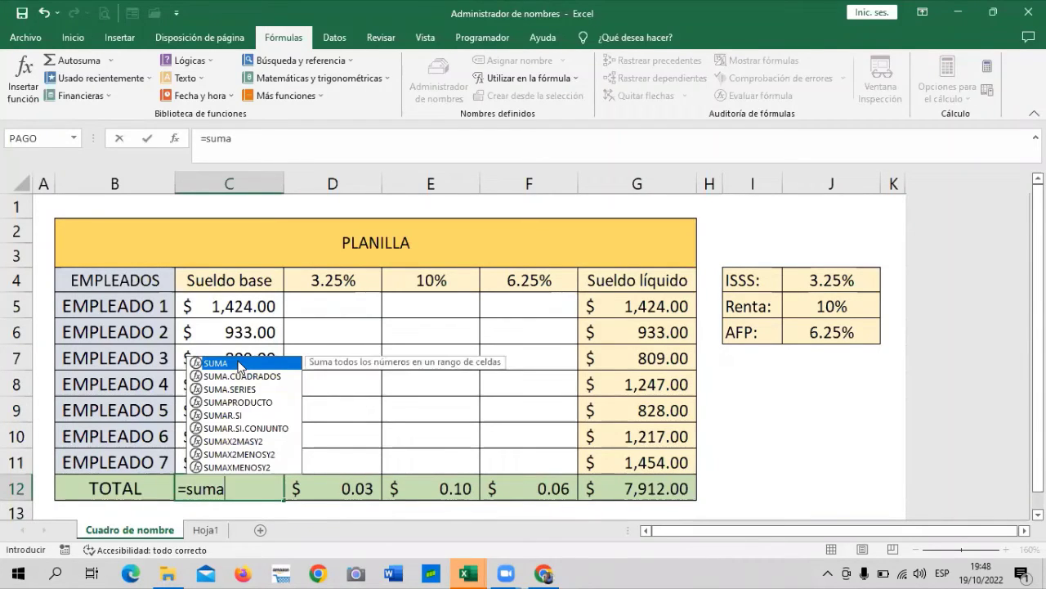
{"action": "double_click", "coordinate": [239, 365]}
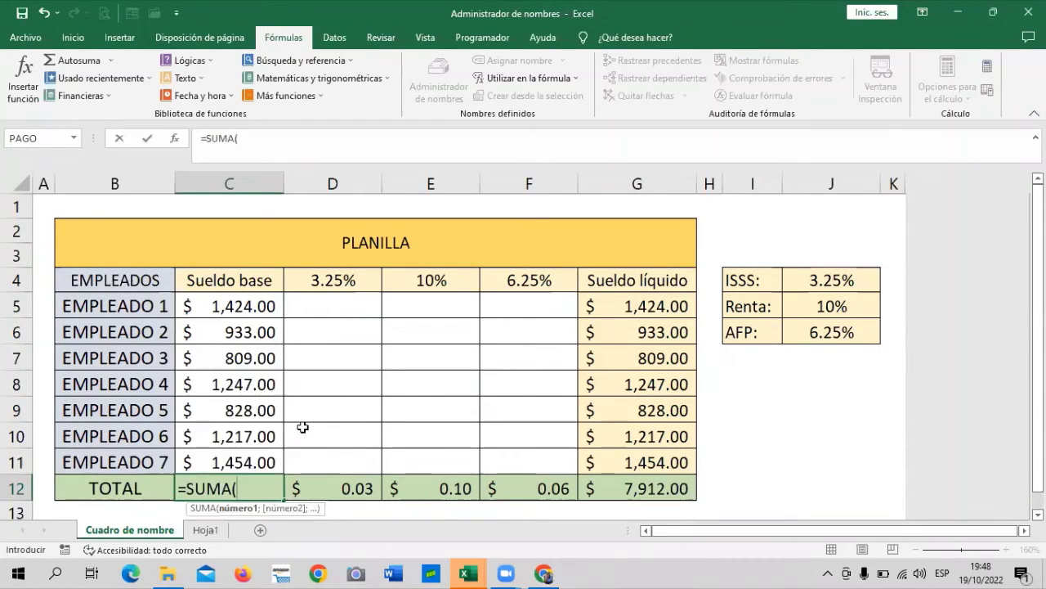
{"action": "type", "text": "Suel"}
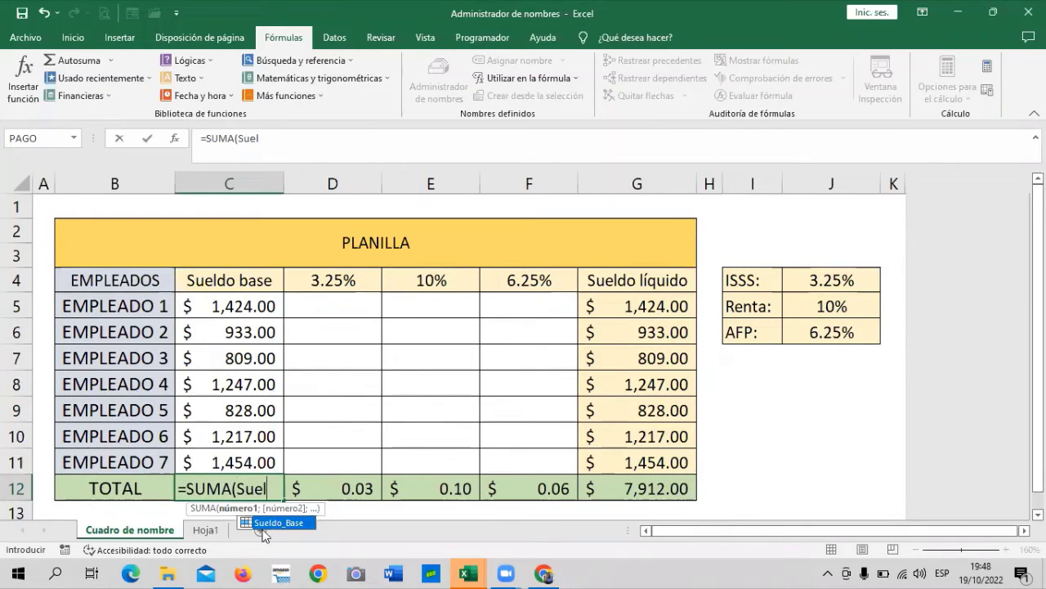
{"action": "double_click", "coordinate": [292, 524]}
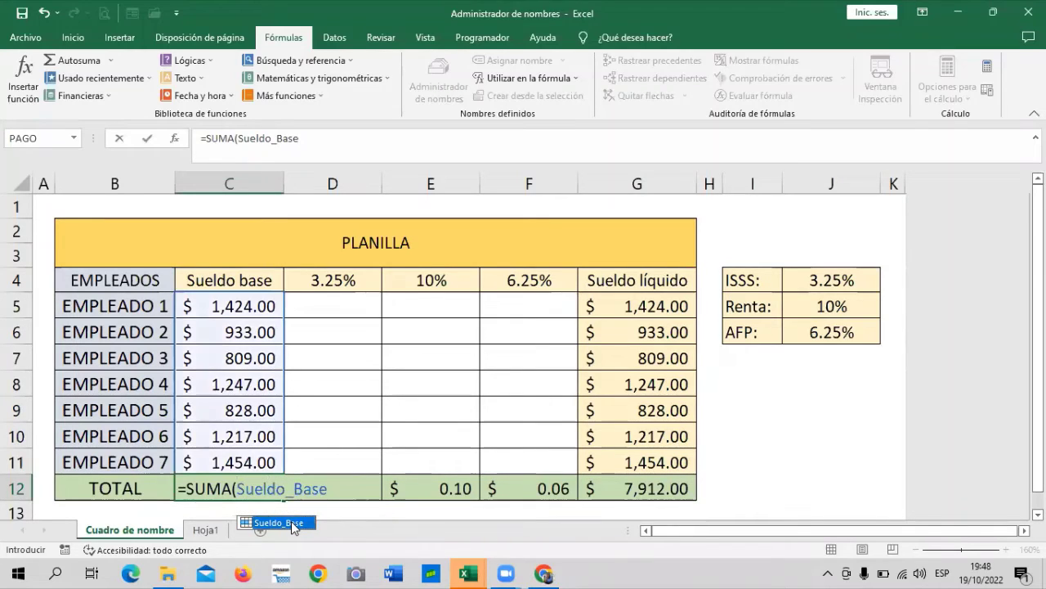
{"action": "type", "text": ")"}
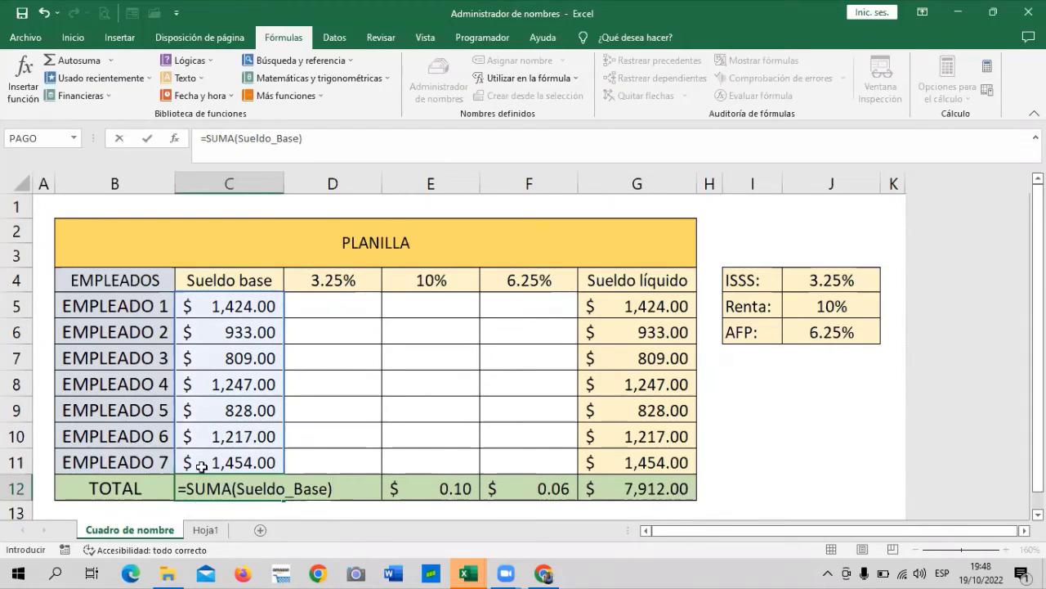
{"action": "key", "text": "Return"}
{"action": "key", "text": "Down"}
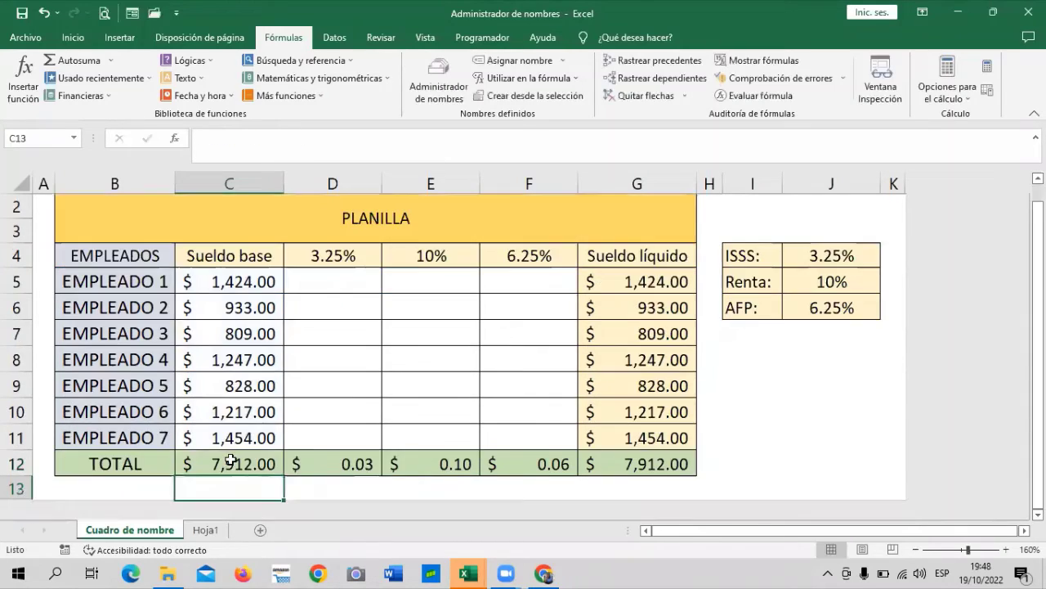
{"action": "left_click", "coordinate": [231, 460]}
{"action": "left_click", "coordinate": [351, 359]}
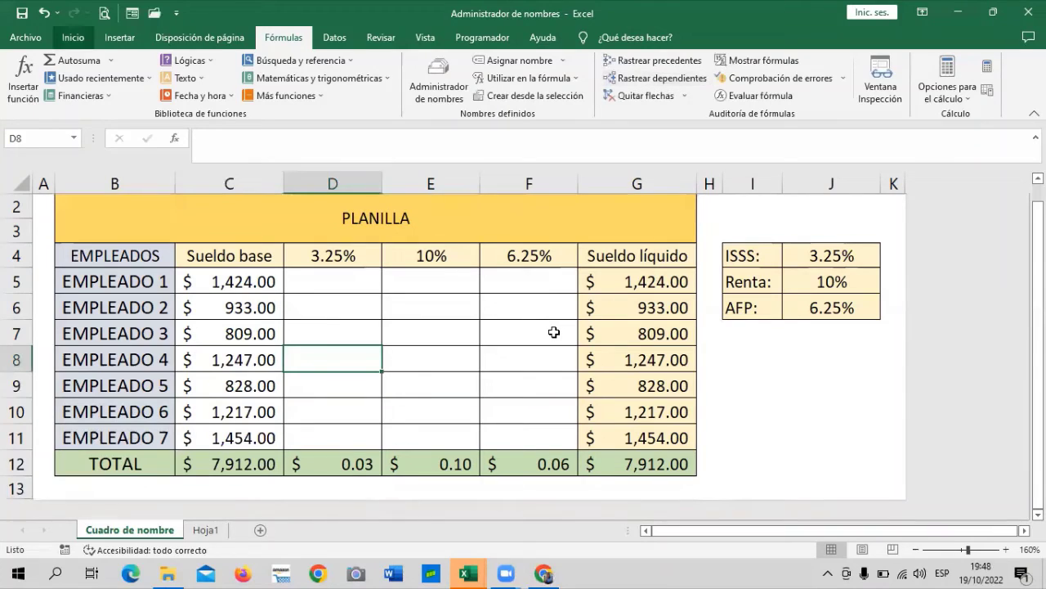
{"action": "left_click", "coordinate": [73, 37]}
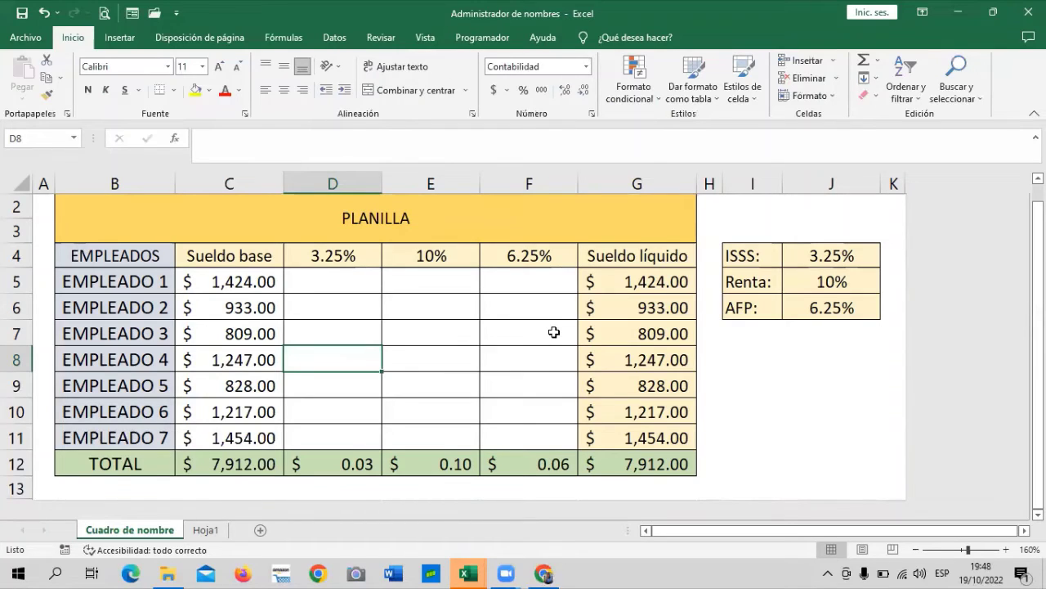
{"action": "key", "text": "Right"}
{"action": "key", "text": "Right"}
{"action": "key", "text": "Down"}
{"action": "key", "text": "Down"}
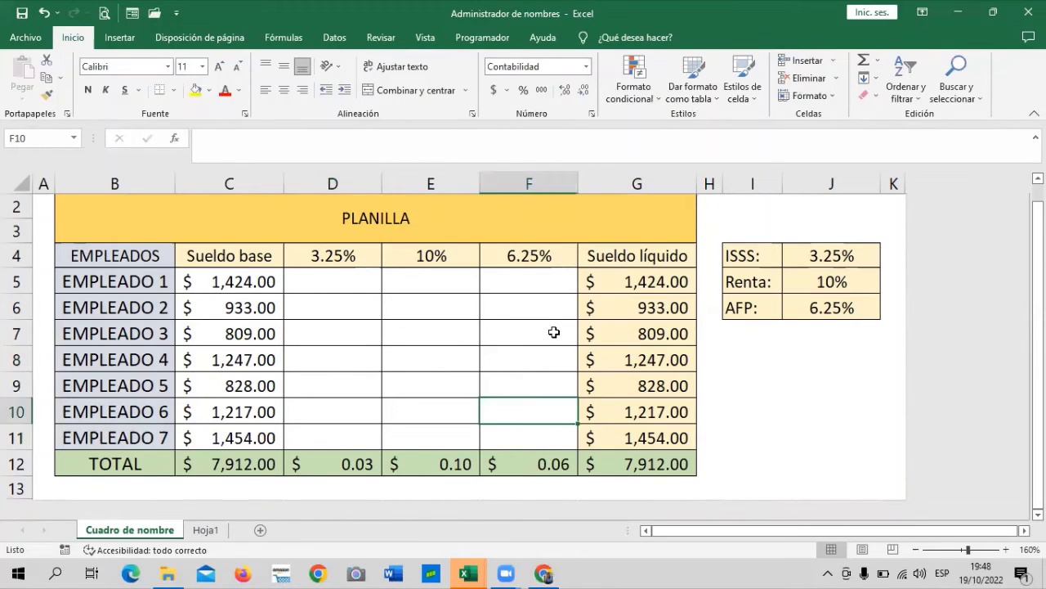
{"action": "left_click", "coordinate": [346, 367]}
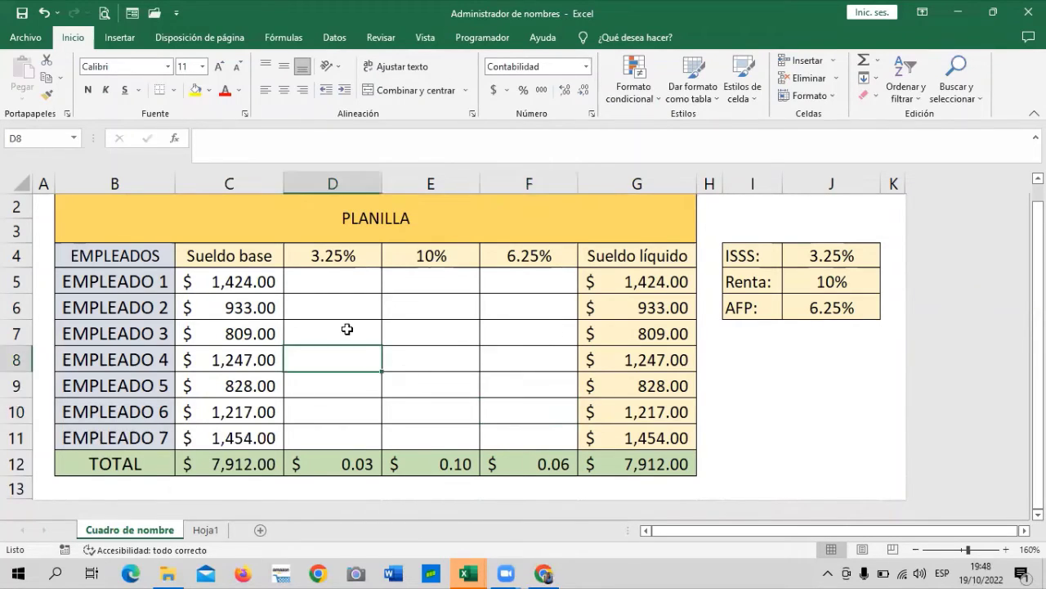
{"action": "left_click", "coordinate": [344, 275]}
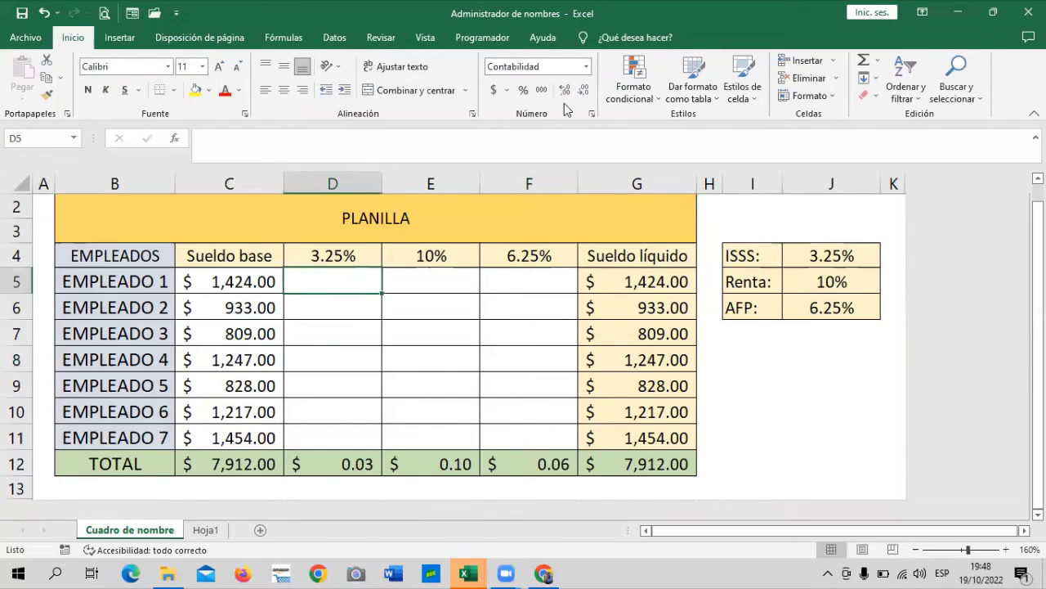
{"action": "left_click", "coordinate": [454, 356]}
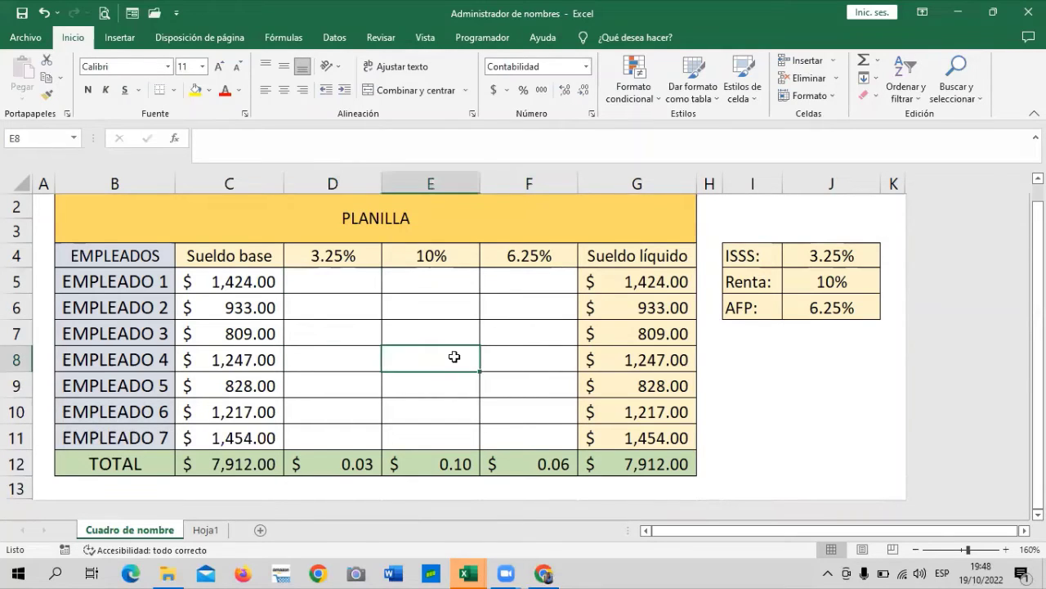
{"action": "left_click", "coordinate": [349, 282]}
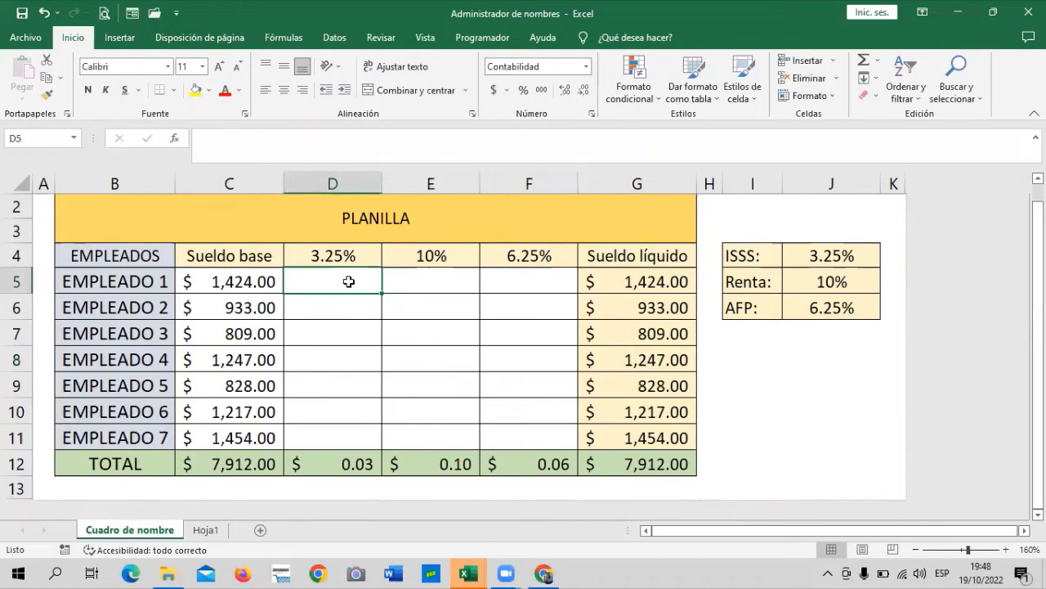
{"action": "left_click", "coordinate": [286, 38]}
Step: Create a new name ISSS, mistakenly set to the value 3
{"action": "left_click", "coordinate": [432, 80]}
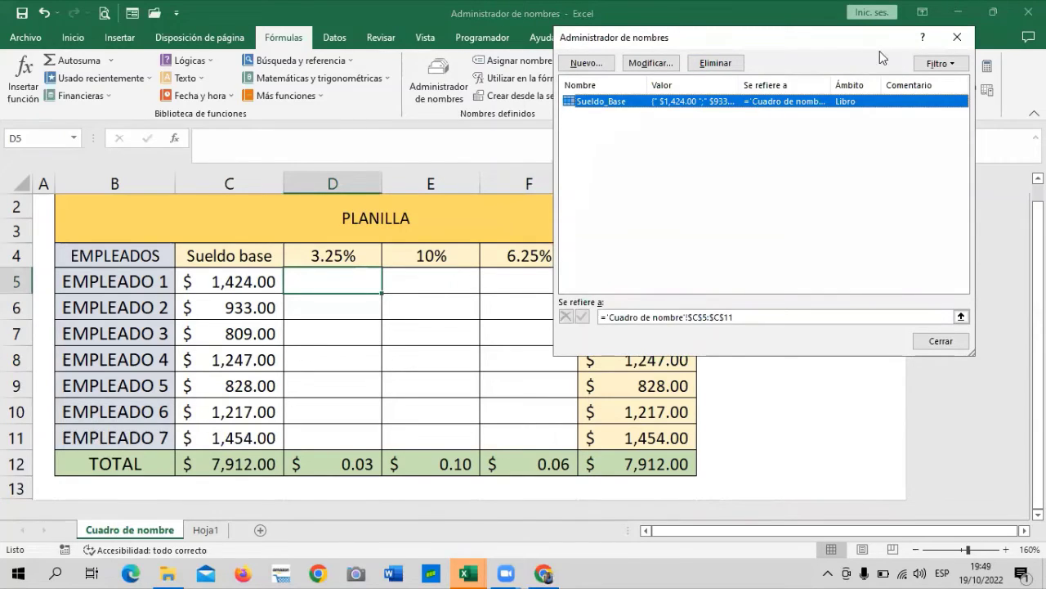
{"action": "left_click_drag", "start_coordinate": [845, 52], "coordinate": [806, 59]}
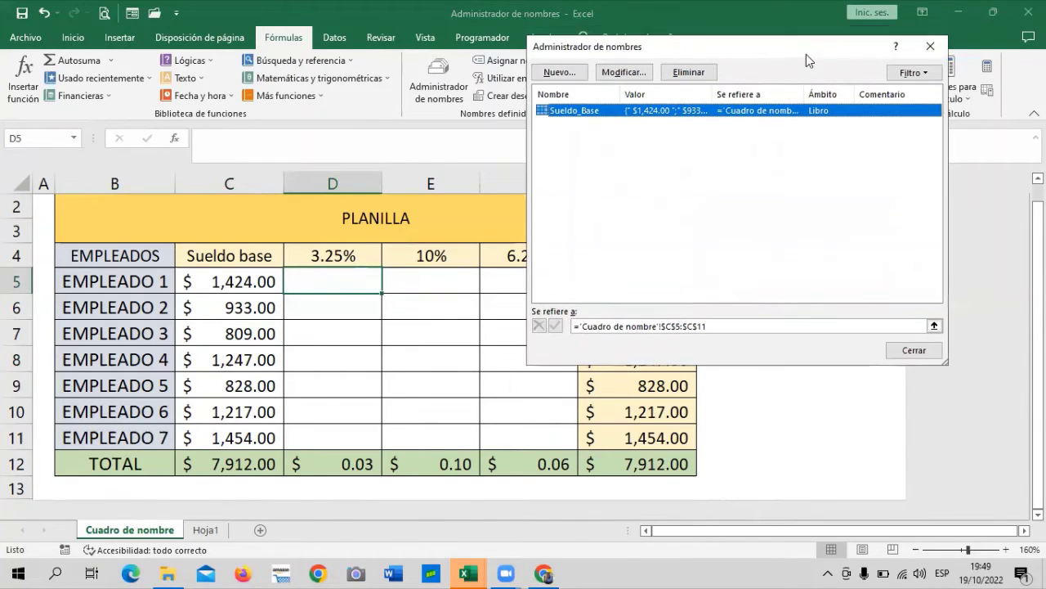
{"action": "left_click", "coordinate": [570, 74]}
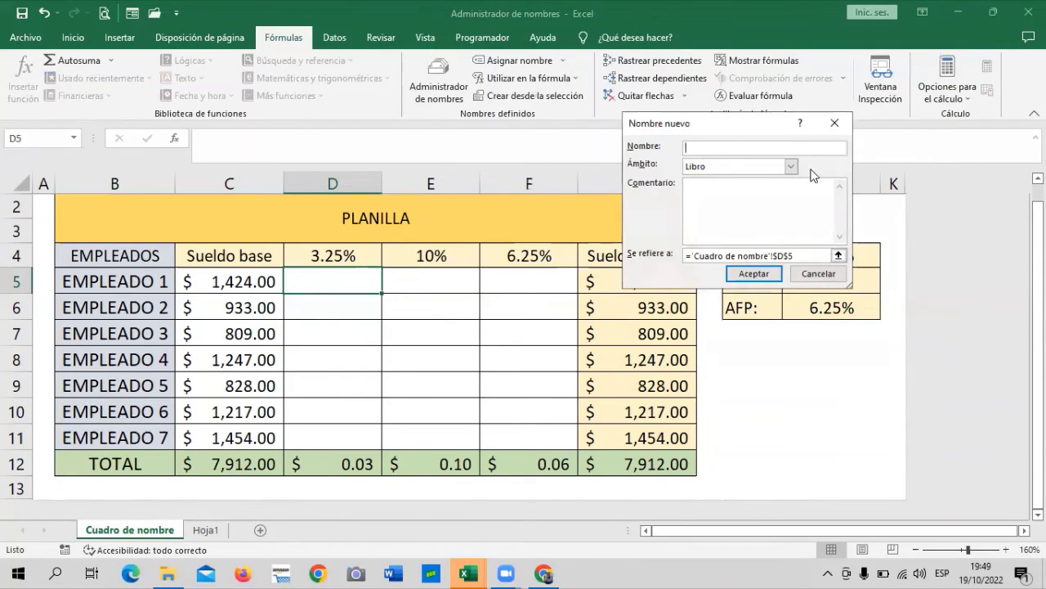
{"action": "key", "text": "Caps_Lock"}
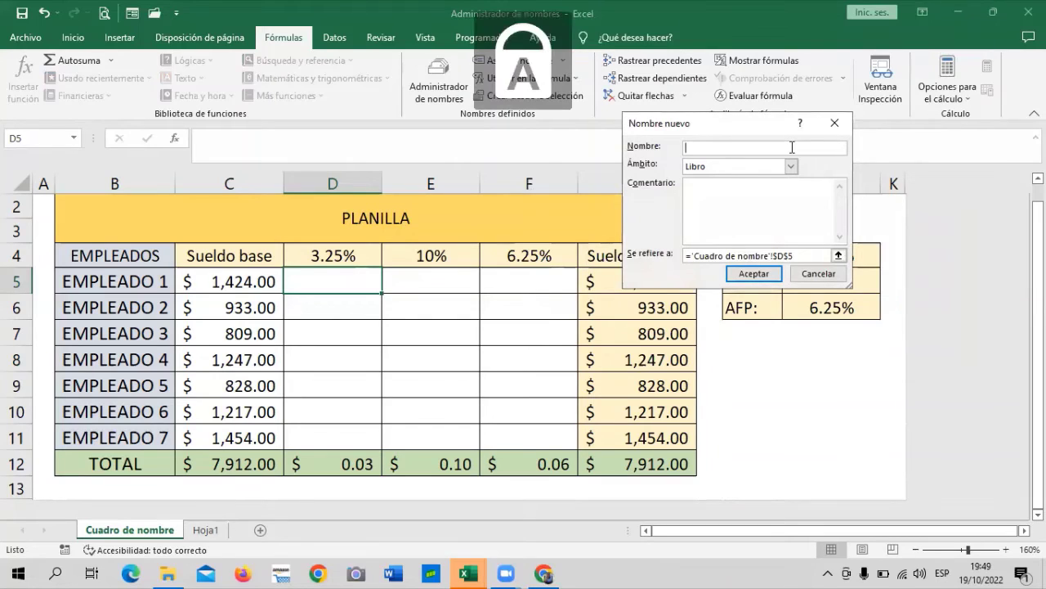
{"action": "key", "text": "Caps_Lock"}
{"action": "type", "text": "ISSS"}
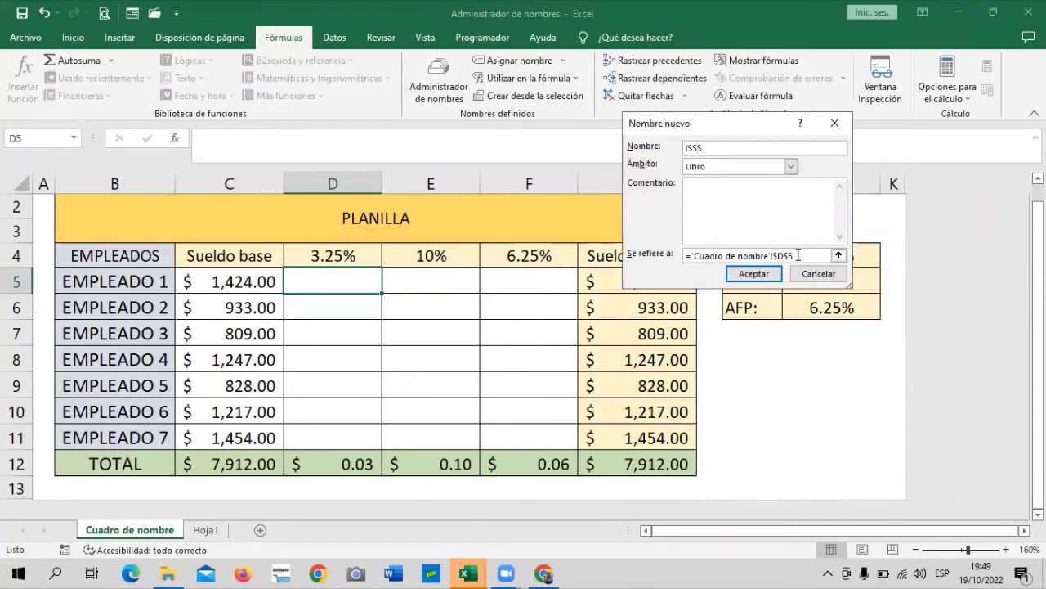
{"action": "key", "text": "Tab"}
{"action": "key", "text": "Tab"}
{"action": "key", "text": "Tab"}
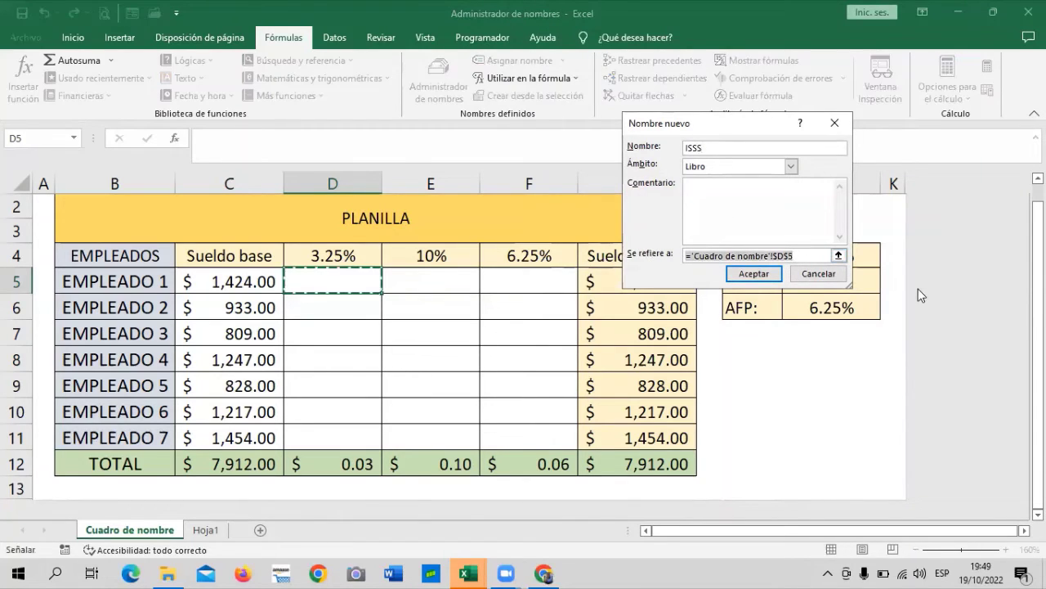
{"action": "key", "text": "Delete"}
{"action": "type", "text": "3"}
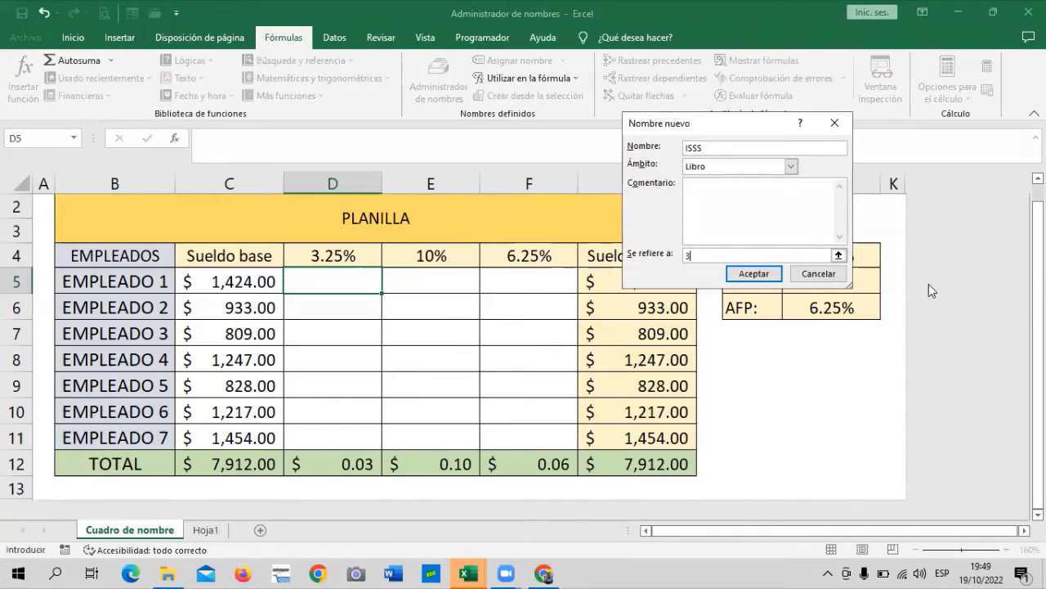
{"action": "key", "text": "Return"}
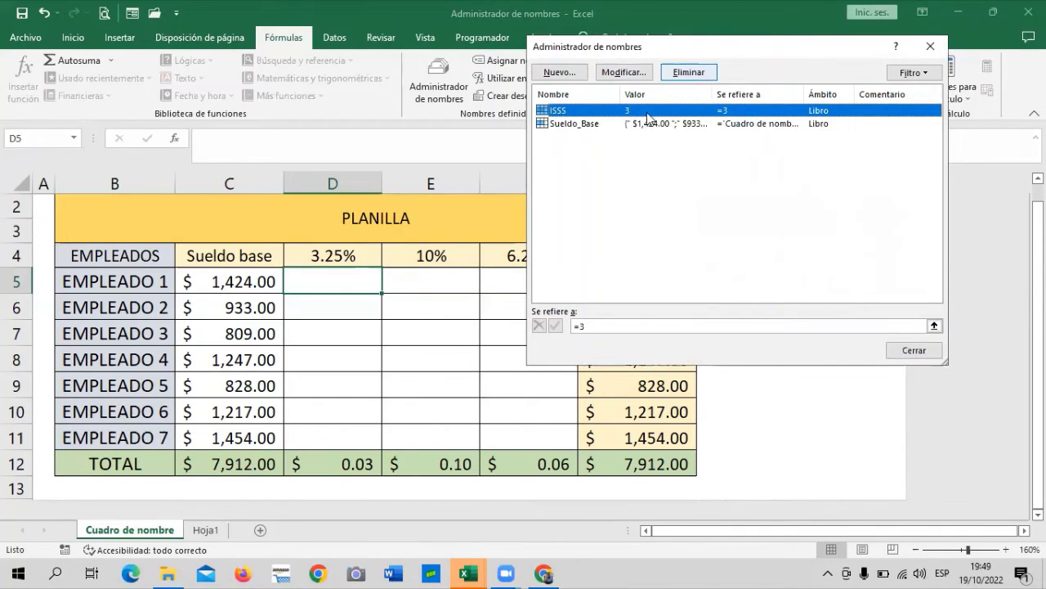
Step: Delete the wrong ISSS name and recreate ISSS as 3.25% with Libro scope
{"action": "left_click", "coordinate": [689, 74]}
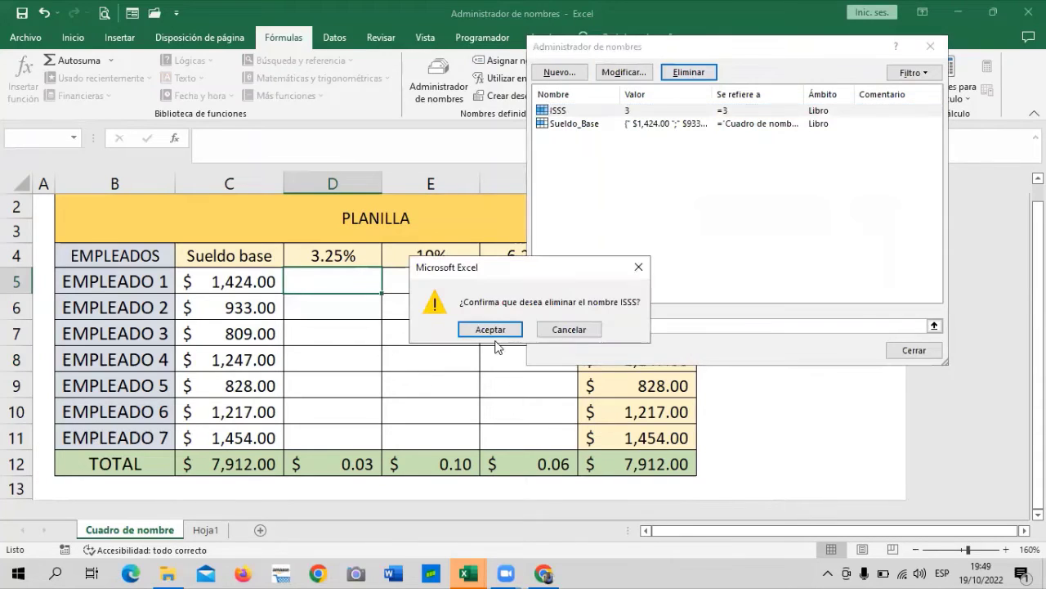
{"action": "left_click", "coordinate": [496, 329]}
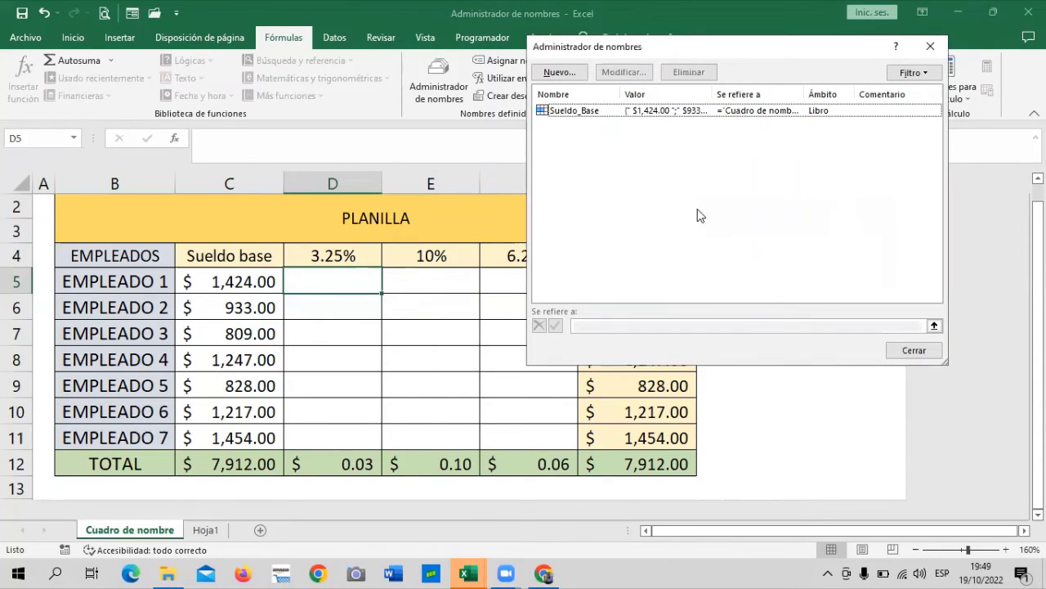
{"action": "left_click", "coordinate": [561, 73]}
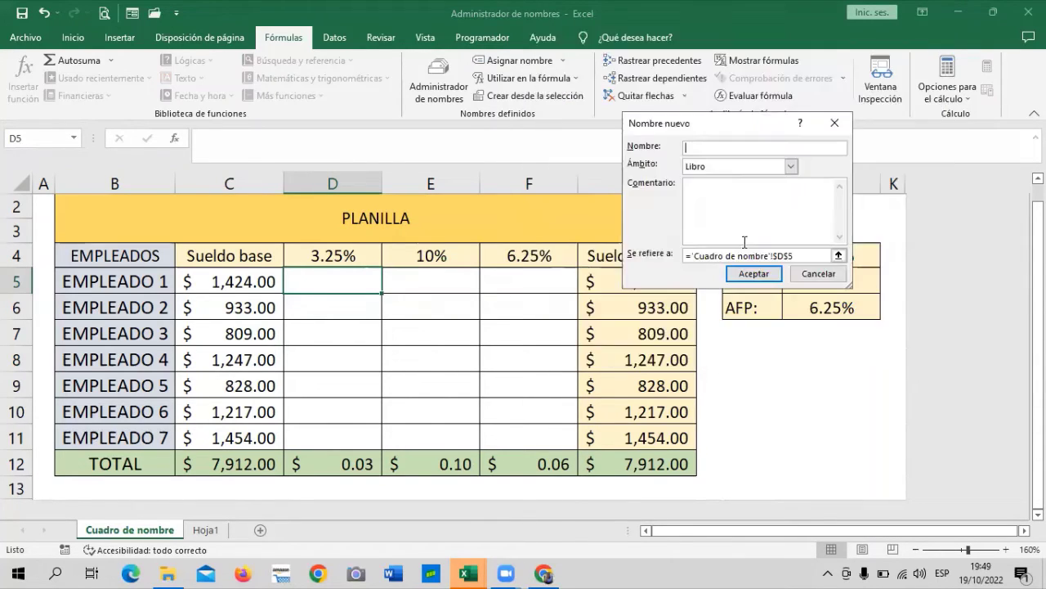
{"action": "type", "text": "ISS"}
{"action": "type", "text": "S"}
{"action": "left_click", "coordinate": [655, 259]}
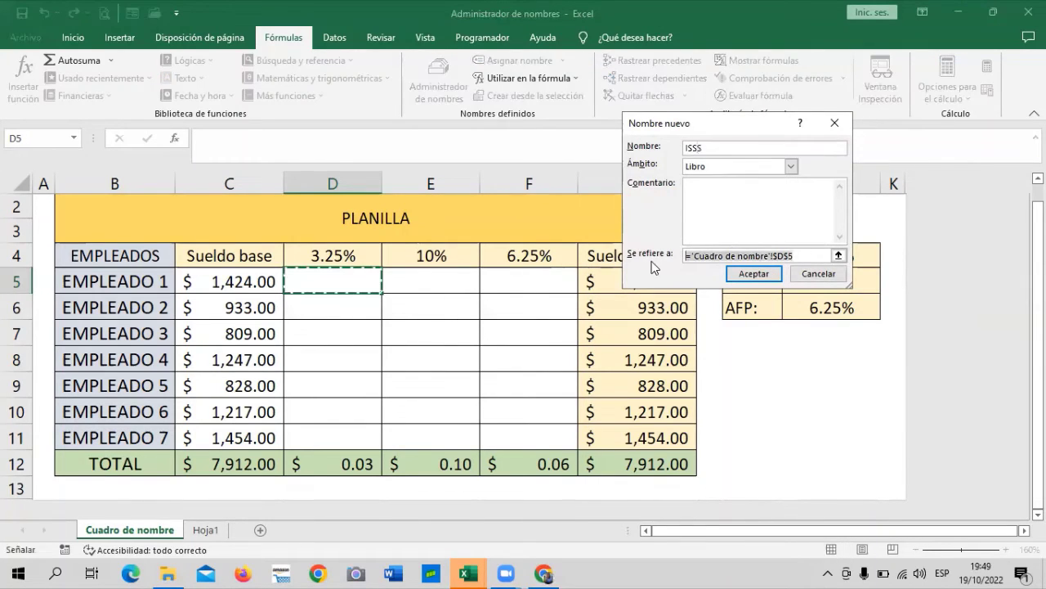
{"action": "type", "text": "3"}
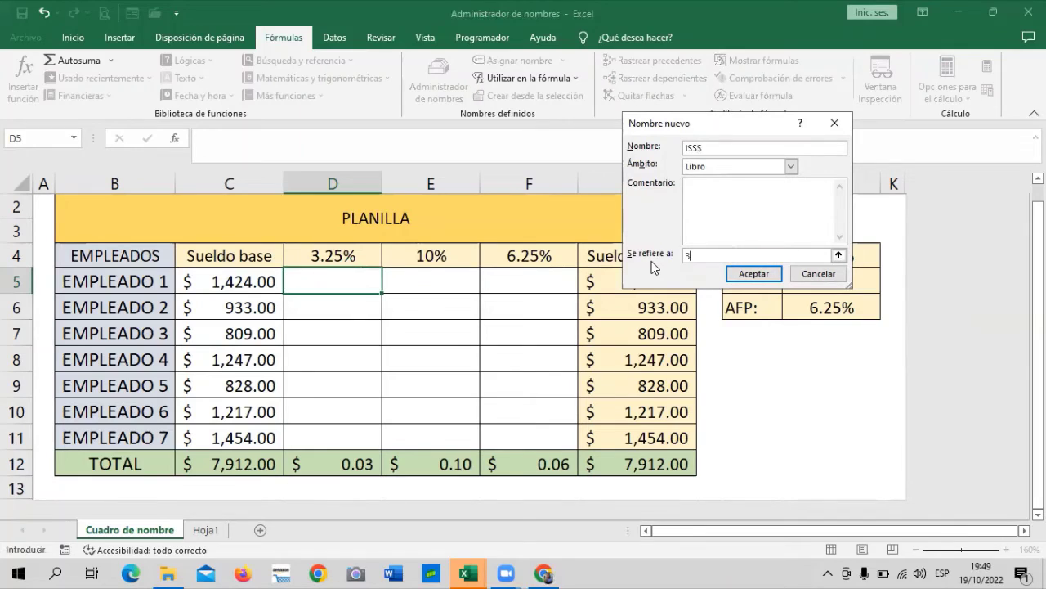
{"action": "type", "text": ".25"}
{"action": "type", "text": "%"}
{"action": "left_click", "coordinate": [790, 166]}
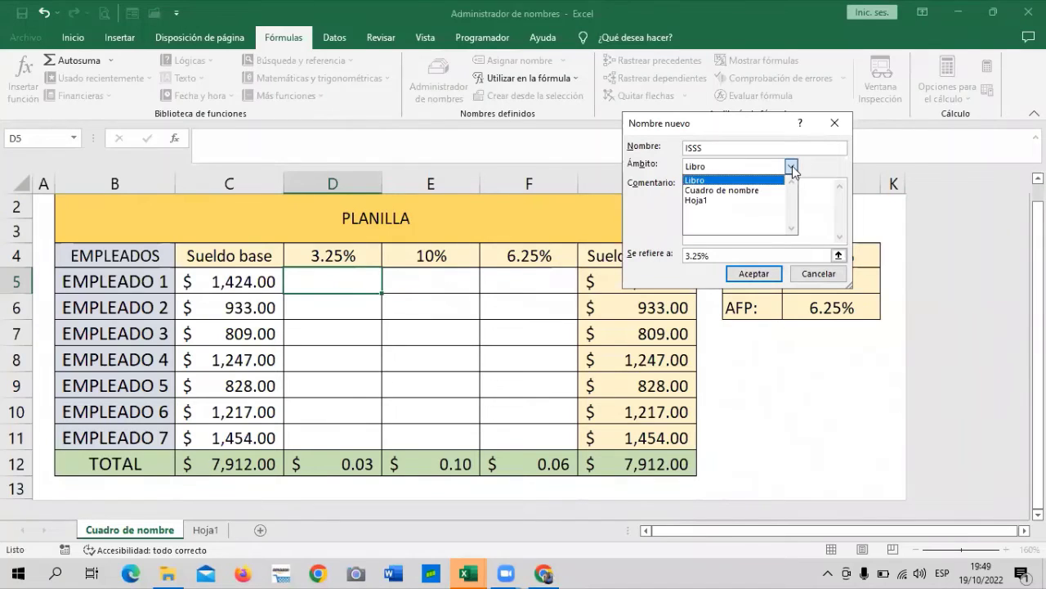
{"action": "left_click", "coordinate": [694, 179]}
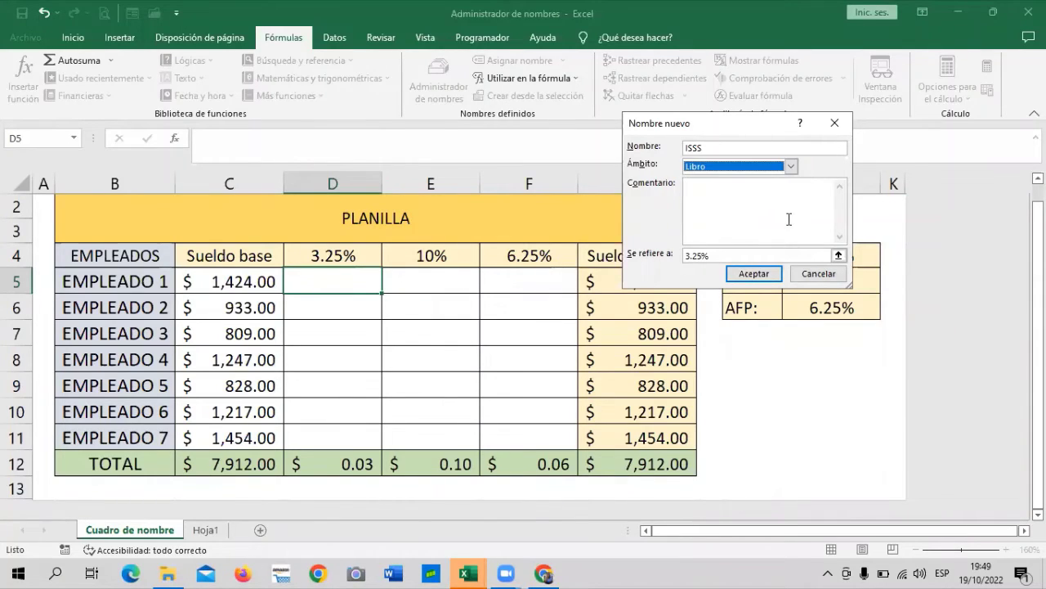
{"action": "left_click", "coordinate": [754, 272]}
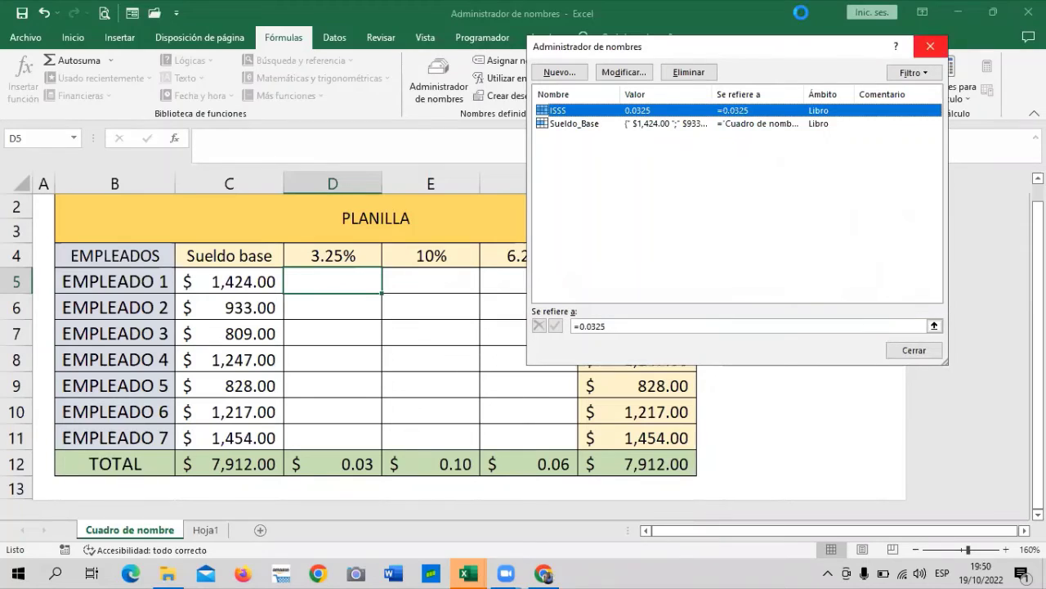
{"action": "key", "text": "Escape"}
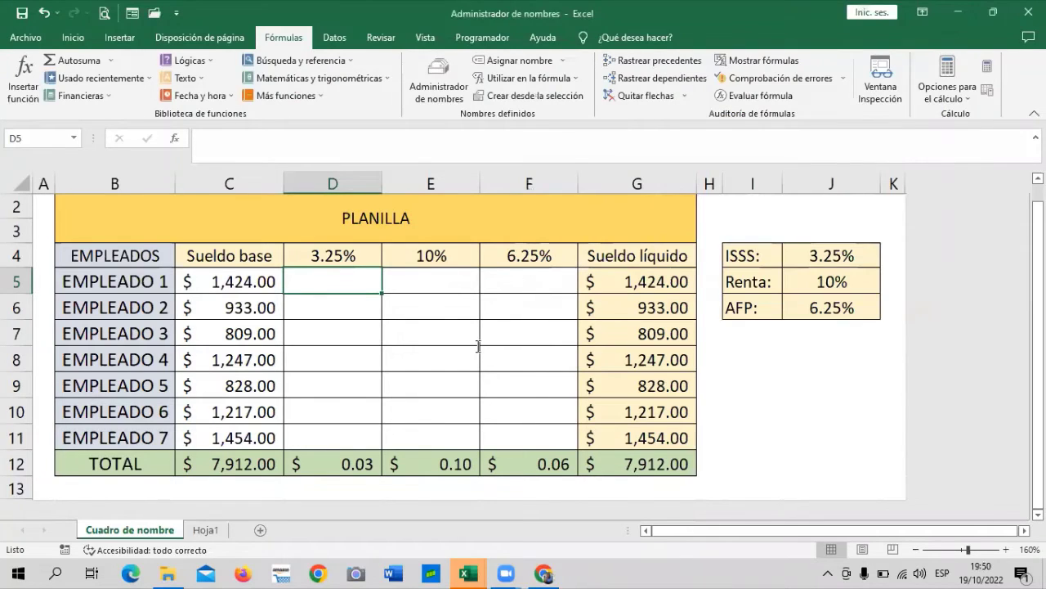
Step: Enter =C5*ISSS in D5 so the first employee's ISSS deduction shows 46.28
{"action": "left_click", "coordinate": [476, 350]}
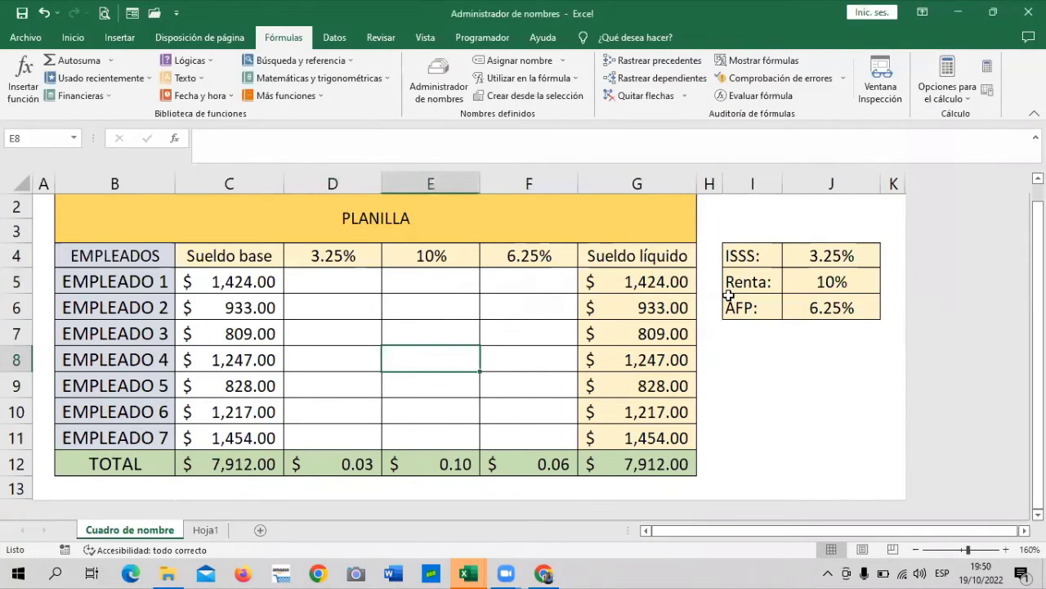
{"action": "left_click", "coordinate": [787, 250]}
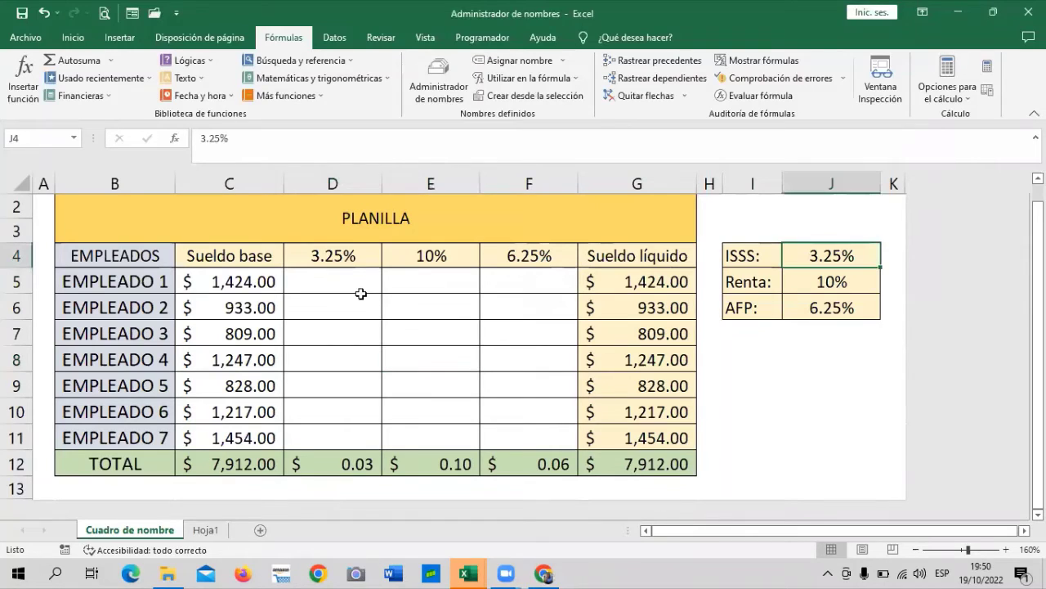
{"action": "left_click", "coordinate": [318, 278]}
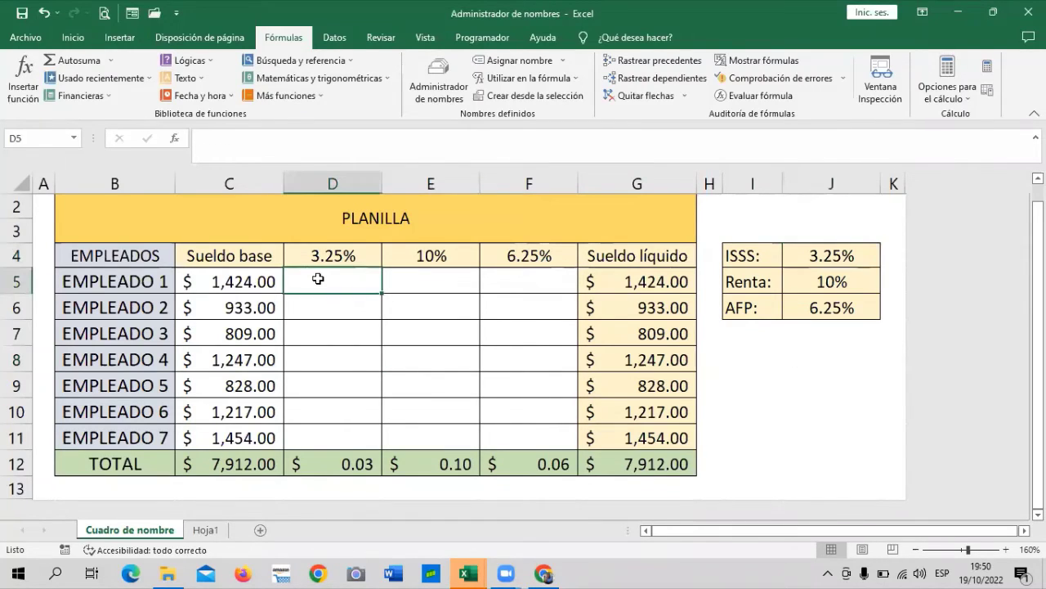
{"action": "key", "text": "Down"}
{"action": "key", "text": "Down"}
{"action": "key", "text": "Down"}
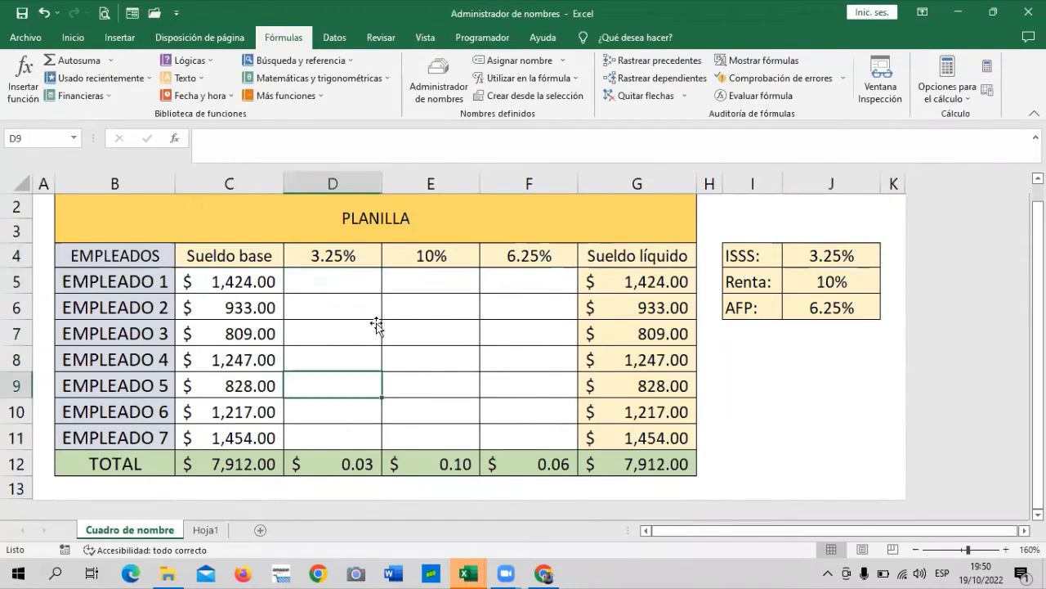
{"action": "left_click", "coordinate": [329, 281]}
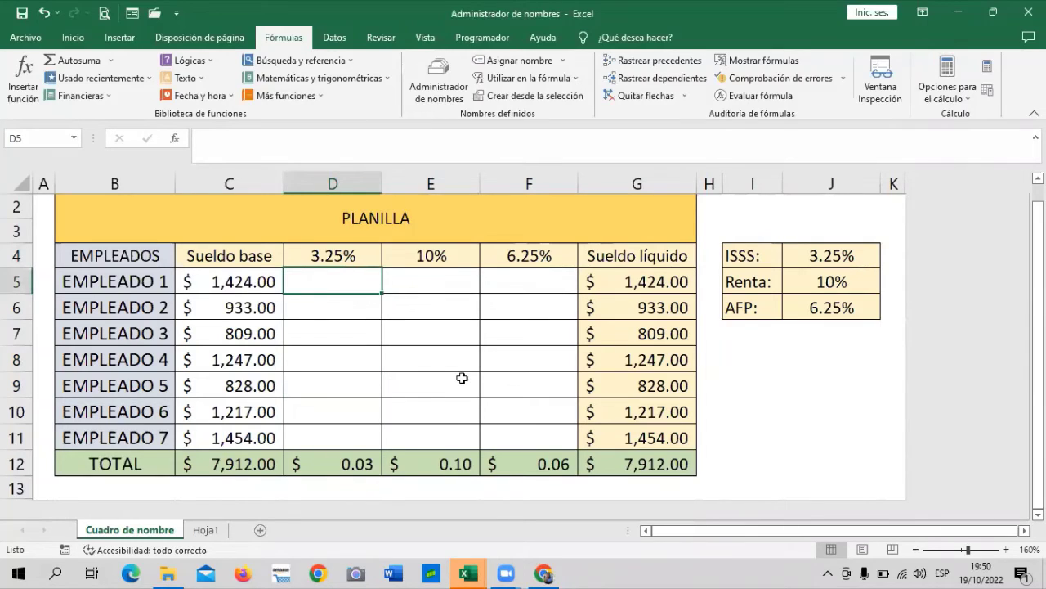
{"action": "type", "text": "="}
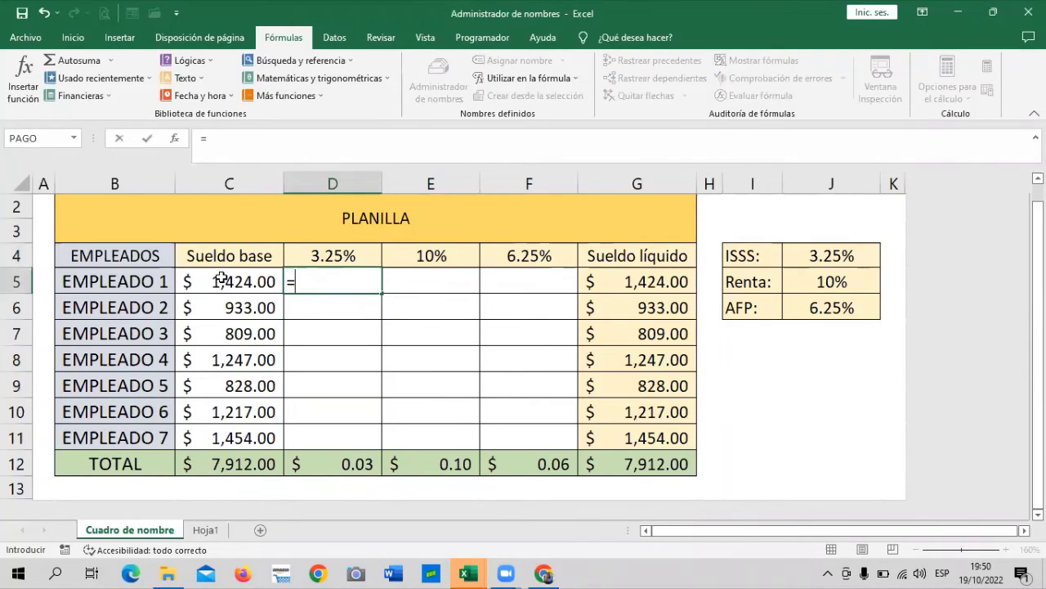
{"action": "left_click", "coordinate": [210, 273]}
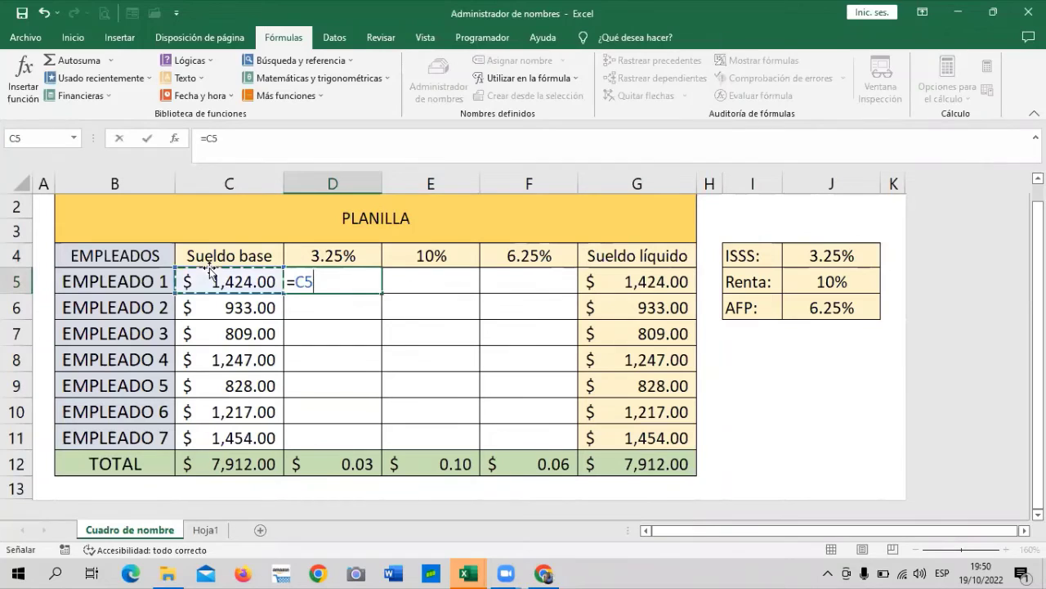
{"action": "type", "text": "*"}
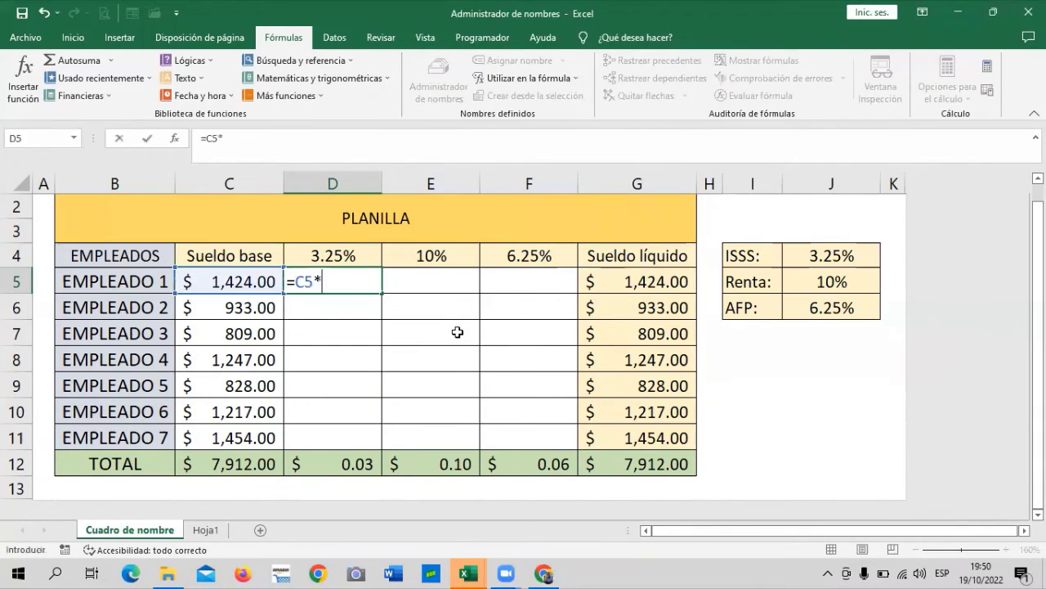
{"action": "type", "text": "ISS"}
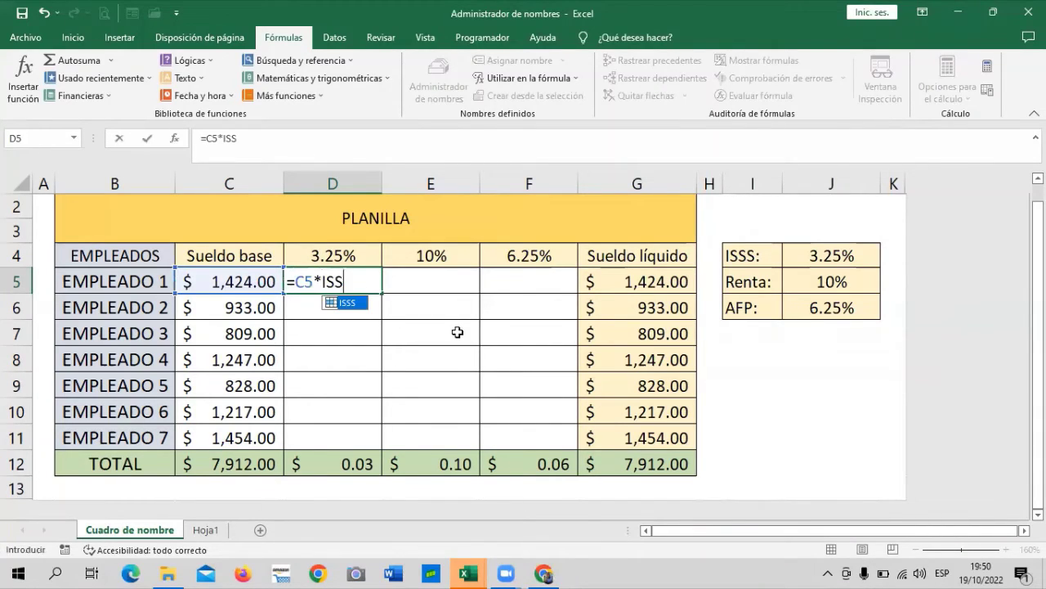
{"action": "double_click", "coordinate": [348, 301]}
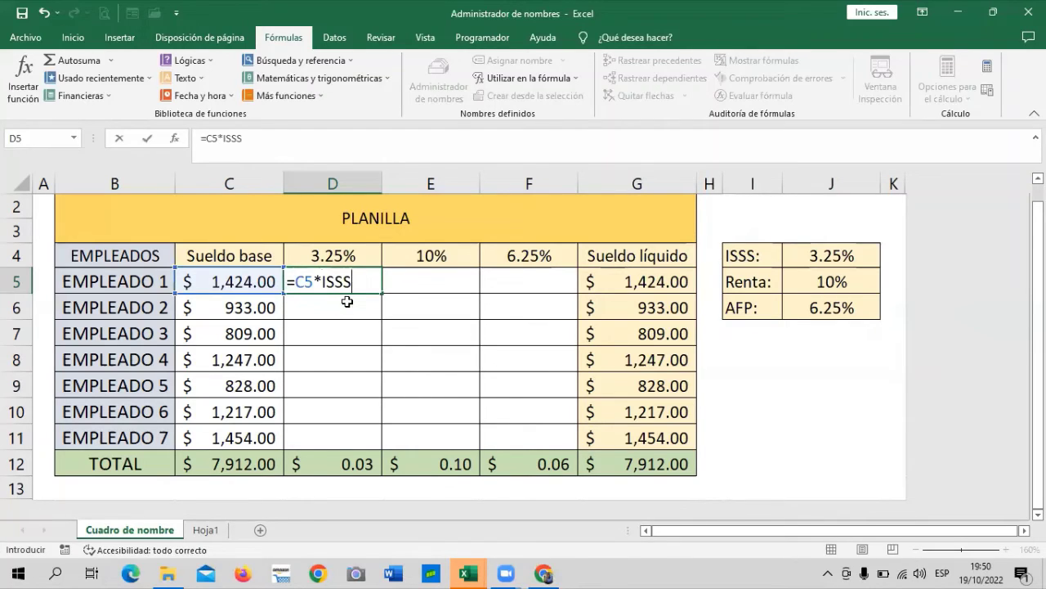
{"action": "key", "text": "Return"}
{"action": "key", "text": "Return"}
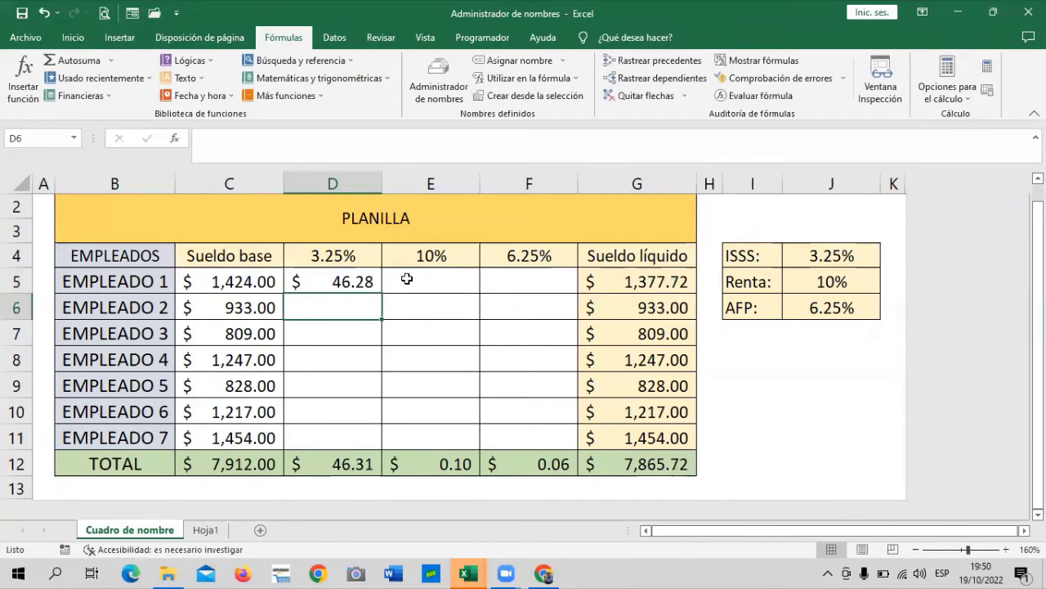
{"action": "left_click", "coordinate": [343, 281]}
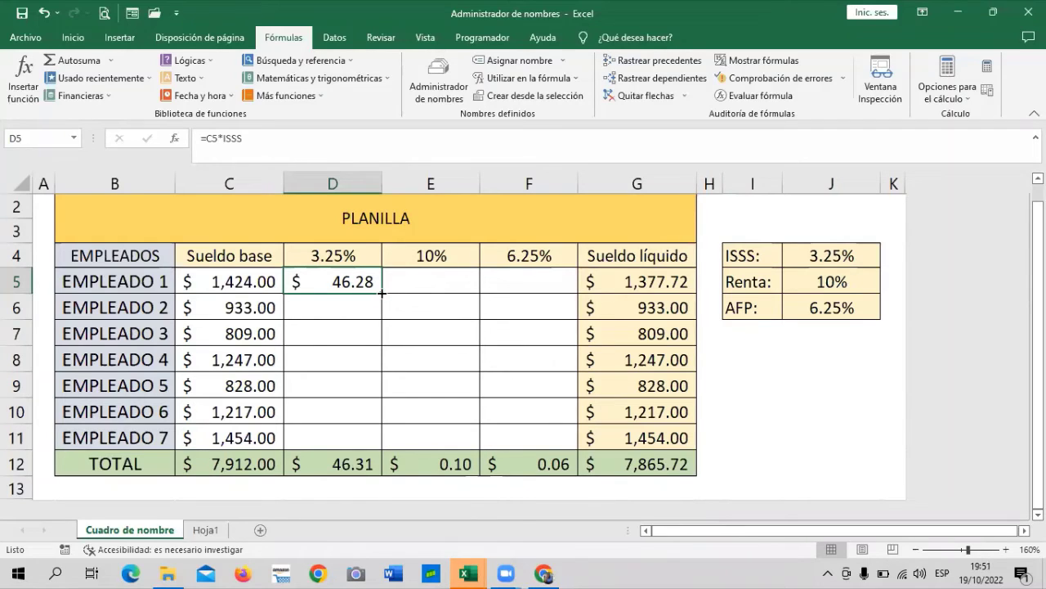
Step: Copy the ISSS formula from D5 down to D11 (total 257.17), then show the empty Hoja1 sheet
{"action": "mouse_move", "coordinate": [380, 455]}
{"action": "left_mouse_down"}
{"action": "mouse_move", "coordinate": [404, 431]}
{"action": "mouse_move", "coordinate": [471, 402]}
{"action": "left_mouse_up"}
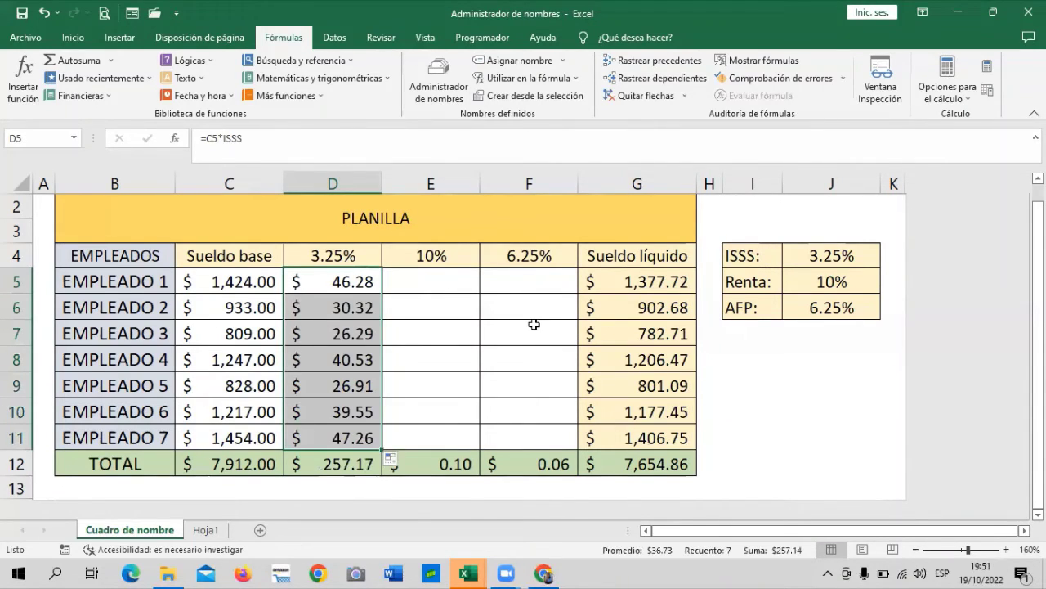
{"action": "left_click", "coordinate": [340, 436]}
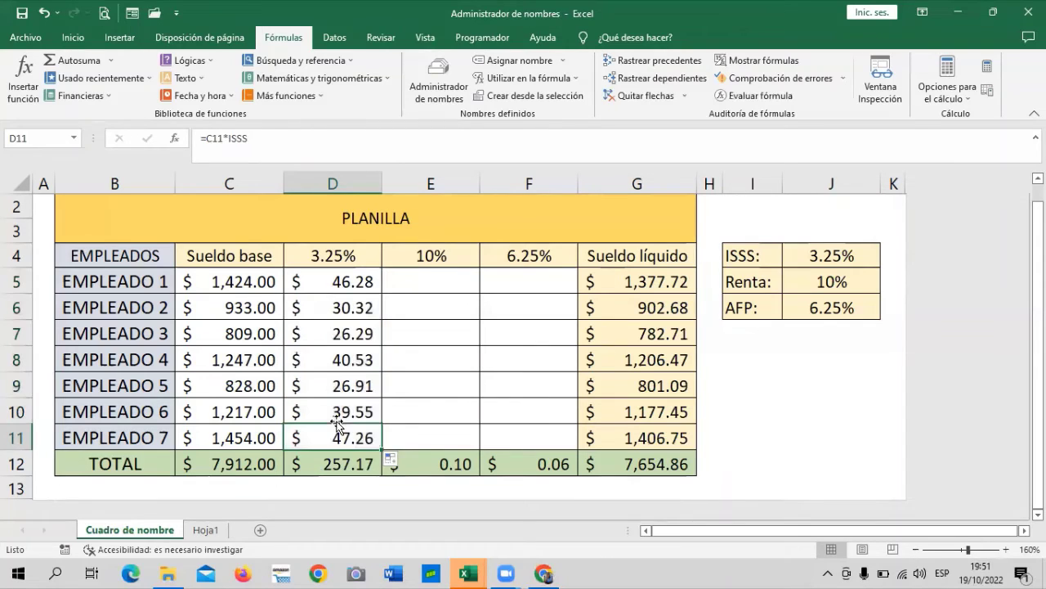
{"action": "left_click", "coordinate": [221, 383]}
{"action": "left_click", "coordinate": [213, 305]}
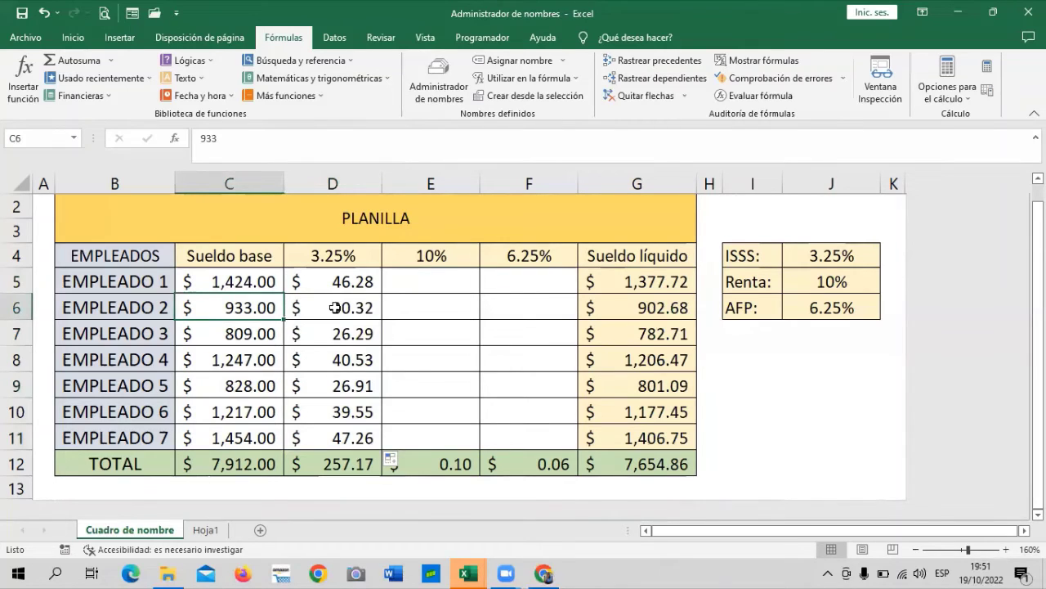
{"action": "key", "text": "Right"}
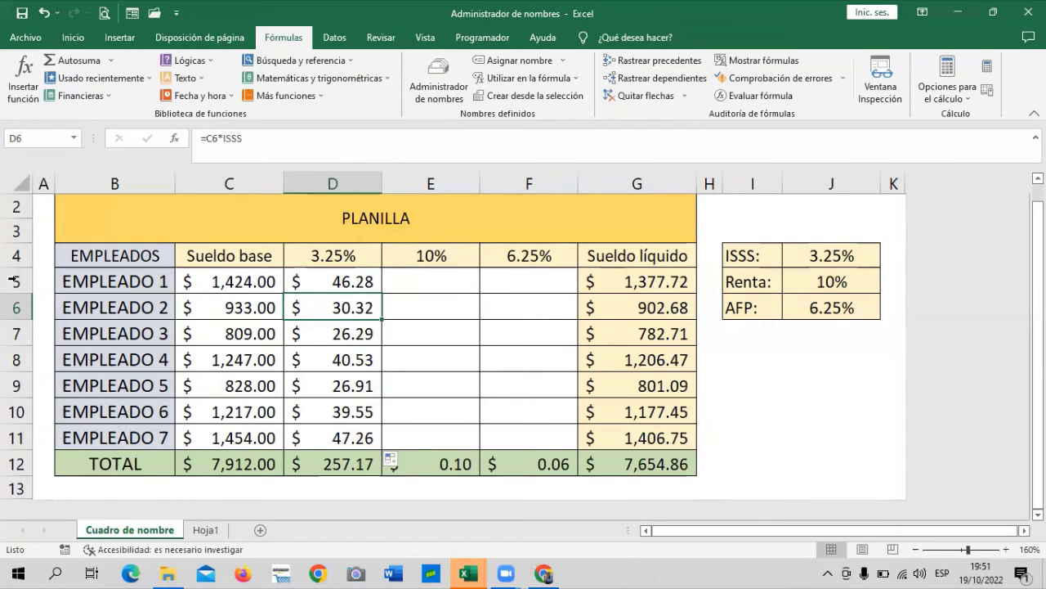
{"action": "left_click", "coordinate": [207, 531]}
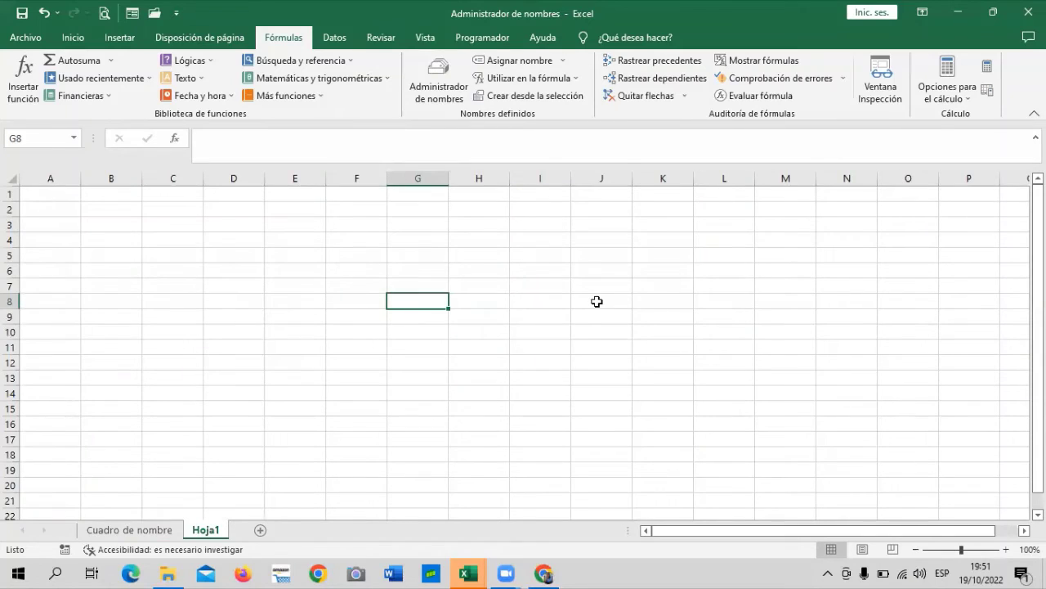
{"action": "left_click", "coordinate": [85, 220]}
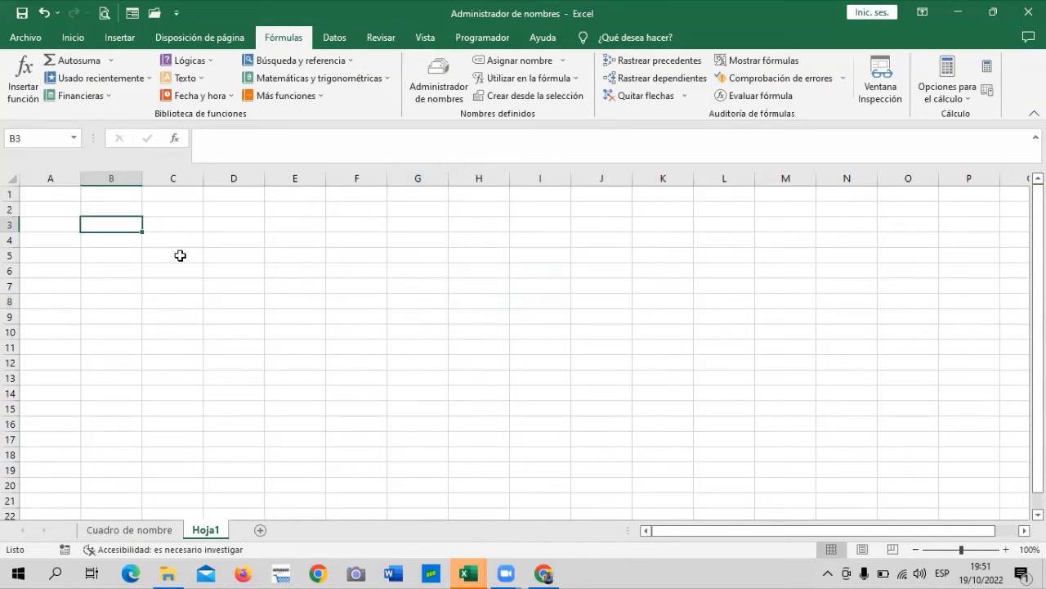
{"action": "key", "text": "F2"}
{"action": "type", "text": "CARLOS"}
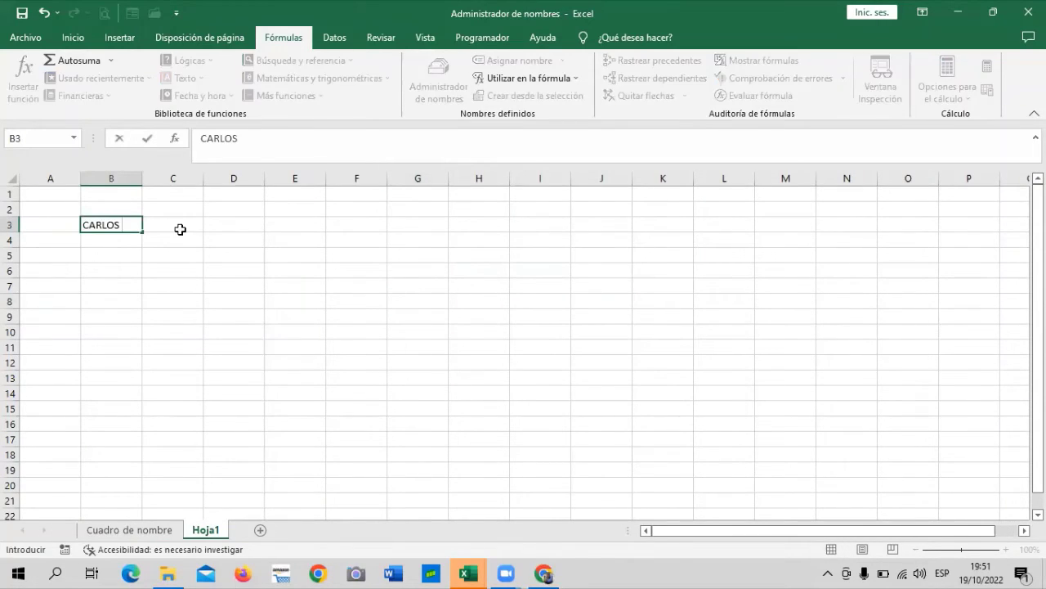
{"action": "left_click", "coordinate": [180, 230]}
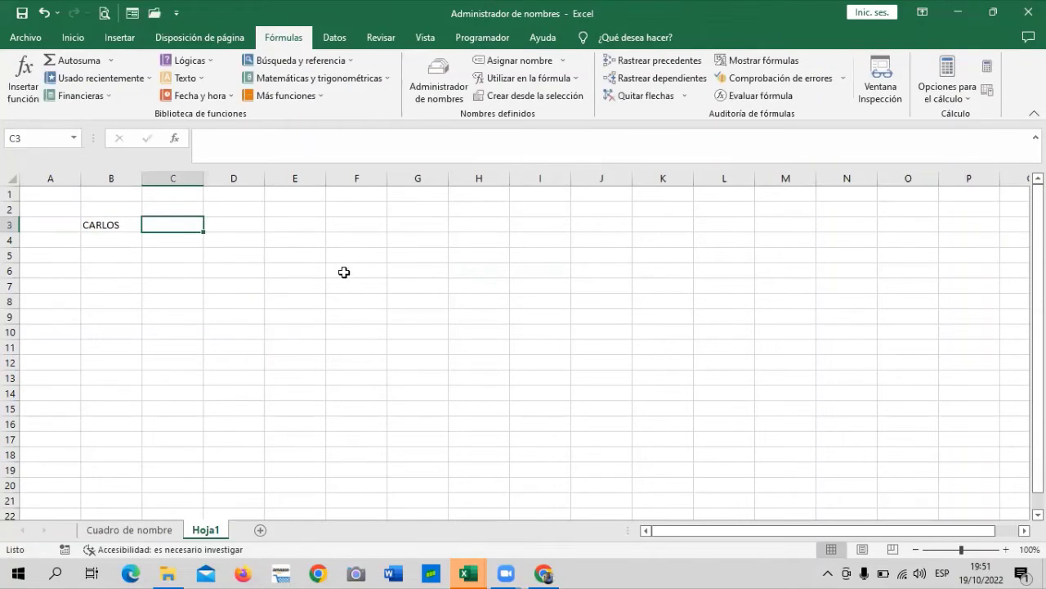
{"action": "type", "text": "5000"}
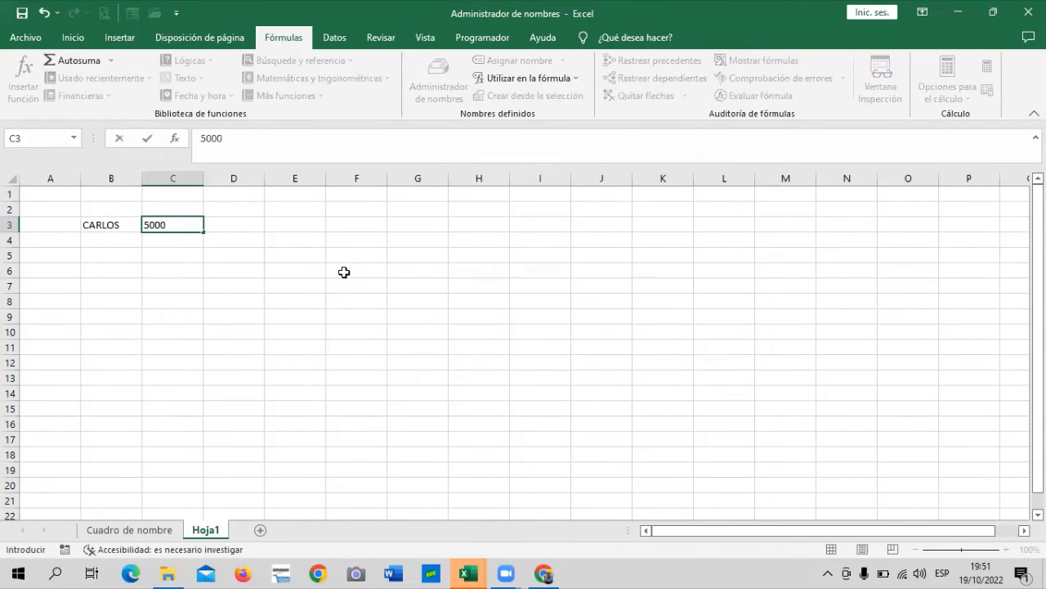
{"action": "key", "text": "BackSpace"}
{"action": "left_click", "coordinate": [239, 272]}
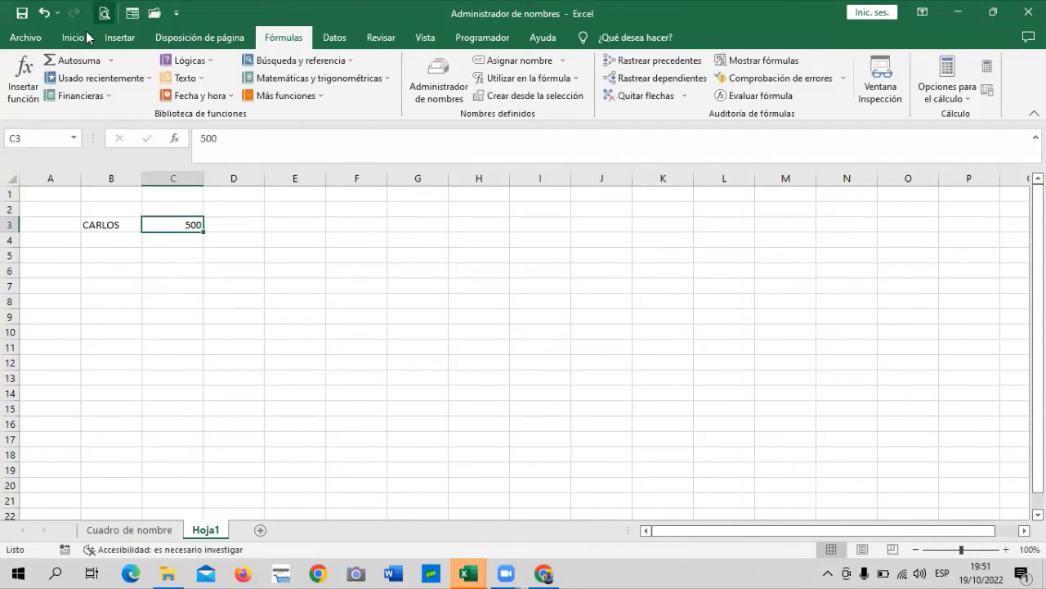
{"action": "key", "text": "Up"}
{"action": "key", "text": "Up"}
{"action": "key", "text": "Up"}
{"action": "key", "text": "Left"}
{"action": "scroll", "coordinate": [404, 89], "scroll_direction": "up", "scroll_amount": 4}
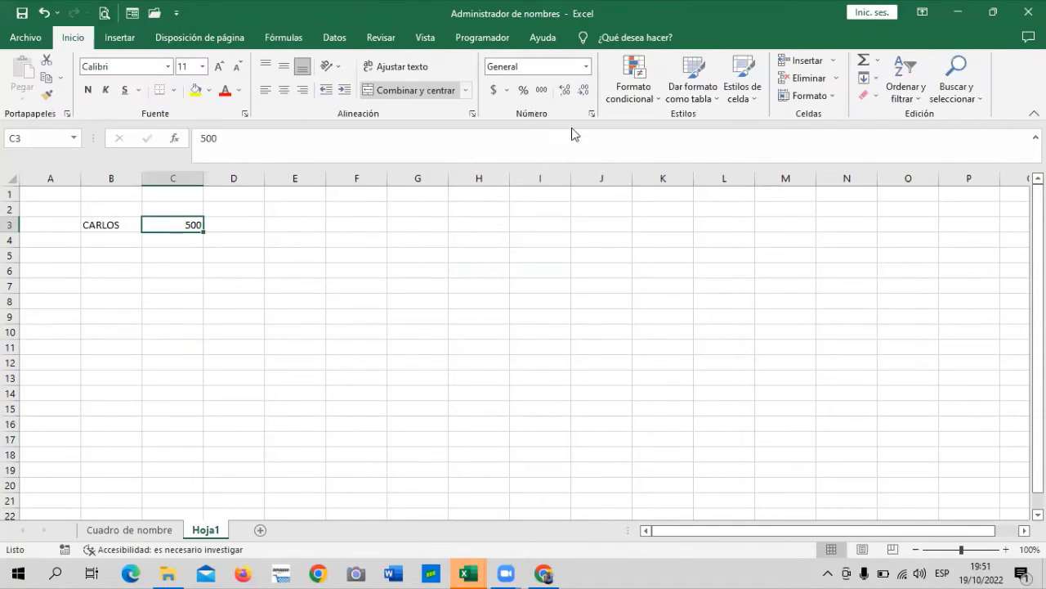
{"action": "left_click", "coordinate": [493, 90]}
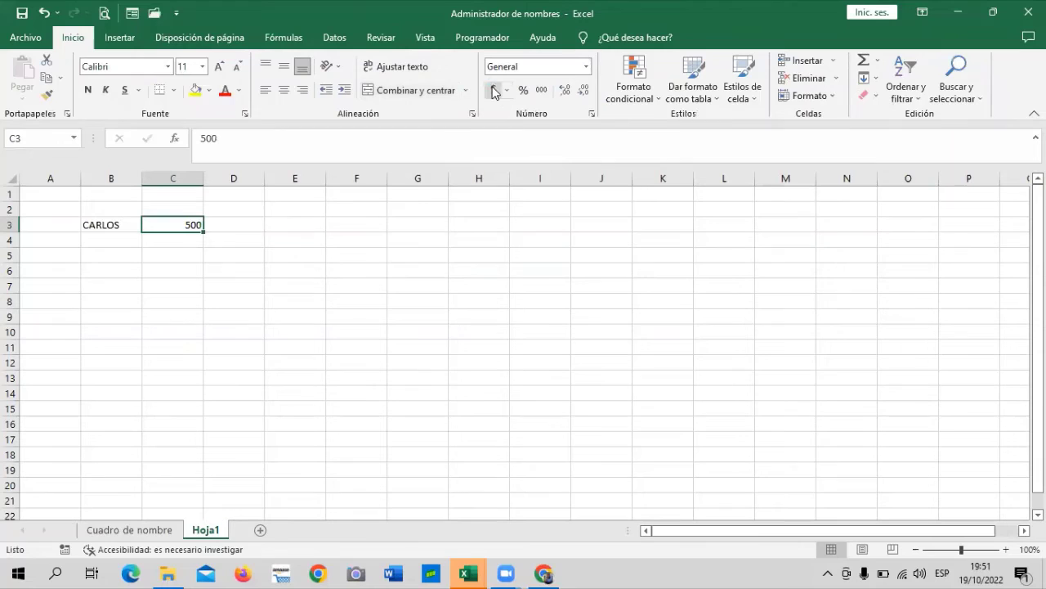
{"action": "left_click", "coordinate": [255, 223]}
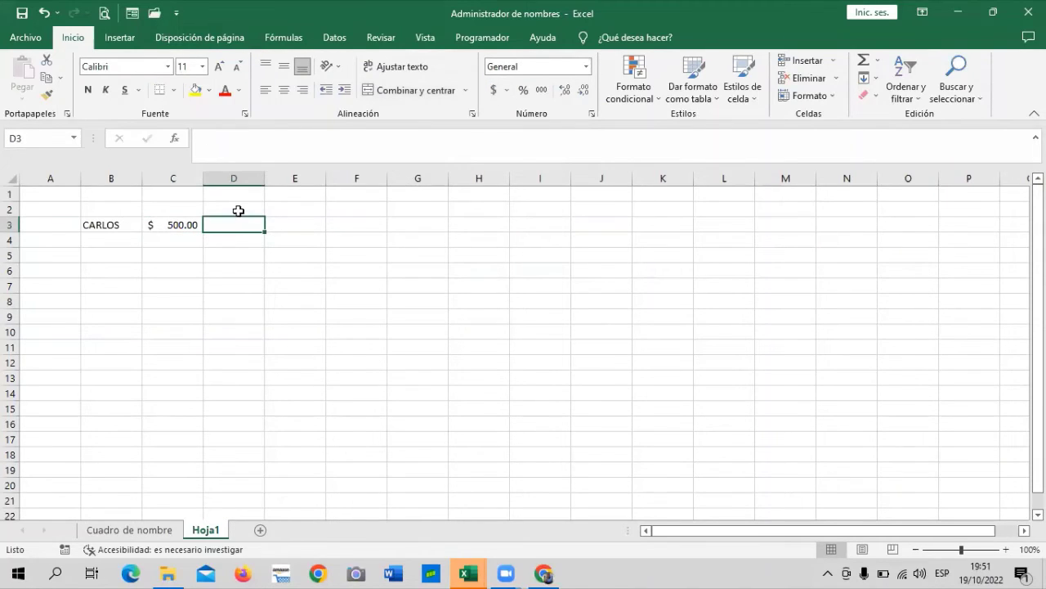
{"action": "left_click", "coordinate": [226, 204]}
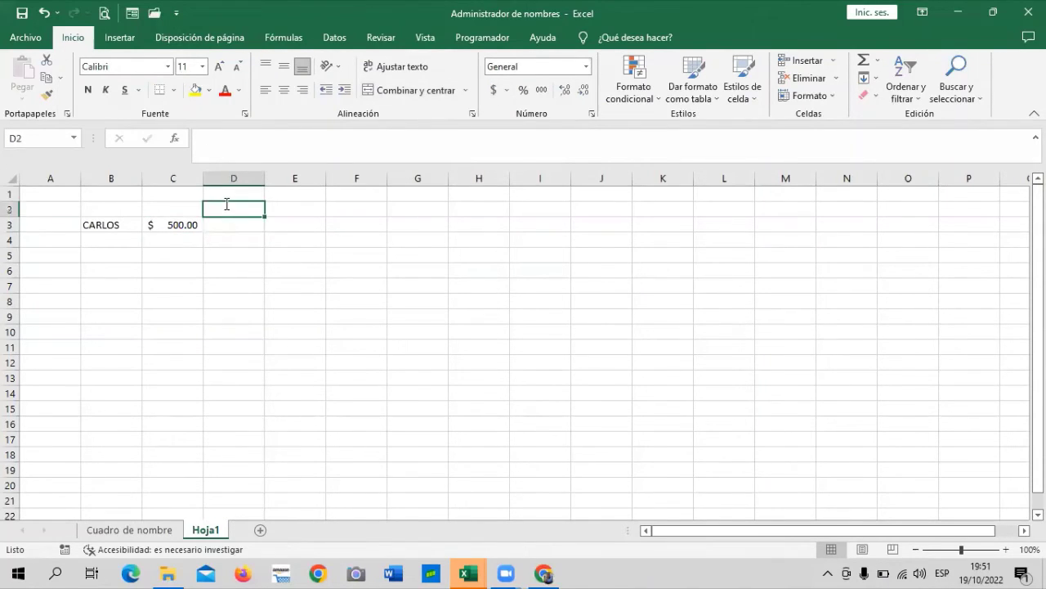
{"action": "type", "text": "ISSS"}
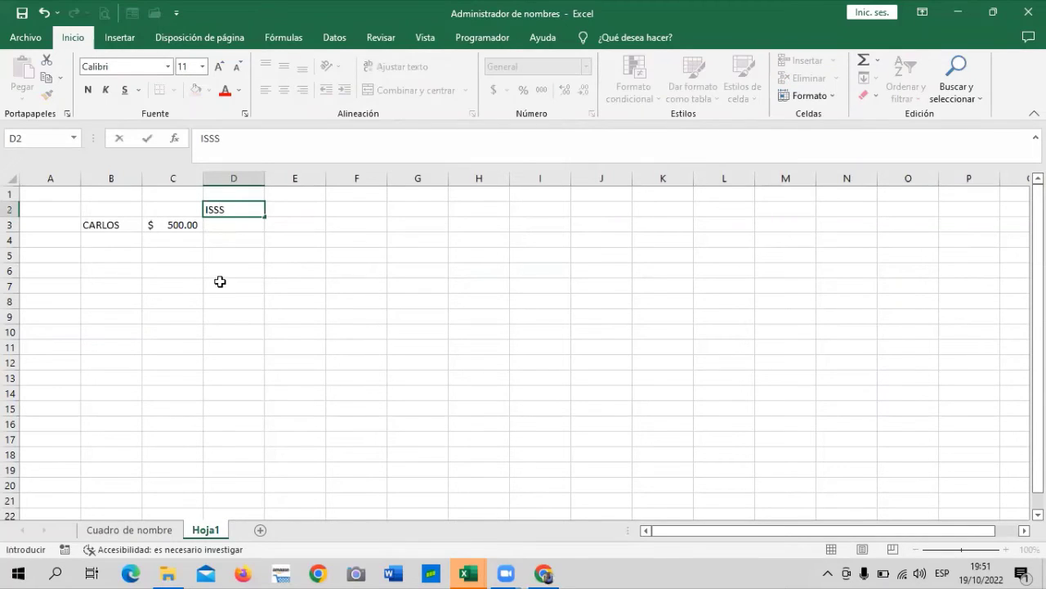
{"action": "left_click", "coordinate": [224, 221]}
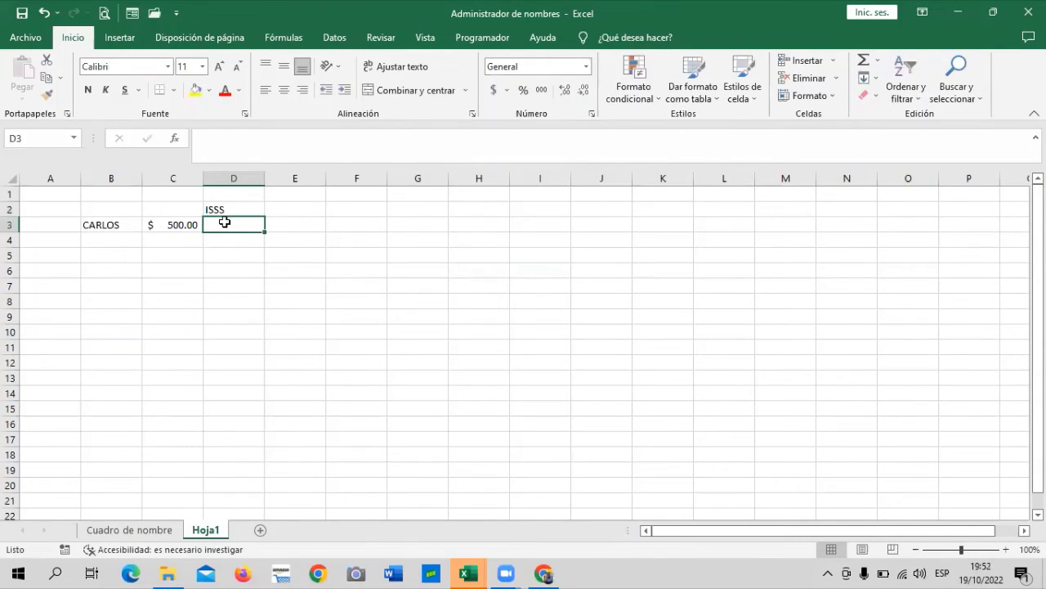
{"action": "type", "text": "="}
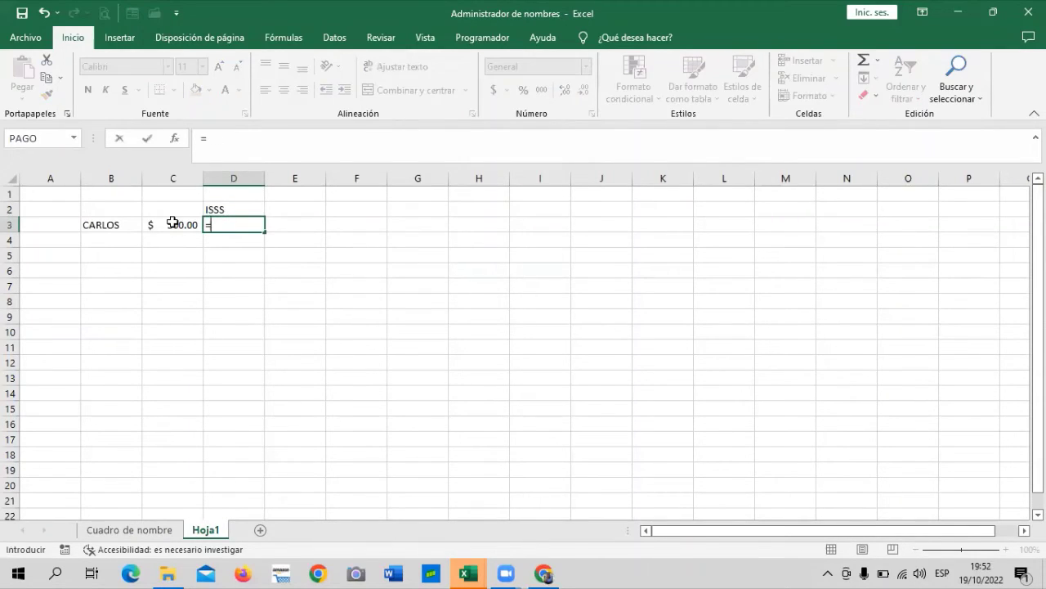
{"action": "left_click", "coordinate": [173, 223]}
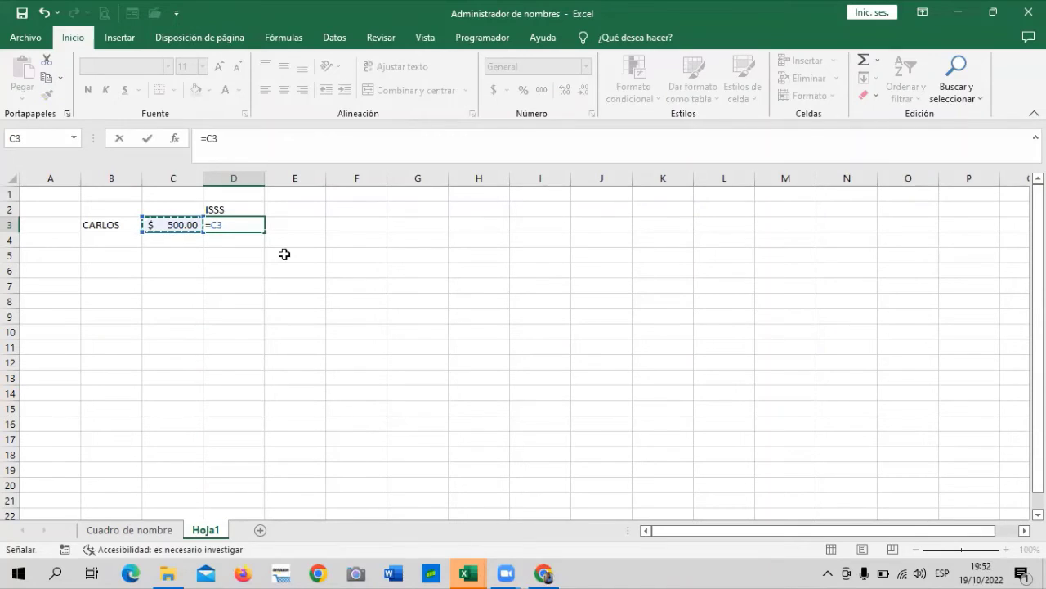
{"action": "type", "text": "*ISS"}
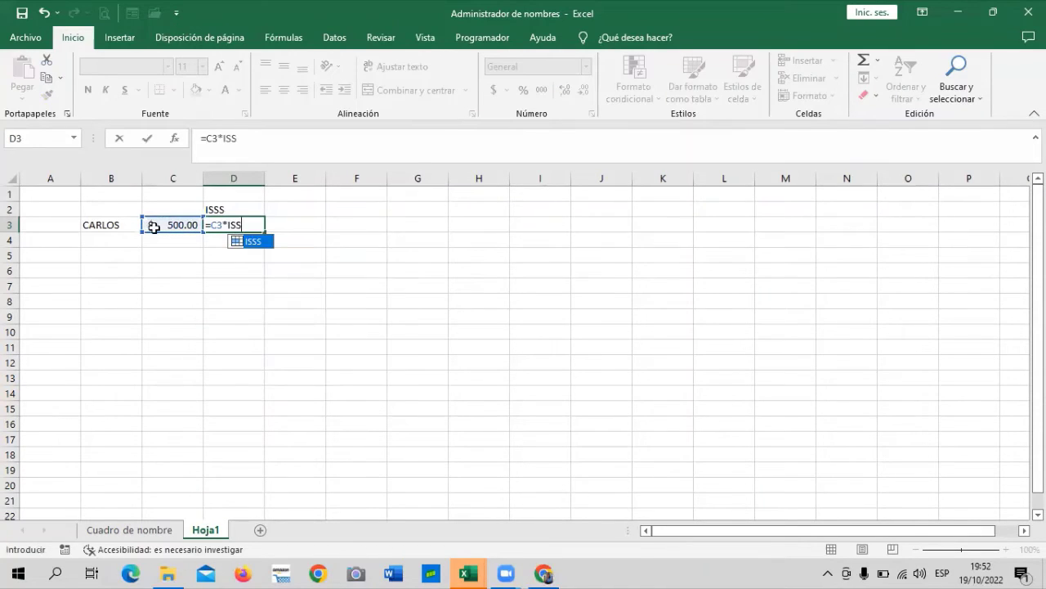
{"action": "double_click", "coordinate": [258, 241]}
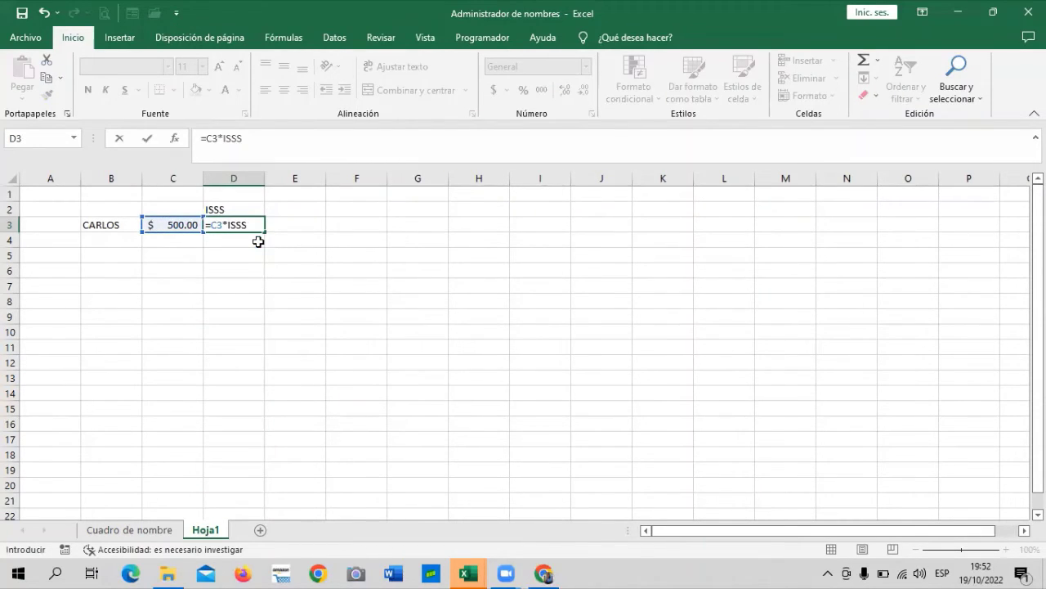
{"action": "key", "text": "Return"}
{"action": "left_click", "coordinate": [304, 220]}
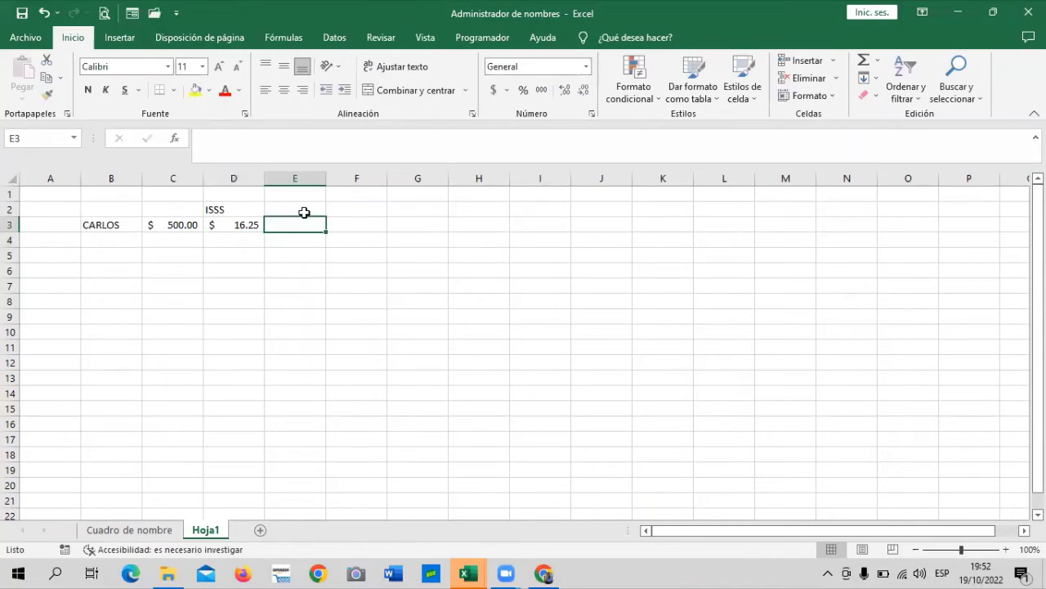
{"action": "left_click", "coordinate": [214, 222]}
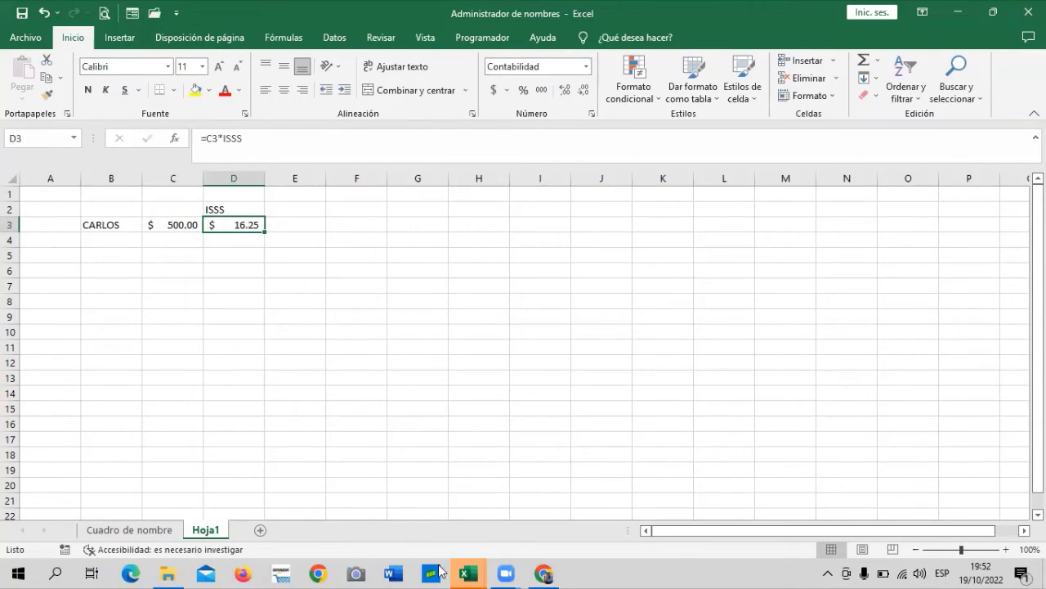
{"action": "left_click", "coordinate": [493, 310]}
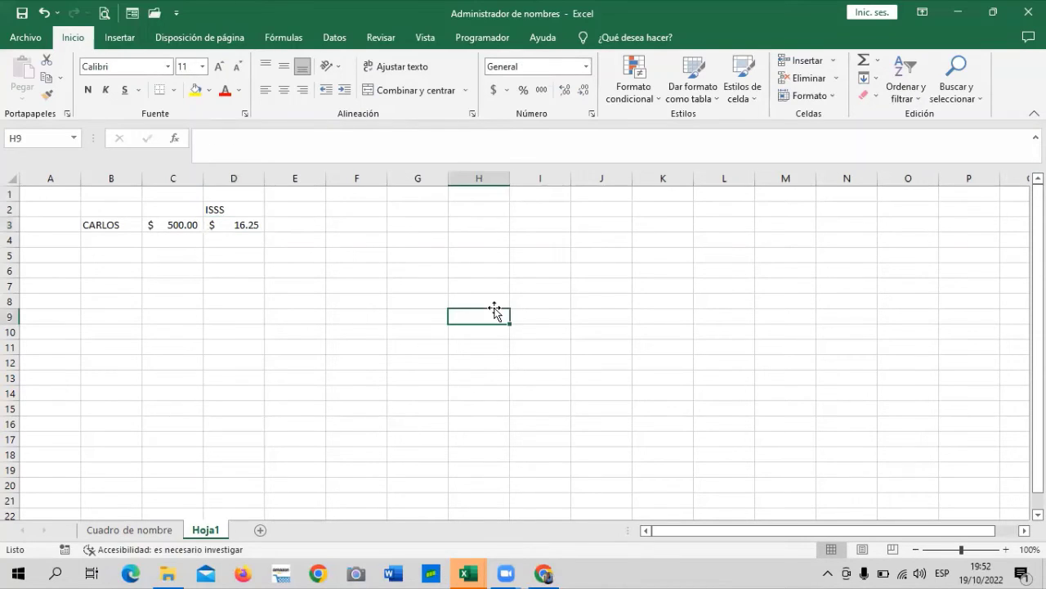
{"action": "left_click", "coordinate": [663, 251]}
{"action": "left_click", "coordinate": [113, 399]}
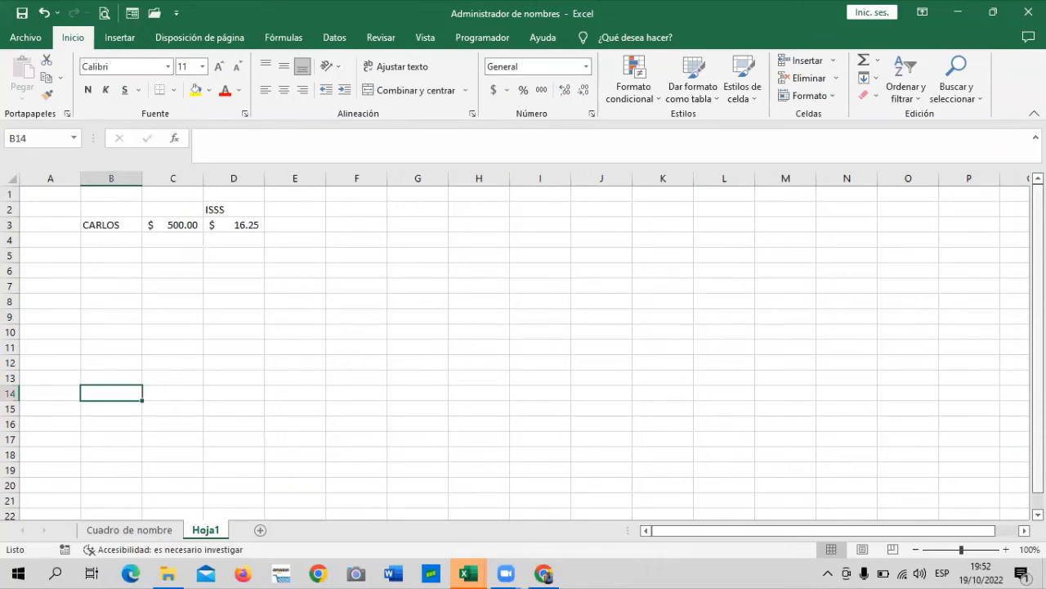
{"action": "scroll", "coordinate": [126, 532], "scroll_direction": "down", "scroll_amount": 1}
Step: Return to the Cuadro de nombre payroll sheet, select Renta cell E5, and show the Fórmulas ribbon
{"action": "left_click", "coordinate": [125, 530]}
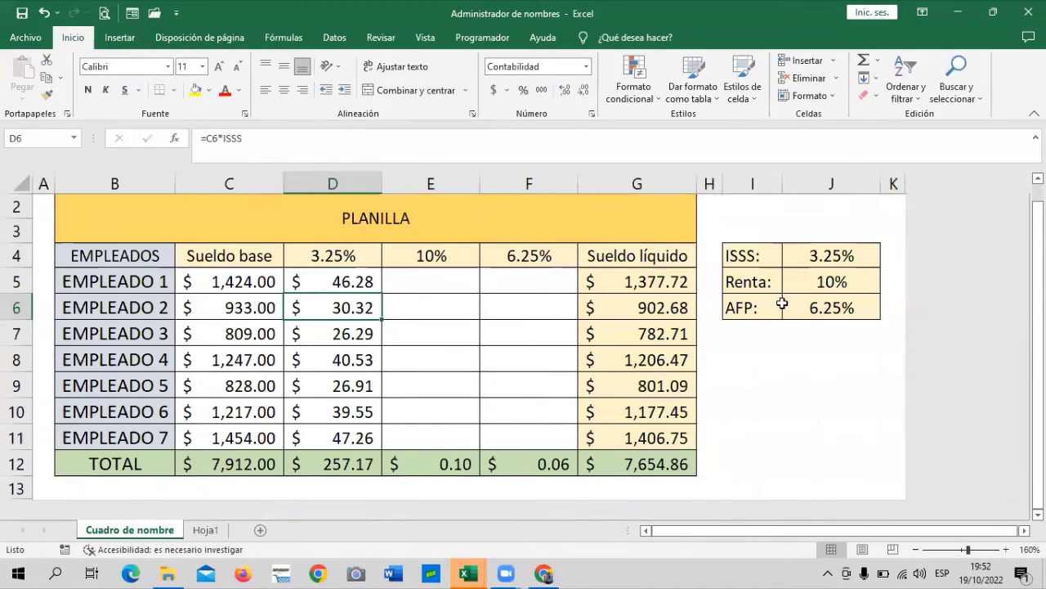
{"action": "left_click", "coordinate": [815, 285]}
{"action": "left_click", "coordinate": [443, 278]}
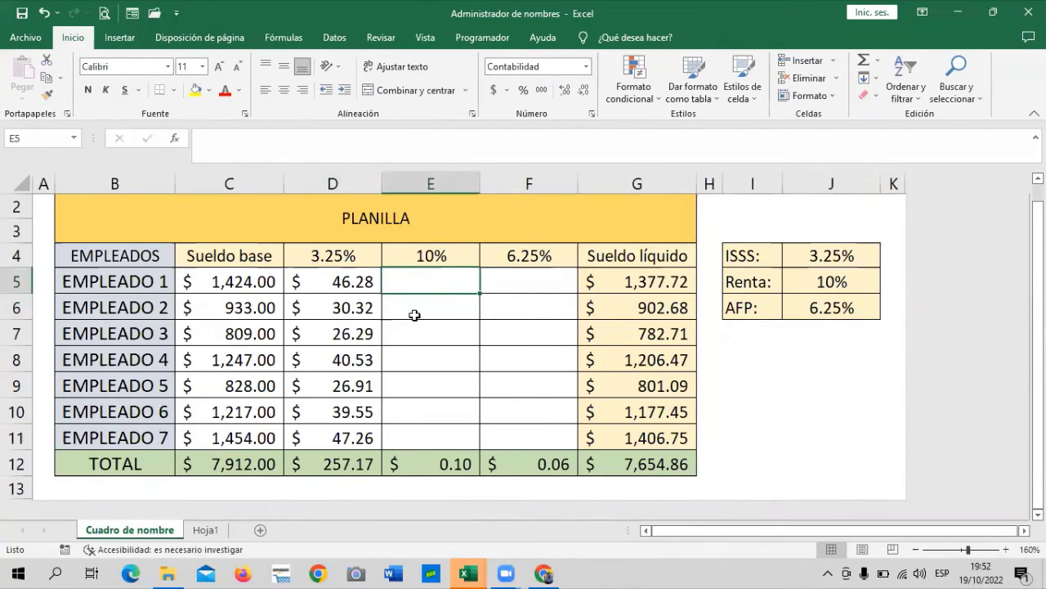
{"action": "left_click", "coordinate": [434, 374]}
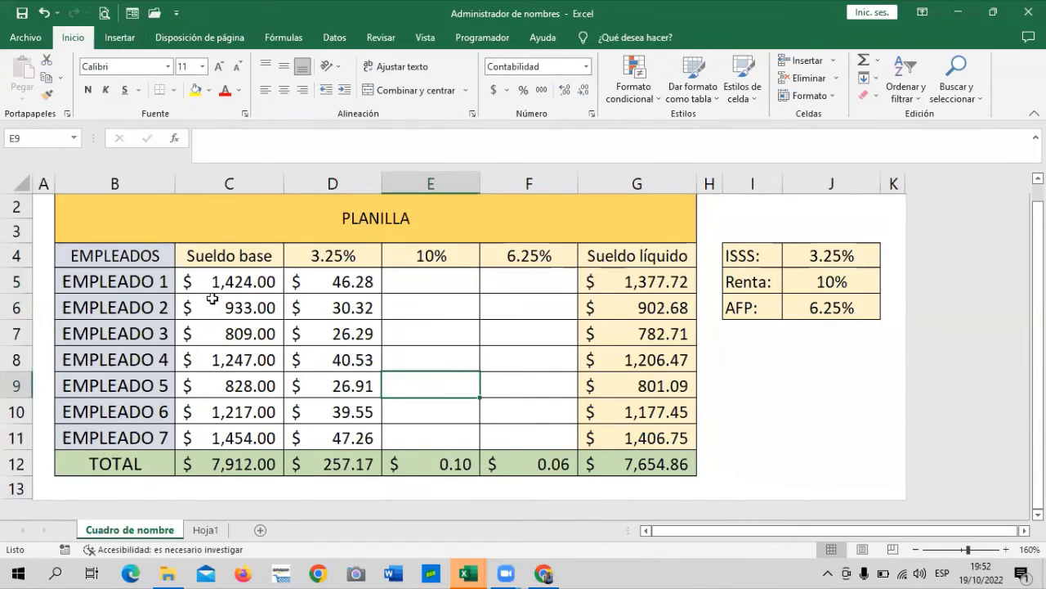
{"action": "left_click", "coordinate": [415, 279]}
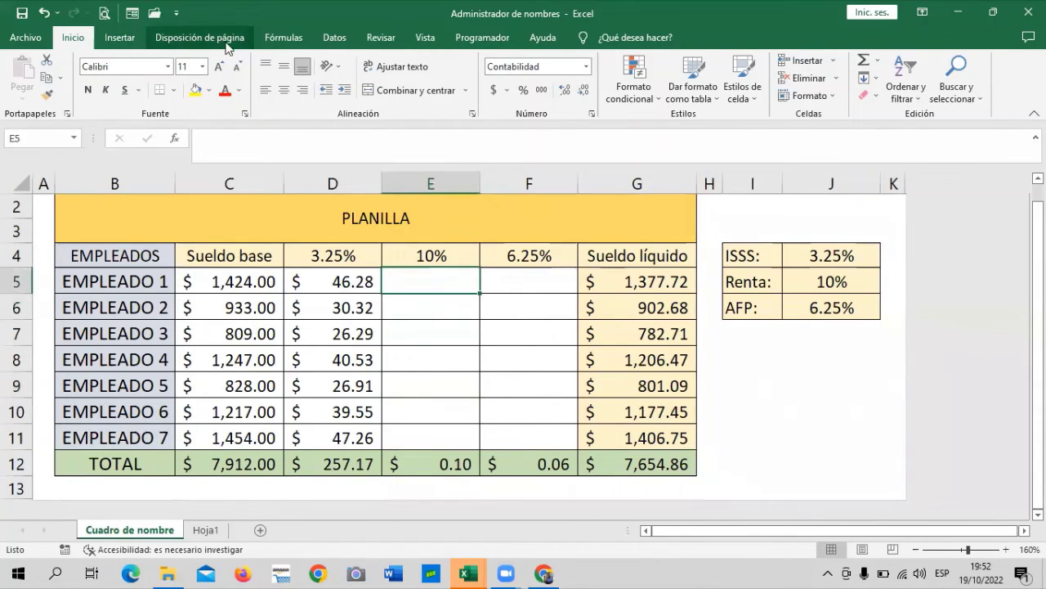
{"action": "left_click", "coordinate": [270, 41]}
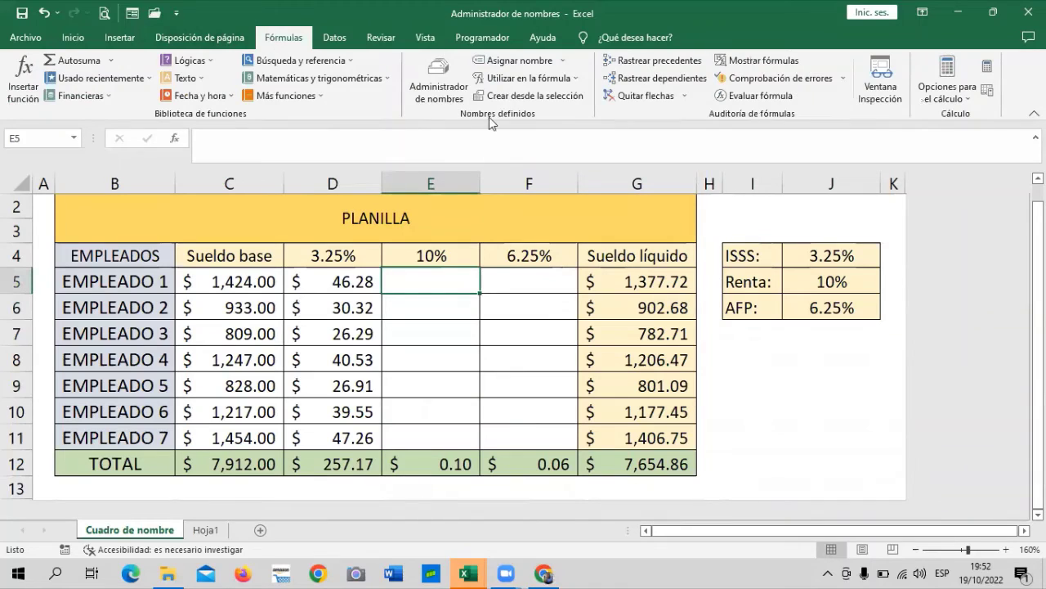
Step: In the Name Manager, create the workbook name RENTA referring to the constant 10%
{"action": "left_click", "coordinate": [441, 79]}
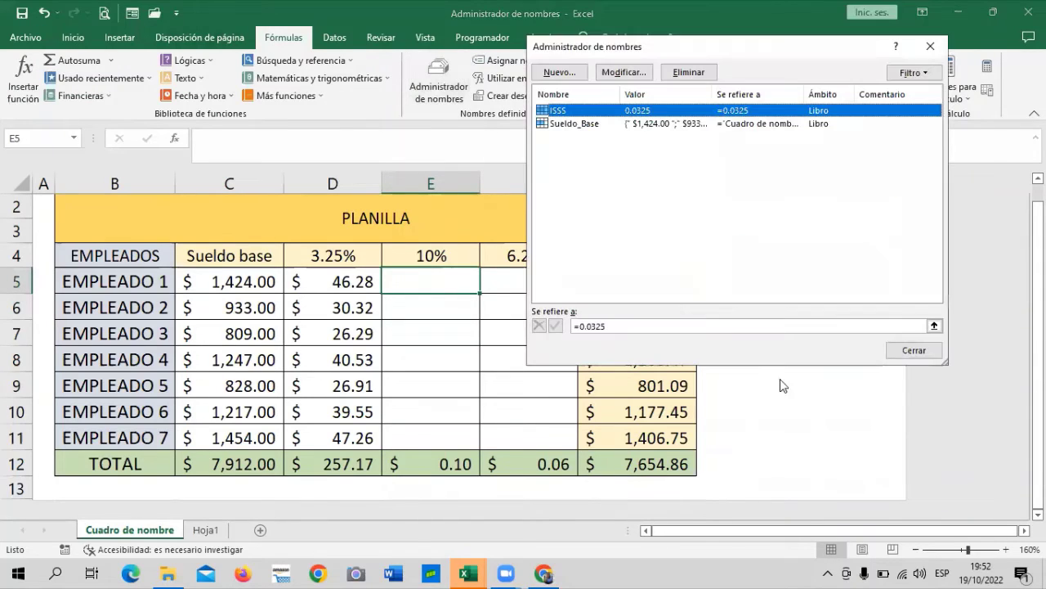
{"action": "left_click", "coordinate": [554, 76]}
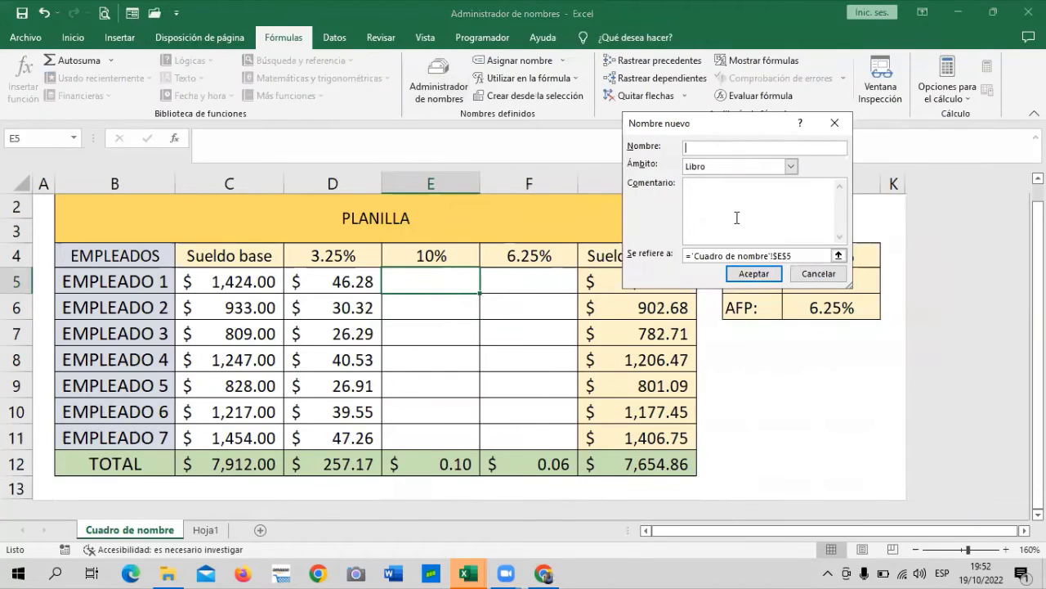
{"action": "type", "text": "REN"}
{"action": "type", "text": "TA"}
{"action": "left_click_drag", "start_coordinate": [761, 129], "coordinate": [674, 128]}
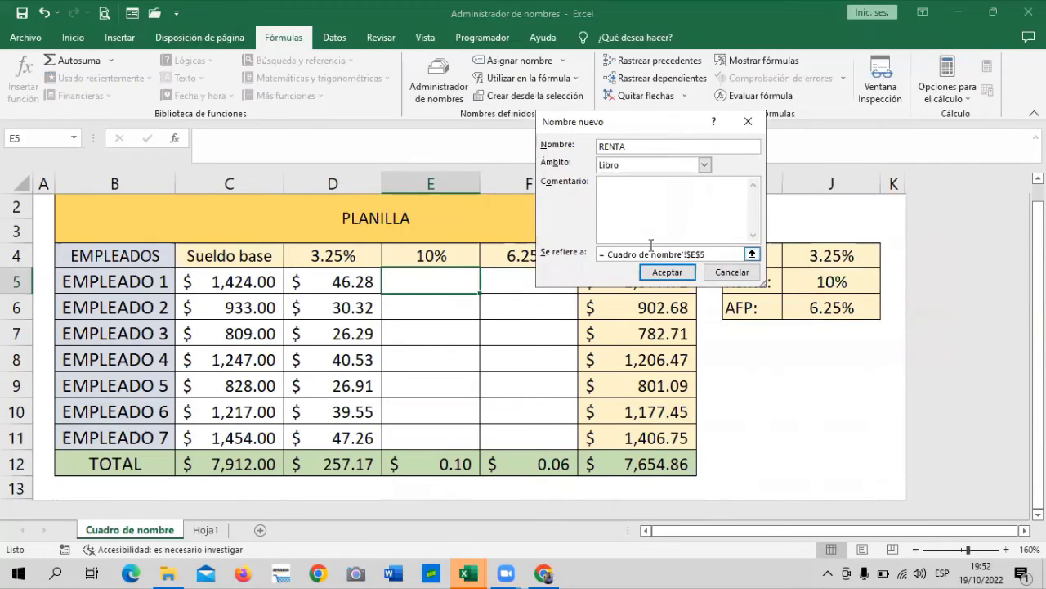
{"action": "left_click", "coordinate": [582, 255]}
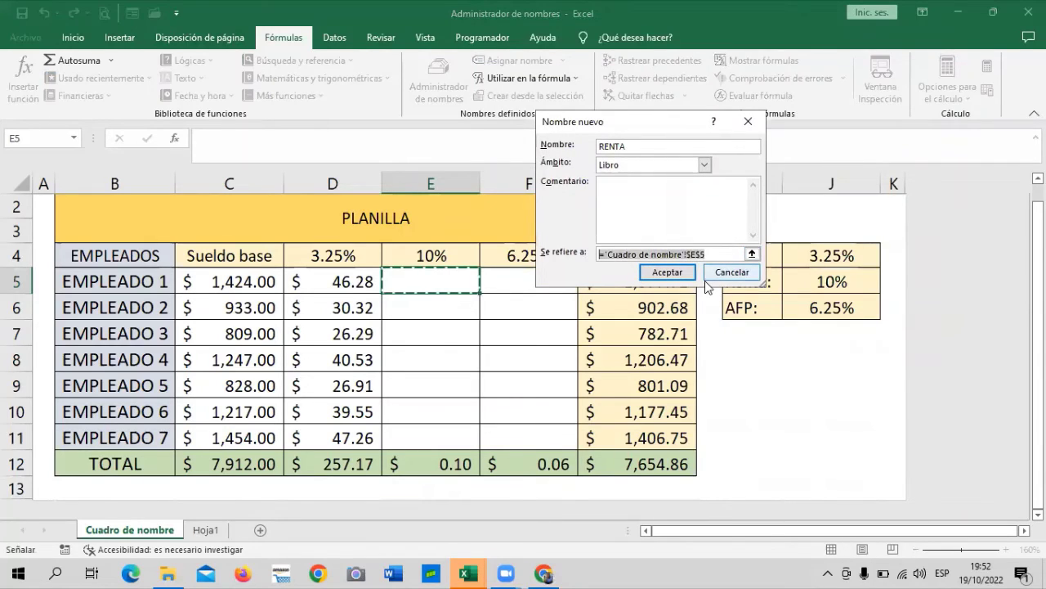
{"action": "key", "text": "BackSpace"}
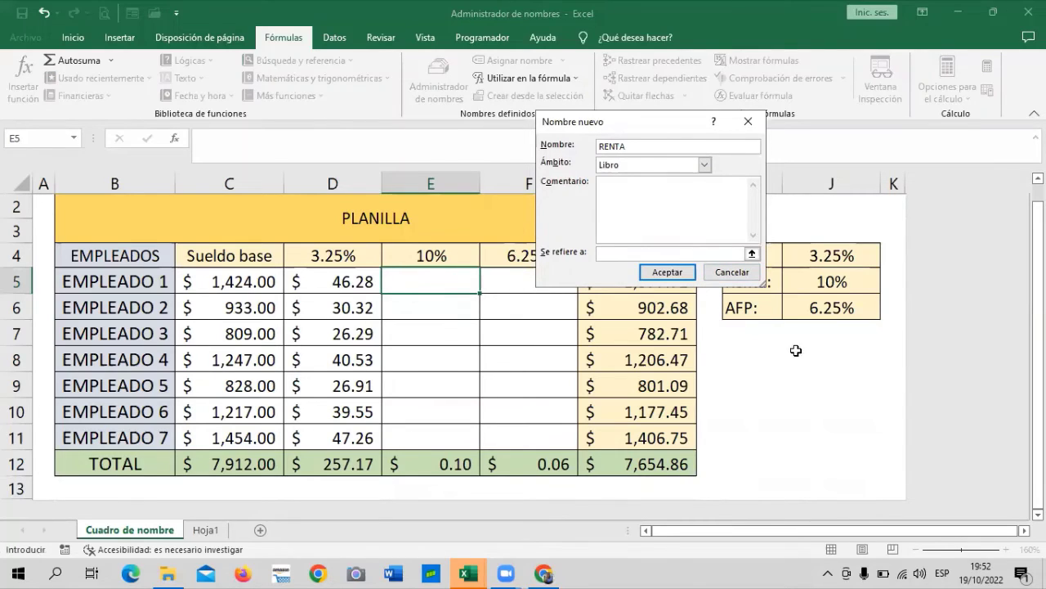
{"action": "type", "text": "10"}
{"action": "type", "text": "%"}
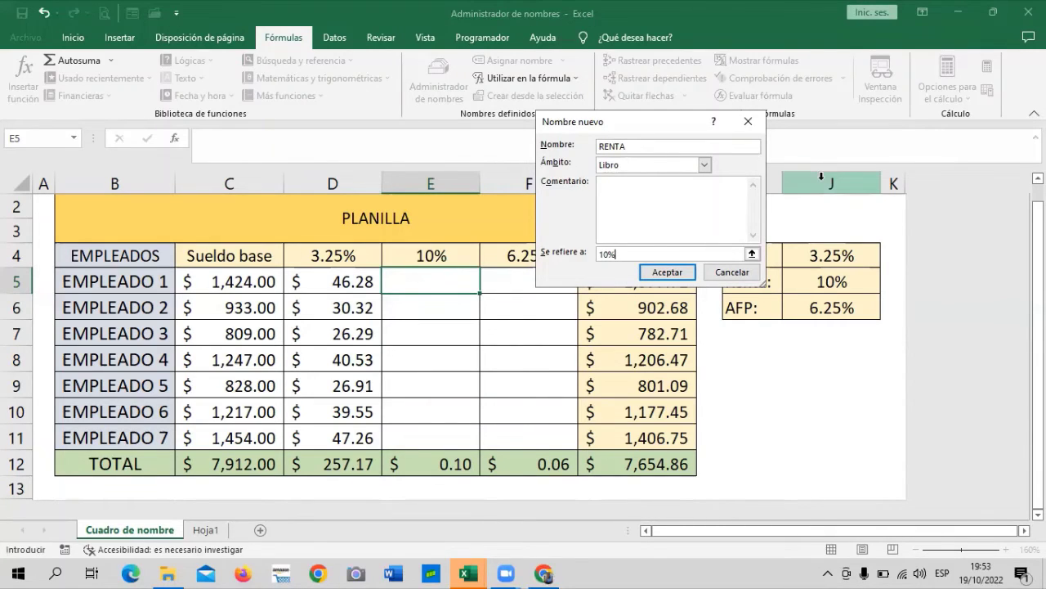
{"action": "left_click", "coordinate": [667, 272]}
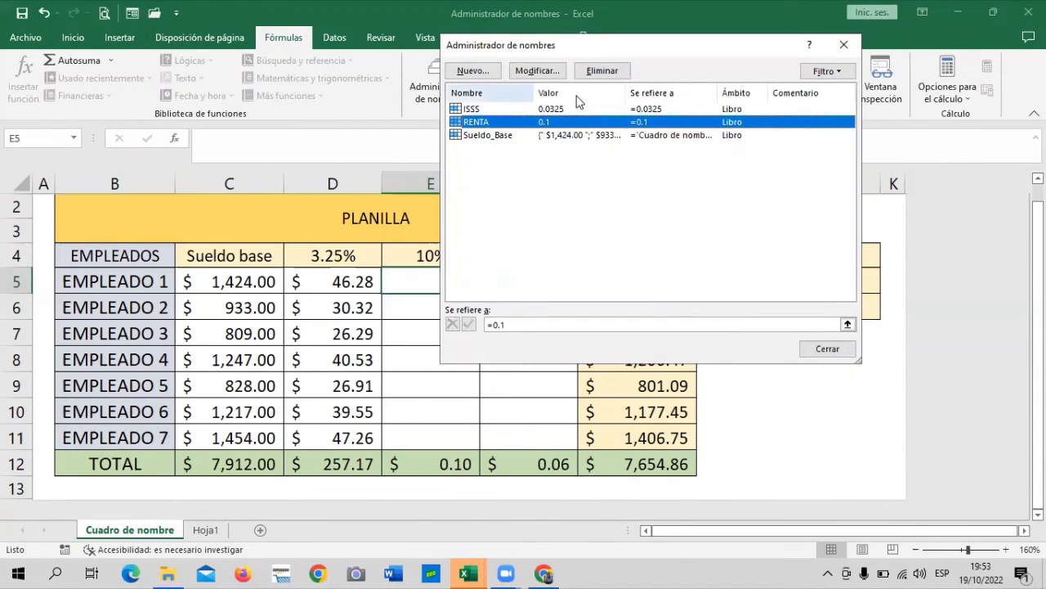
{"action": "left_click", "coordinate": [827, 349]}
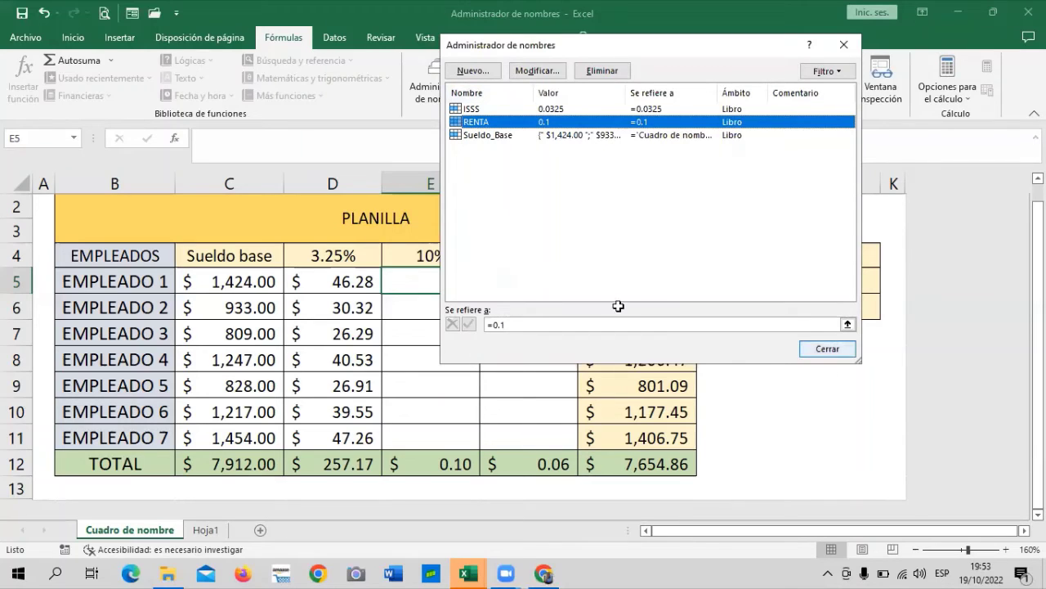
{"action": "left_click", "coordinate": [390, 364]}
Step: Enter =C5*RENTA in E5 and fill it down to E11, giving a 791.30 Renta total
{"action": "left_click", "coordinate": [428, 278]}
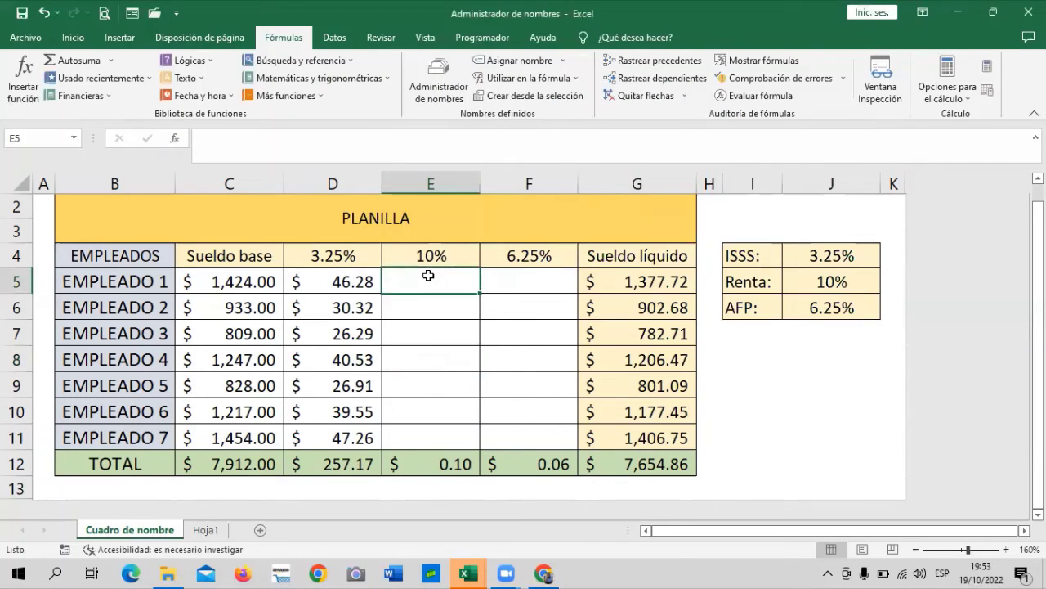
{"action": "type", "text": "="}
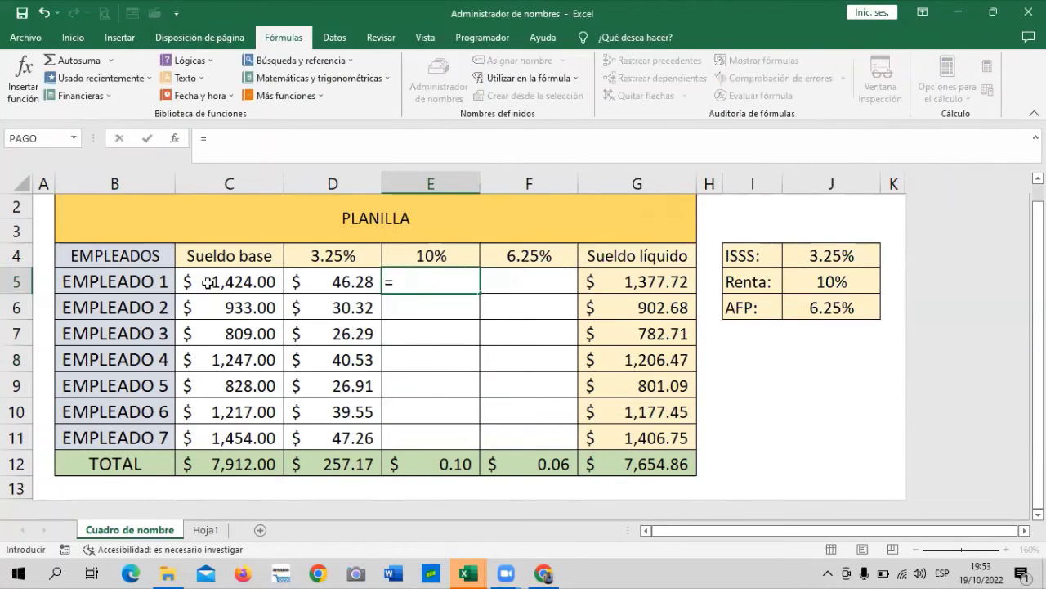
{"action": "left_click", "coordinate": [207, 281]}
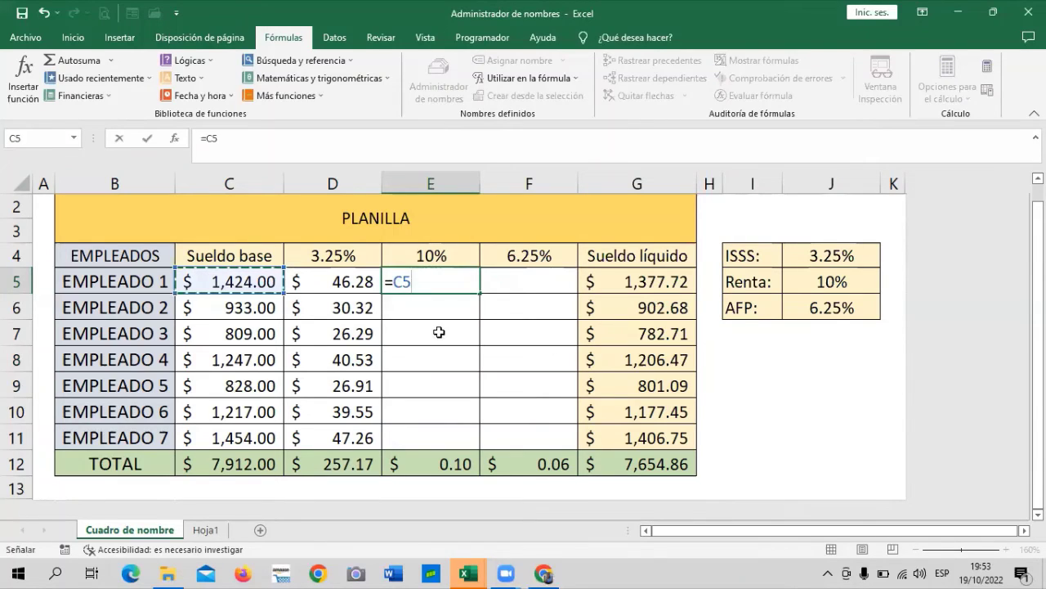
{"action": "type", "text": "*"}
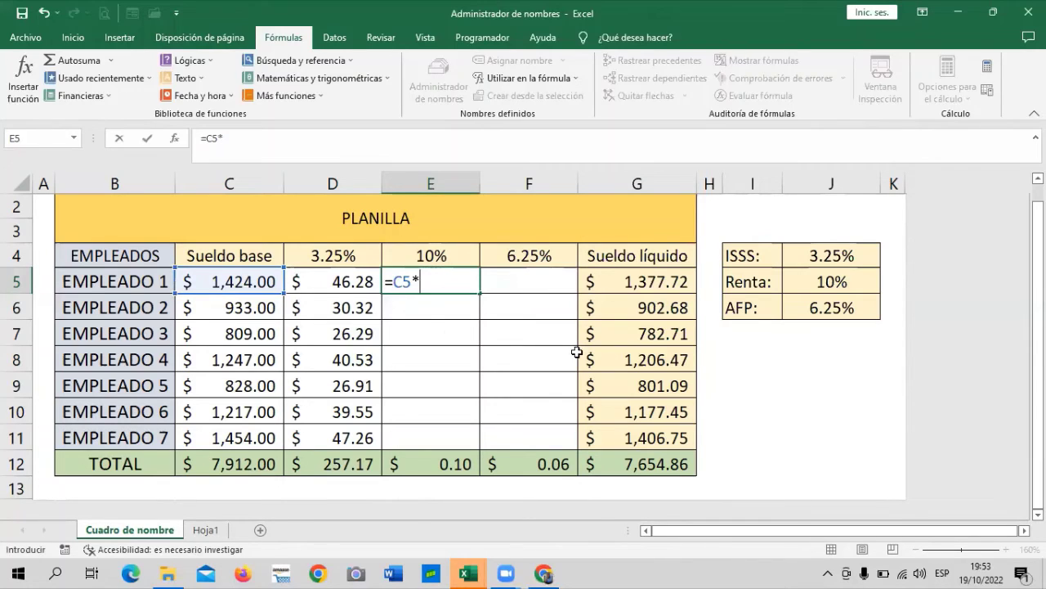
{"action": "type", "text": "RENTA"}
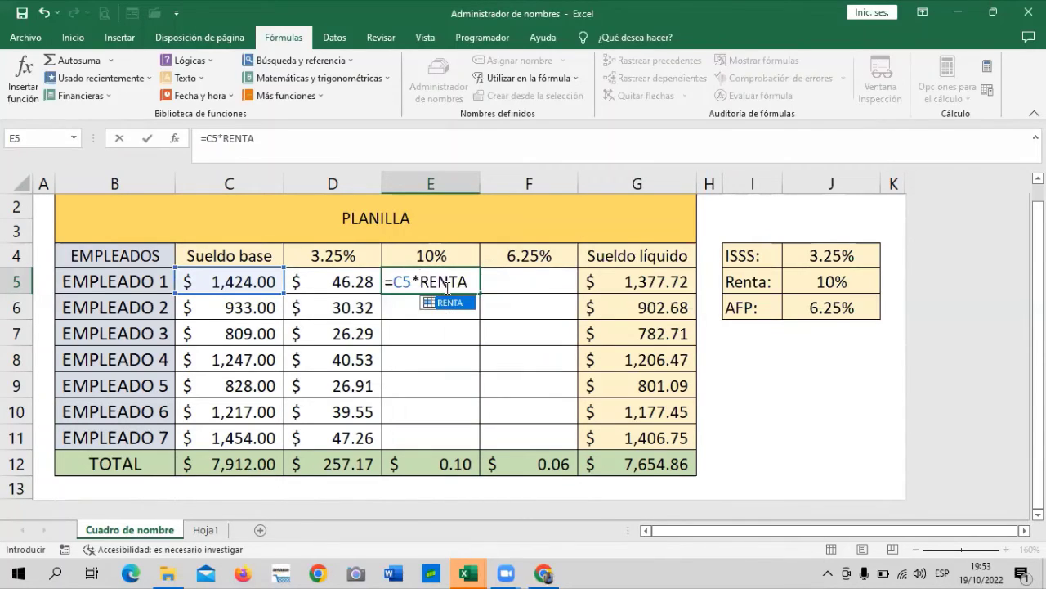
{"action": "double_click", "coordinate": [442, 300]}
{"action": "key", "text": "Return"}
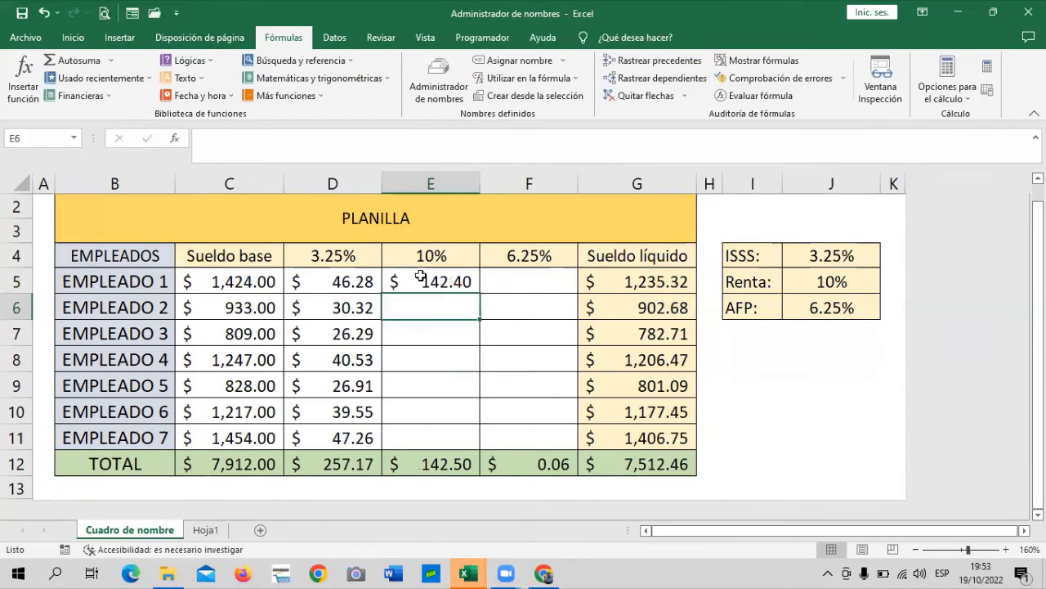
{"action": "left_click", "coordinate": [420, 278]}
{"action": "left_click", "coordinate": [244, 278]}
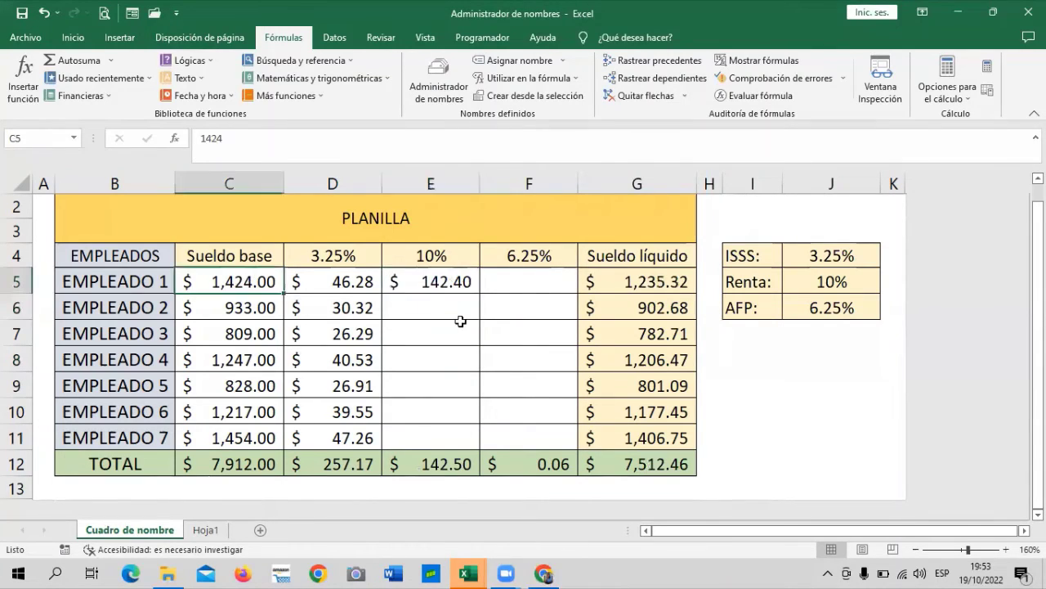
{"action": "left_click", "coordinate": [434, 281]}
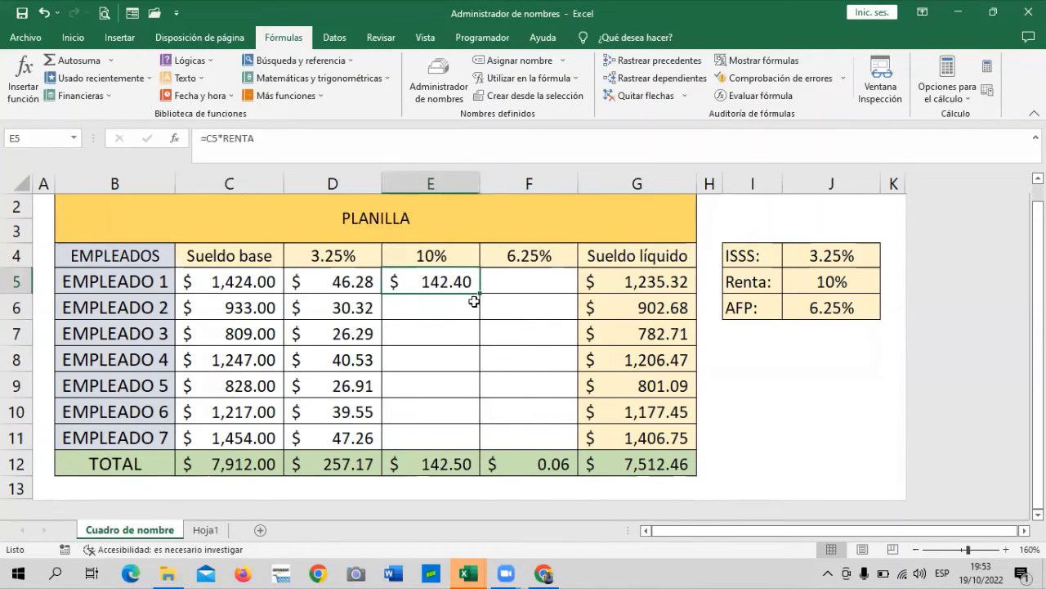
{"action": "left_click_drag", "start_coordinate": [476, 300], "coordinate": [495, 448]}
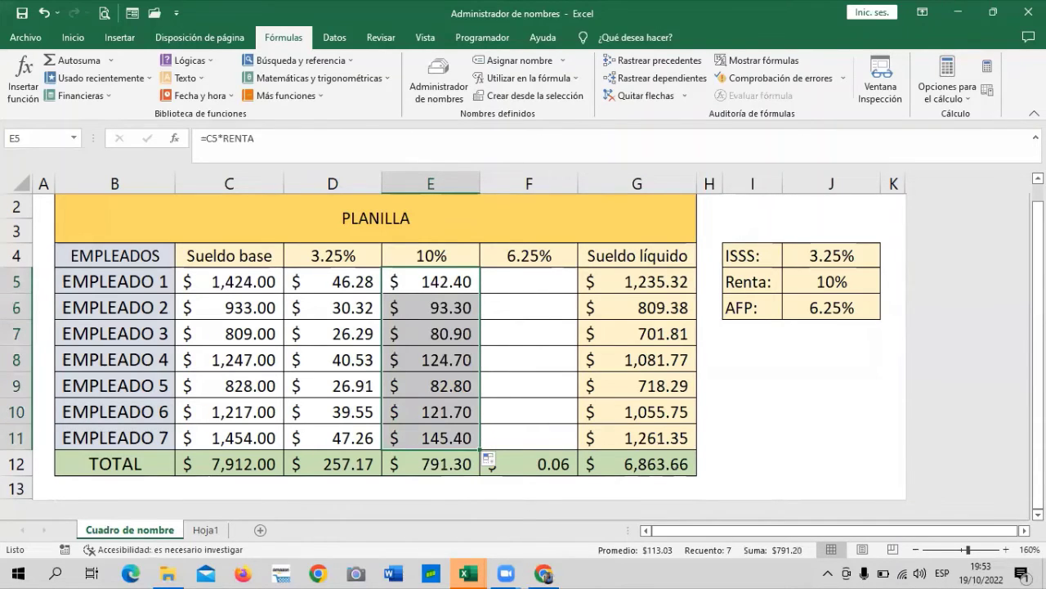
Step: On the course page, open lesson 2.6 and scroll down to 'Creación de una constante'
{"action": "key", "text": "alt+Tab"}
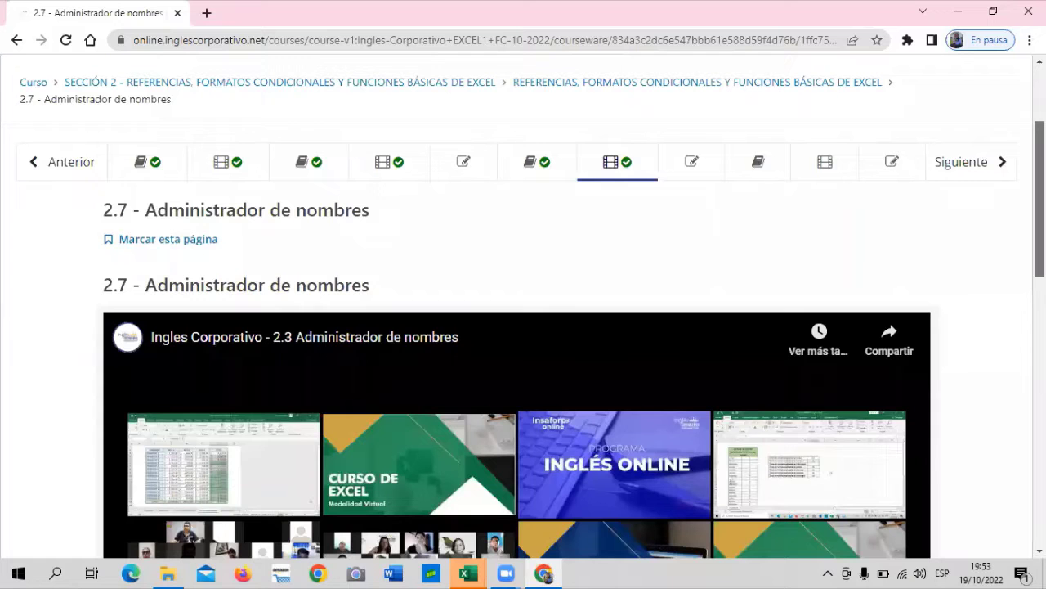
{"action": "scroll", "coordinate": [532, 226], "scroll_direction": "up", "scroll_amount": 1}
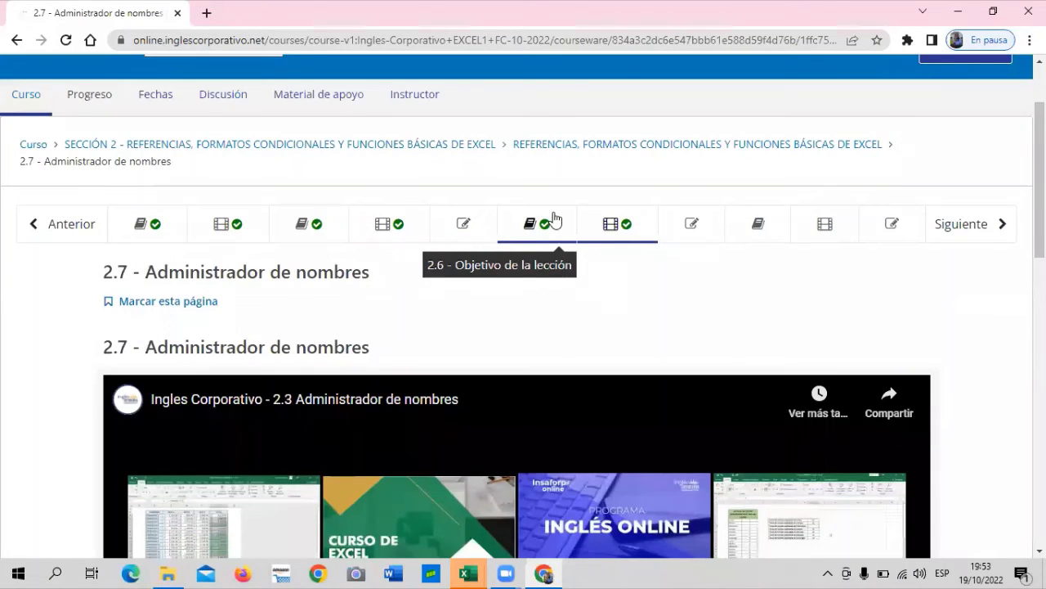
{"action": "left_click", "coordinate": [555, 221]}
{"action": "scroll", "coordinate": [642, 288], "scroll_direction": "down", "scroll_amount": 5}
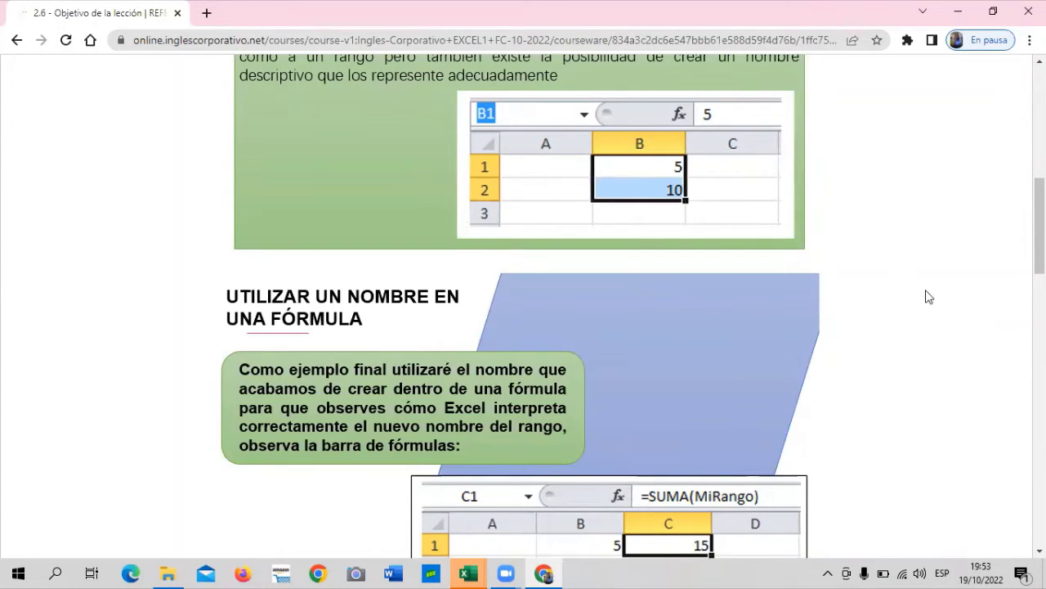
{"action": "scroll", "coordinate": [953, 246], "scroll_direction": "down", "scroll_amount": 1}
{"action": "scroll", "coordinate": [1009, 302], "scroll_direction": "down", "scroll_amount": 3}
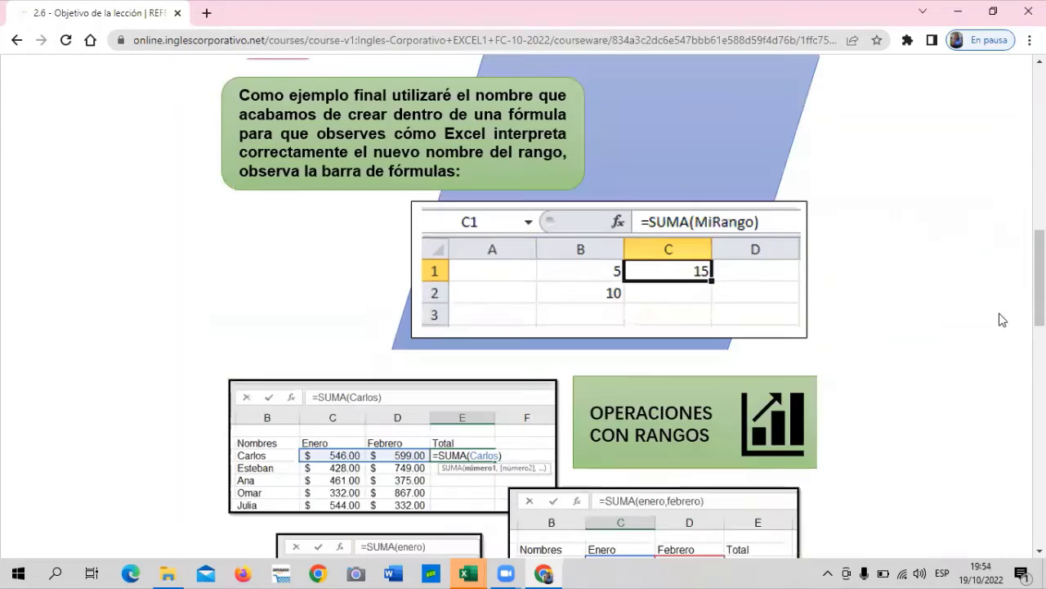
{"action": "scroll", "coordinate": [992, 326], "scroll_direction": "down", "scroll_amount": 4}
{"action": "scroll", "coordinate": [267, 286], "scroll_direction": "down", "scroll_amount": 2}
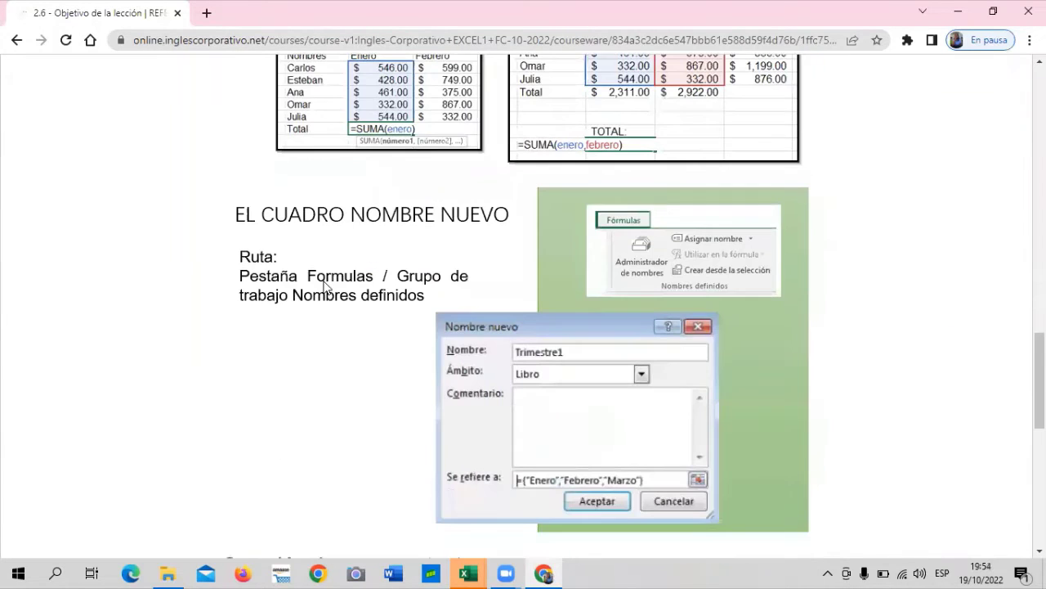
{"action": "scroll", "coordinate": [368, 278], "scroll_direction": "down", "scroll_amount": 1}
{"action": "scroll", "coordinate": [285, 304], "scroll_direction": "down", "scroll_amount": 4}
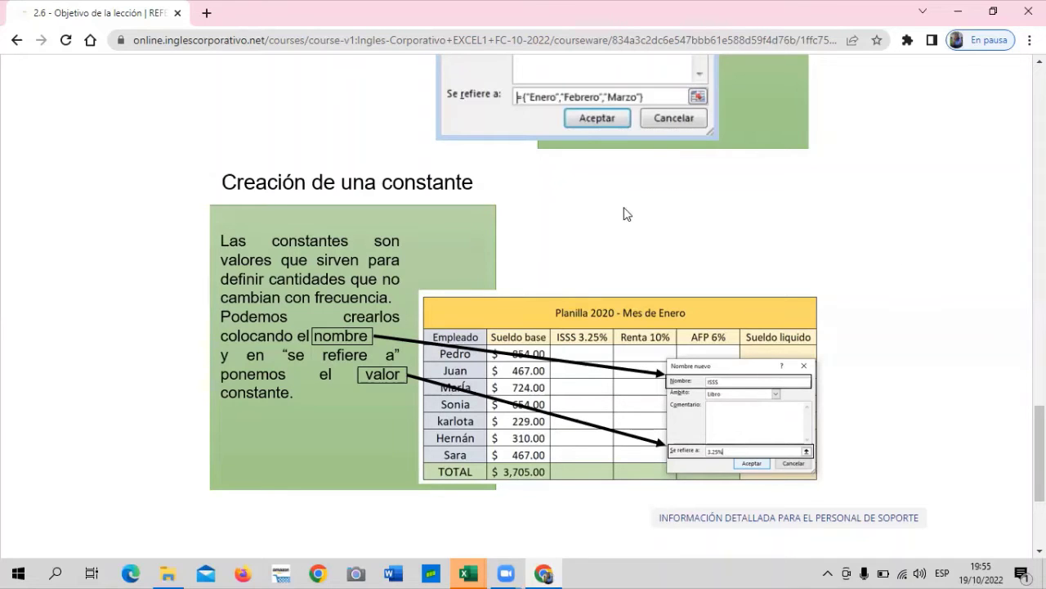
Step: Scroll back up the lesson to review 'El cuadro Nombre nuevo' and 'Creación de una constante'
{"action": "scroll", "coordinate": [594, 229], "scroll_direction": "down", "scroll_amount": 3}
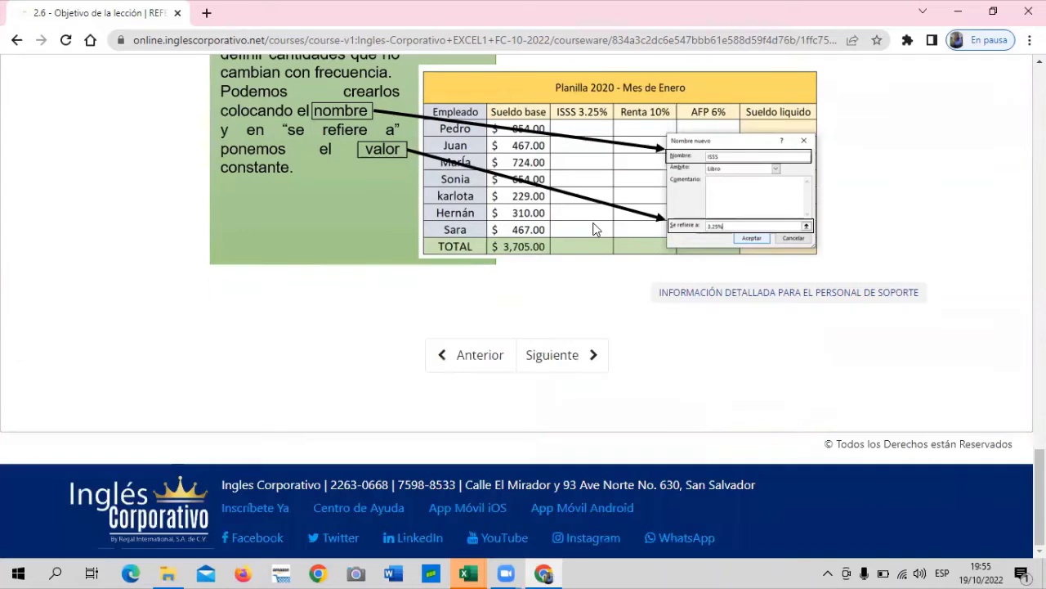
{"action": "scroll", "coordinate": [593, 228], "scroll_direction": "up", "scroll_amount": 3}
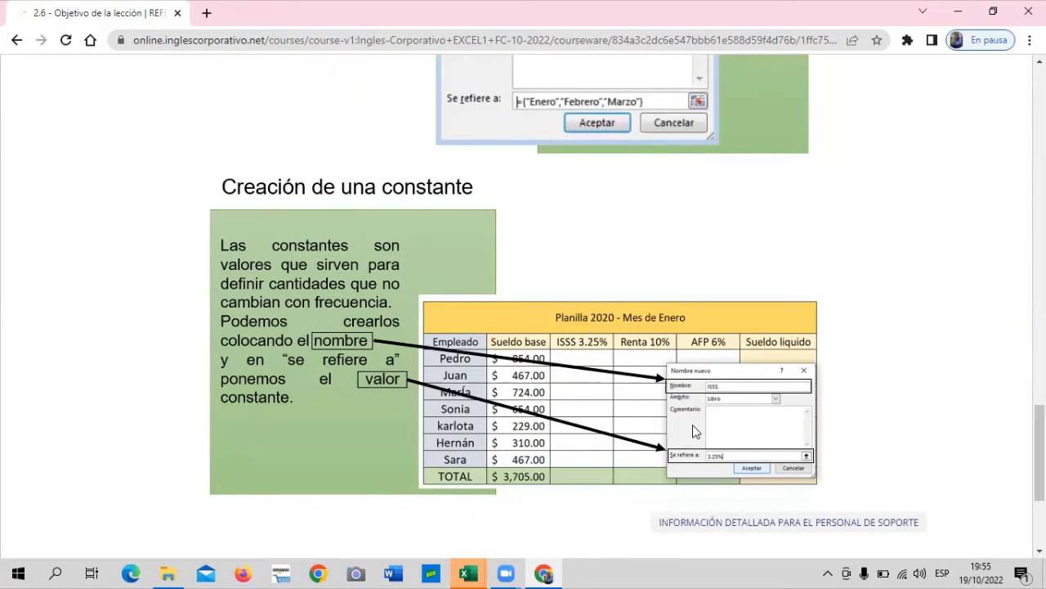
{"action": "scroll", "coordinate": [693, 425], "scroll_direction": "up", "scroll_amount": 3}
{"action": "scroll", "coordinate": [664, 418], "scroll_direction": "up", "scroll_amount": 2}
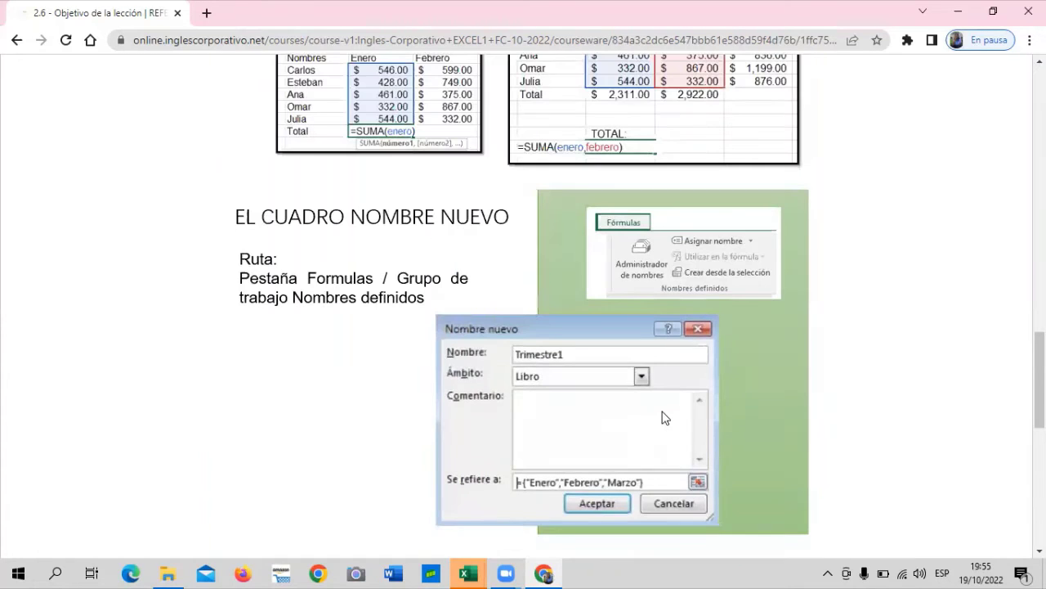
{"action": "scroll", "coordinate": [662, 407], "scroll_direction": "up", "scroll_amount": 2}
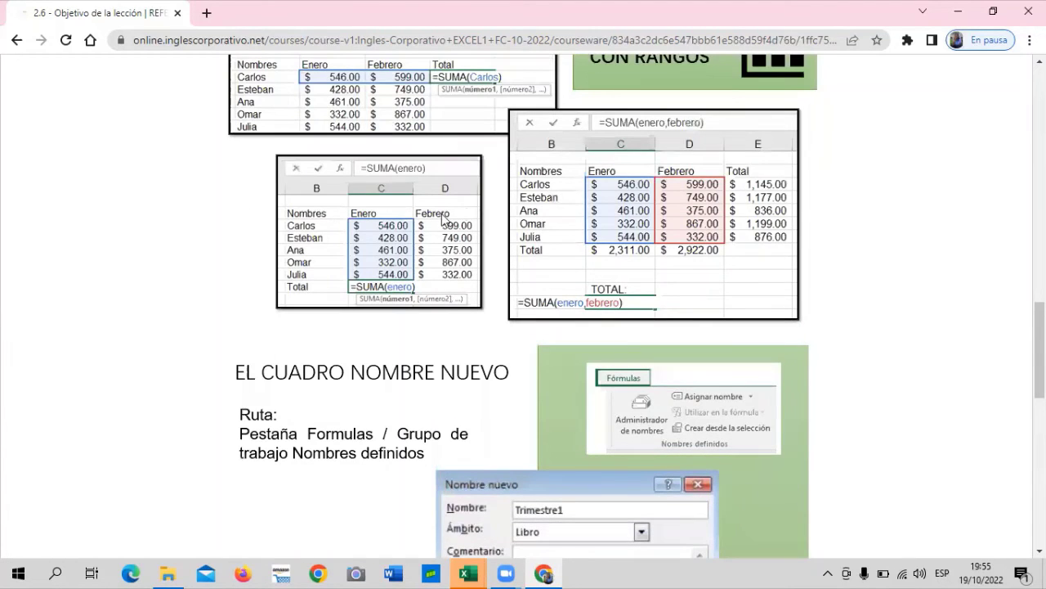
{"action": "scroll", "coordinate": [407, 271], "scroll_direction": "up", "scroll_amount": 4}
{"action": "scroll", "coordinate": [937, 283], "scroll_direction": "down", "scroll_amount": 7}
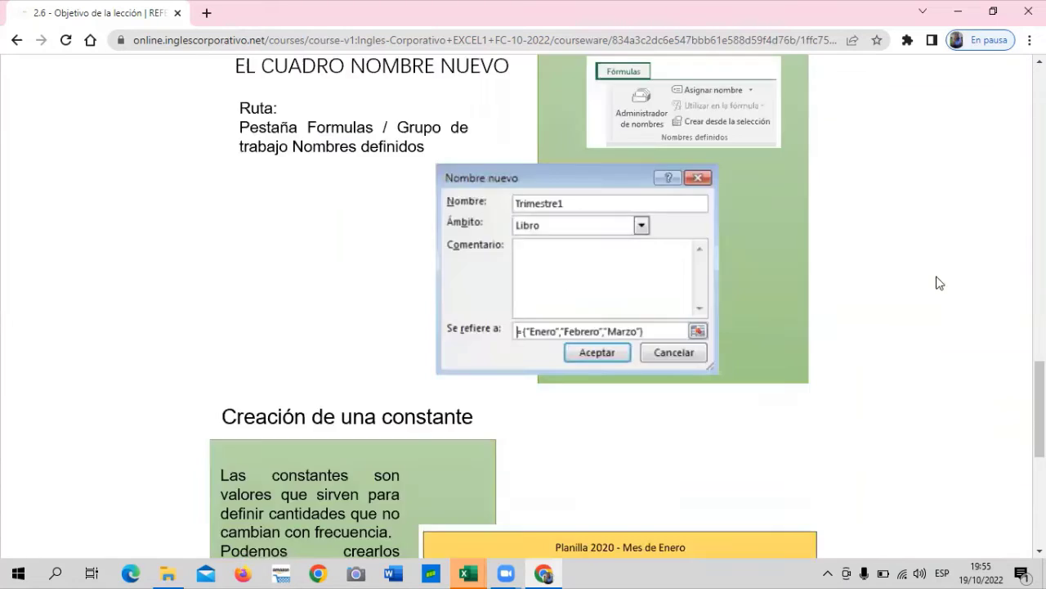
{"action": "scroll", "coordinate": [668, 417], "scroll_direction": "up", "scroll_amount": 3}
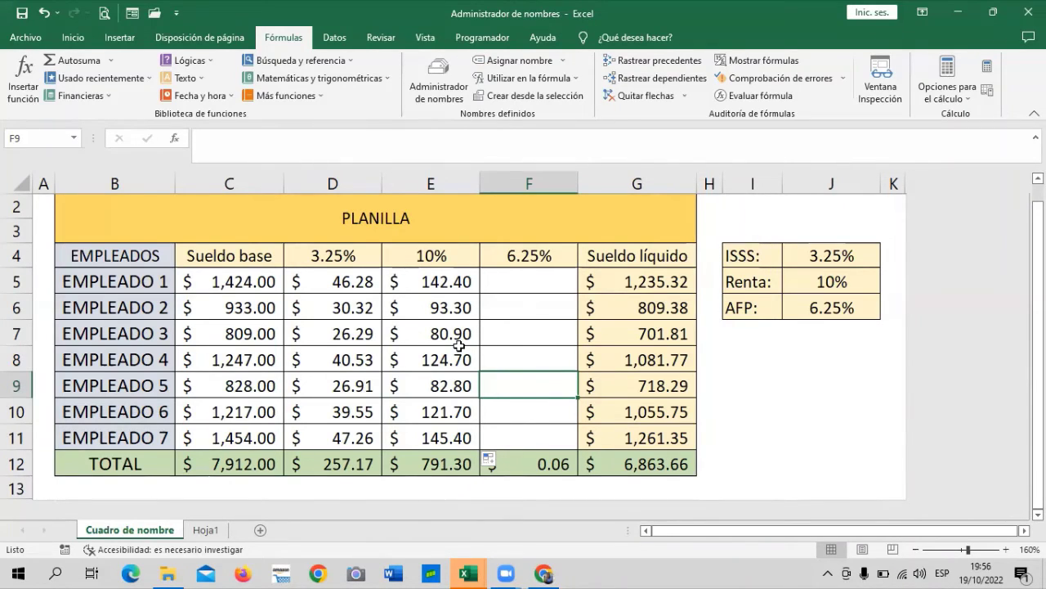
{"action": "left_click", "coordinate": [507, 570]}
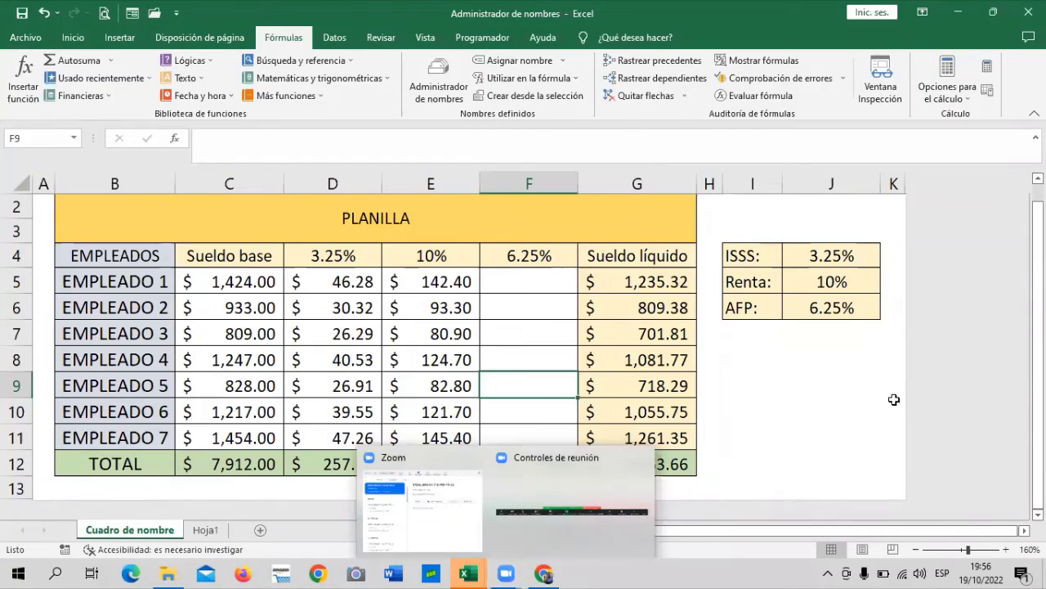
{"action": "left_click", "coordinate": [811, 349]}
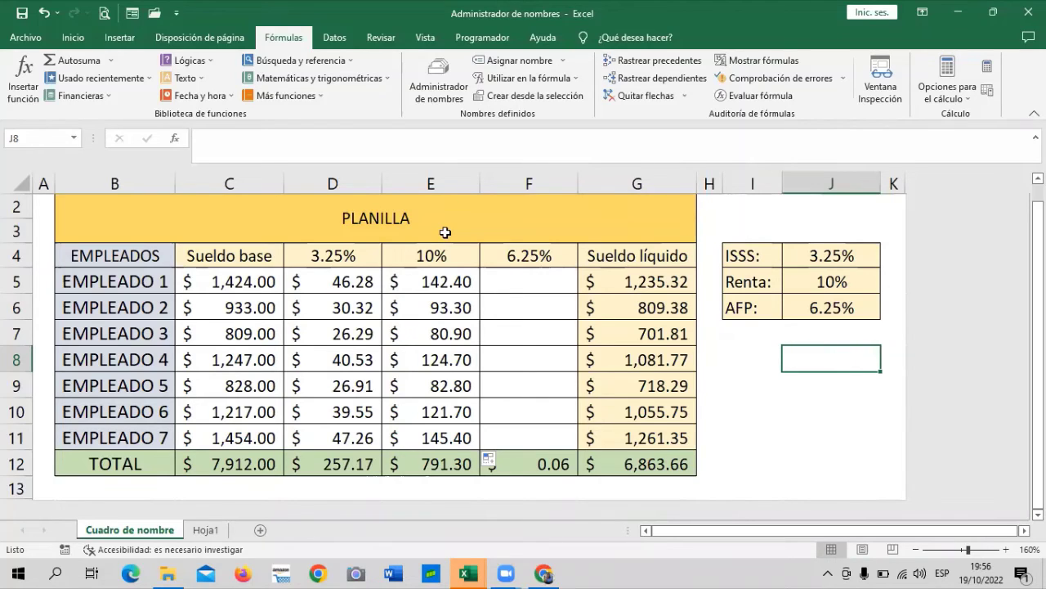
{"action": "left_click", "coordinate": [793, 415]}
{"action": "left_click", "coordinate": [427, 283]}
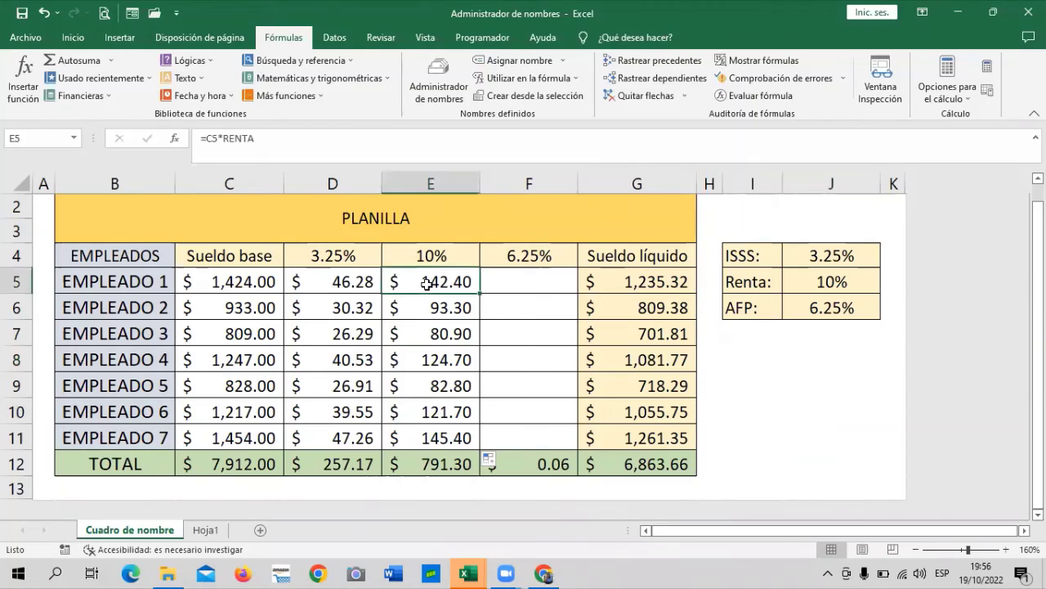
{"action": "left_click", "coordinate": [495, 342]}
{"action": "left_click", "coordinate": [438, 282]}
{"action": "left_click", "coordinate": [525, 283]}
{"action": "left_click", "coordinate": [525, 436]}
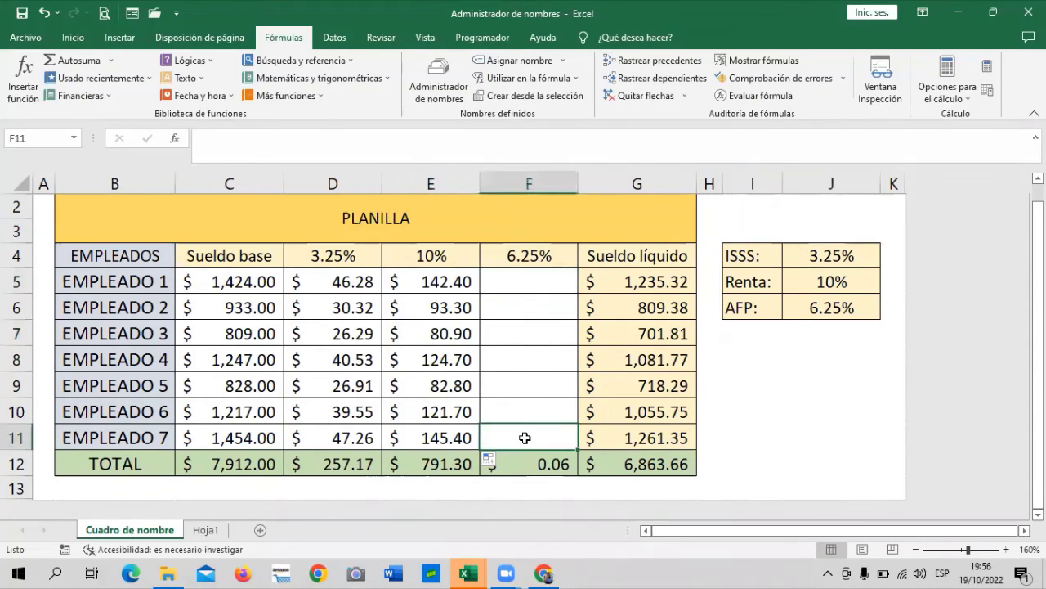
{"action": "left_click", "coordinate": [526, 283]}
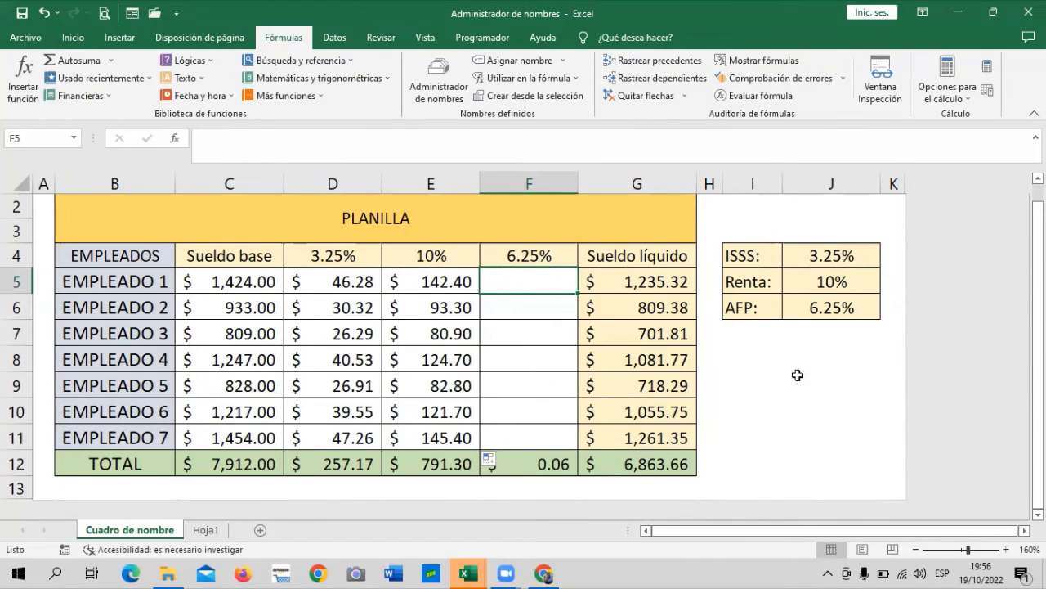
{"action": "left_click", "coordinate": [793, 377]}
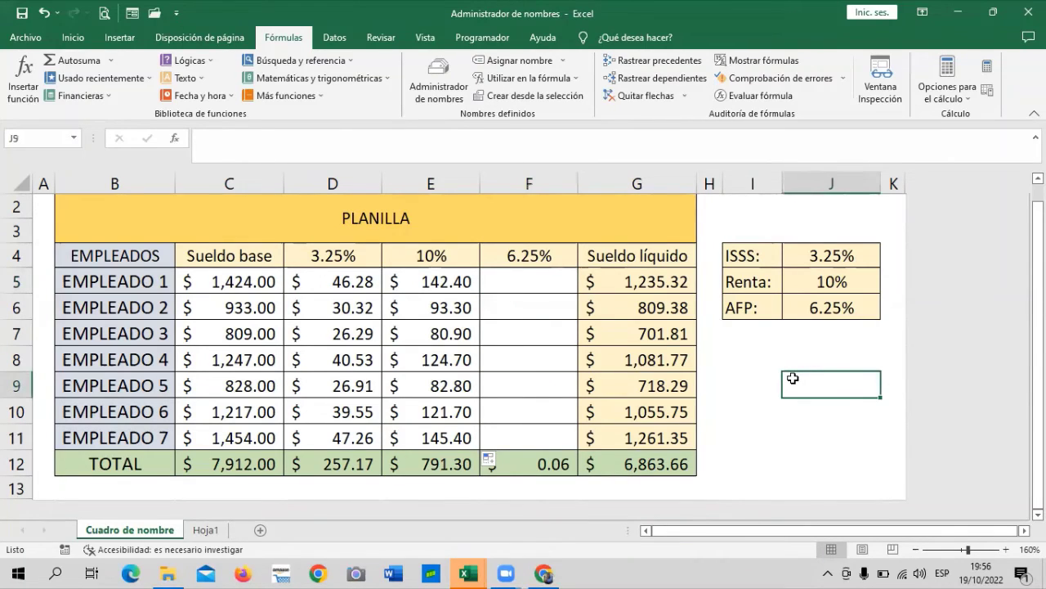
{"action": "left_click", "coordinate": [811, 305]}
{"action": "left_click", "coordinate": [528, 280]}
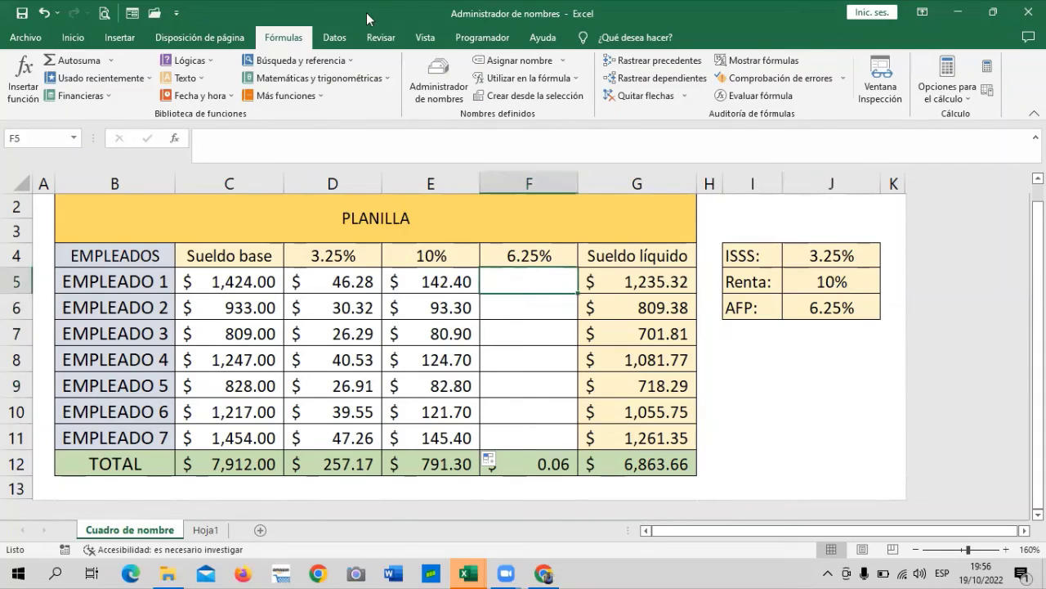
Step: Define a new name AFP whose 'Se refiere a' value is the constant 6.25%
{"action": "left_click", "coordinate": [439, 82]}
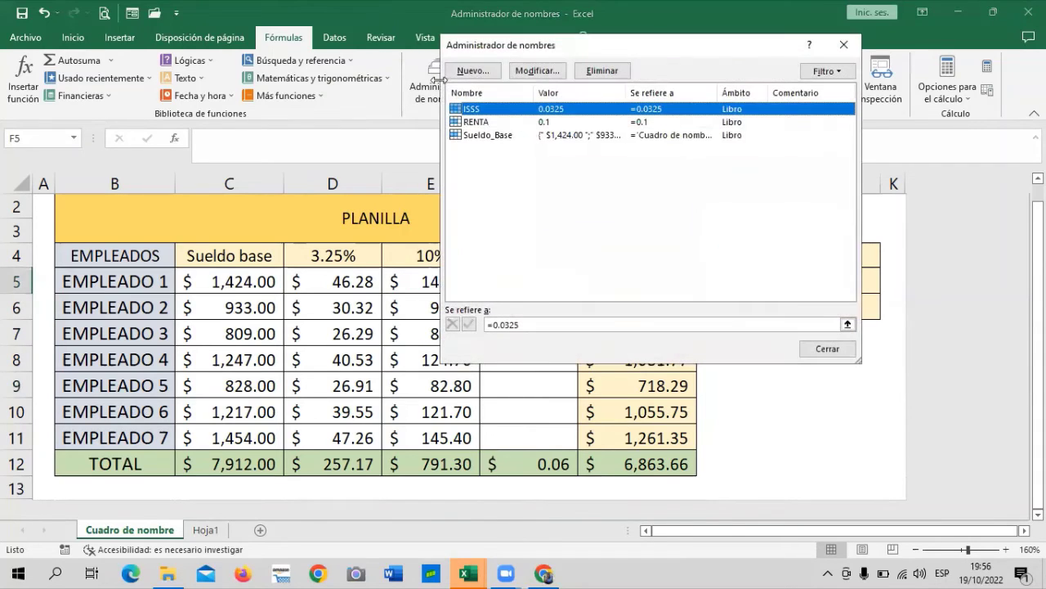
{"action": "left_click_drag", "start_coordinate": [670, 48], "coordinate": [656, 72]}
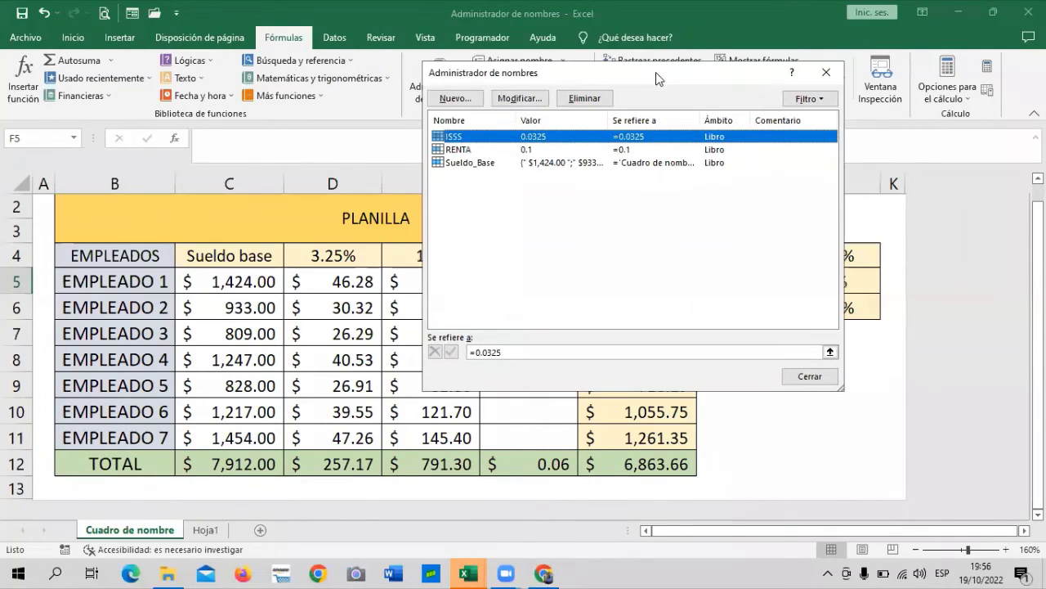
{"action": "left_click", "coordinate": [457, 99]}
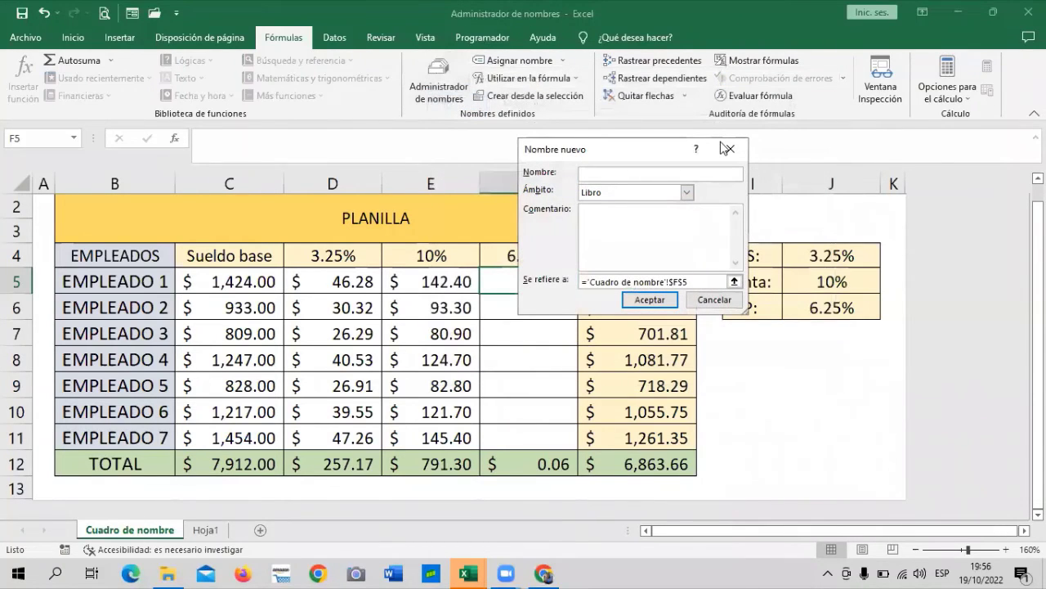
{"action": "left_click_drag", "start_coordinate": [723, 148], "coordinate": [721, 170]}
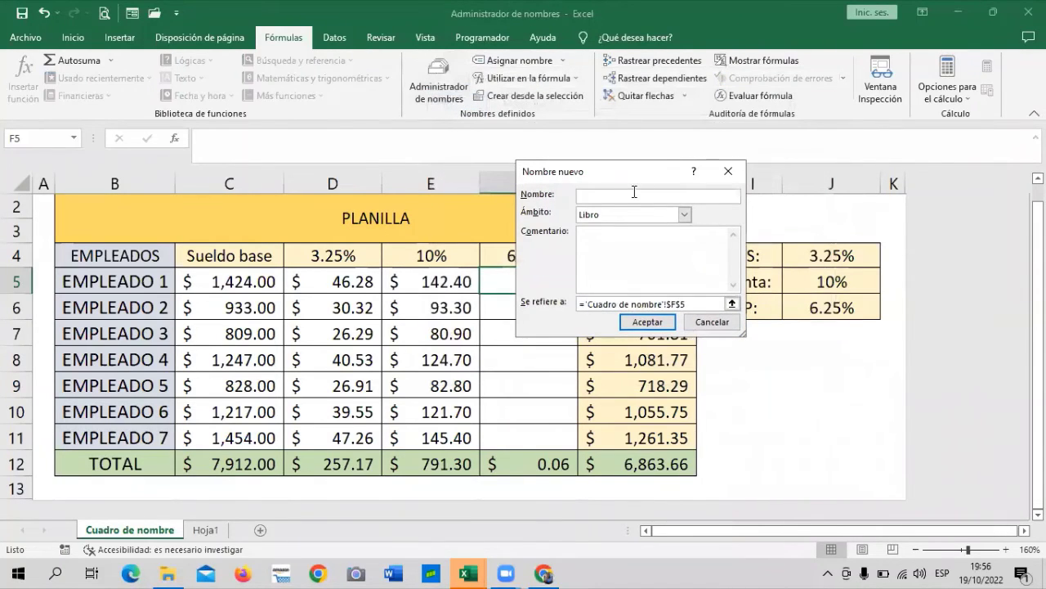
{"action": "left_click_drag", "start_coordinate": [619, 174], "coordinate": [605, 159]}
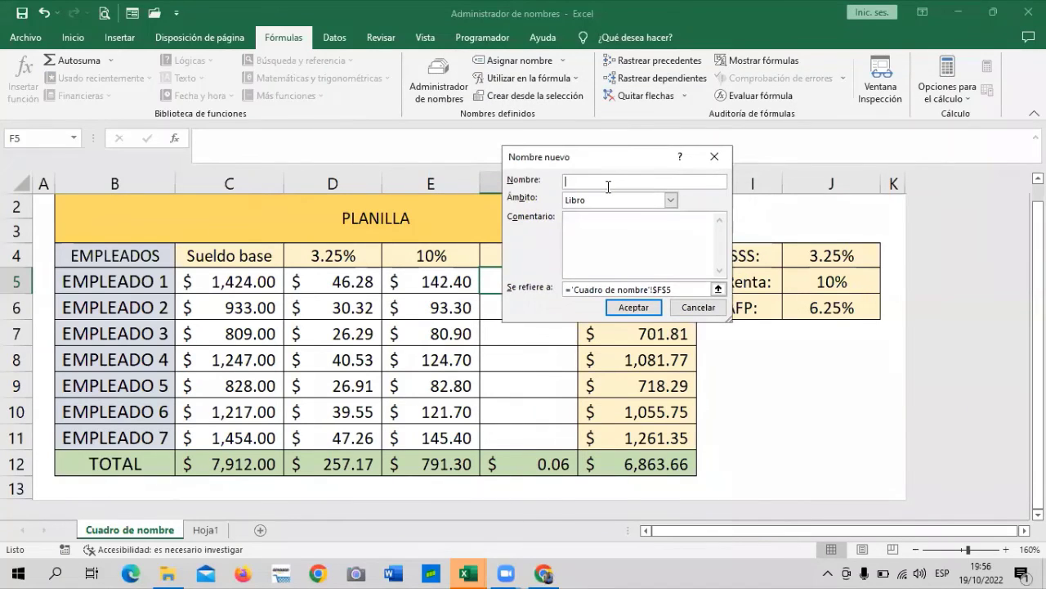
{"action": "type", "text": "AFP"}
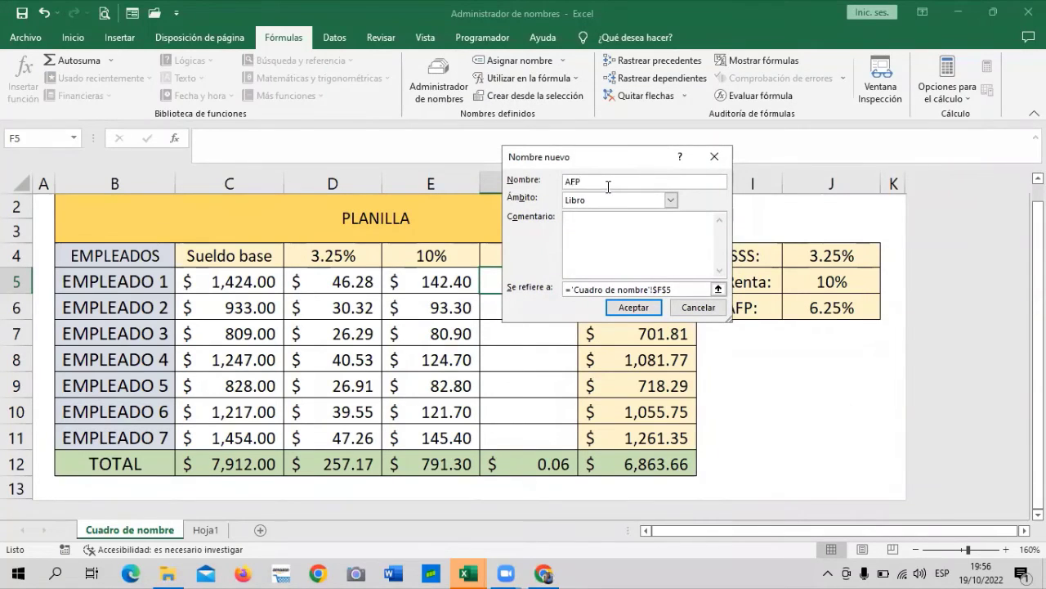
{"action": "left_click_drag", "start_coordinate": [687, 289], "coordinate": [564, 288]}
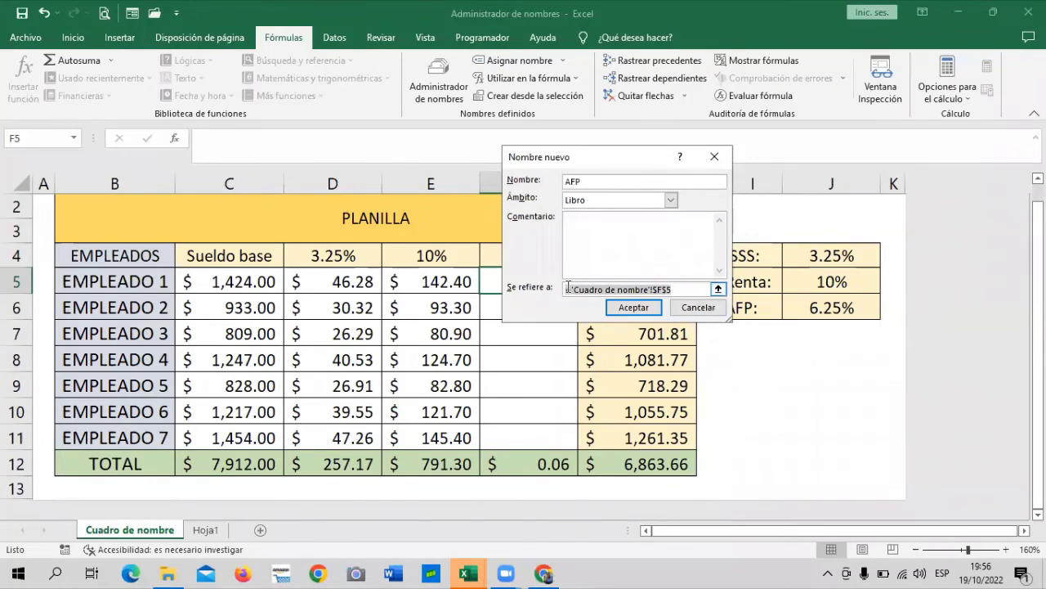
{"action": "key", "text": "BackSpace"}
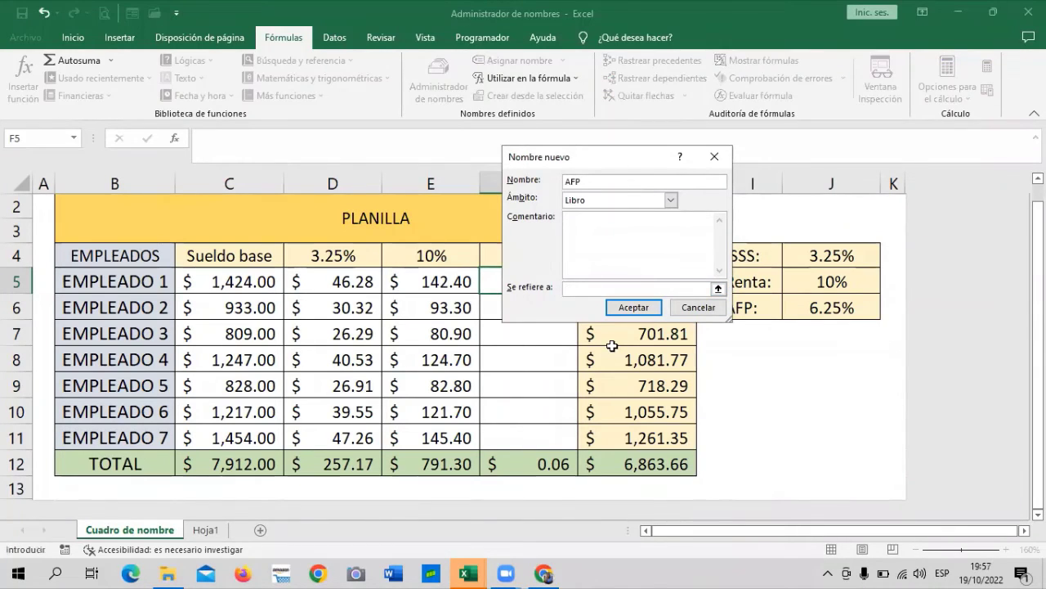
{"action": "type", "text": "6."}
{"action": "type", "text": "25"}
{"action": "type", "text": "%"}
Step: Confirm the AFP name (0.0625) and close the Name Manager
{"action": "left_click", "coordinate": [635, 308]}
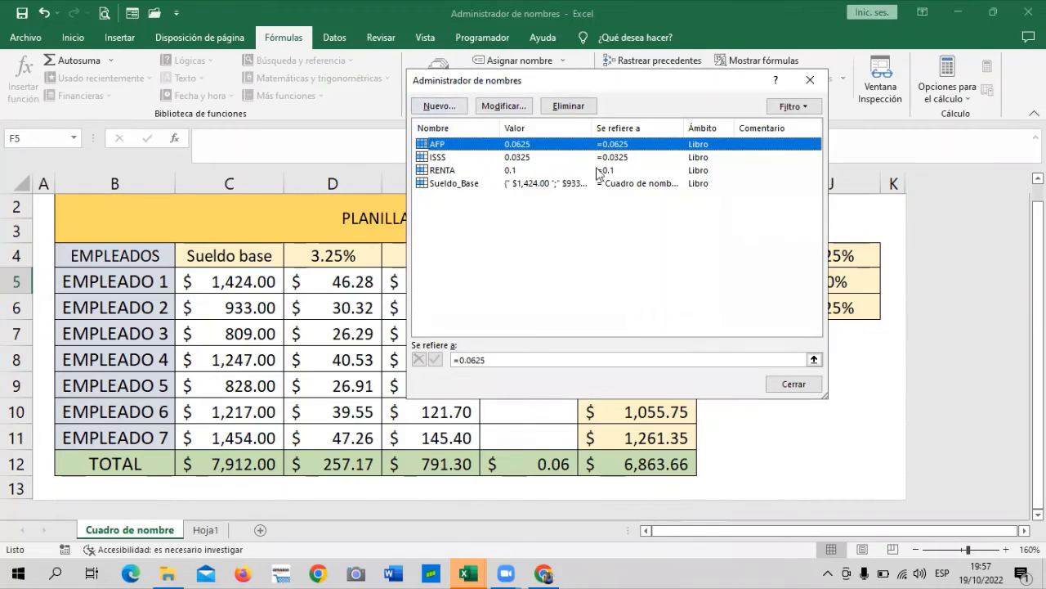
{"action": "left_click", "coordinate": [794, 383]}
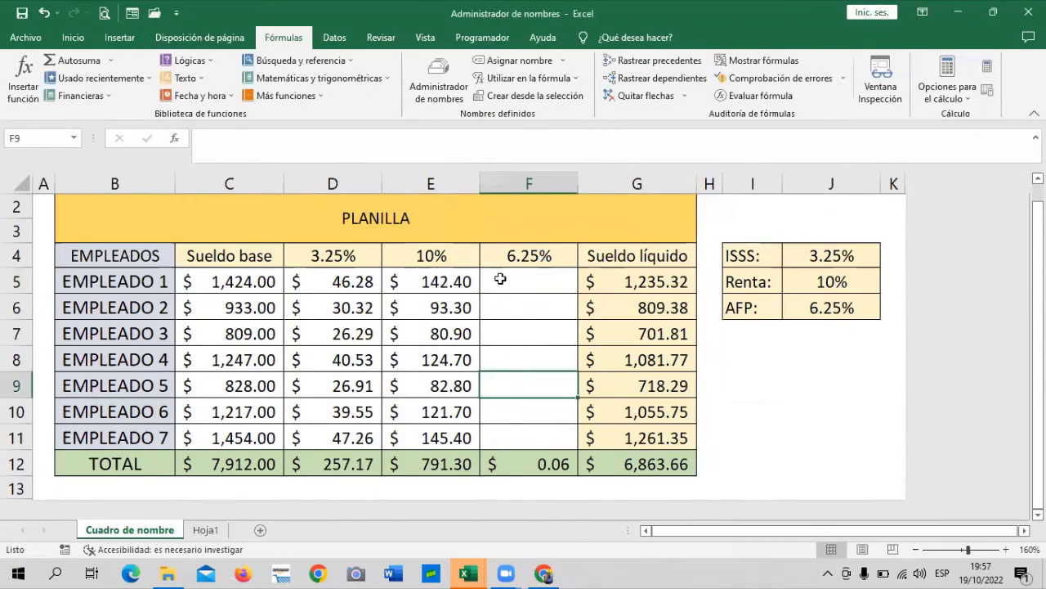
Step: Enter =C5*AFP in F5 and fill it down to F11, totaling 494.56
{"action": "type", "text": "="}
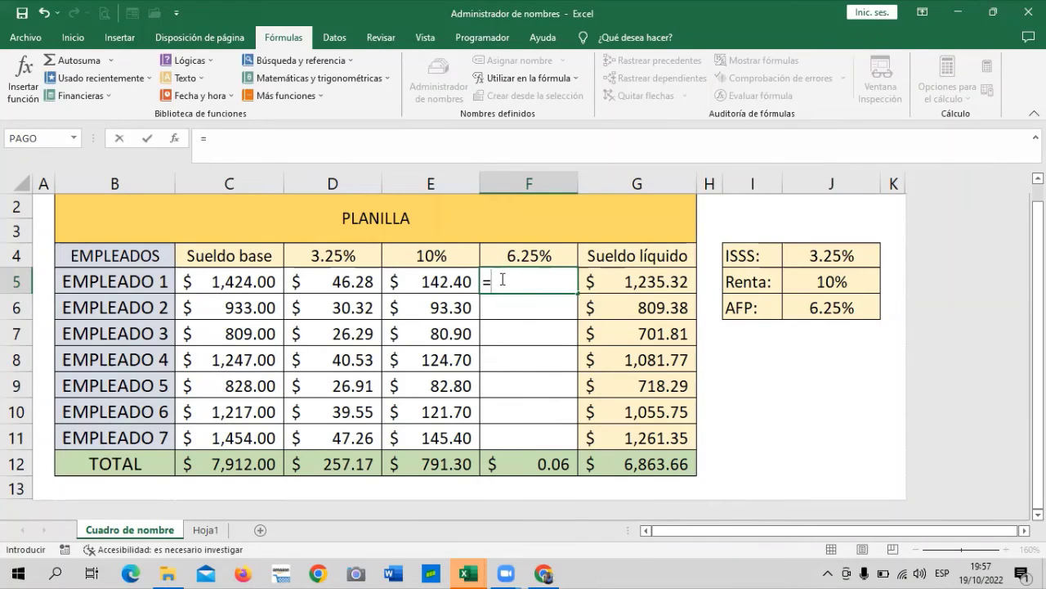
{"action": "left_click", "coordinate": [217, 281]}
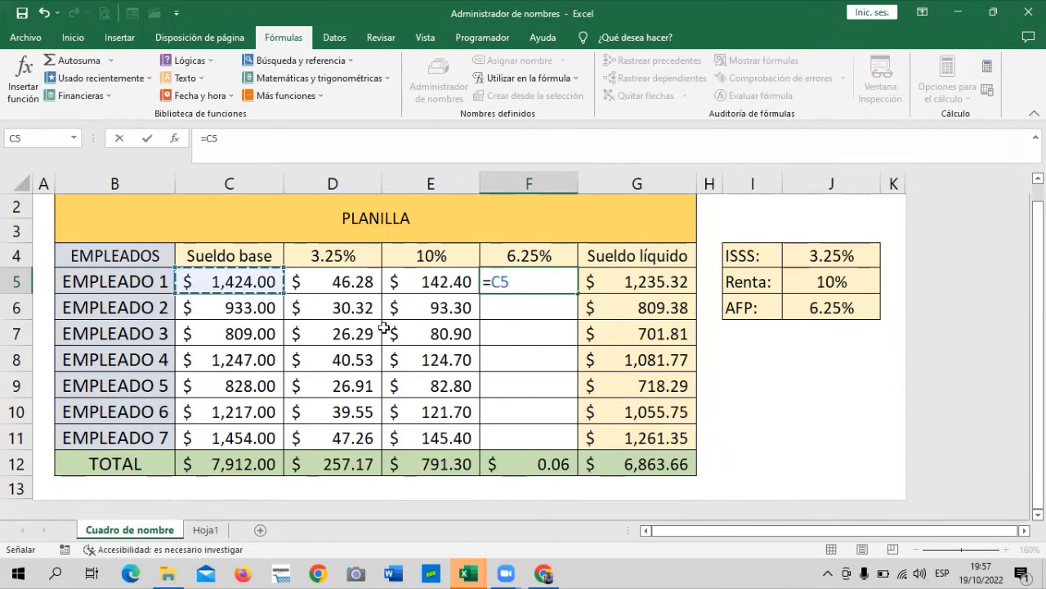
{"action": "type", "text": "*"}
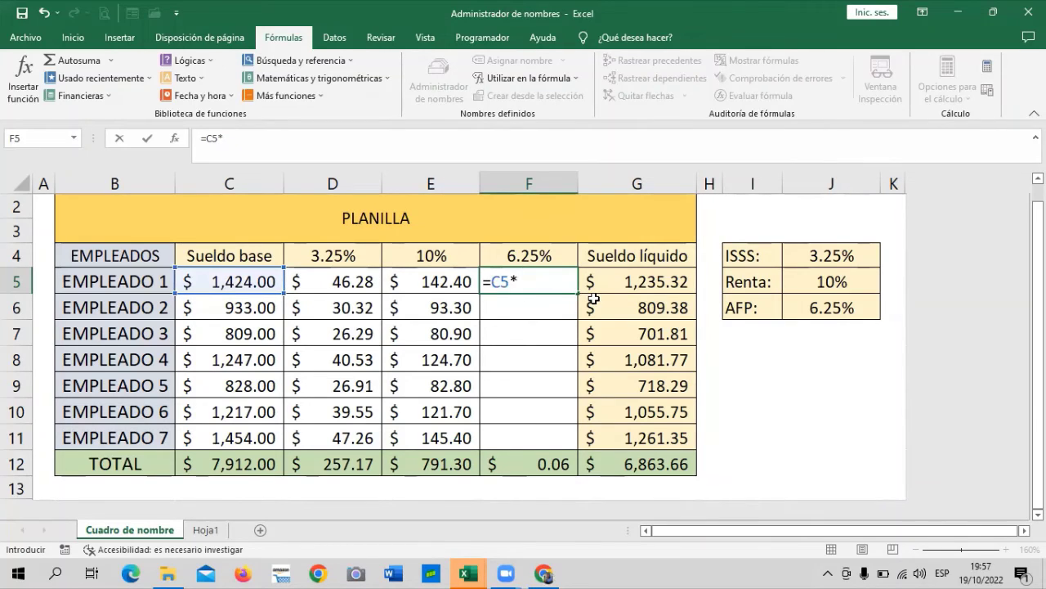
{"action": "type", "text": "AF"}
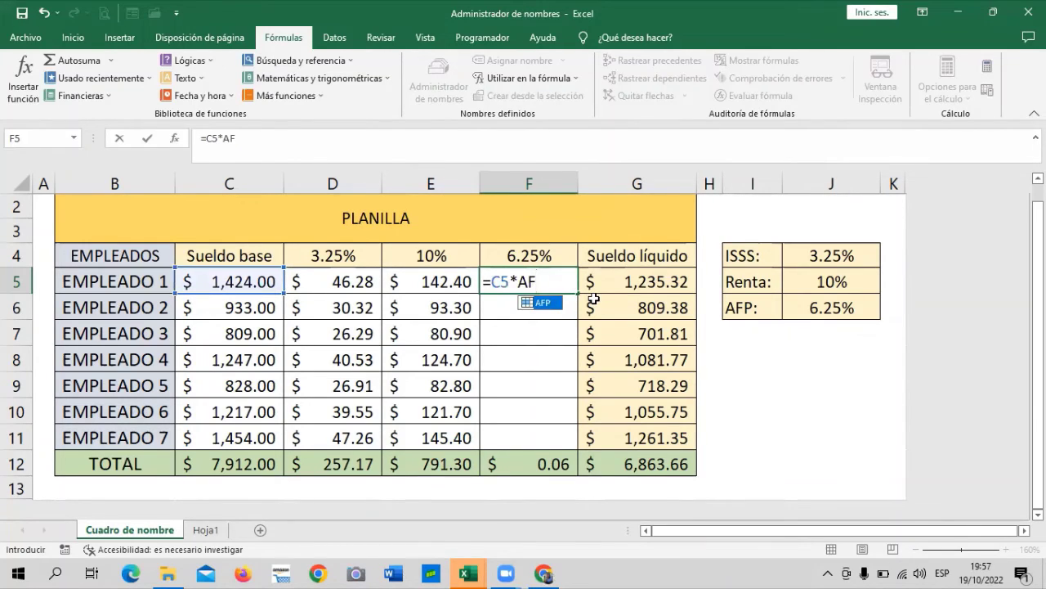
{"action": "type", "text": "P"}
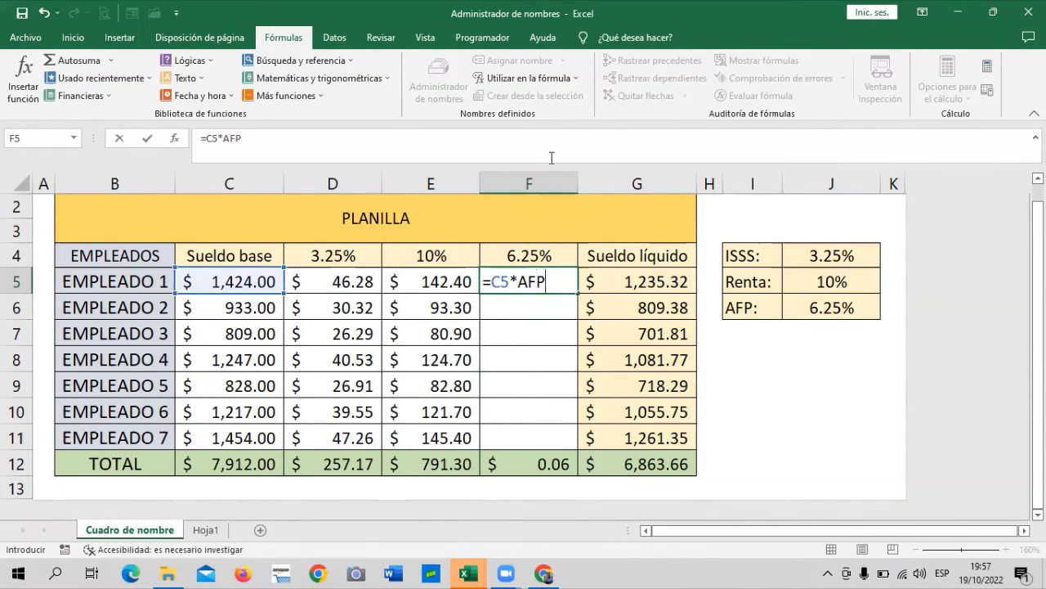
{"action": "key", "text": "Return"}
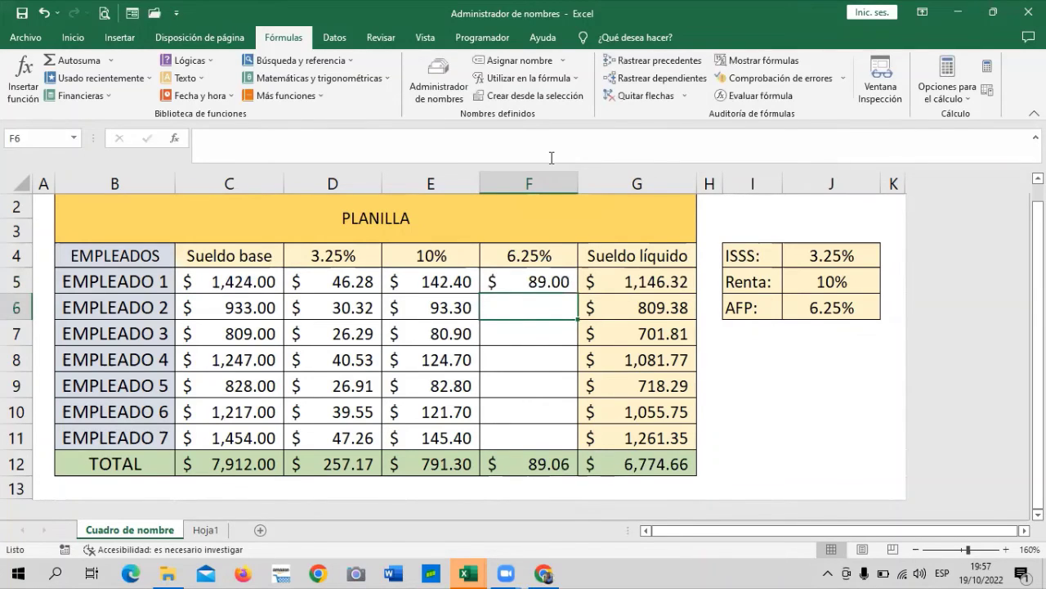
{"action": "left_click", "coordinate": [514, 278]}
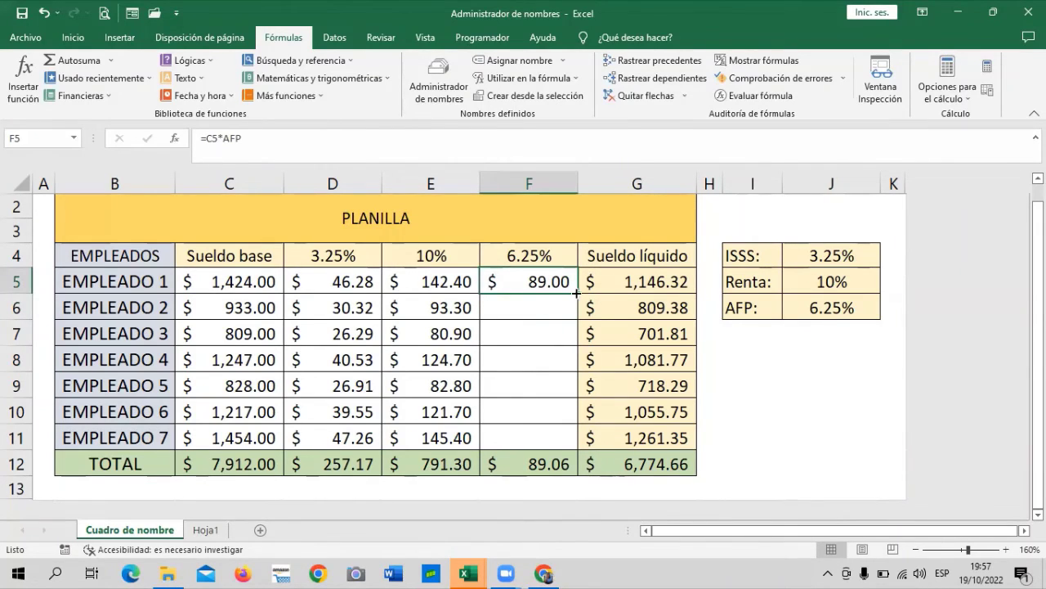
{"action": "left_click_drag", "start_coordinate": [578, 292], "coordinate": [576, 448]}
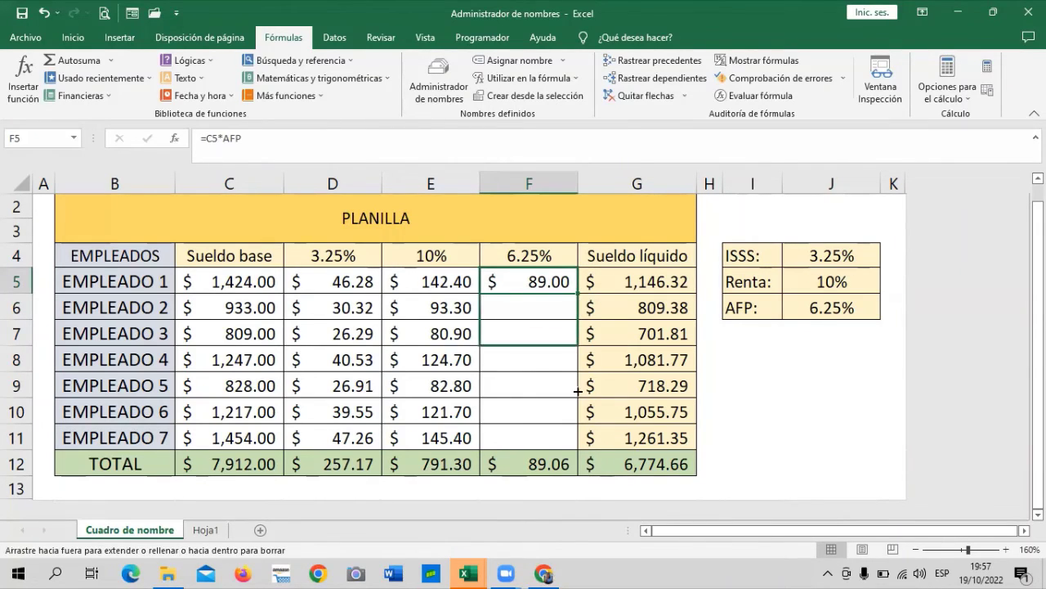
{"action": "left_click", "coordinate": [806, 420]}
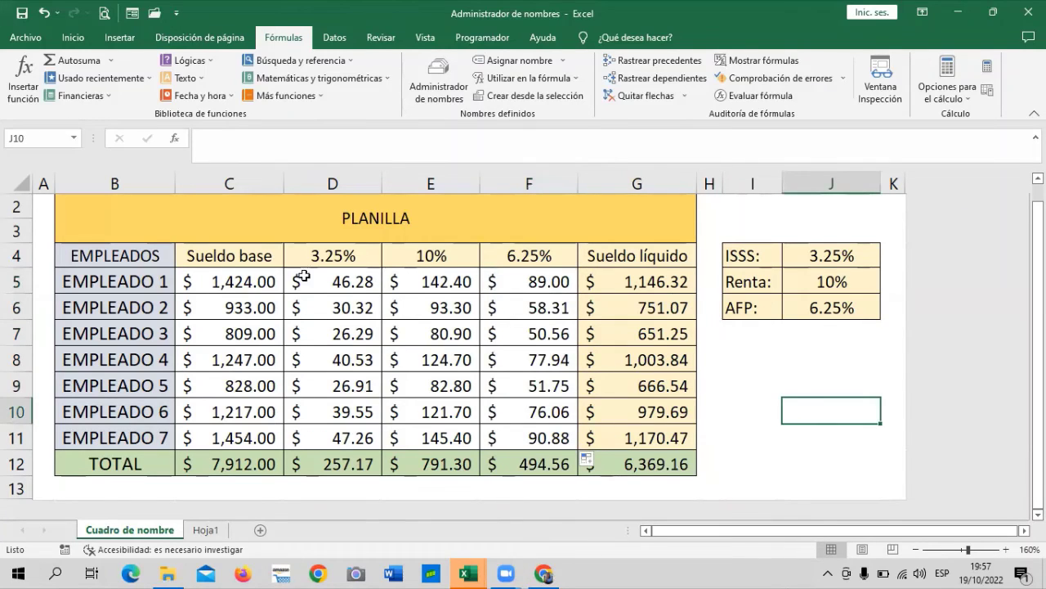
{"action": "left_click", "coordinate": [828, 256]}
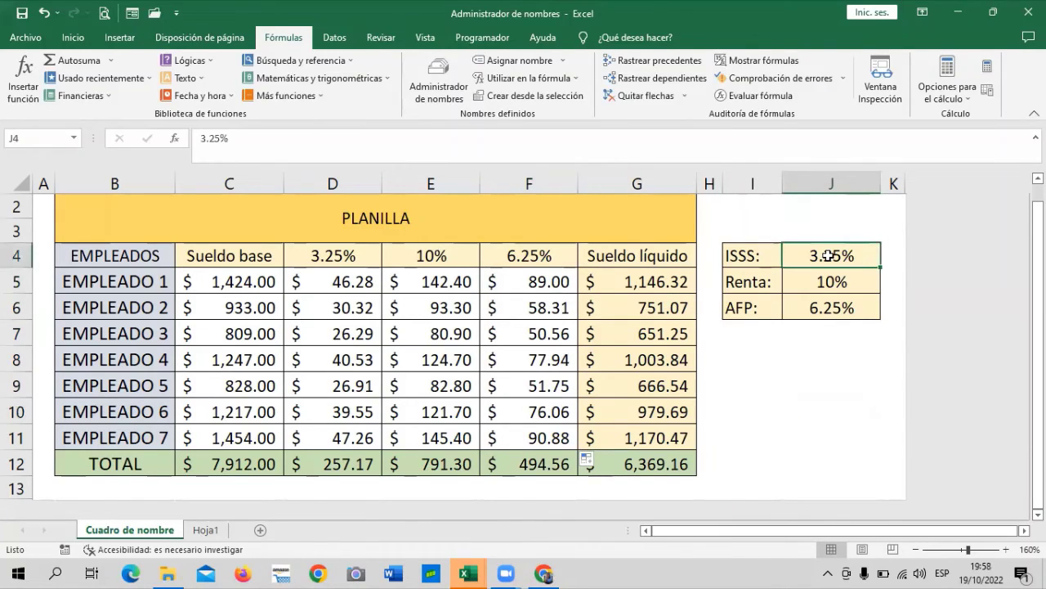
{"action": "left_click", "coordinate": [345, 256]}
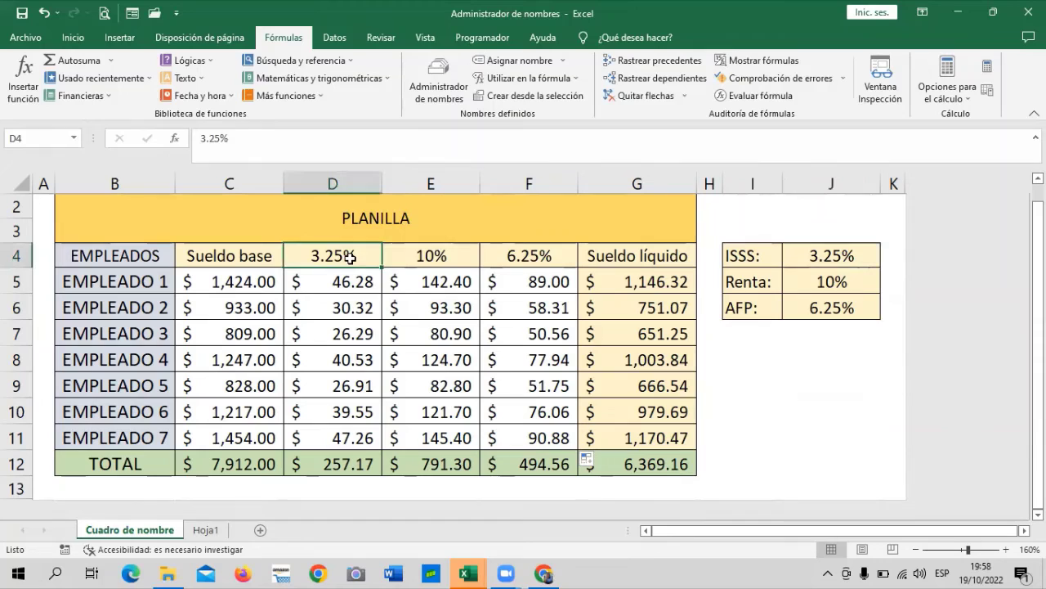
{"action": "left_click", "coordinate": [435, 253]}
{"action": "left_click", "coordinate": [531, 256]}
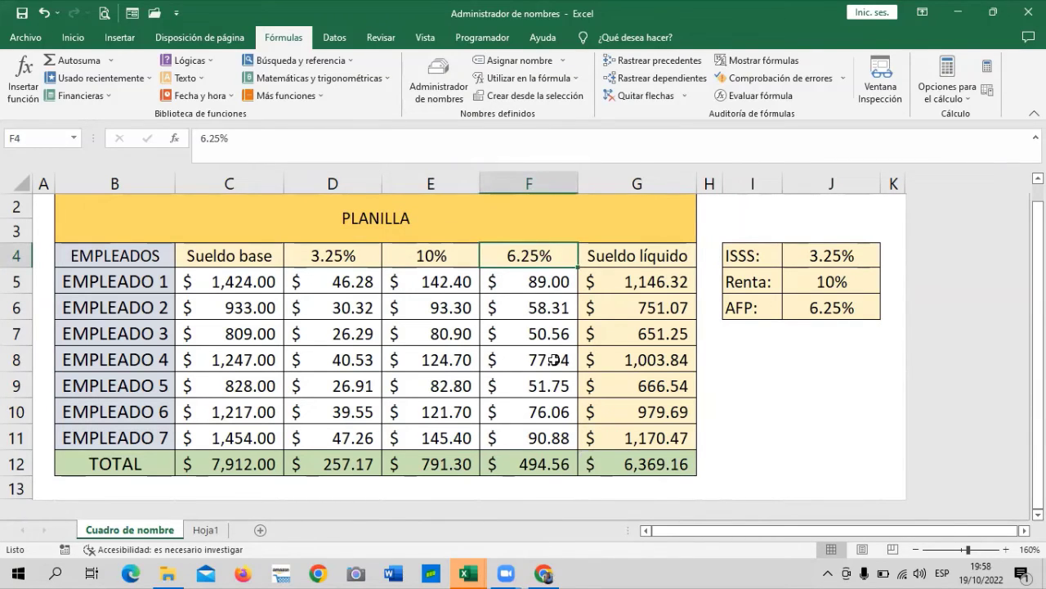
{"action": "scroll", "coordinate": [739, 370], "scroll_direction": "down", "scroll_amount": 2}
{"action": "scroll", "coordinate": [724, 390], "scroll_direction": "up", "scroll_amount": 2}
{"action": "left_click", "coordinate": [774, 377]}
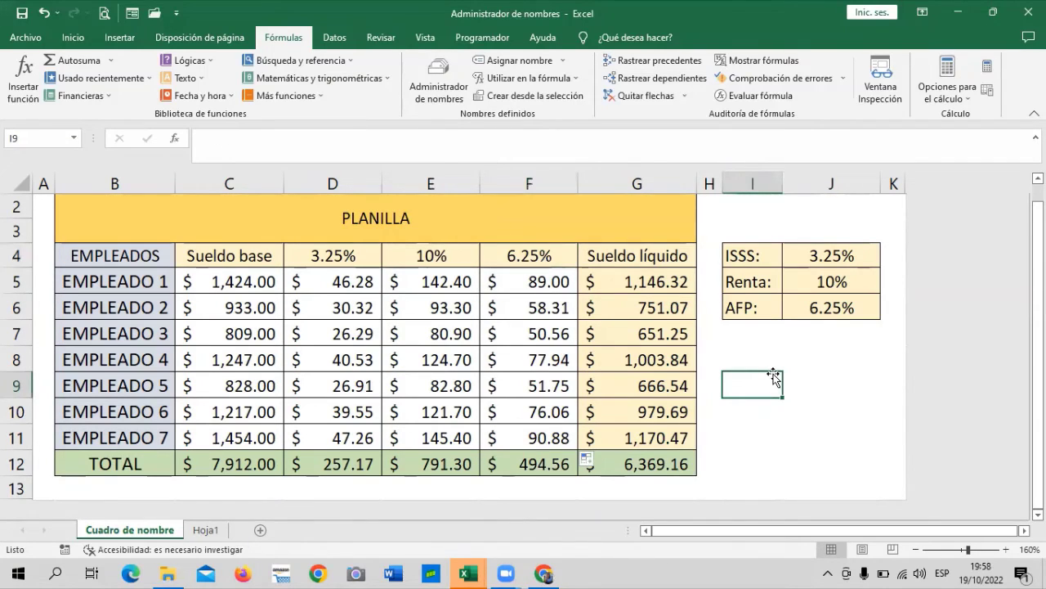
{"action": "left_click", "coordinate": [820, 347]}
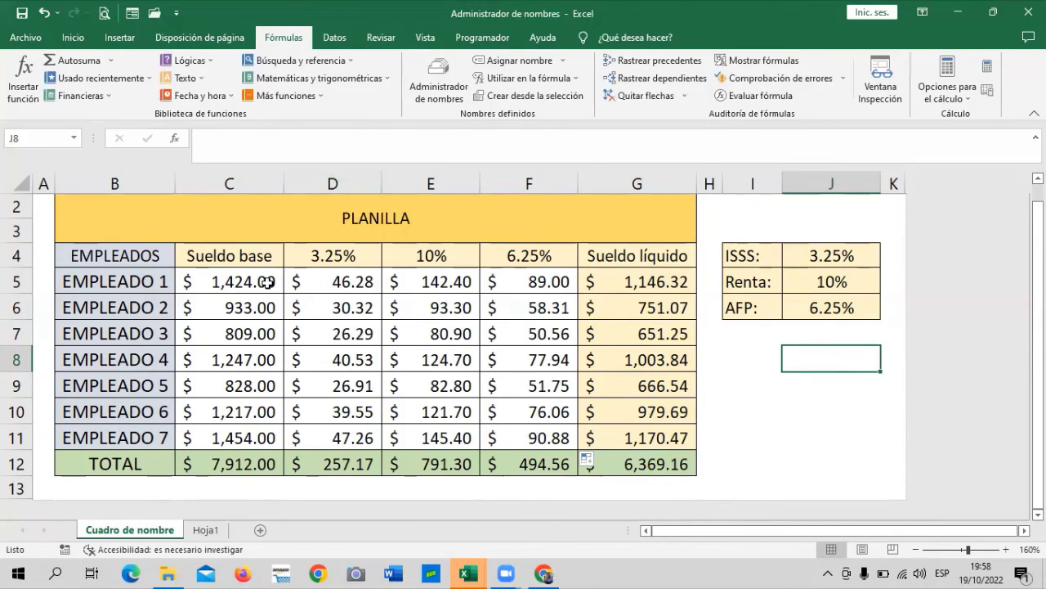
{"action": "left_click", "coordinate": [735, 354]}
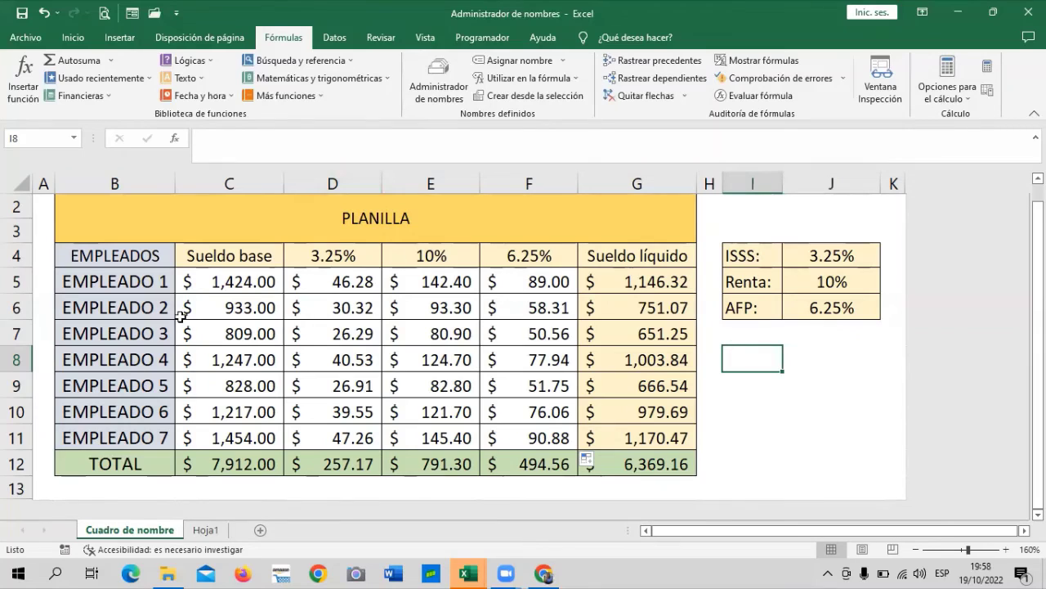
{"action": "left_click", "coordinate": [214, 283]}
{"action": "left_click", "coordinate": [216, 305]}
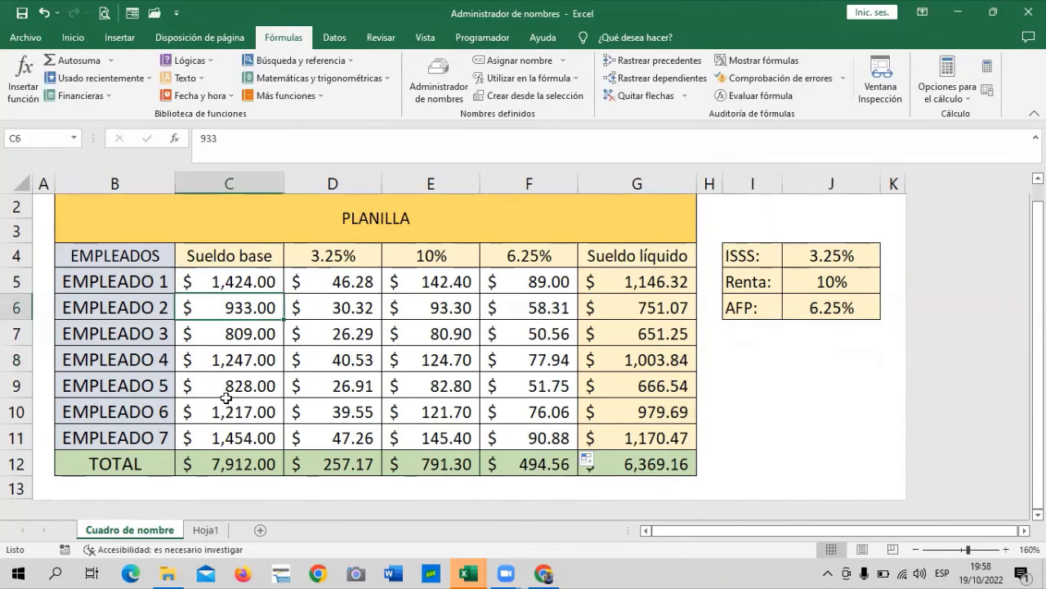
{"action": "left_click", "coordinate": [211, 439]}
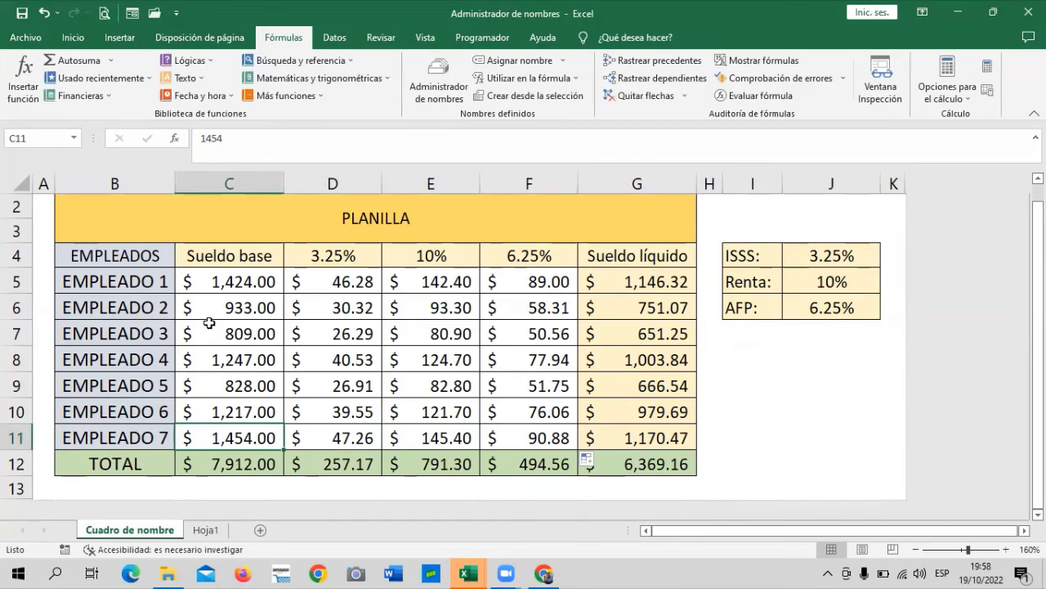
{"action": "left_click", "coordinate": [211, 280]}
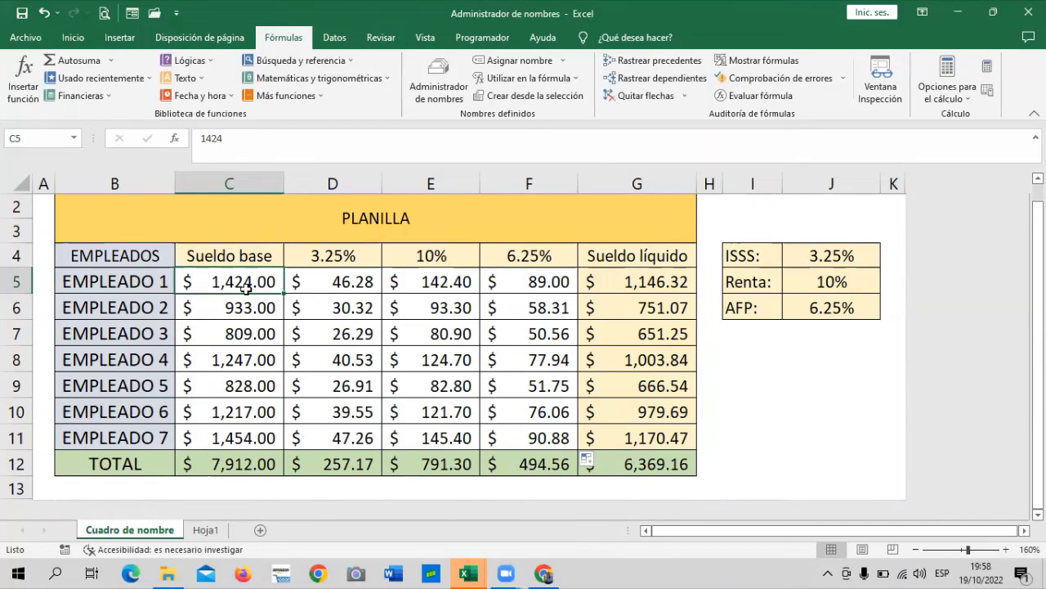
Step: Inspect the =C5*ISSS formulas and base salaries for several employees in columns C and D
{"action": "left_click", "coordinate": [348, 280]}
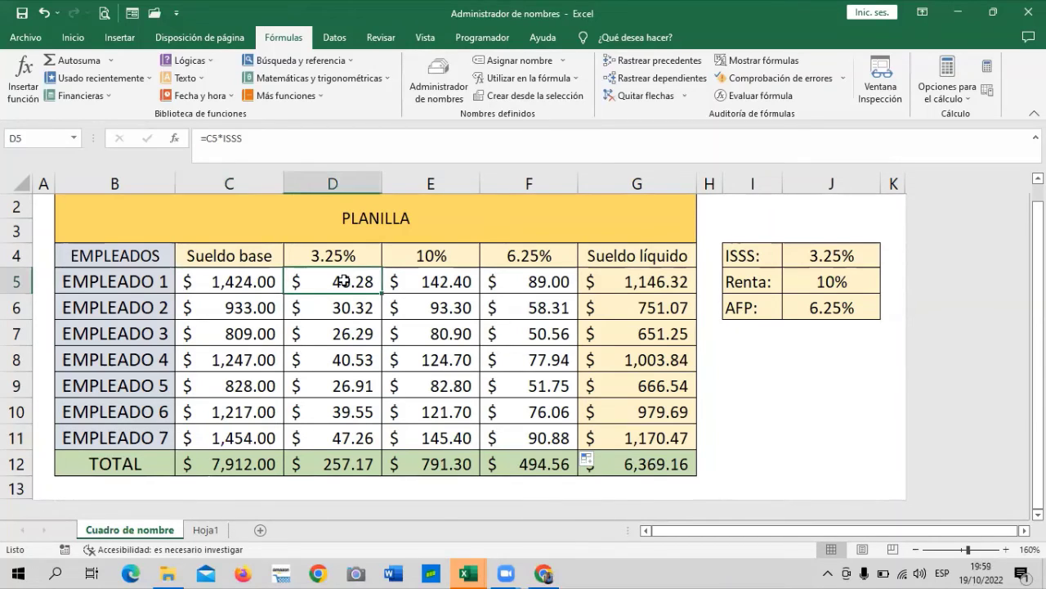
{"action": "left_click", "coordinate": [331, 438]}
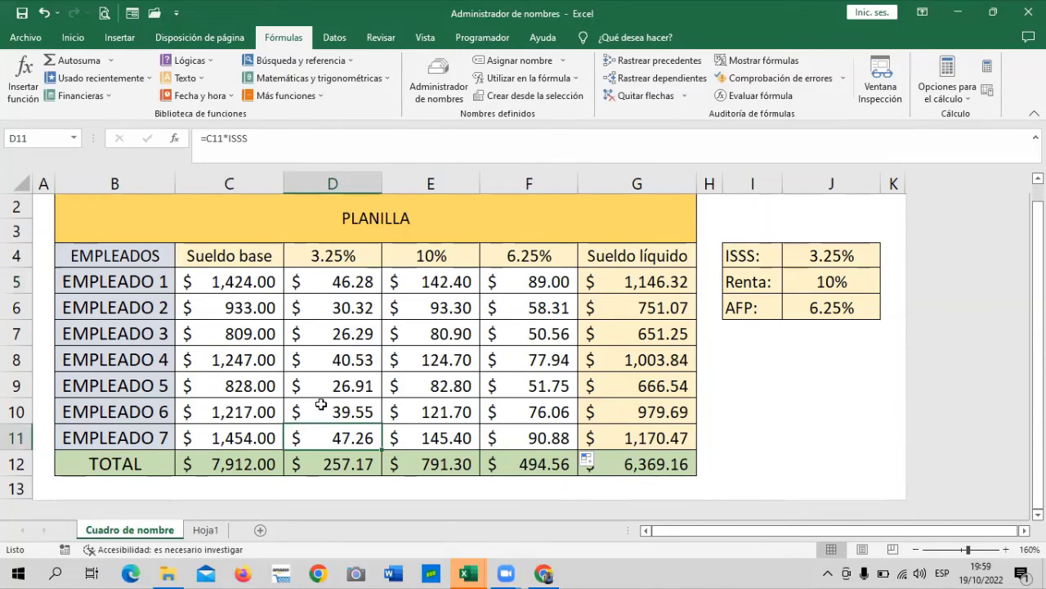
{"action": "left_click", "coordinate": [321, 401]}
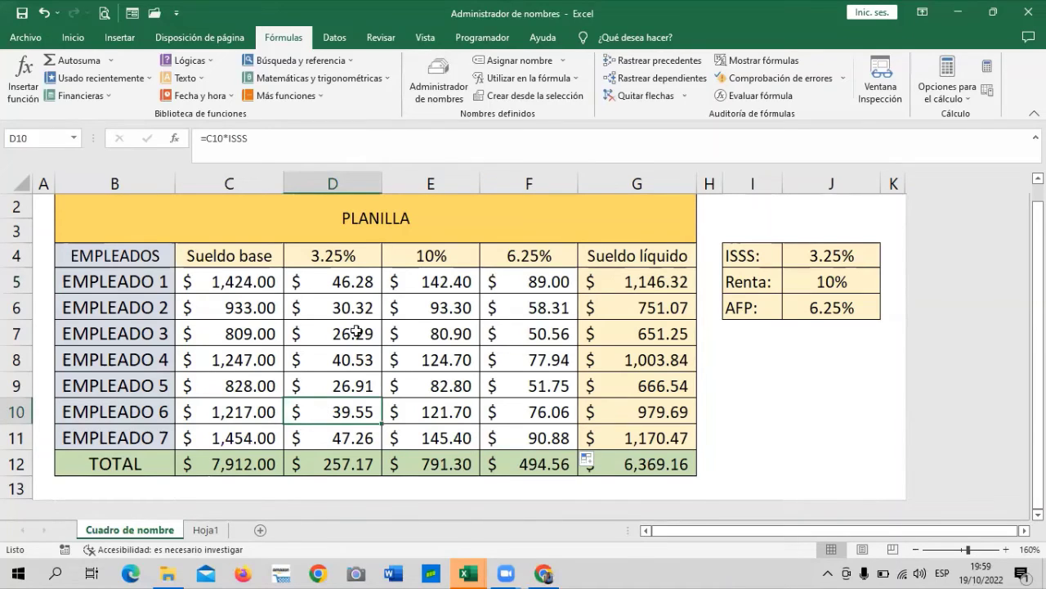
{"action": "left_click", "coordinate": [335, 280]}
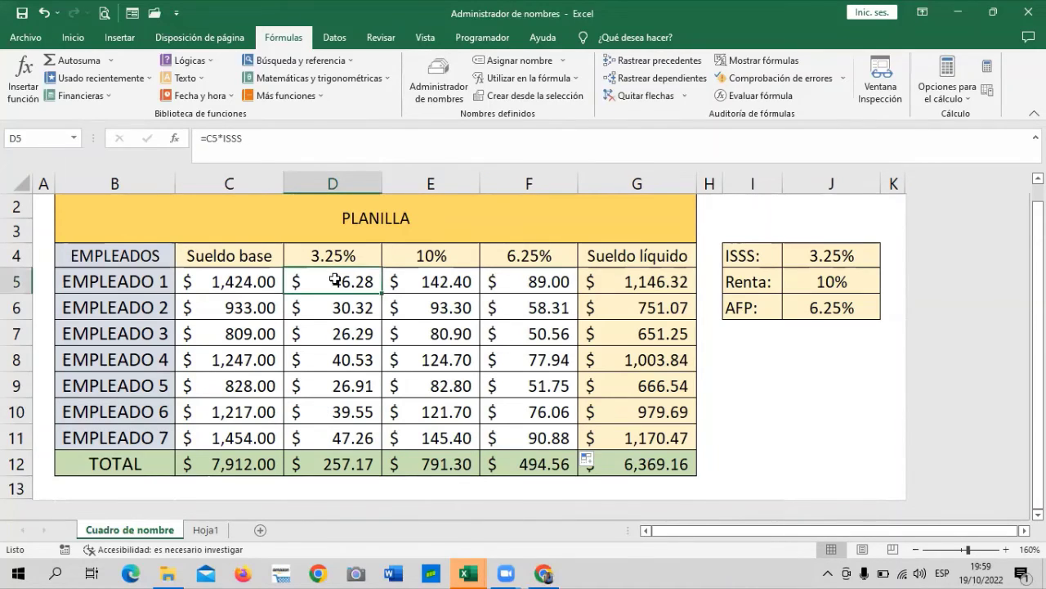
{"action": "left_click", "coordinate": [317, 433]}
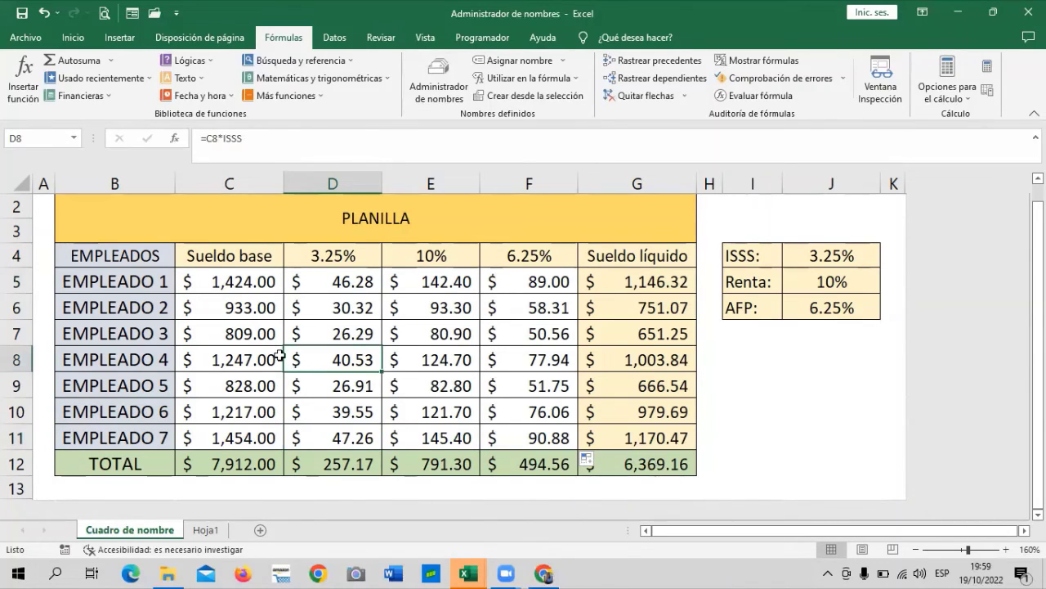
{"action": "left_click", "coordinate": [209, 359]}
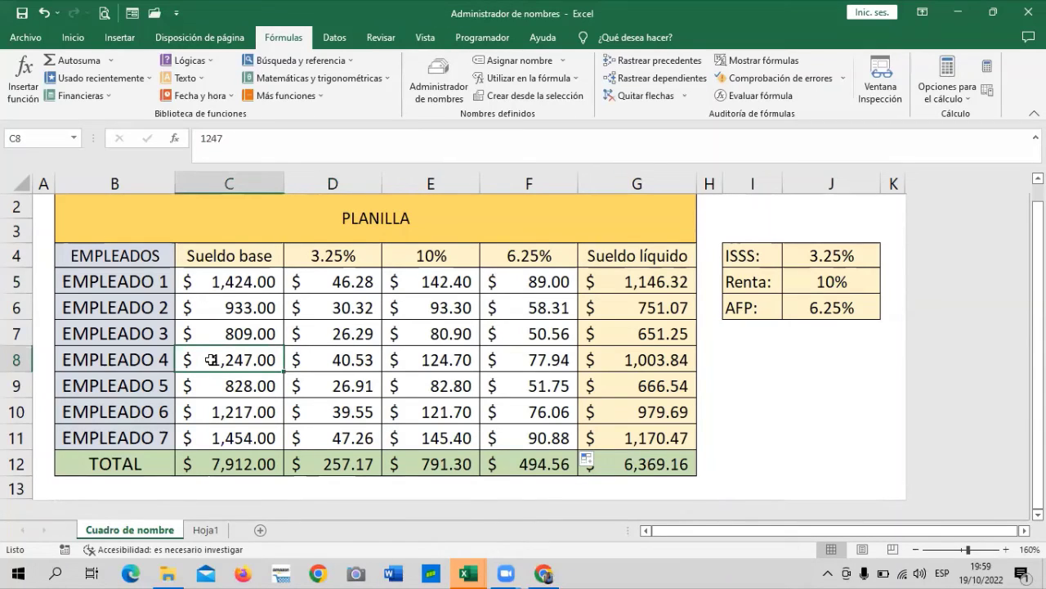
{"action": "left_click", "coordinate": [324, 359]}
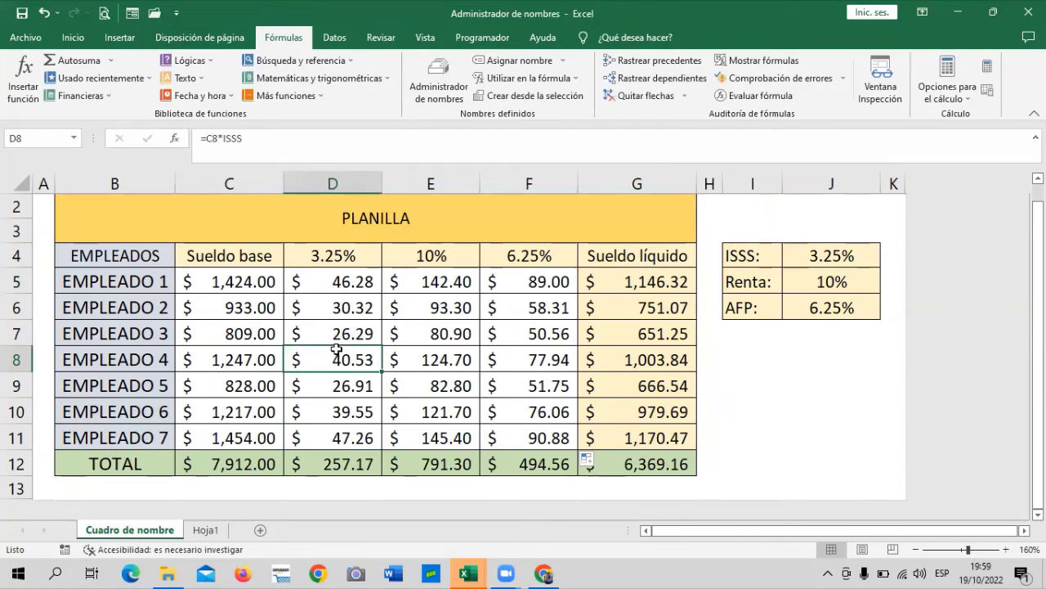
Step: Select D5:D11 and delete all seven ISSS deduction amounts, leaving net salaries at 6,626.30
{"action": "left_click_drag", "start_coordinate": [338, 281], "coordinate": [336, 437]}
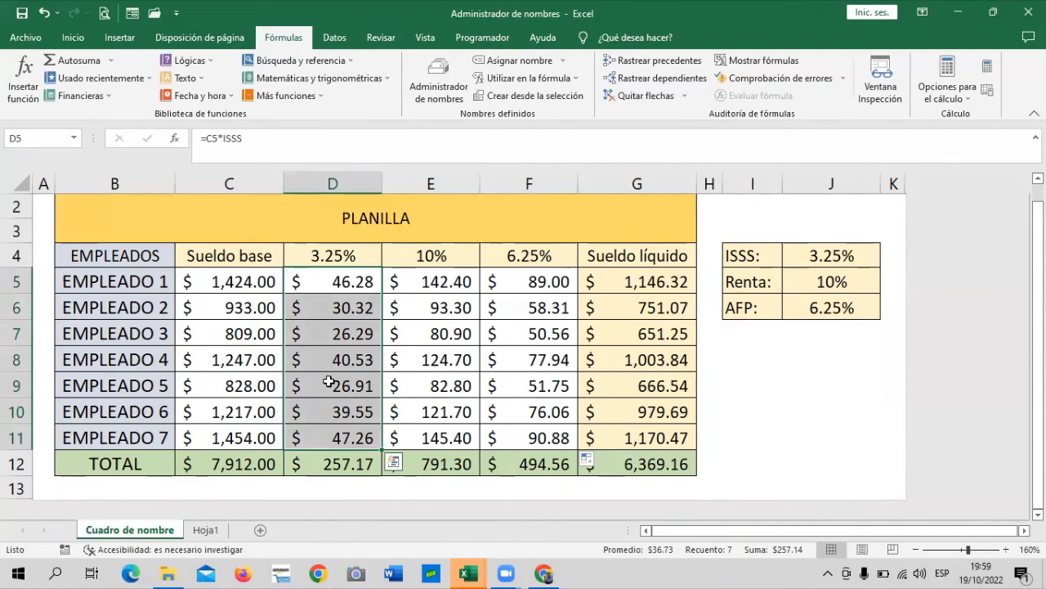
{"action": "key", "text": "BackSpace"}
{"action": "left_click", "coordinate": [314, 386]}
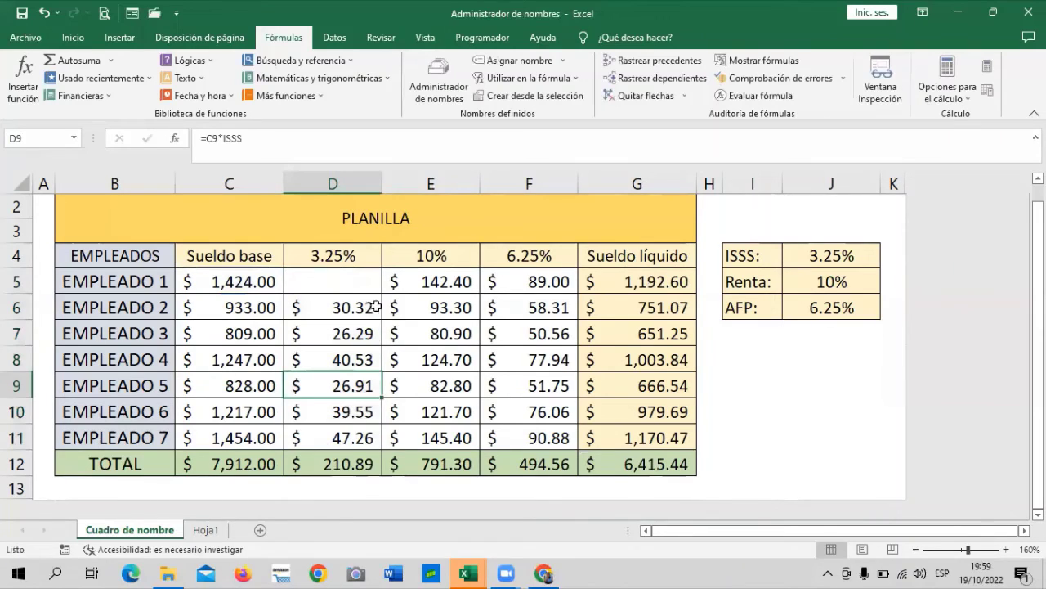
{"action": "left_click_drag", "start_coordinate": [344, 281], "coordinate": [336, 427]}
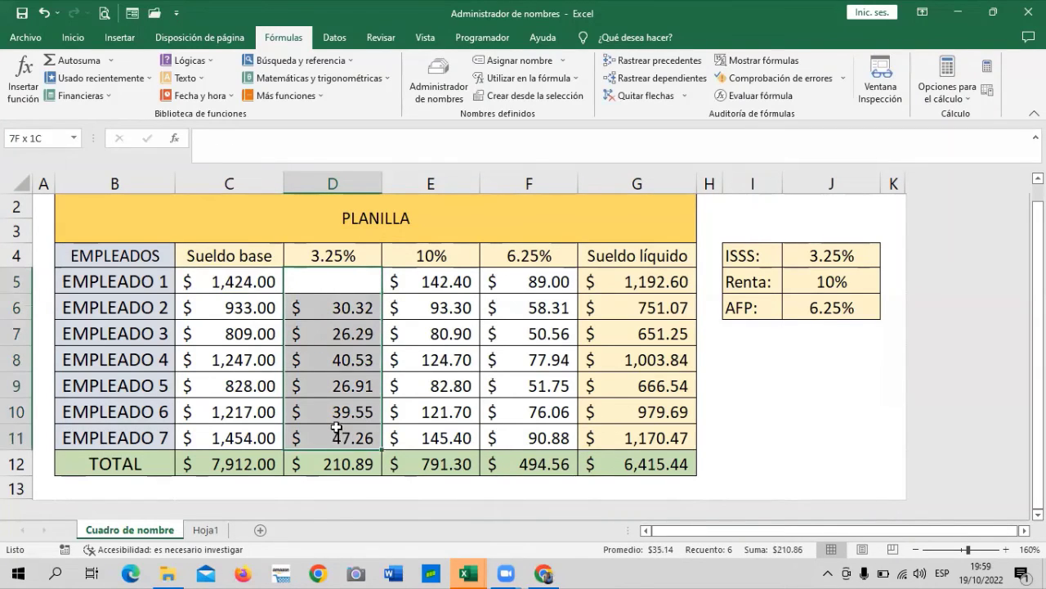
{"action": "left_click", "coordinate": [520, 439]}
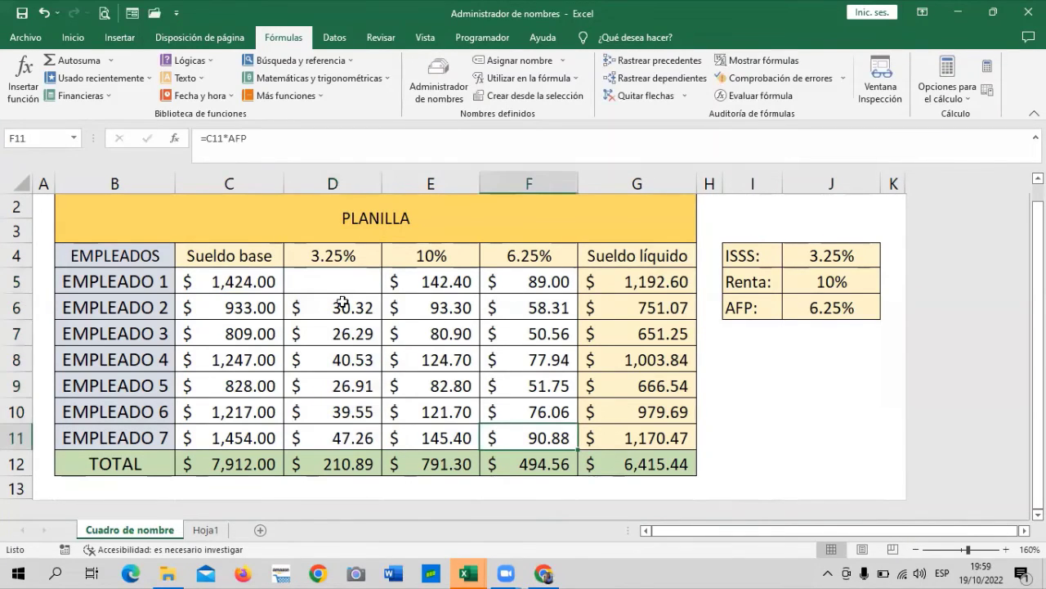
{"action": "left_click_drag", "start_coordinate": [341, 303], "coordinate": [327, 425]}
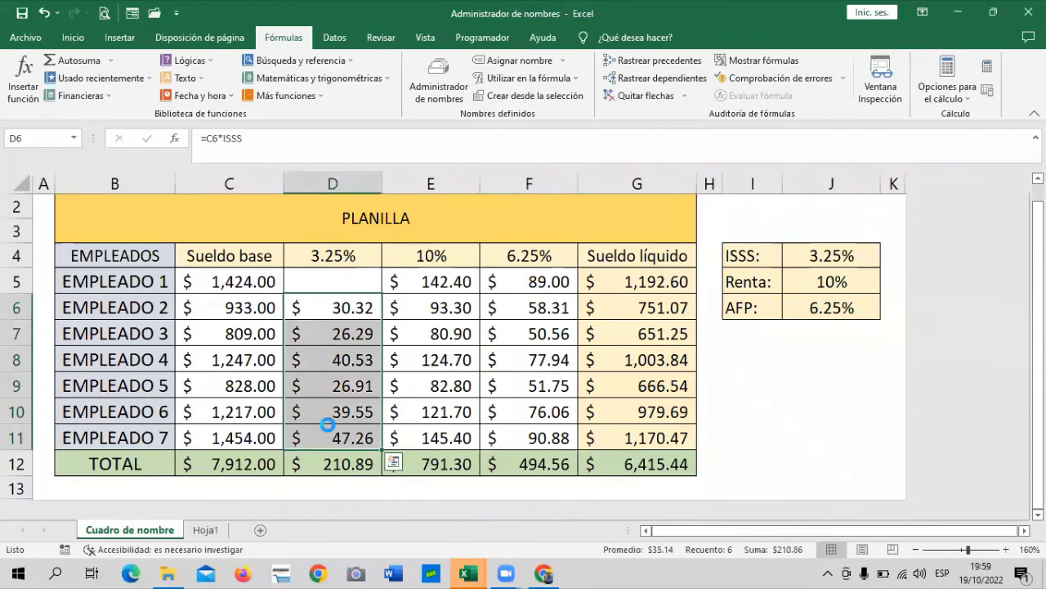
{"action": "key", "text": "Delete"}
{"action": "left_click", "coordinate": [797, 398]}
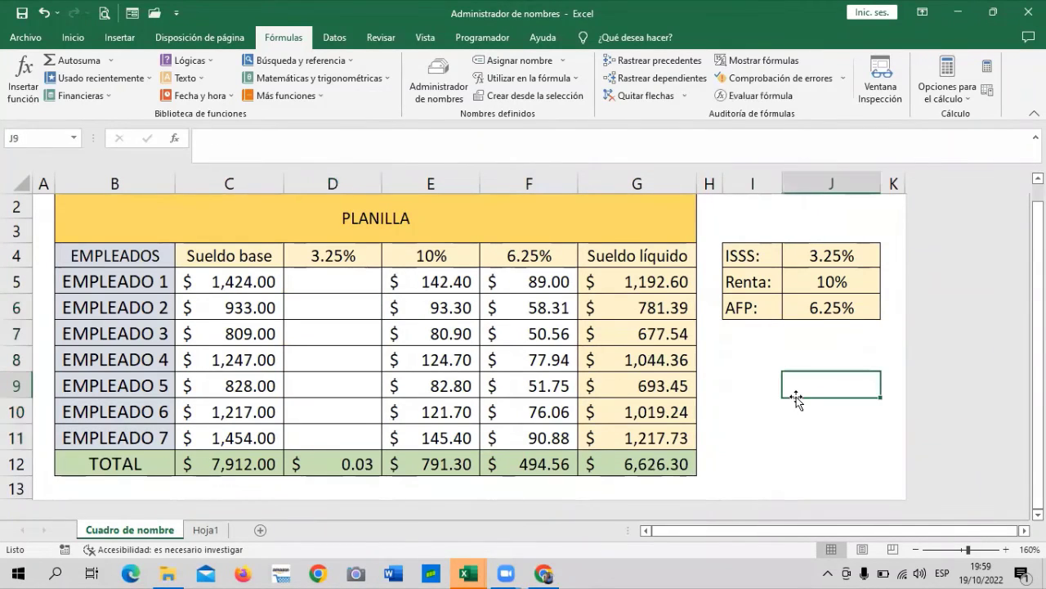
{"action": "left_click", "coordinate": [331, 281]}
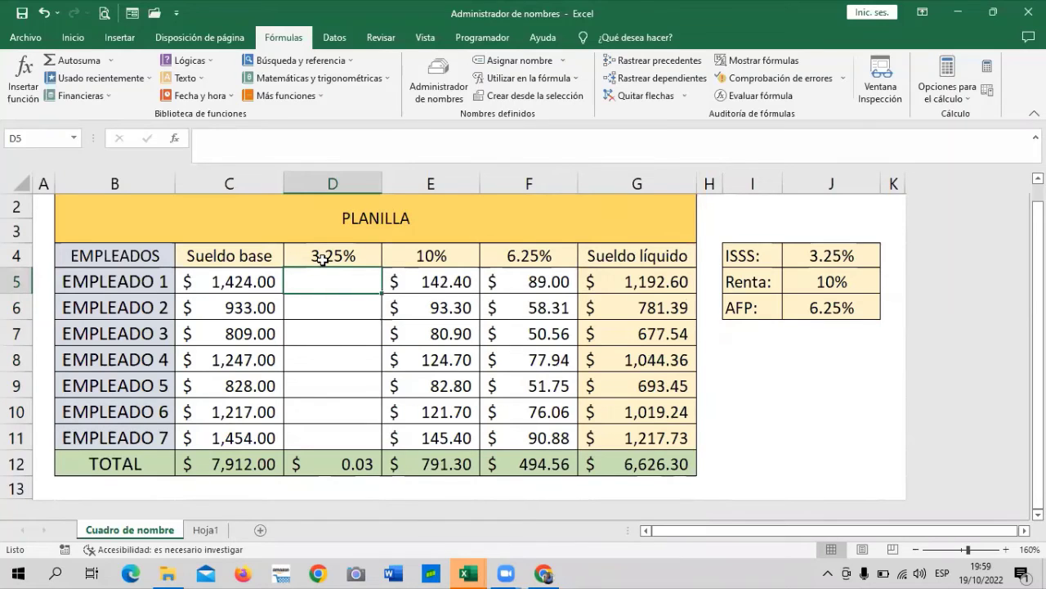
Step: Create a new name SEGURO whose reference is replaced by a formula starting =SI(
{"action": "left_click", "coordinate": [434, 74]}
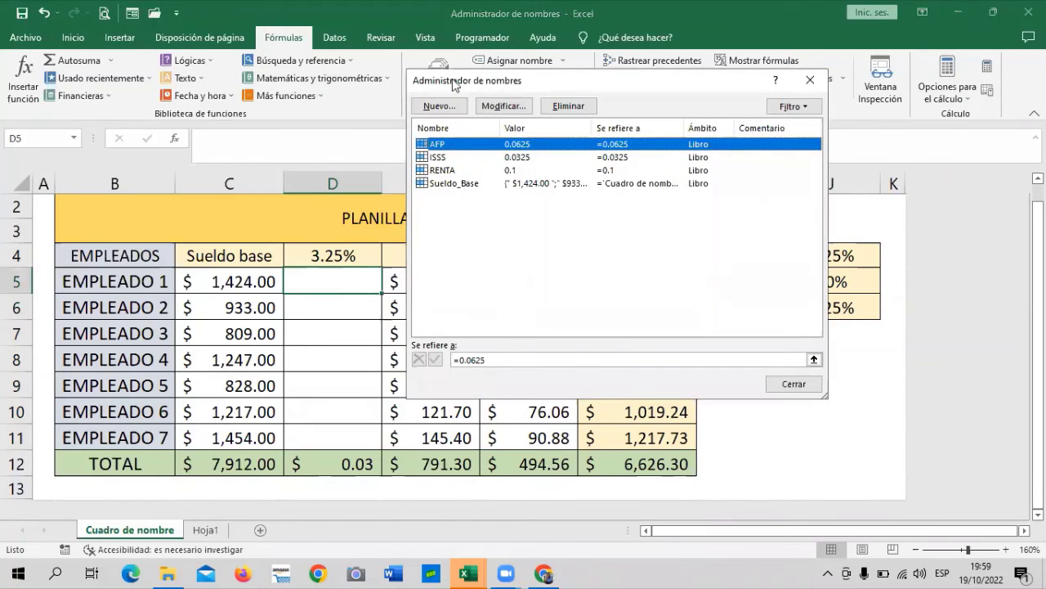
{"action": "left_click", "coordinate": [454, 106]}
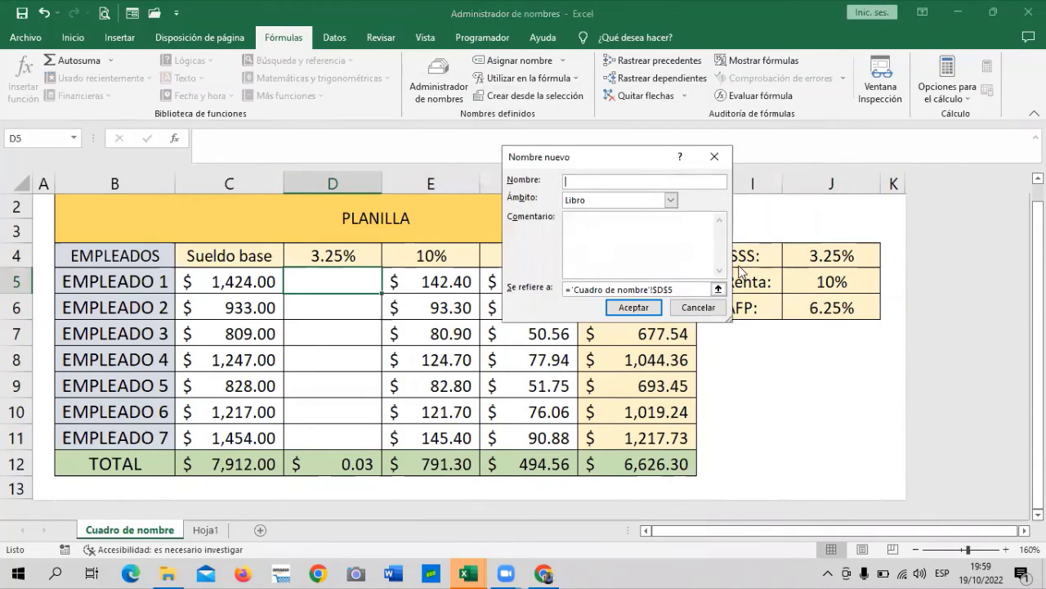
{"action": "type", "text": "SEGU"}
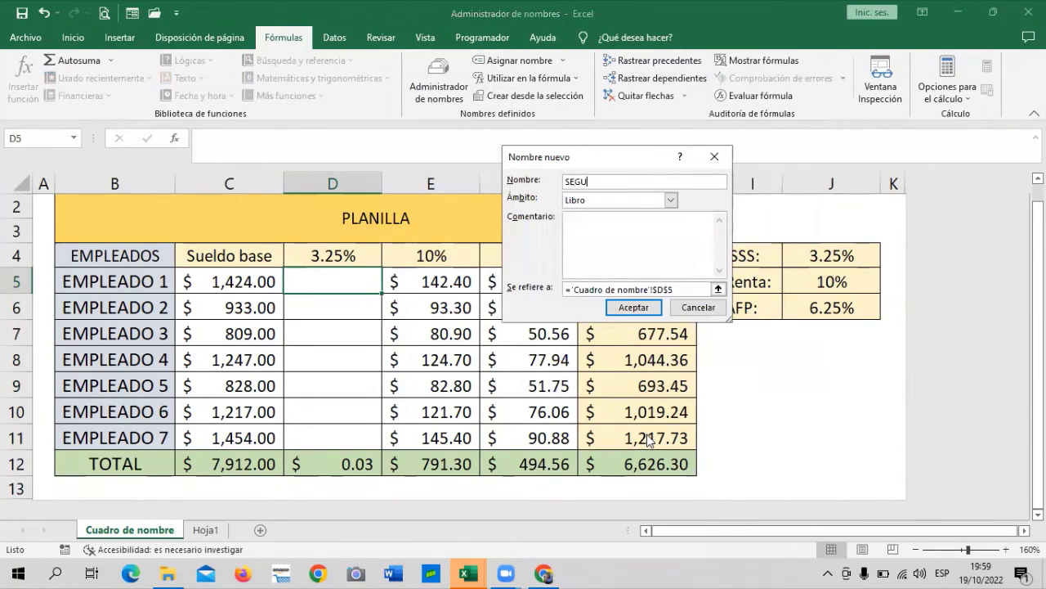
{"action": "type", "text": "RO"}
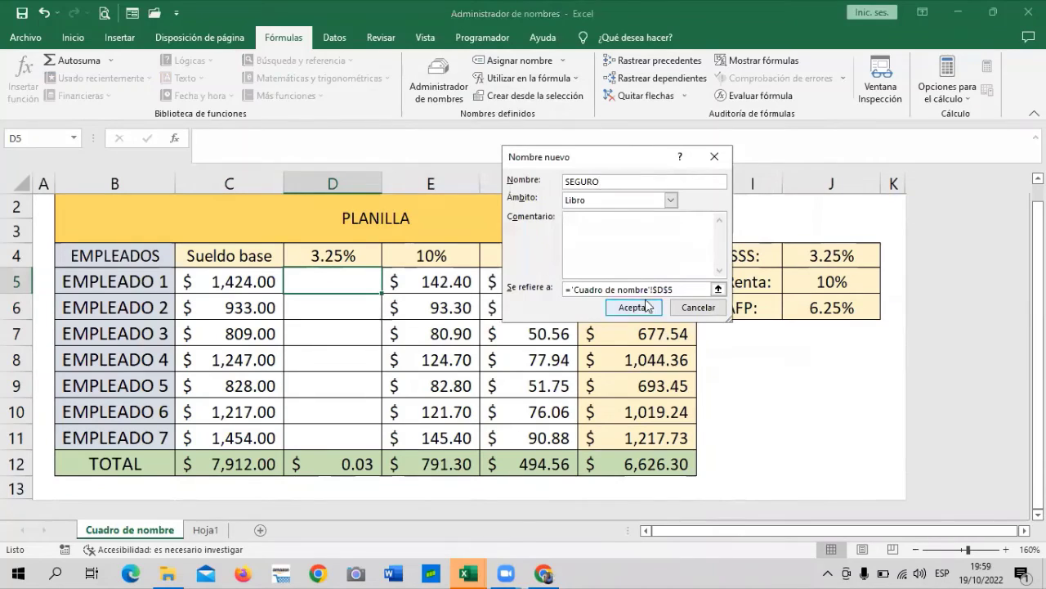
{"action": "left_click_drag", "start_coordinate": [675, 289], "coordinate": [556, 290]}
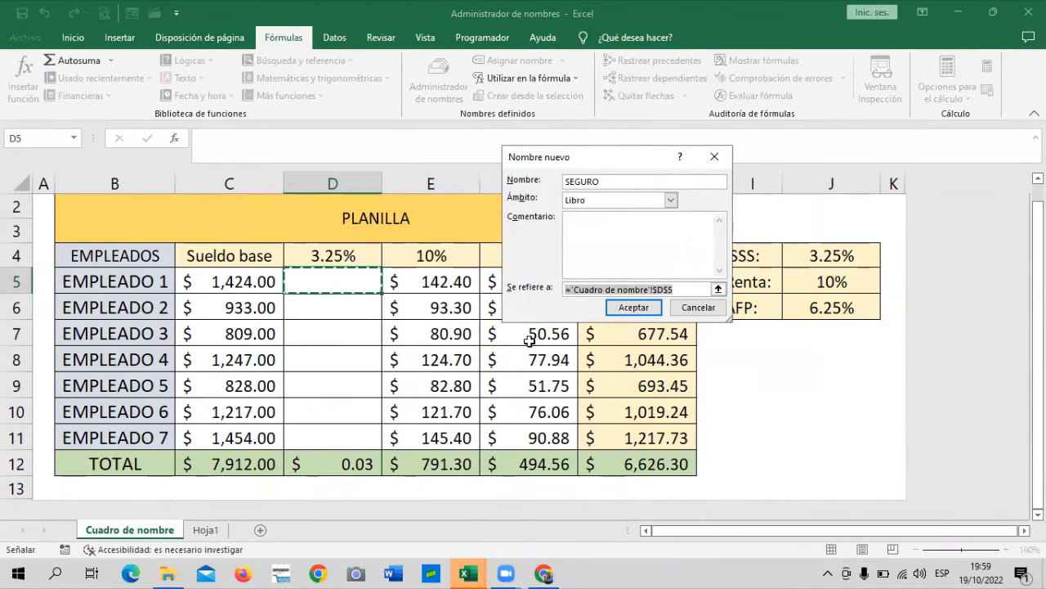
{"action": "key", "text": "Delete"}
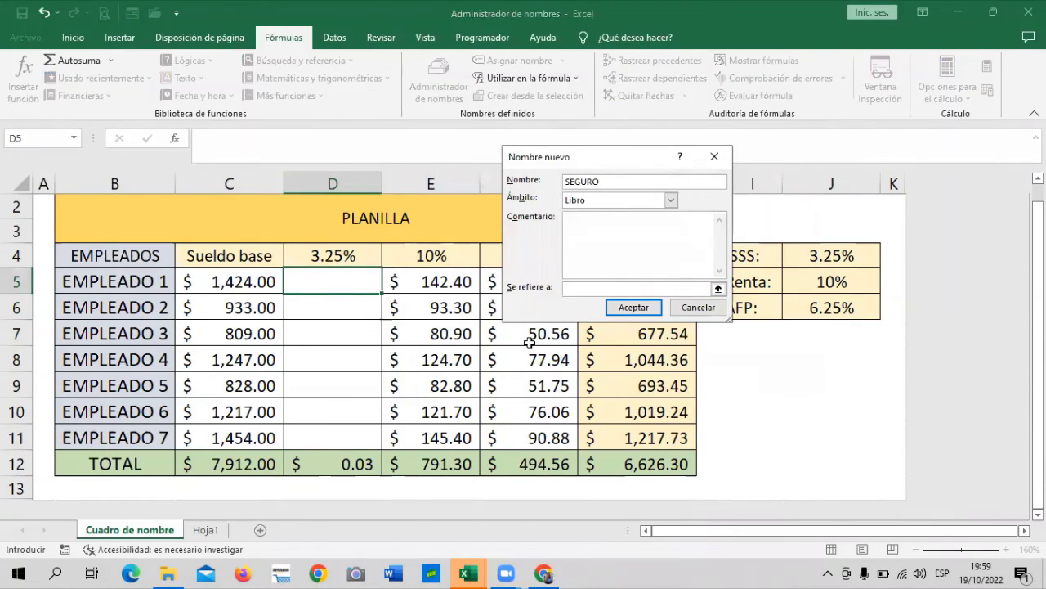
{"action": "type", "text": "="}
{"action": "type", "text": "SI"}
{"action": "type", "text": "("}
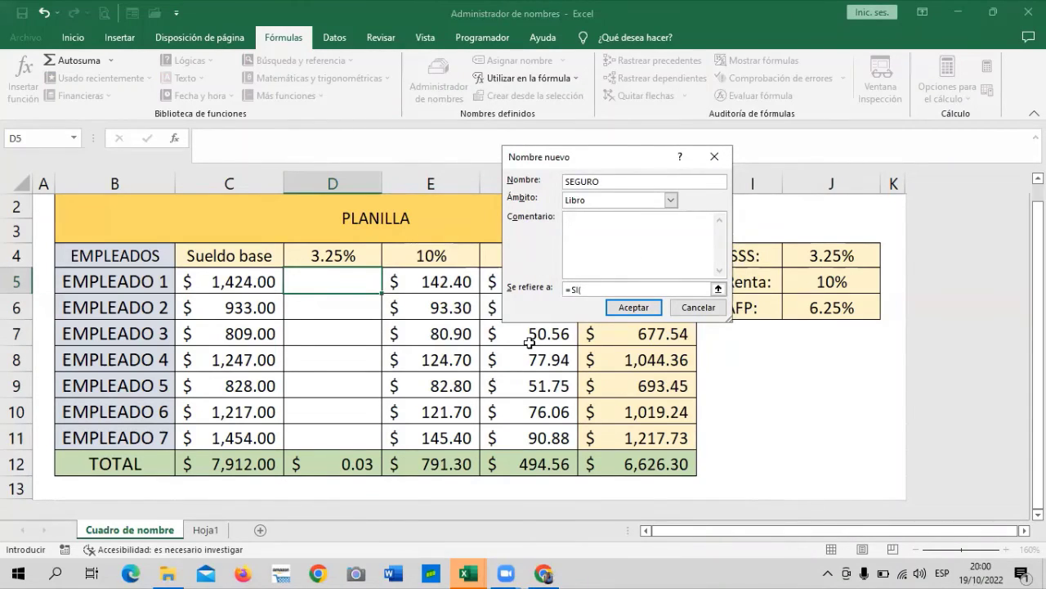
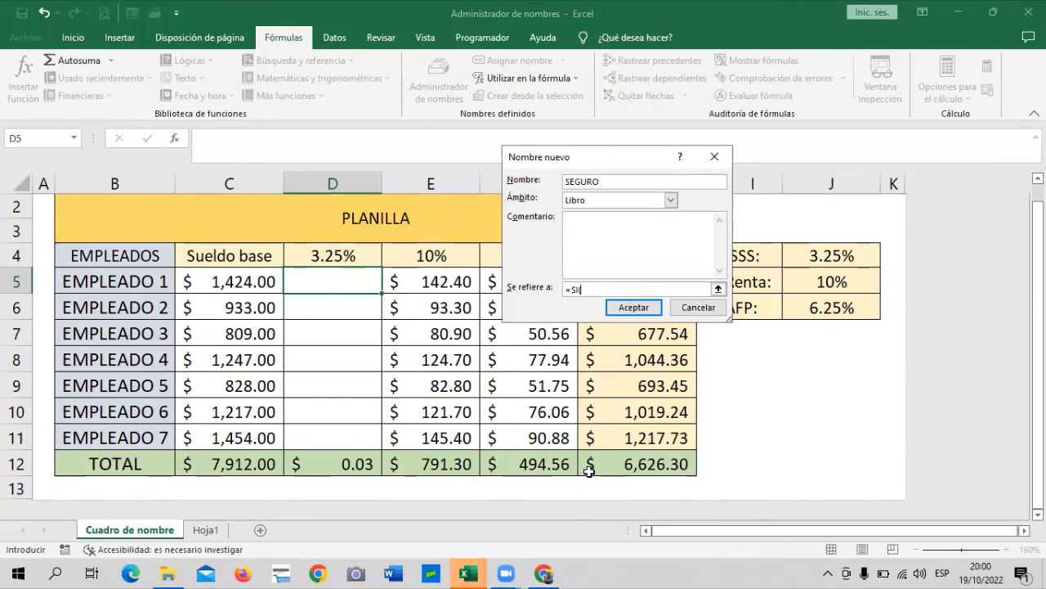
Step: Finish defining SEGURO as =SI(C5<1000;C5*3.25%;30) and confirm it in Nombre nuevo
{"action": "type", "text": "C5"}
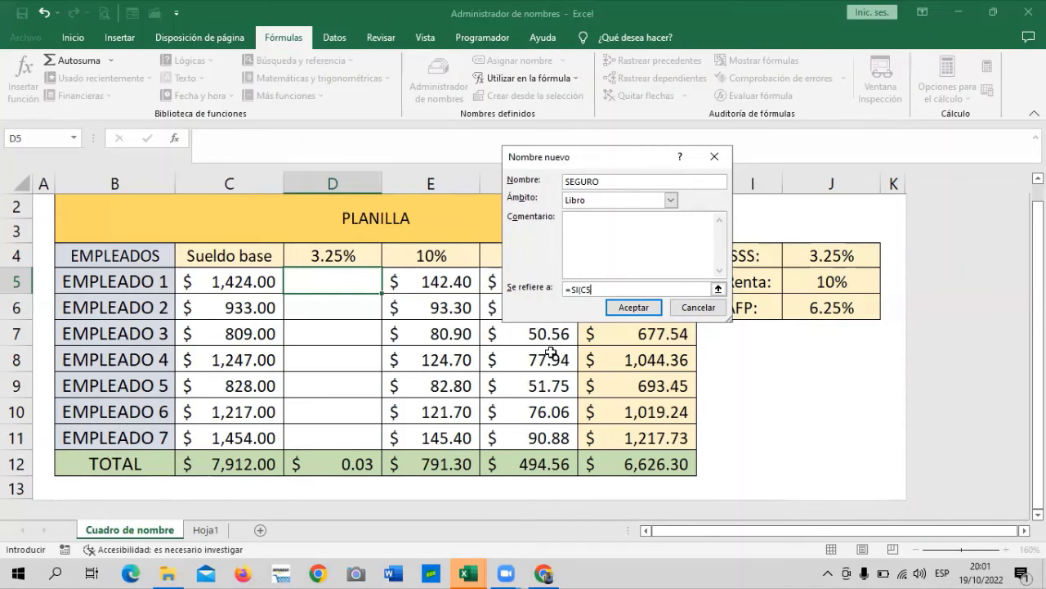
{"action": "type", "text": "<"}
{"action": "type", "text": "1000"}
{"action": "type", "text": ";"}
{"action": "type", "text": "C"}
{"action": "type", "text": "5*"}
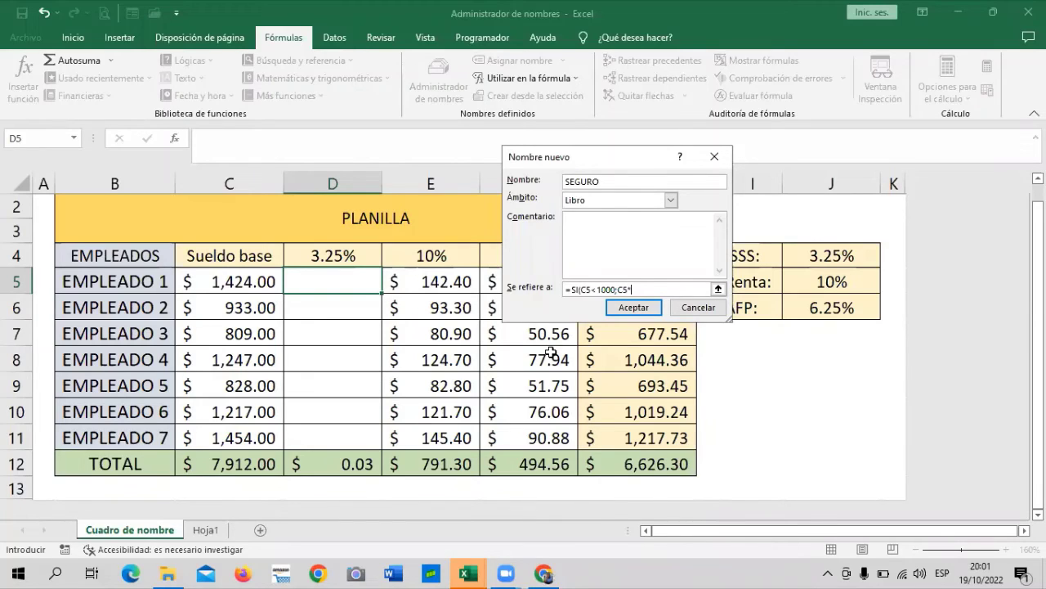
{"action": "type", "text": "3.25"}
{"action": "type", "text": "%"}
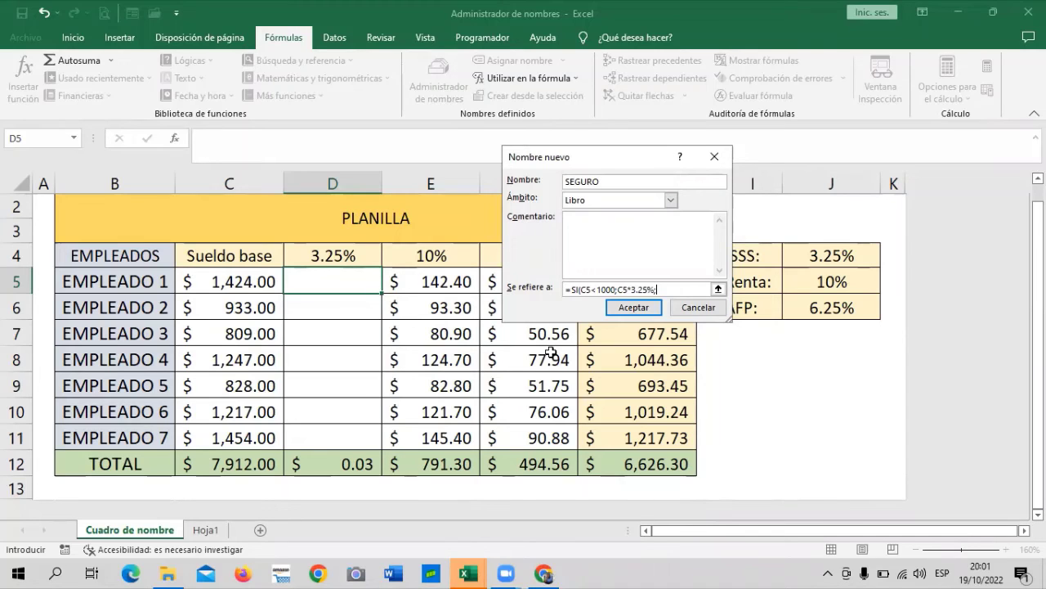
{"action": "type", "text": "30"}
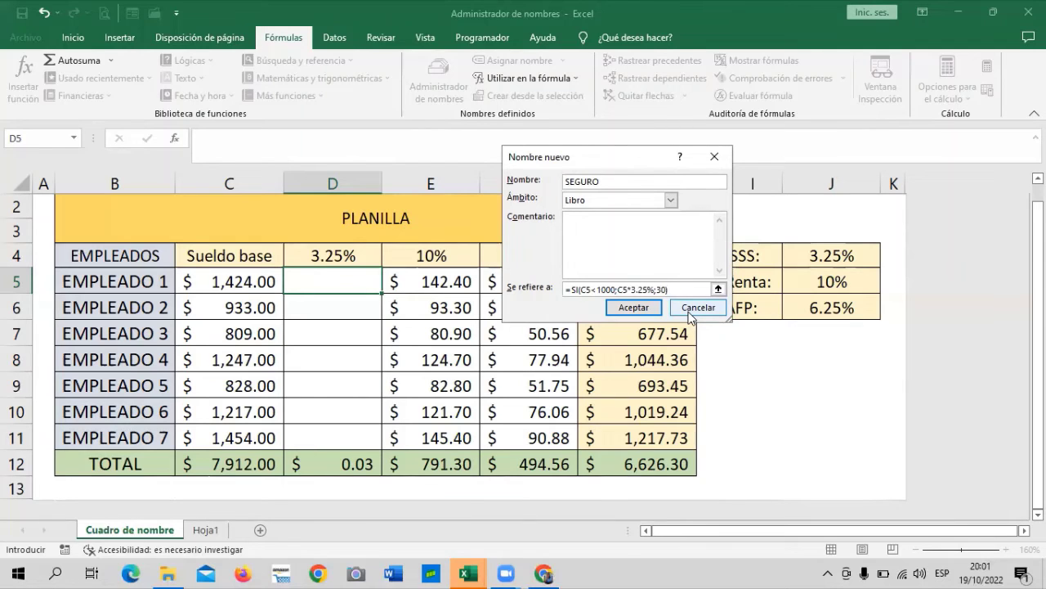
{"action": "left_click", "coordinate": [625, 308]}
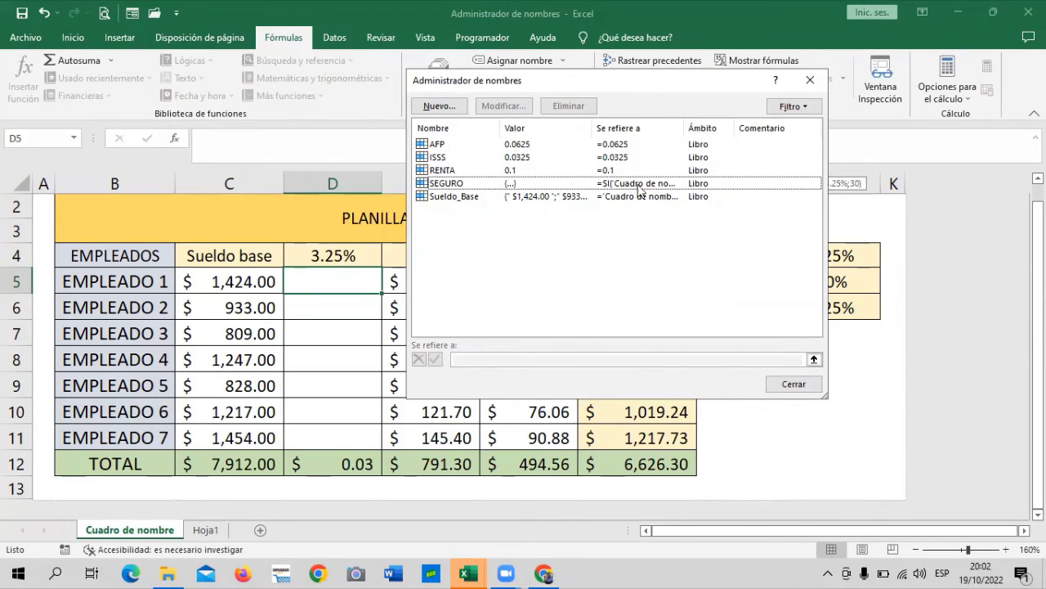
Step: Close Name Manager, enter =SEGURO in D5 via autocomplete, and verify its $30.00 result
{"action": "left_click", "coordinate": [795, 384]}
{"action": "left_click", "coordinate": [795, 383]}
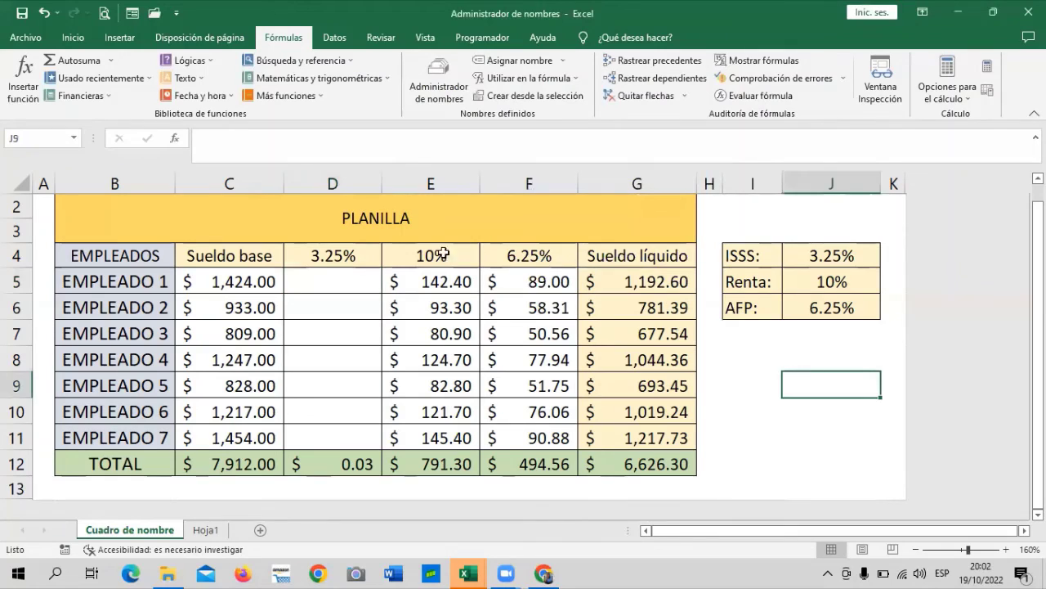
{"action": "left_click", "coordinate": [347, 279]}
{"action": "type", "text": "="}
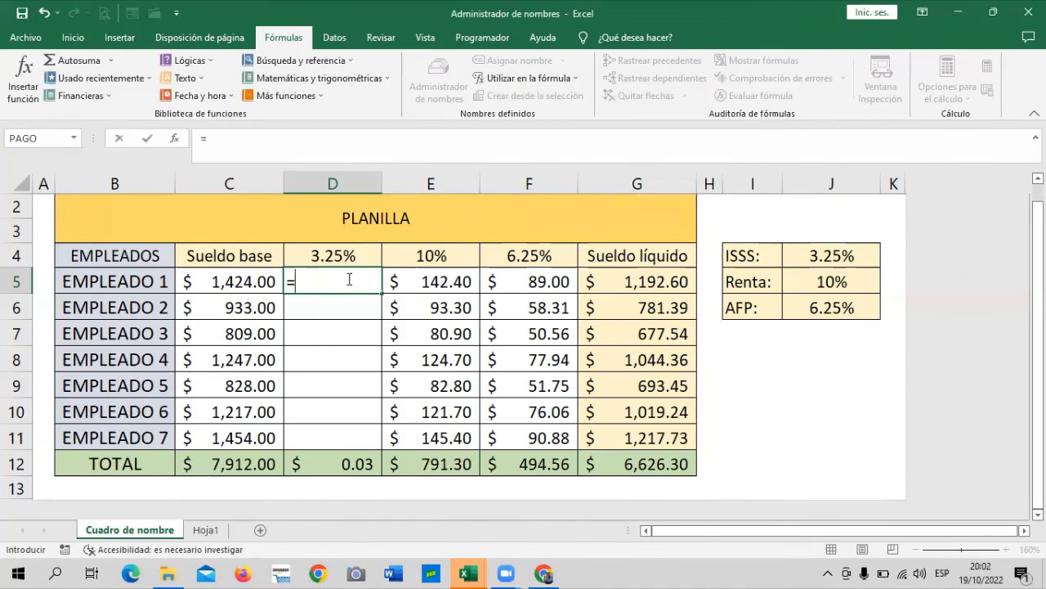
{"action": "type", "text": "SE"}
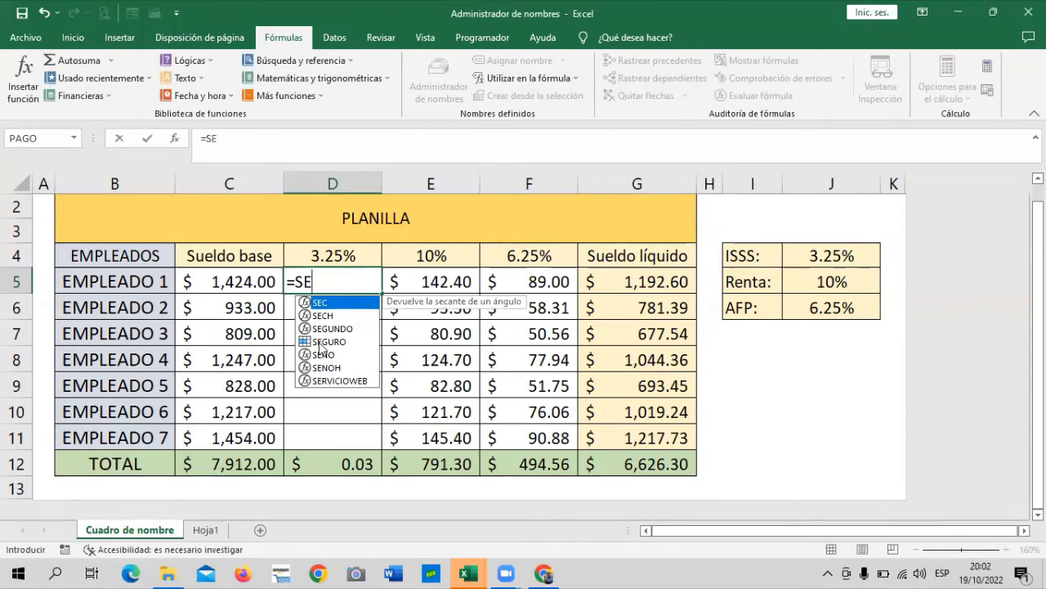
{"action": "double_click", "coordinate": [321, 342]}
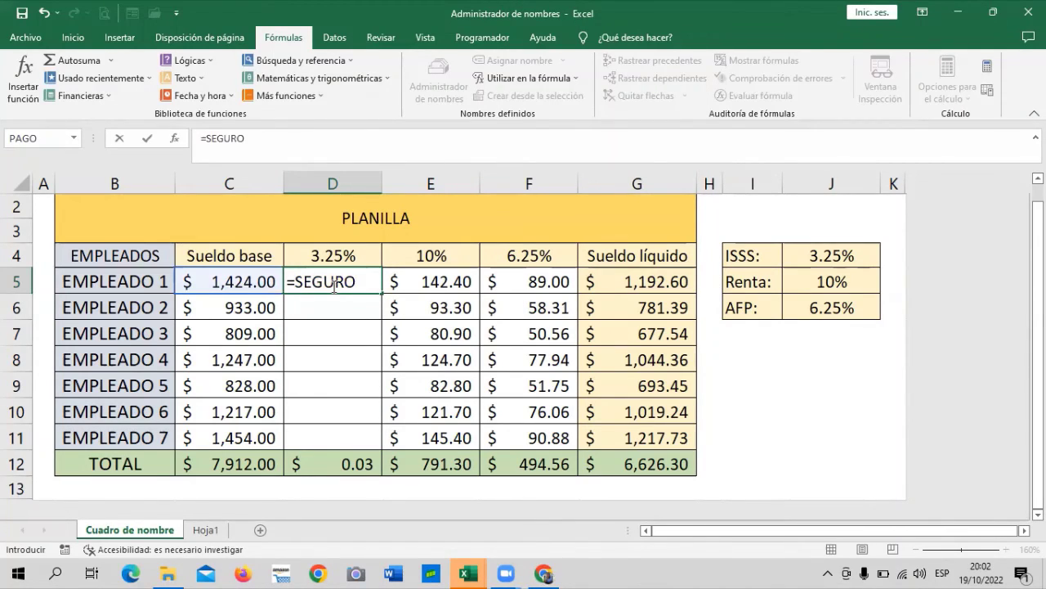
{"action": "key", "text": "Return"}
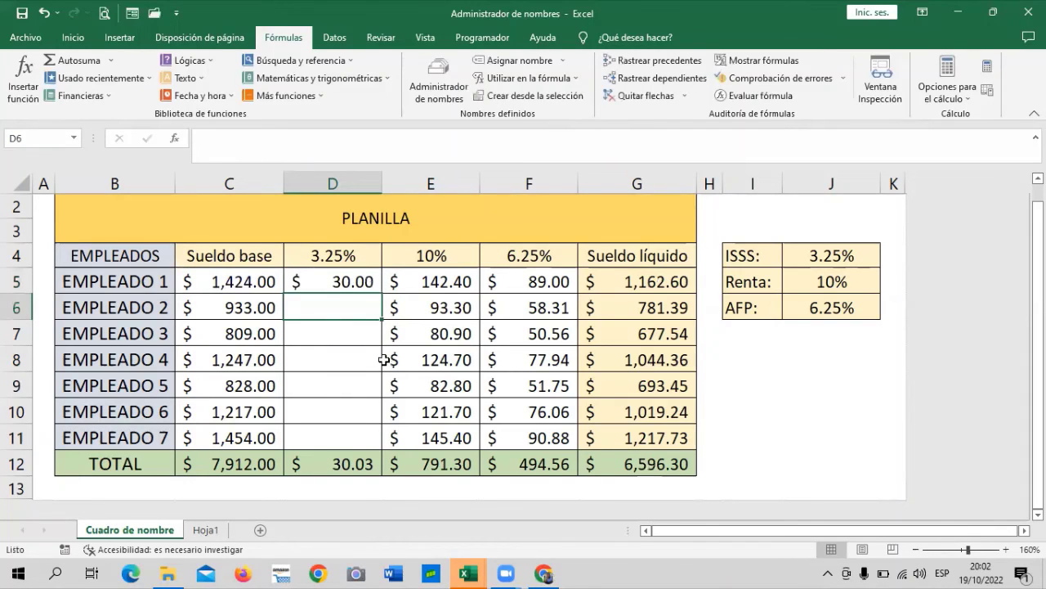
{"action": "left_click", "coordinate": [342, 286]}
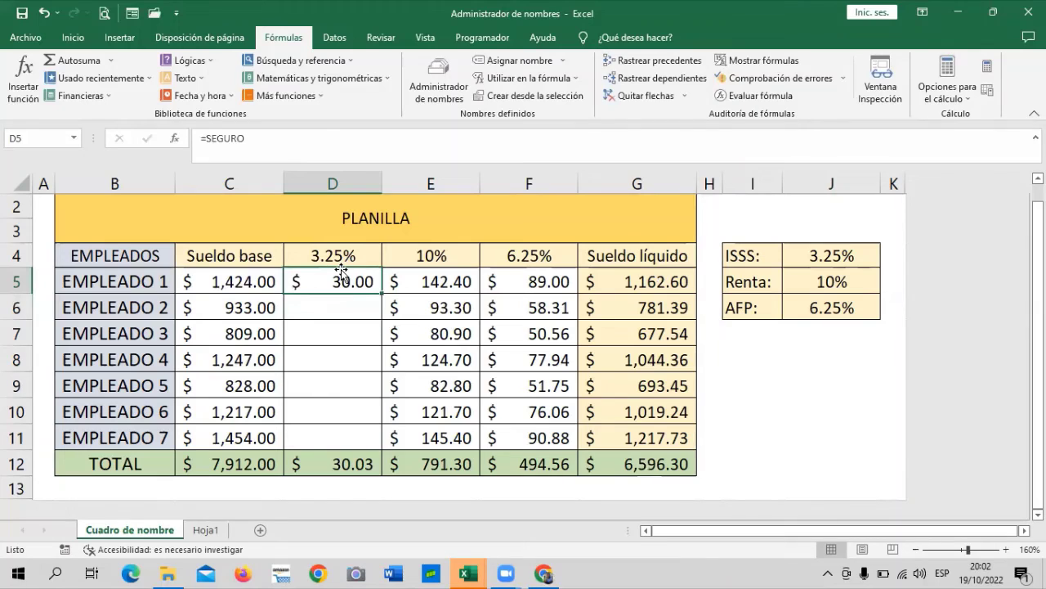
{"action": "left_click", "coordinate": [350, 332]}
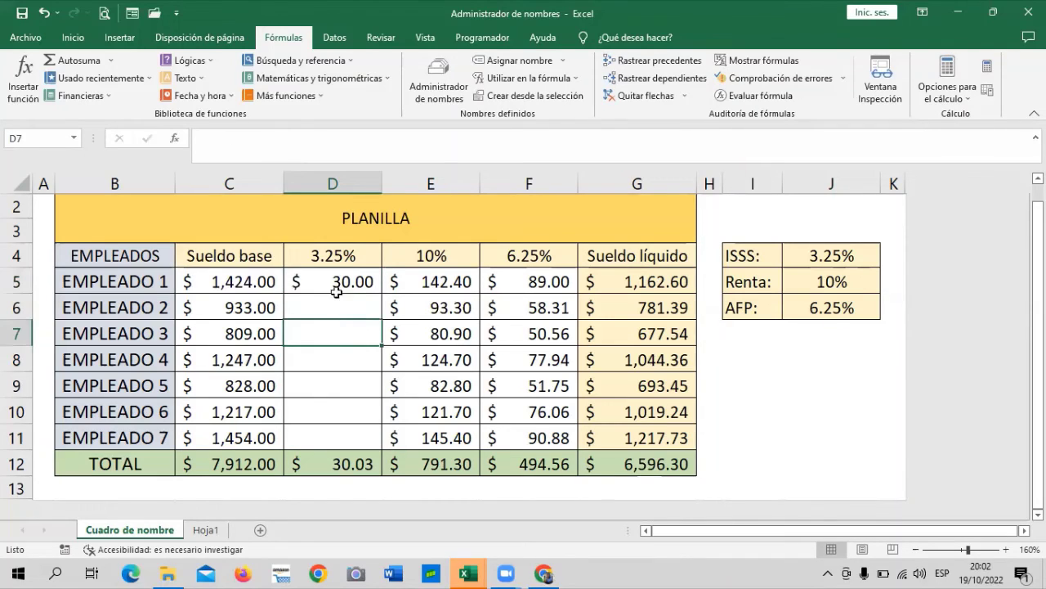
{"action": "left_click", "coordinate": [323, 278]}
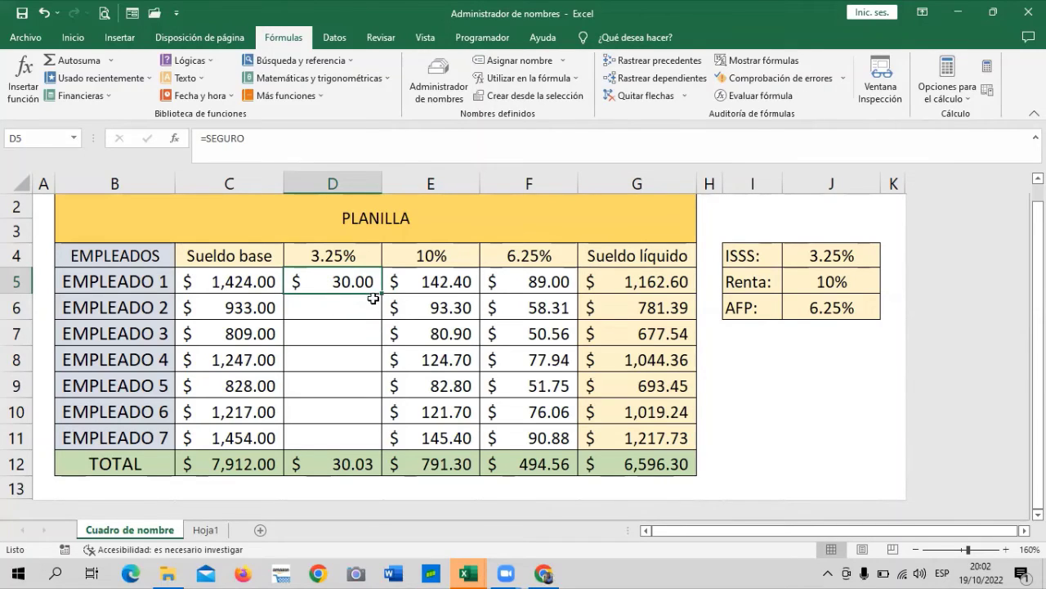
Step: Copy =SEGURO from D5 down to D11 and spot-check D5, D6, D7 and D9 against their salaries
{"action": "left_click_drag", "start_coordinate": [382, 293], "coordinate": [372, 439]}
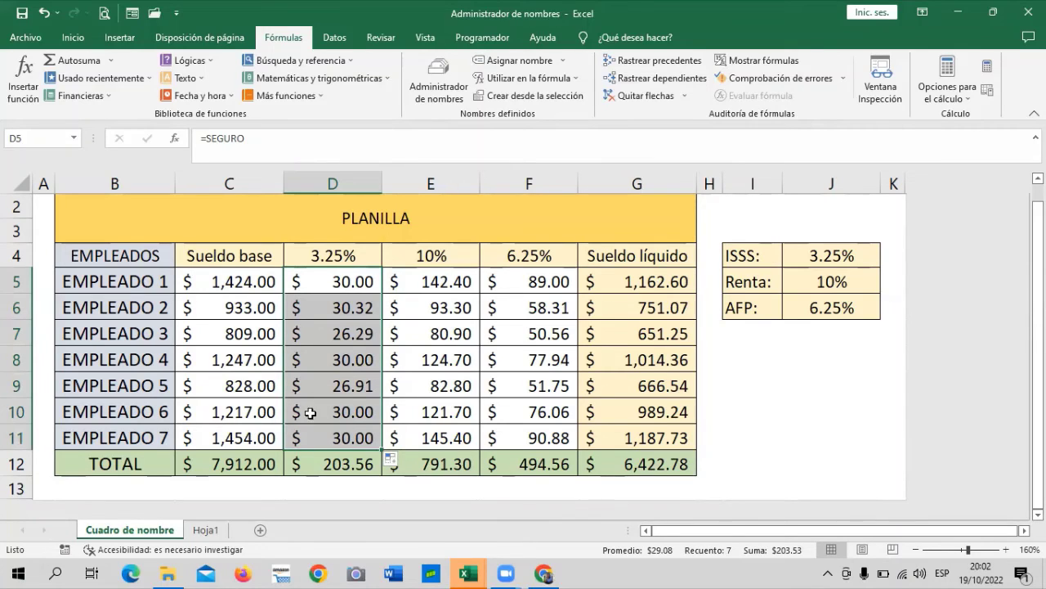
{"action": "left_click", "coordinate": [225, 332]}
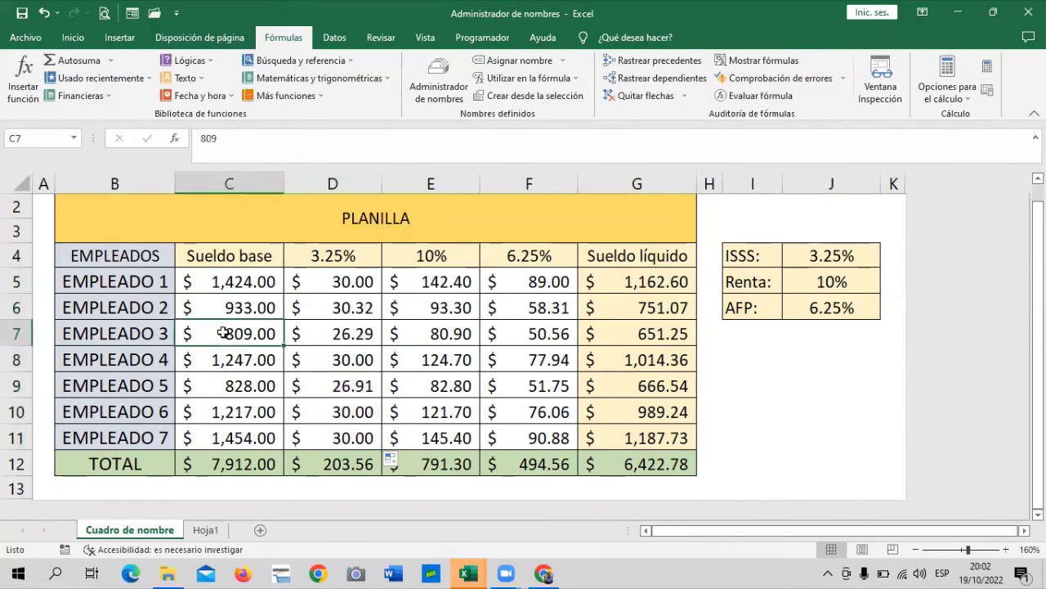
{"action": "left_click", "coordinate": [327, 330]}
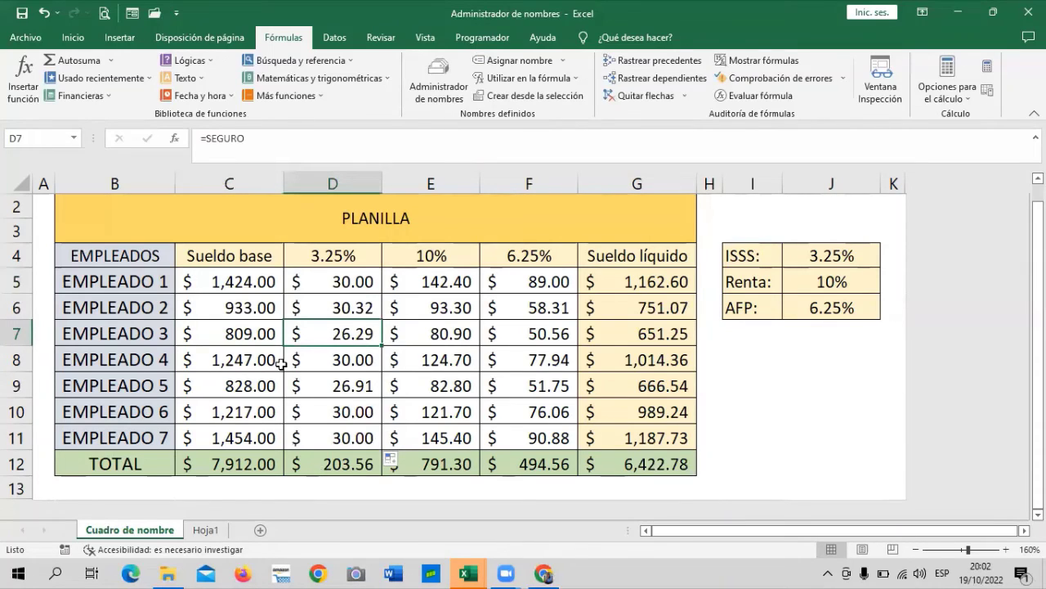
{"action": "left_click", "coordinate": [213, 377]}
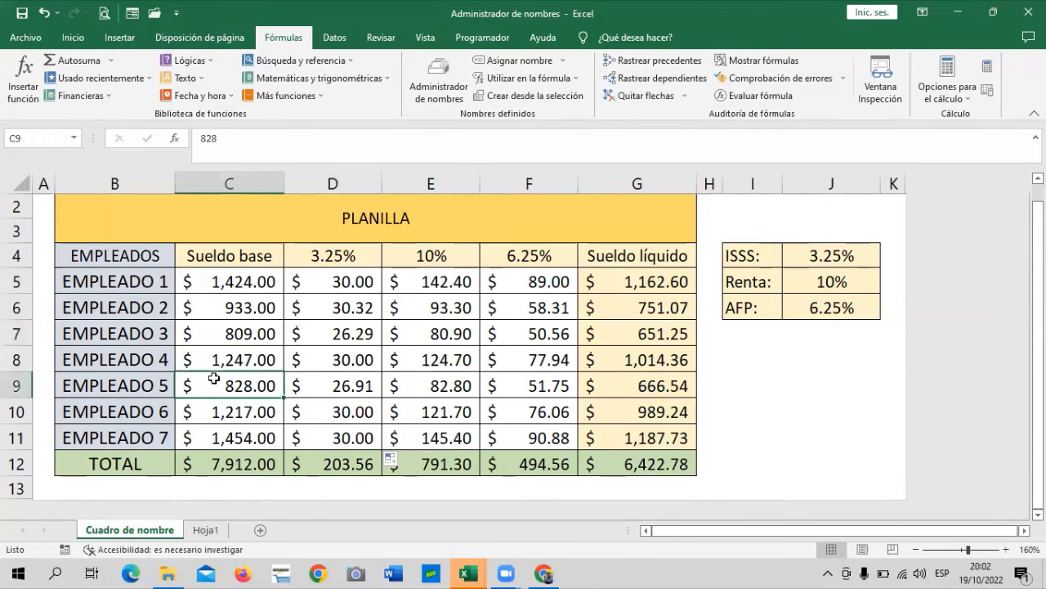
{"action": "left_click", "coordinate": [344, 384]}
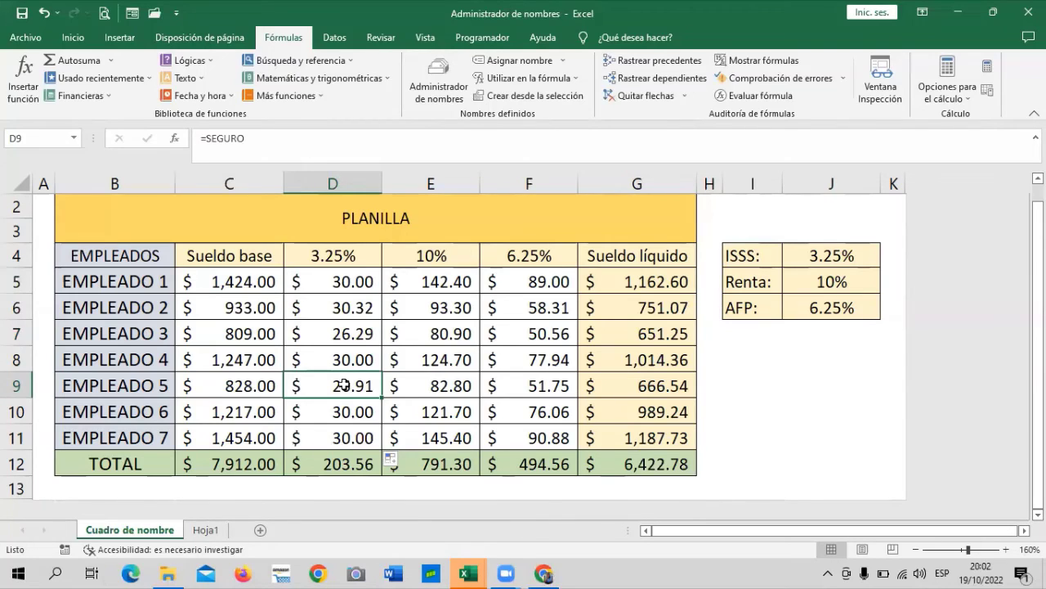
{"action": "left_click", "coordinate": [350, 283]}
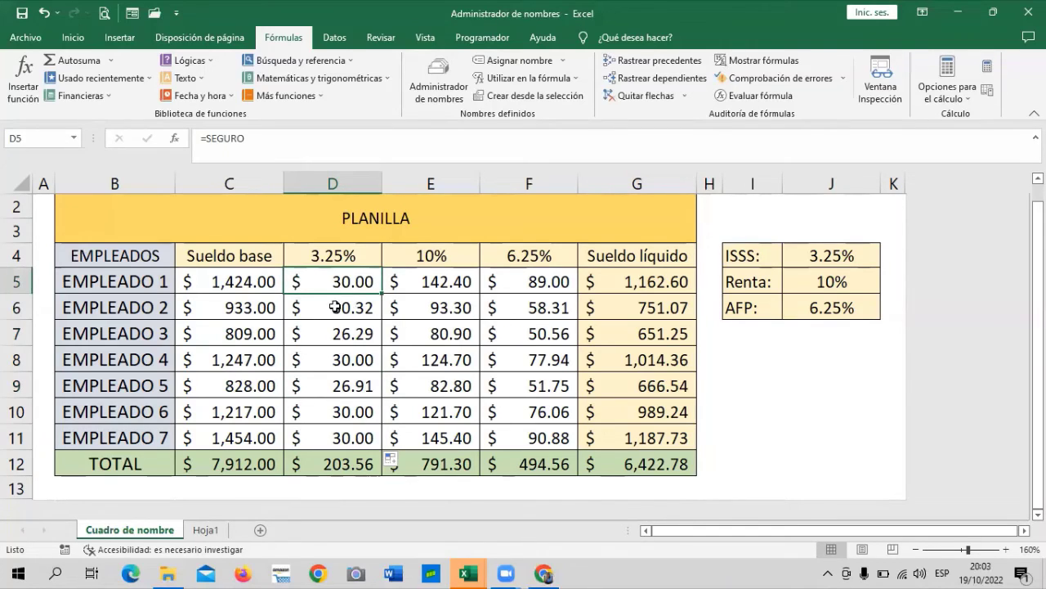
{"action": "left_click", "coordinate": [335, 307]}
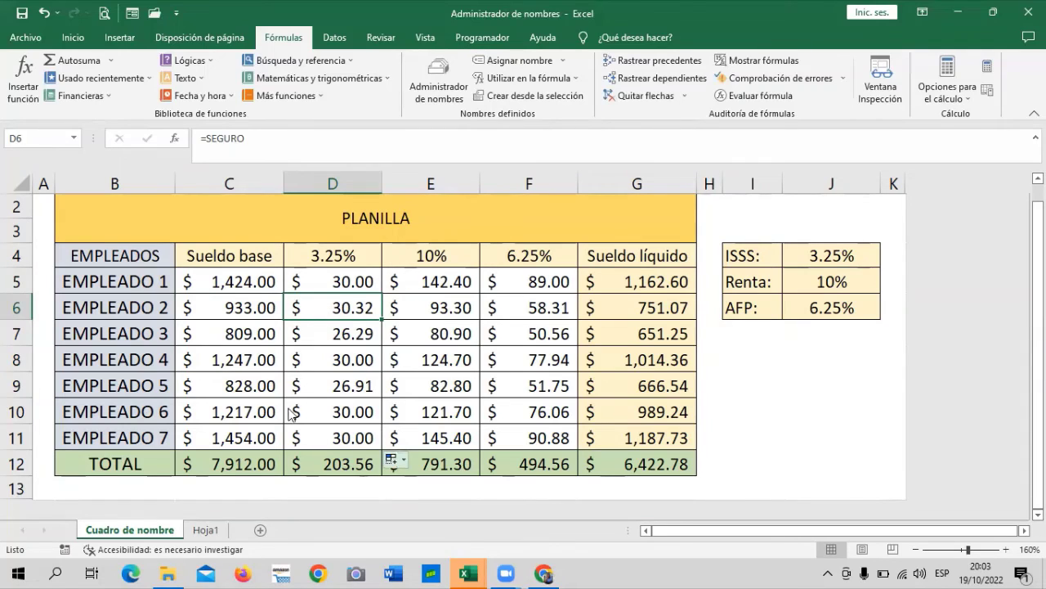
Step: Change Empleado 1's salary in C5 to 2000 and check the recalculated SEGURO in D5
{"action": "left_click", "coordinate": [245, 362]}
{"action": "left_click", "coordinate": [231, 283]}
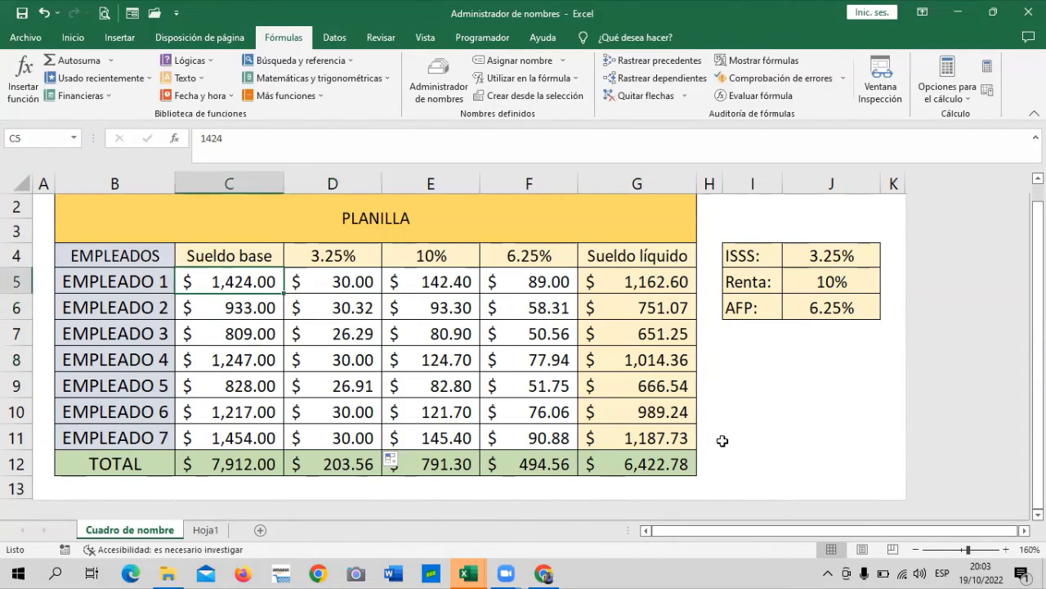
{"action": "type", "text": "2000"}
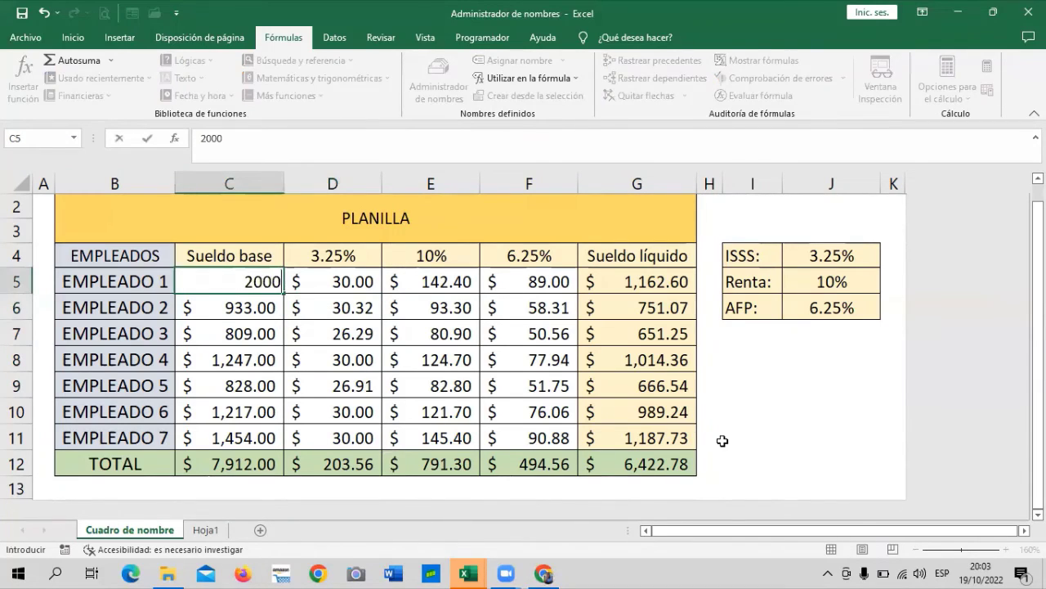
{"action": "key", "text": "Return"}
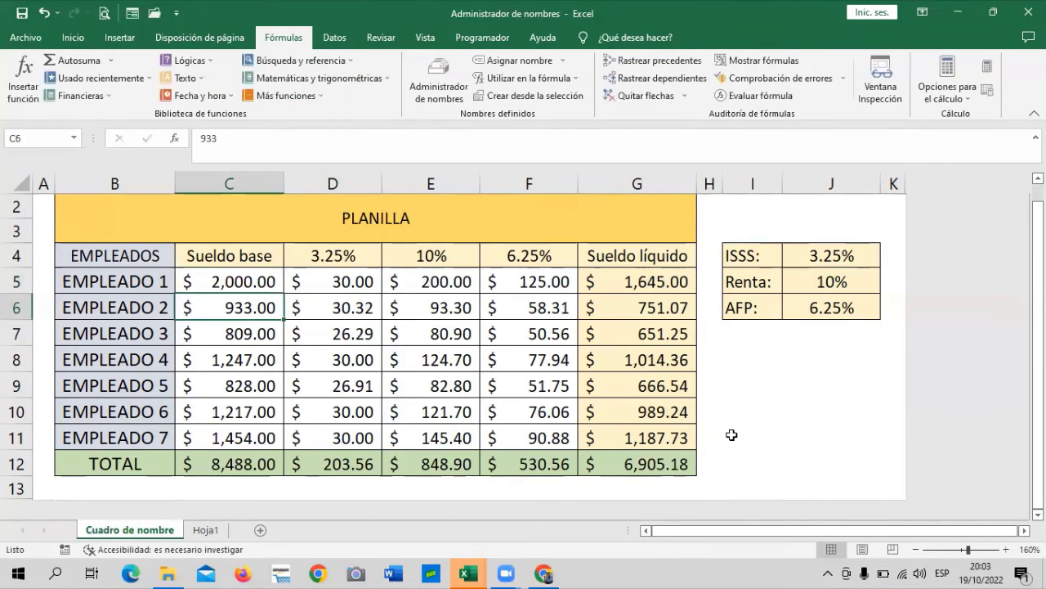
{"action": "left_click", "coordinate": [346, 281]}
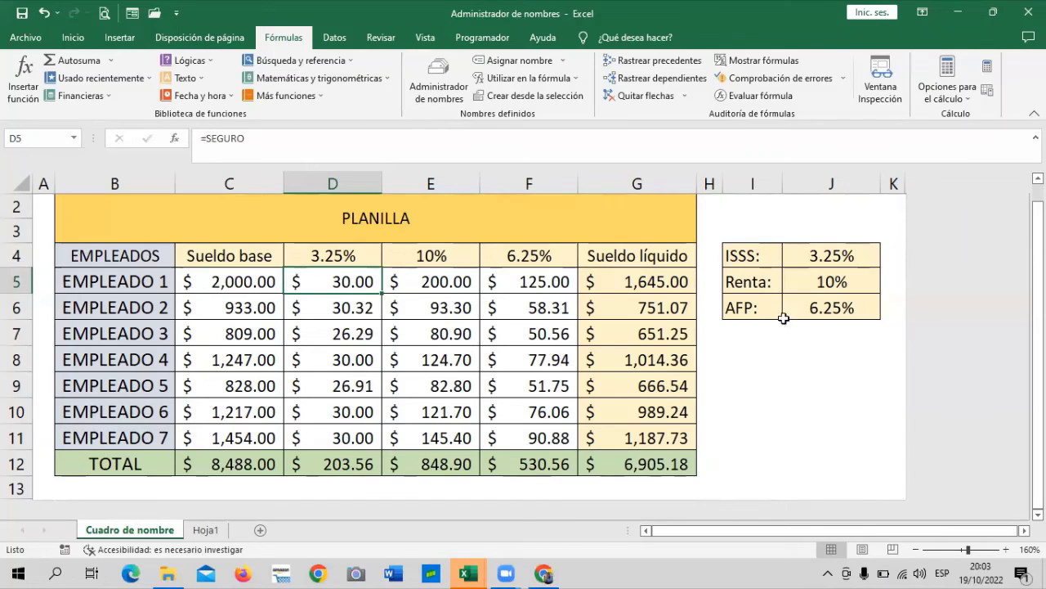
Step: Inspect the row 5 formulas from C5 to G5 and the net salary cells G6, G10 and G12
{"action": "left_click", "coordinate": [533, 282]}
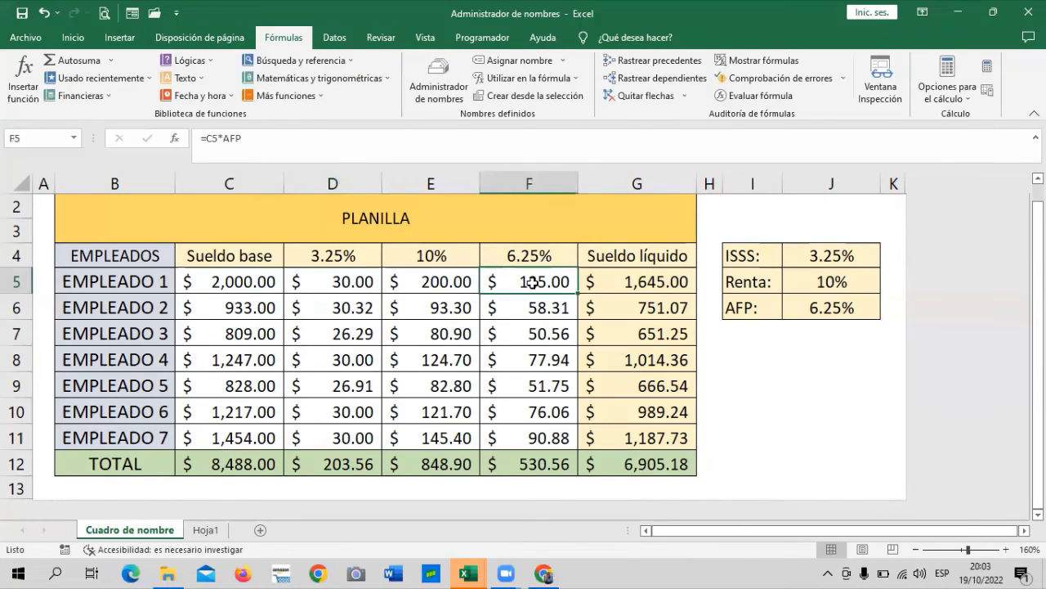
{"action": "left_click", "coordinate": [621, 279]}
{"action": "left_click", "coordinate": [478, 276]}
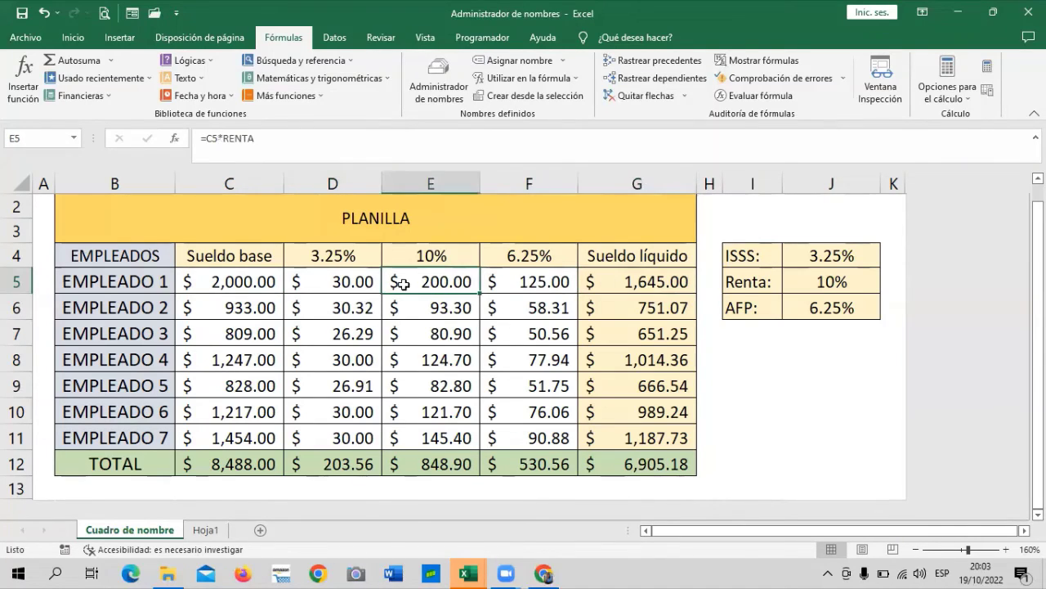
{"action": "left_click", "coordinate": [275, 278]}
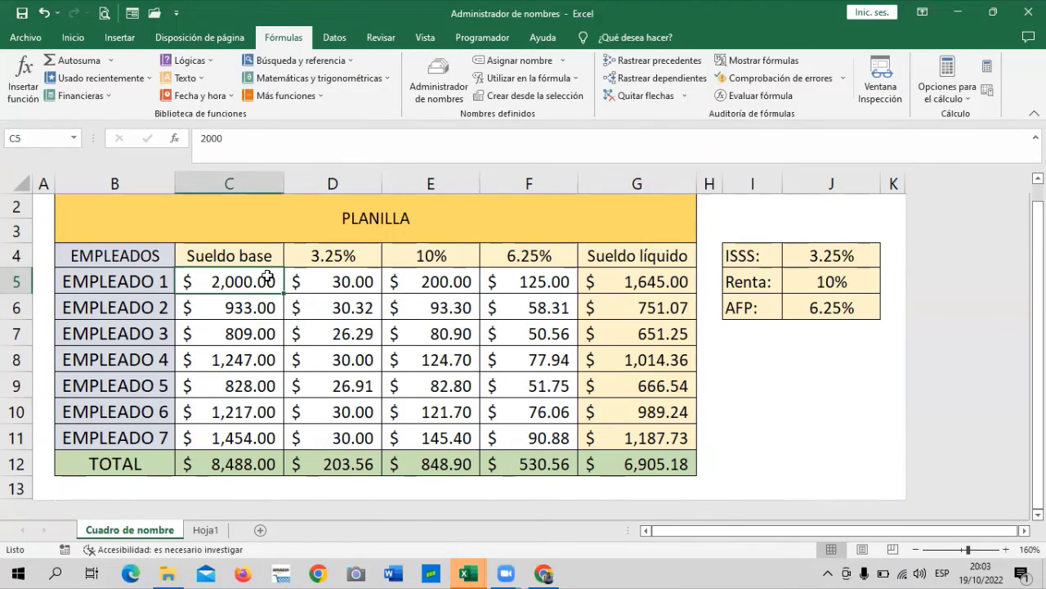
{"action": "left_click", "coordinate": [341, 281]}
{"action": "left_click", "coordinate": [414, 282]}
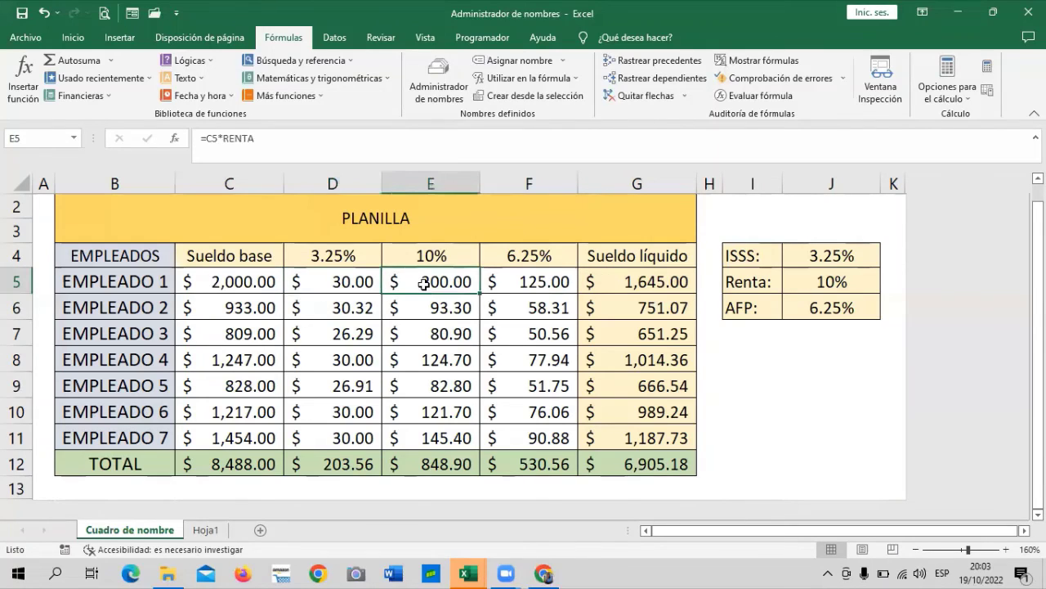
{"action": "left_click", "coordinate": [543, 279]}
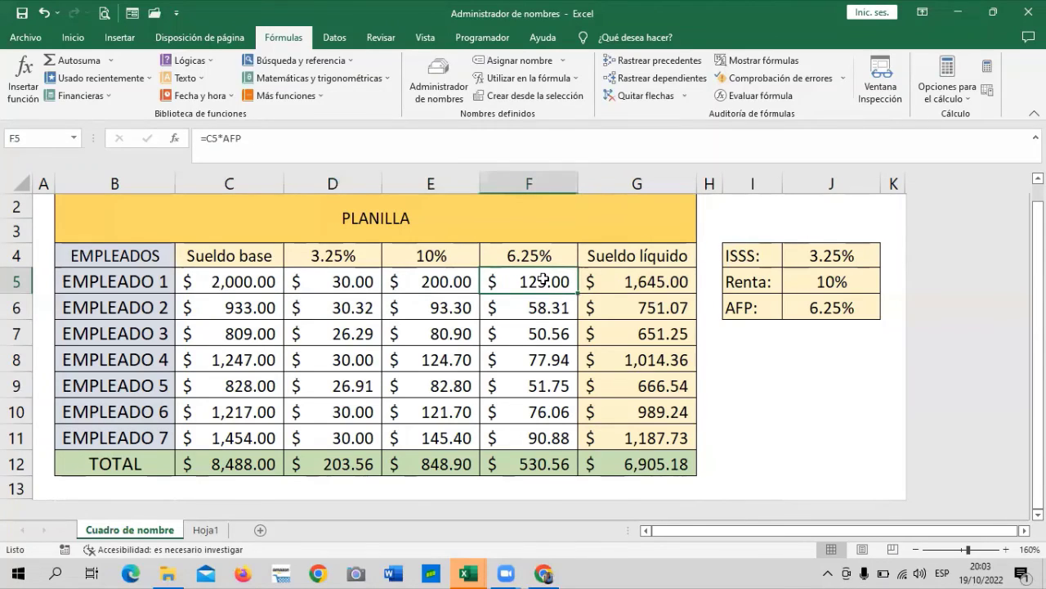
{"action": "left_click", "coordinate": [626, 281]}
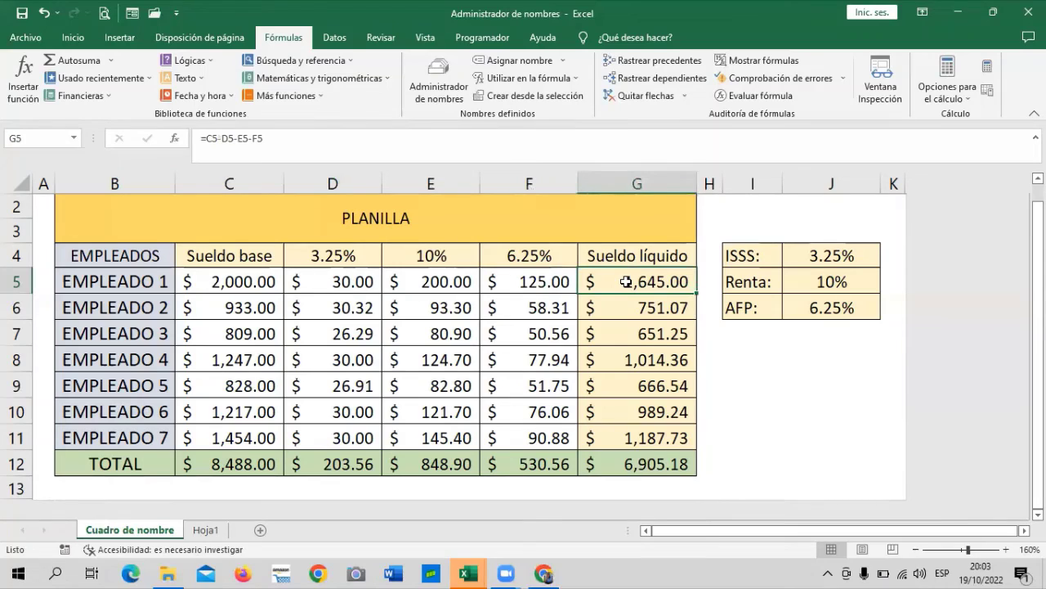
{"action": "left_click", "coordinate": [610, 304]}
{"action": "left_click", "coordinate": [614, 409]}
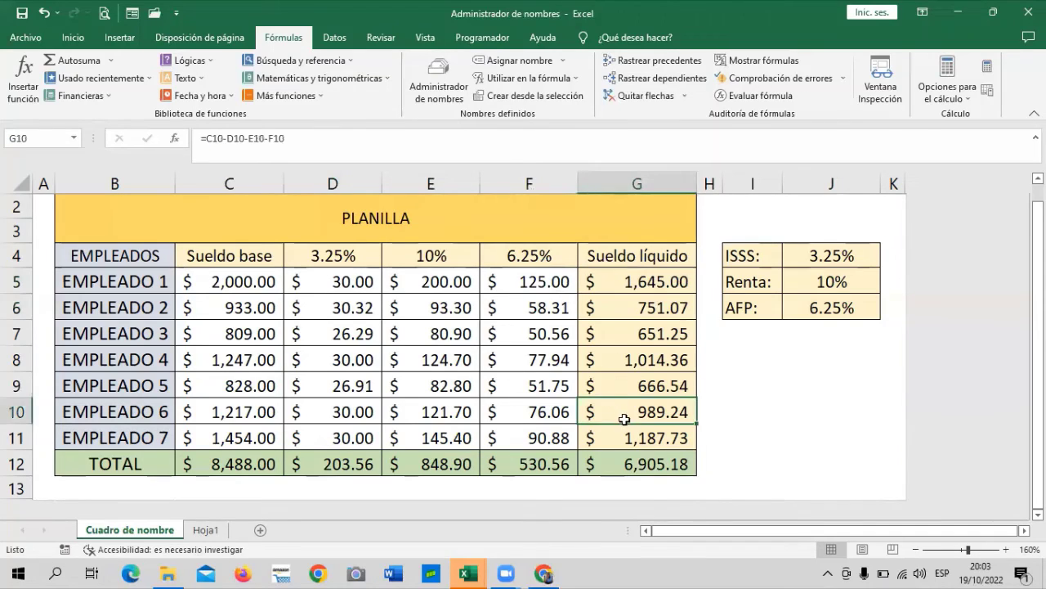
{"action": "left_click", "coordinate": [617, 463]}
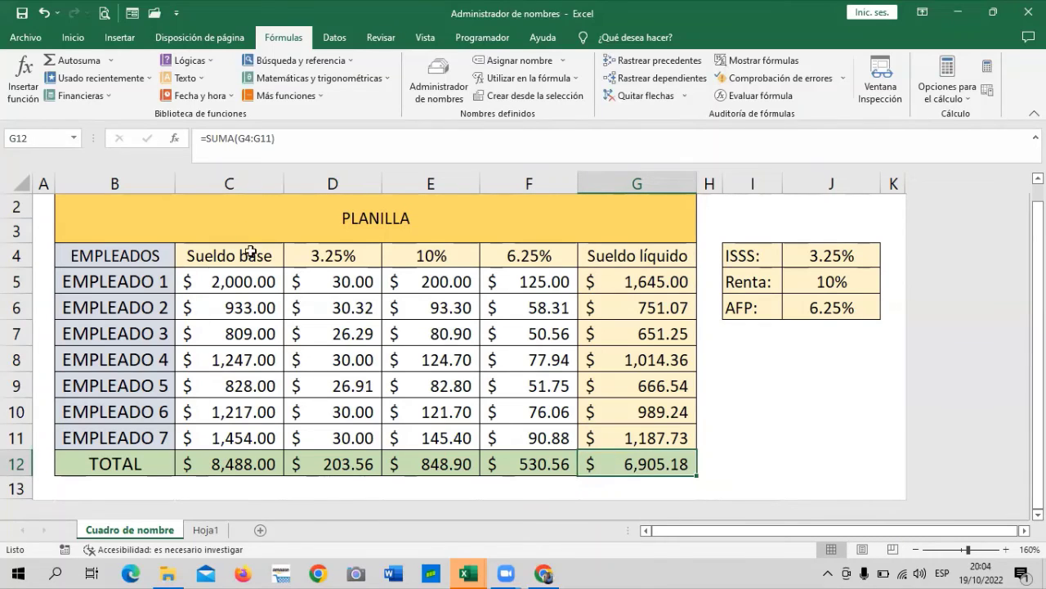
Step: Reveal G5's referenced cells unchanged, step through net salaries G6–G11, then switch to the course page
{"action": "left_click", "coordinate": [642, 282]}
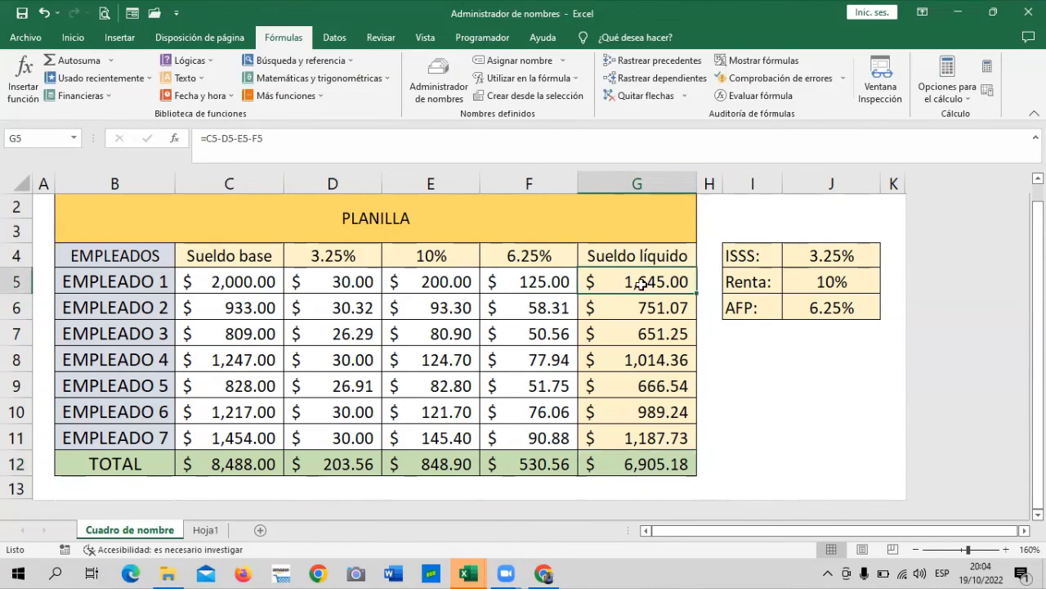
{"action": "left_click", "coordinate": [326, 140]}
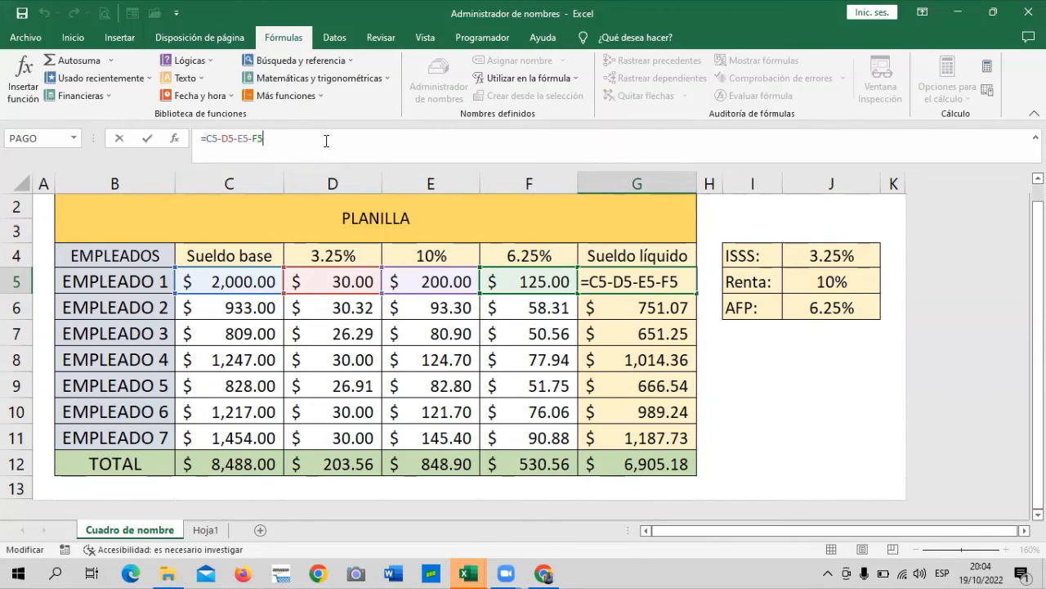
{"action": "key", "text": "Return"}
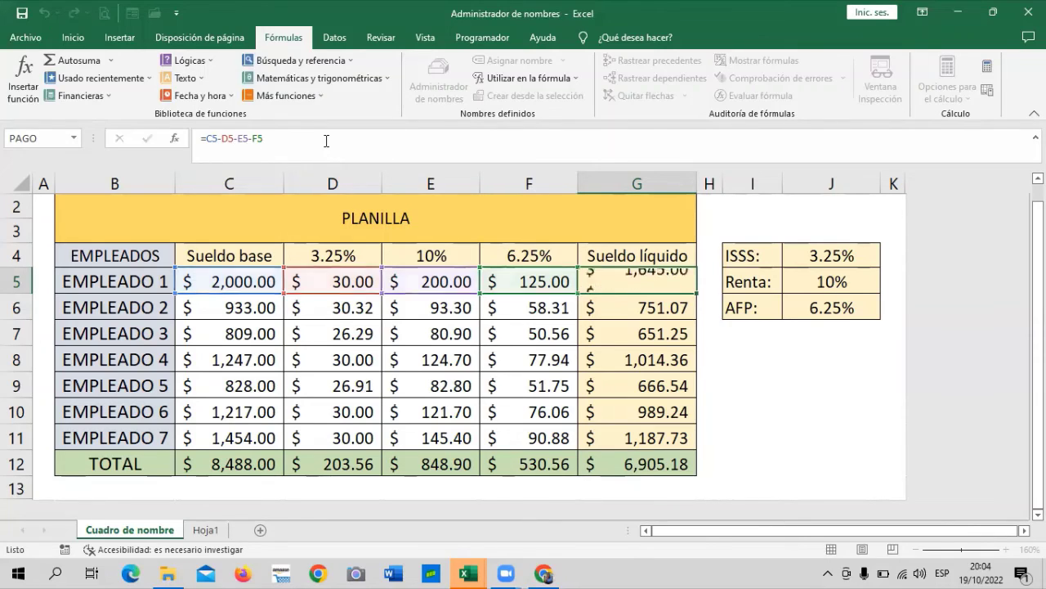
{"action": "left_click", "coordinate": [636, 269]}
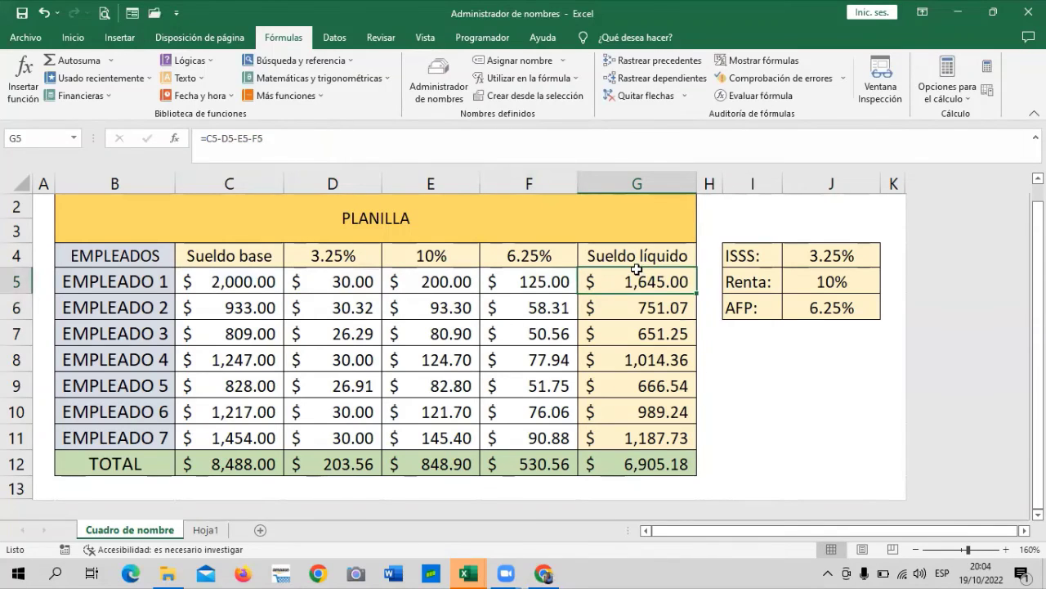
{"action": "left_click", "coordinate": [654, 318]}
{"action": "left_click", "coordinate": [639, 340]}
{"action": "left_click", "coordinate": [618, 388]}
{"action": "left_click", "coordinate": [615, 417]}
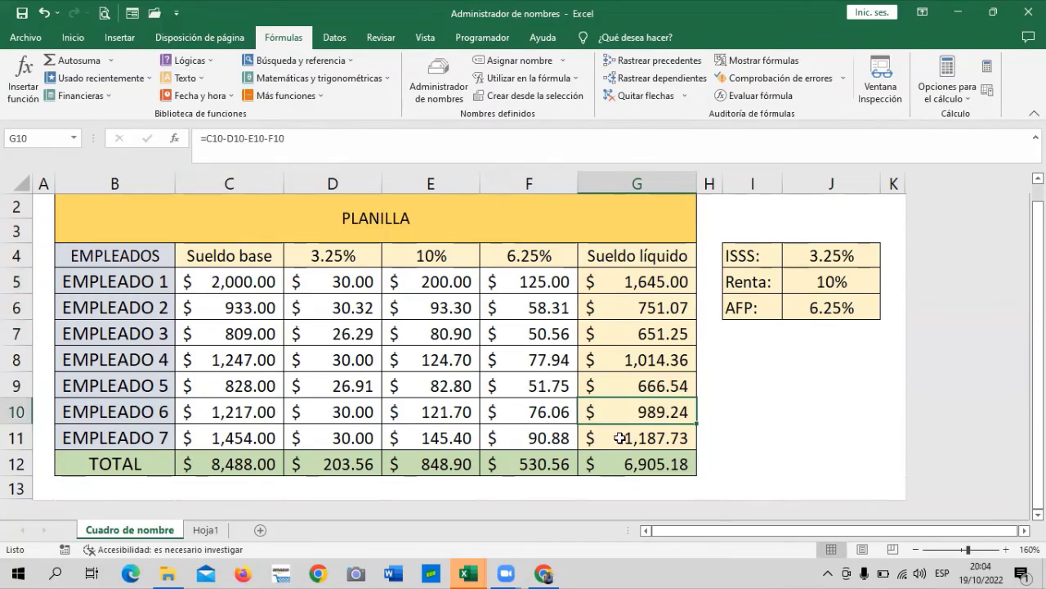
{"action": "left_click", "coordinate": [616, 439]}
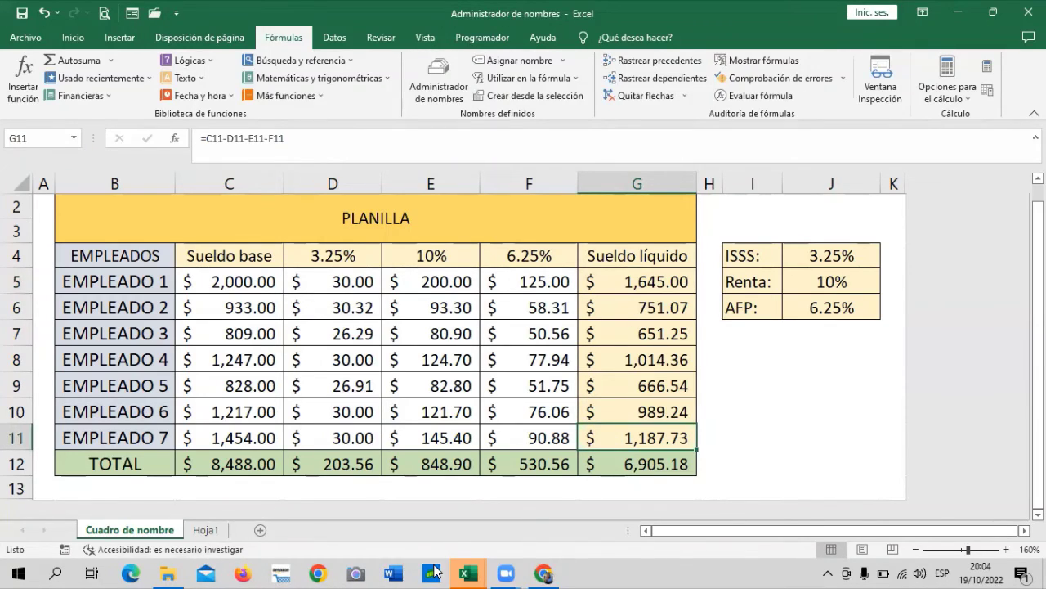
{"action": "left_click", "coordinate": [758, 355]}
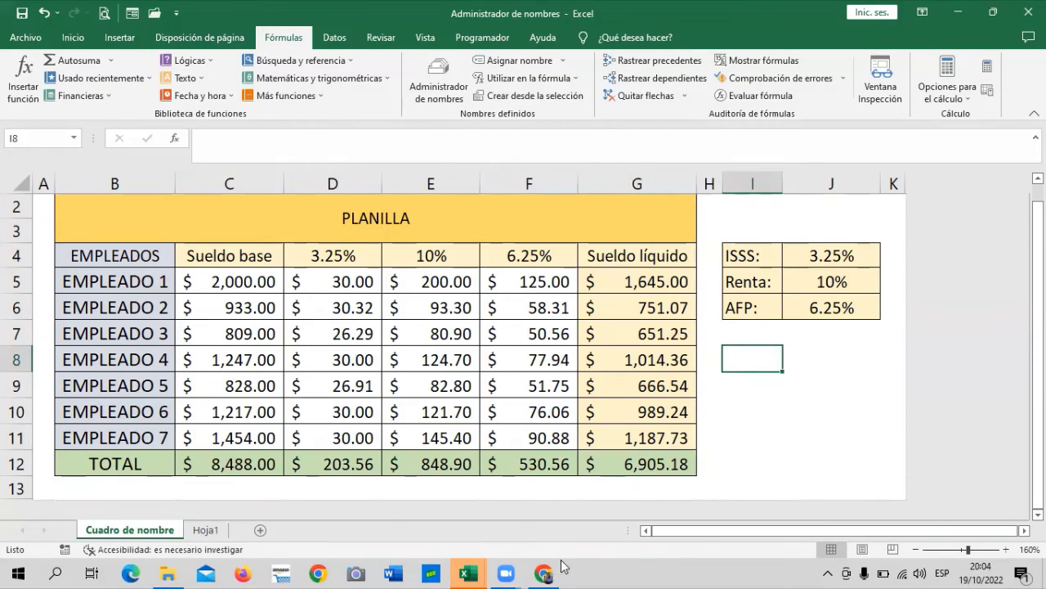
{"action": "mouse_move", "coordinate": [543, 573]}
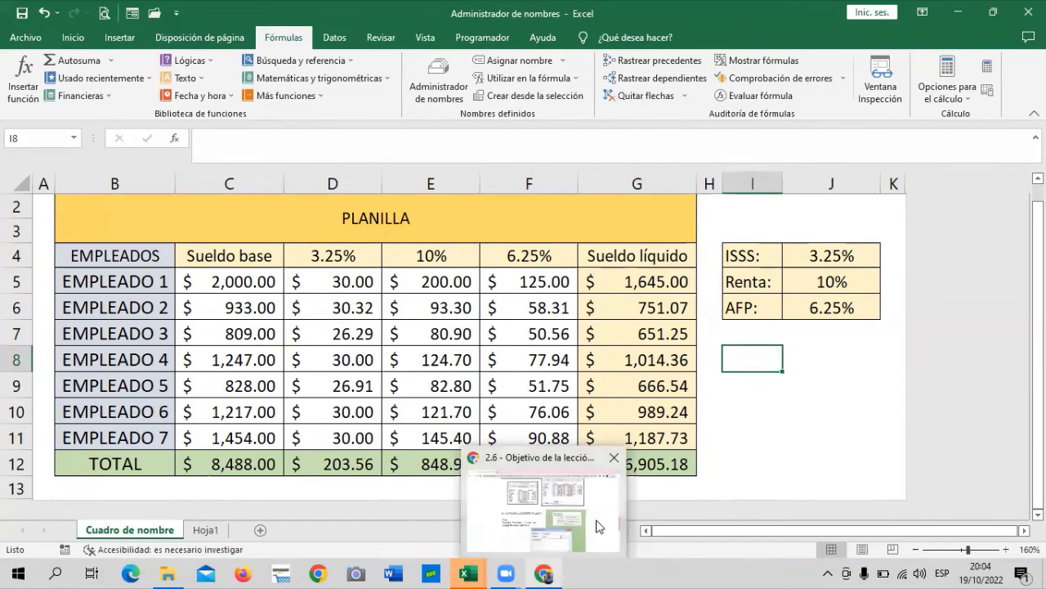
{"action": "left_click", "coordinate": [599, 526]}
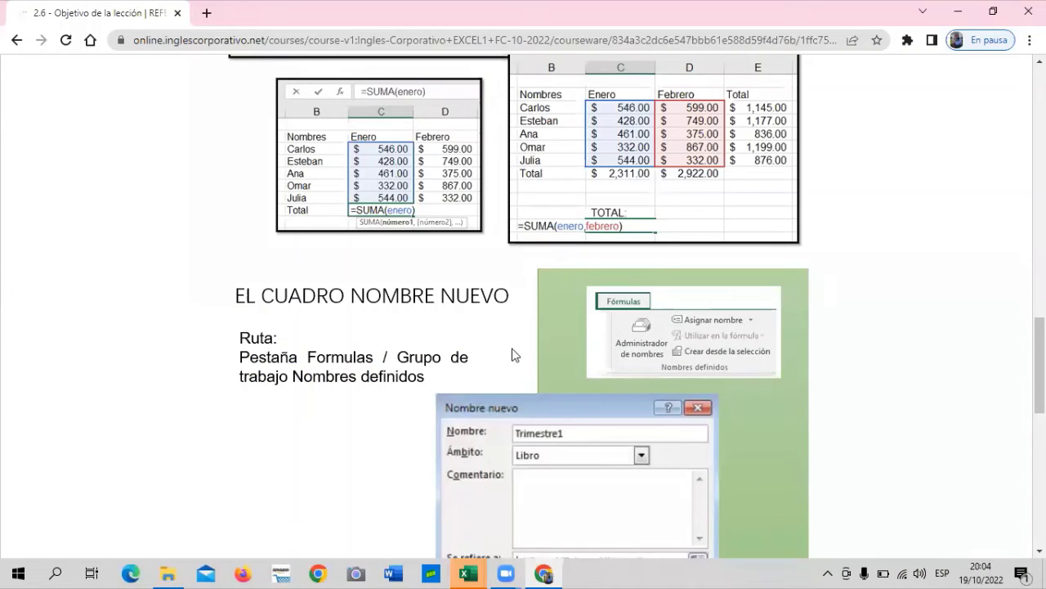
Step: Scroll up to the 'Operaciones con rangos' examples, then return to the Excel workbook
{"action": "scroll", "coordinate": [514, 354], "scroll_direction": "up", "scroll_amount": 3}
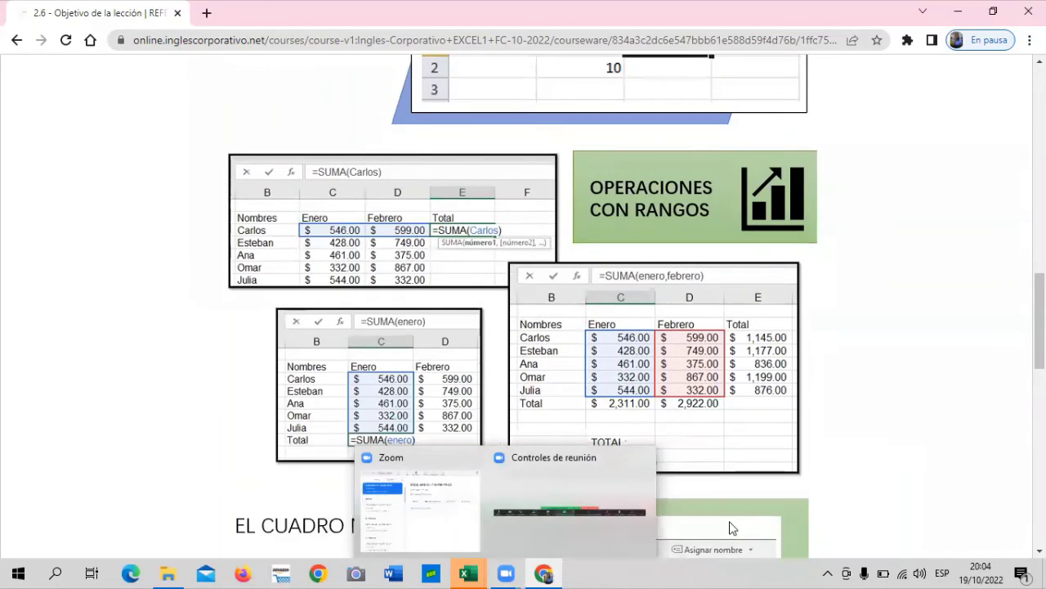
{"action": "mouse_move", "coordinate": [507, 573]}
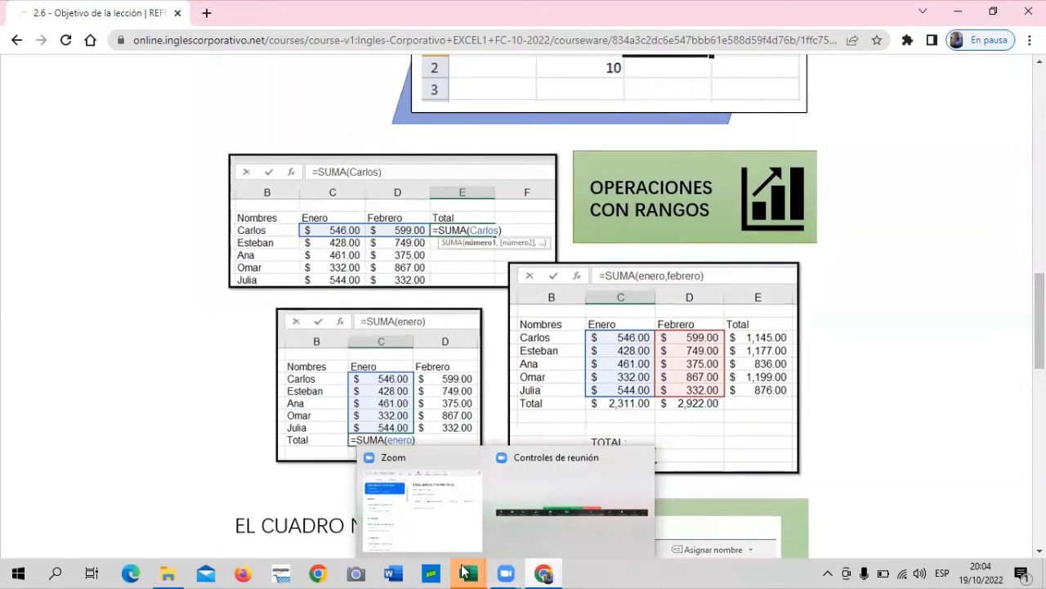
{"action": "left_click", "coordinate": [797, 503]}
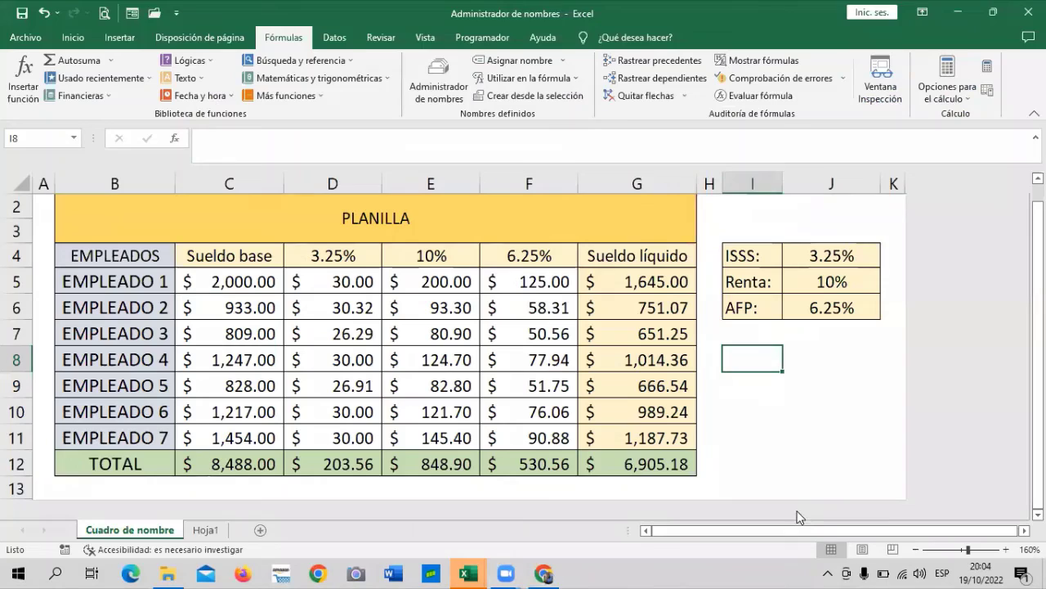
Step: Check the G5 and G6 net salaries, then reveal C12's =SUMA(Sueldo_Base) references without changing it
{"action": "left_click", "coordinate": [642, 282]}
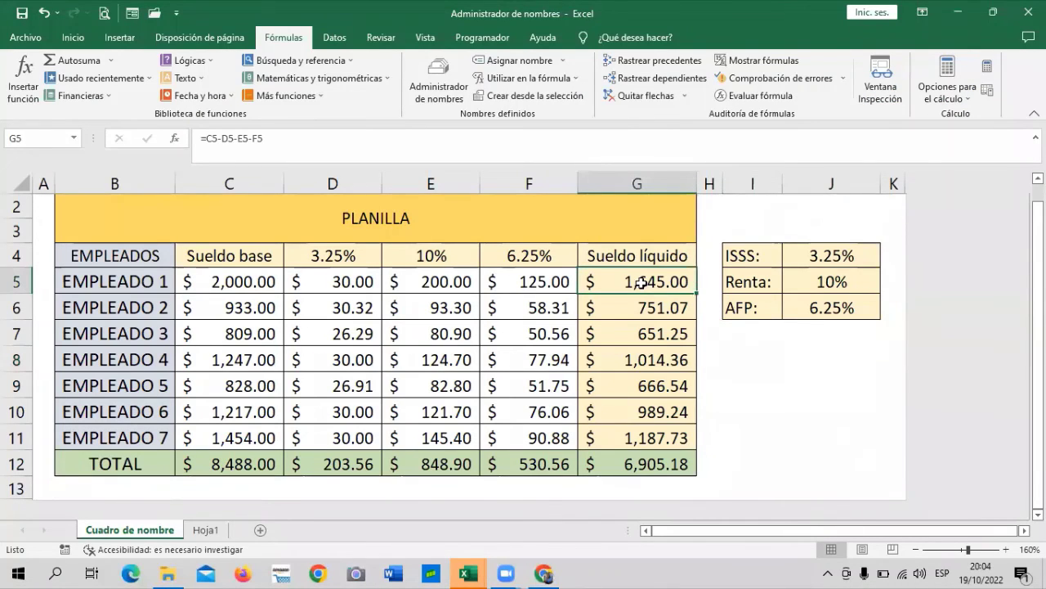
{"action": "left_click", "coordinate": [610, 308]}
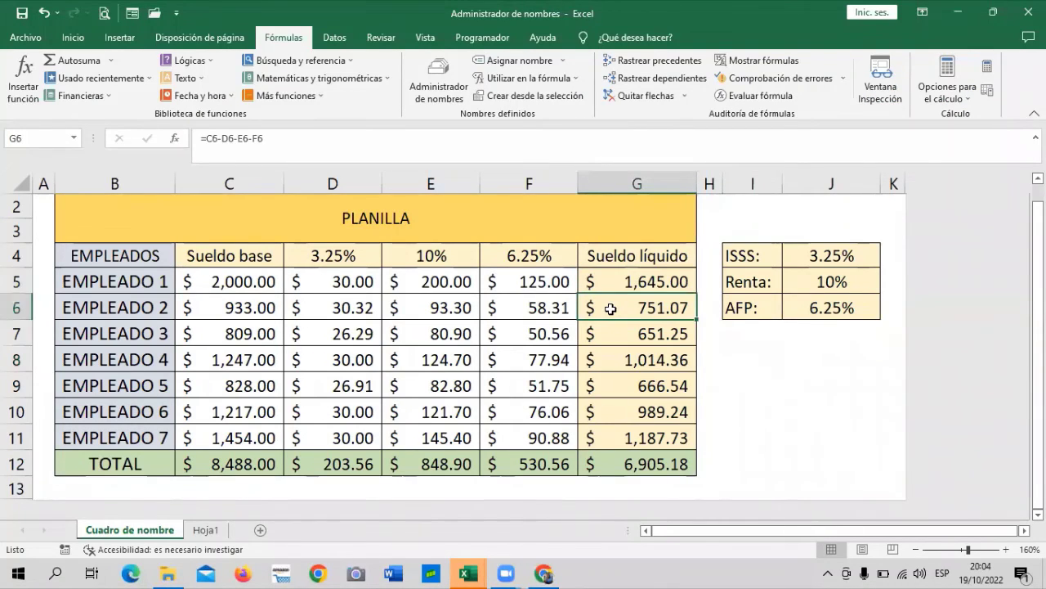
{"action": "left_click", "coordinate": [221, 466]}
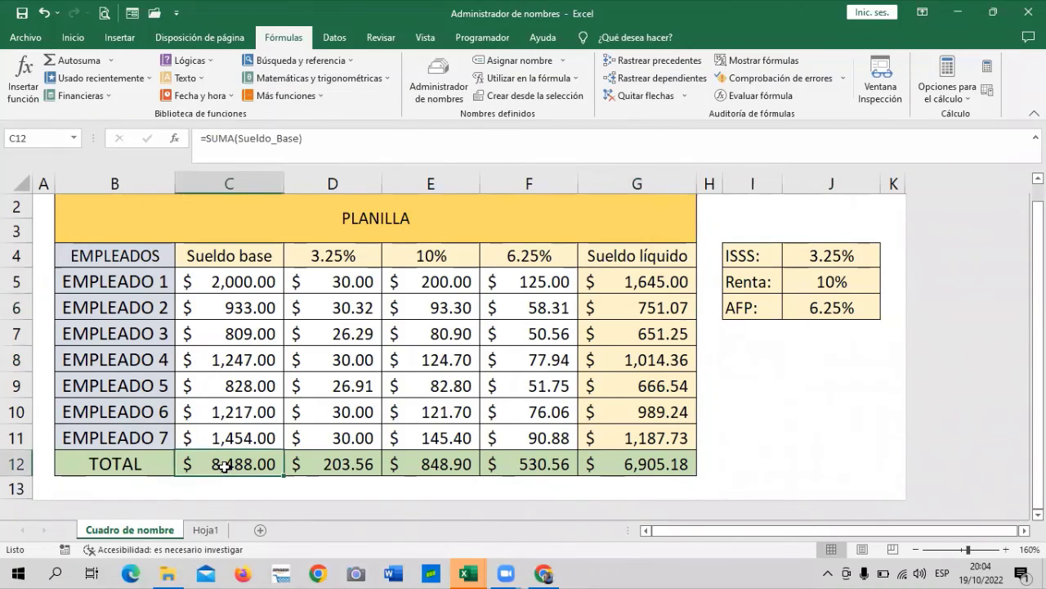
{"action": "left_click", "coordinate": [336, 139]}
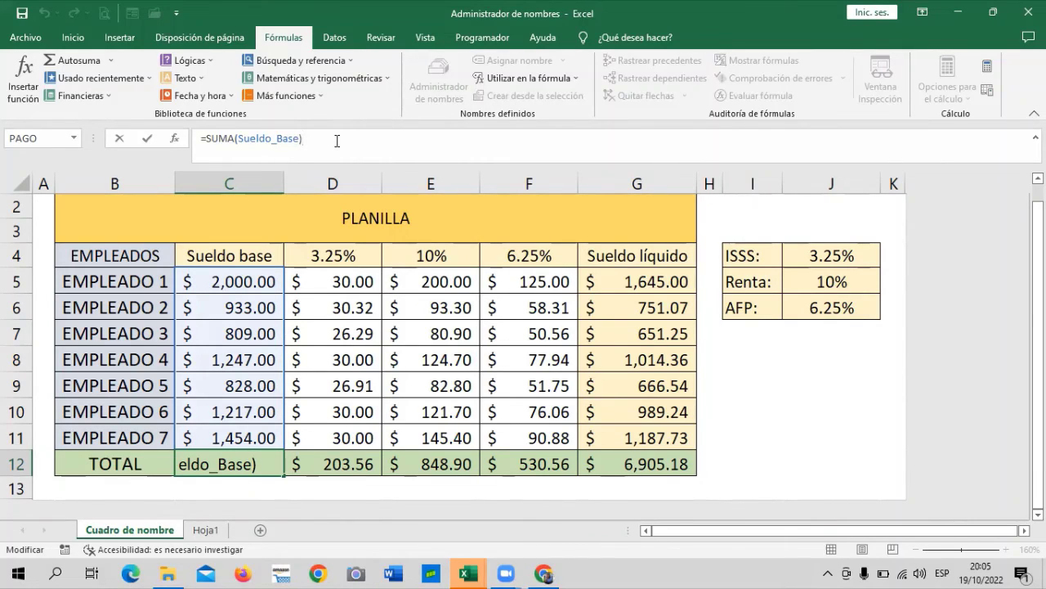
{"action": "key", "text": "Return"}
Step: Select C5:C11 to show its name Sueldo_Base in the Name Box, then open Hoja1
{"action": "left_click", "coordinate": [352, 409]}
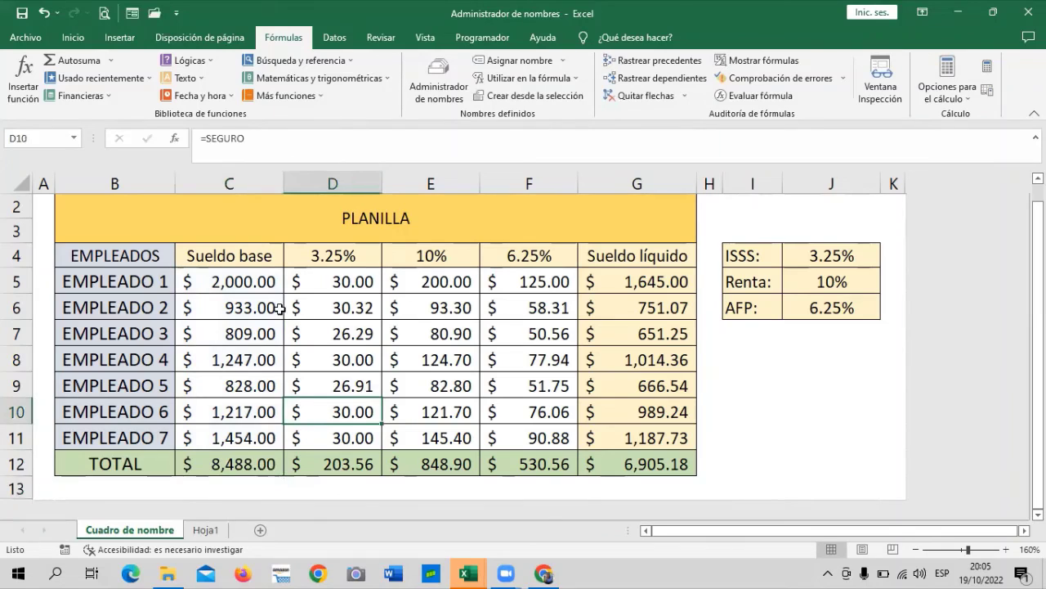
{"action": "left_click_drag", "start_coordinate": [257, 278], "coordinate": [245, 434]}
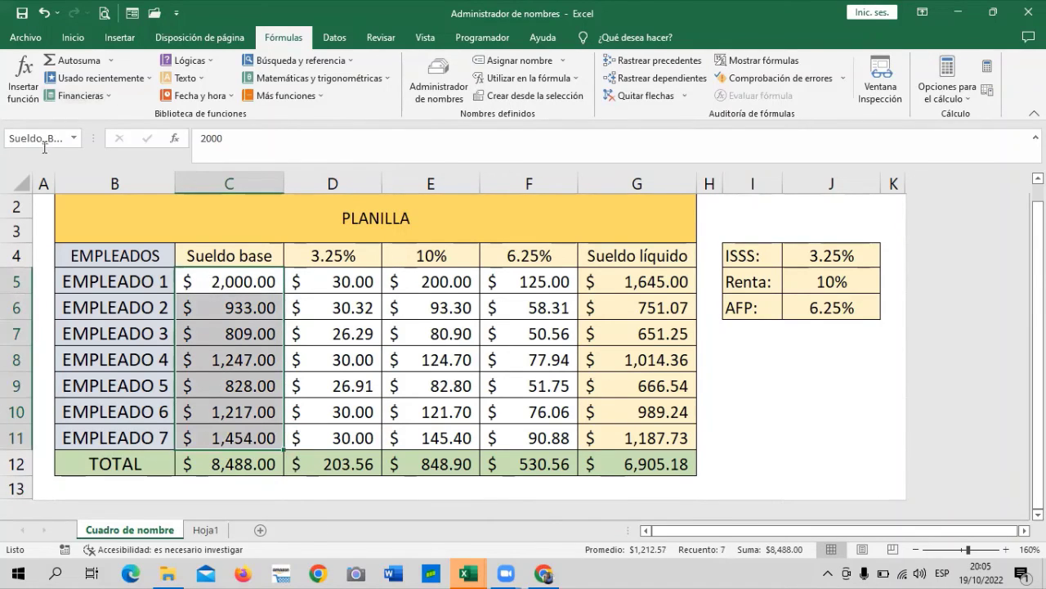
{"action": "left_click", "coordinate": [364, 361]}
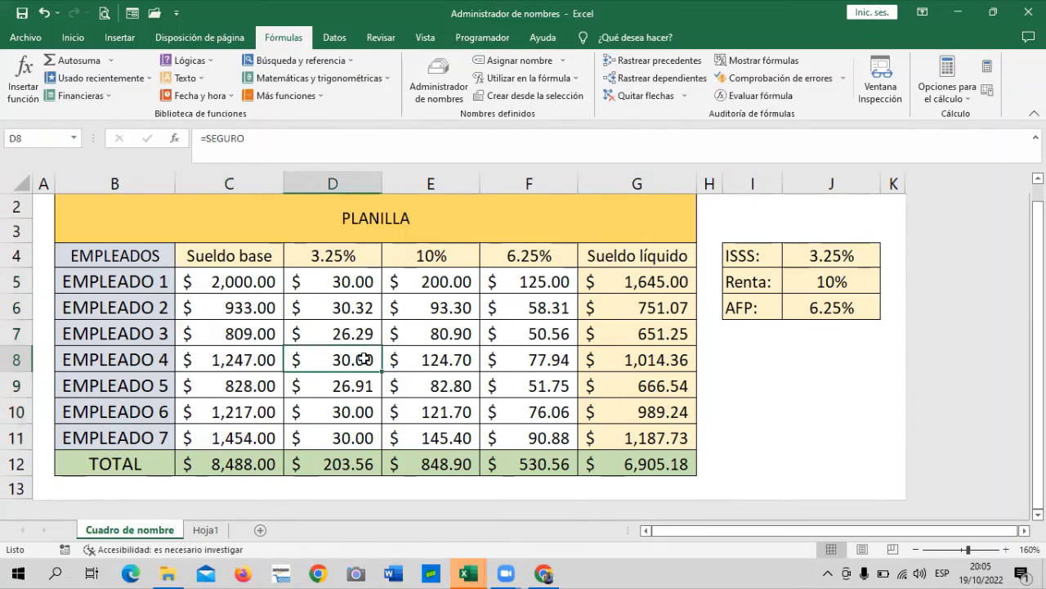
{"action": "left_click_drag", "start_coordinate": [238, 278], "coordinate": [236, 438]}
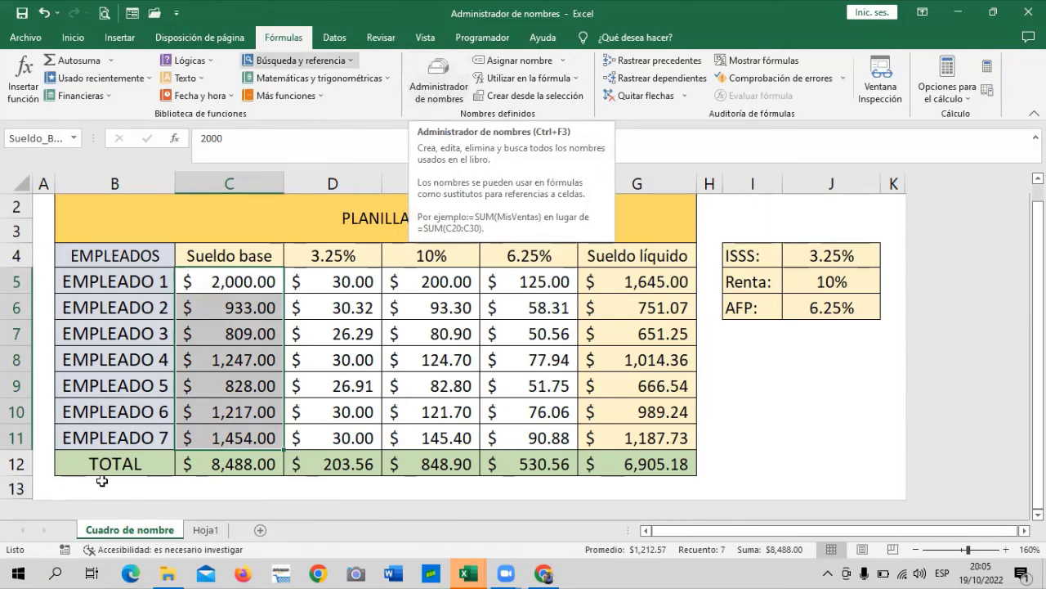
{"action": "left_click", "coordinate": [206, 531]}
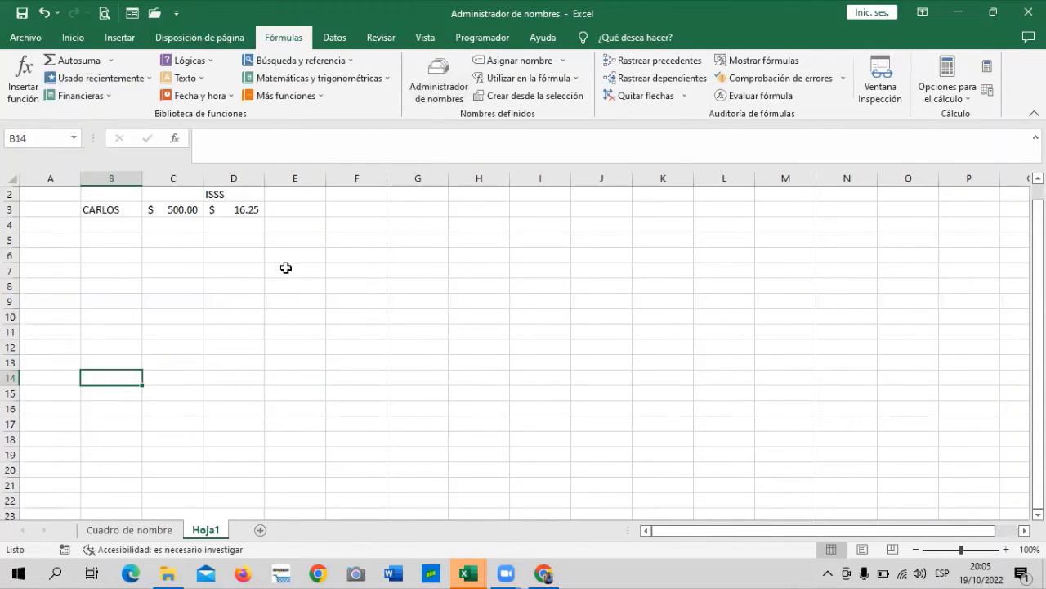
Step: Select F5 on Hoja1, then return to the Cuadro de nombre sheet
{"action": "left_click", "coordinate": [339, 244]}
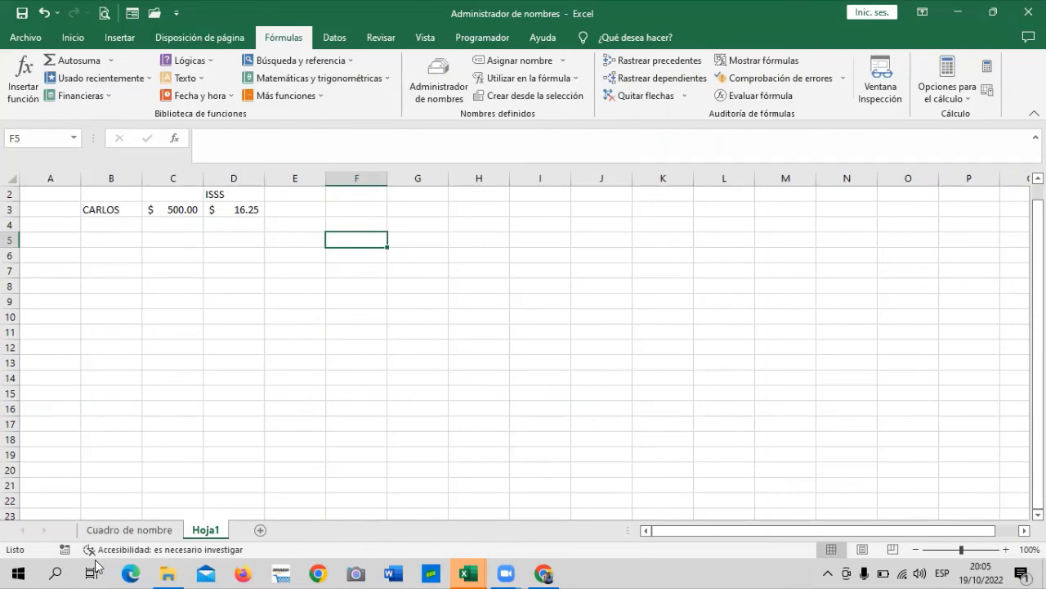
{"action": "left_click", "coordinate": [130, 531]}
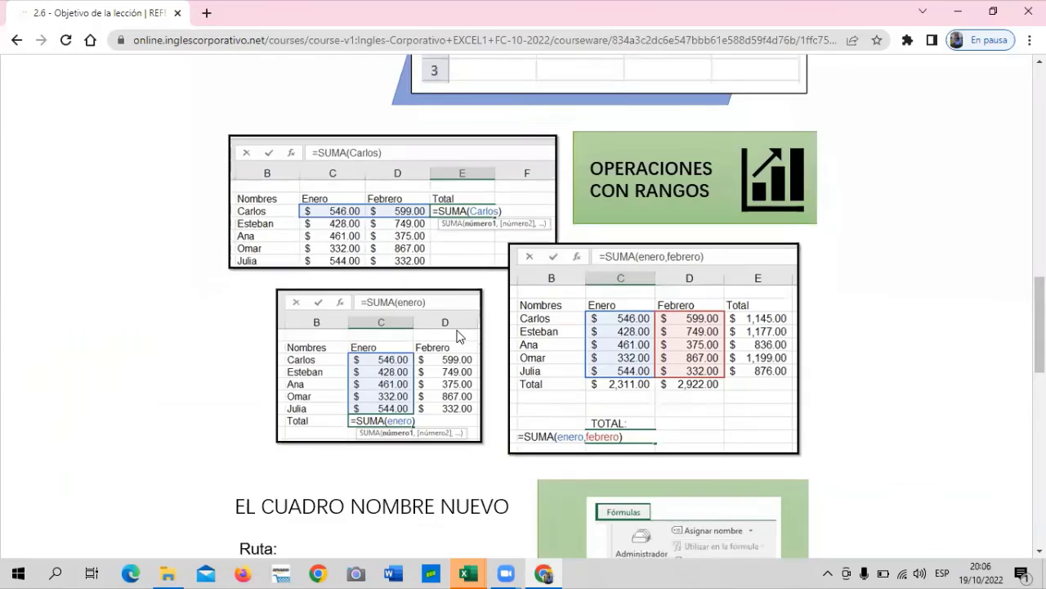
Step: Scroll through the named-range SUMA examples, then bring the Excel workbook back to the front
{"action": "scroll", "coordinate": [458, 336], "scroll_direction": "down", "scroll_amount": 2}
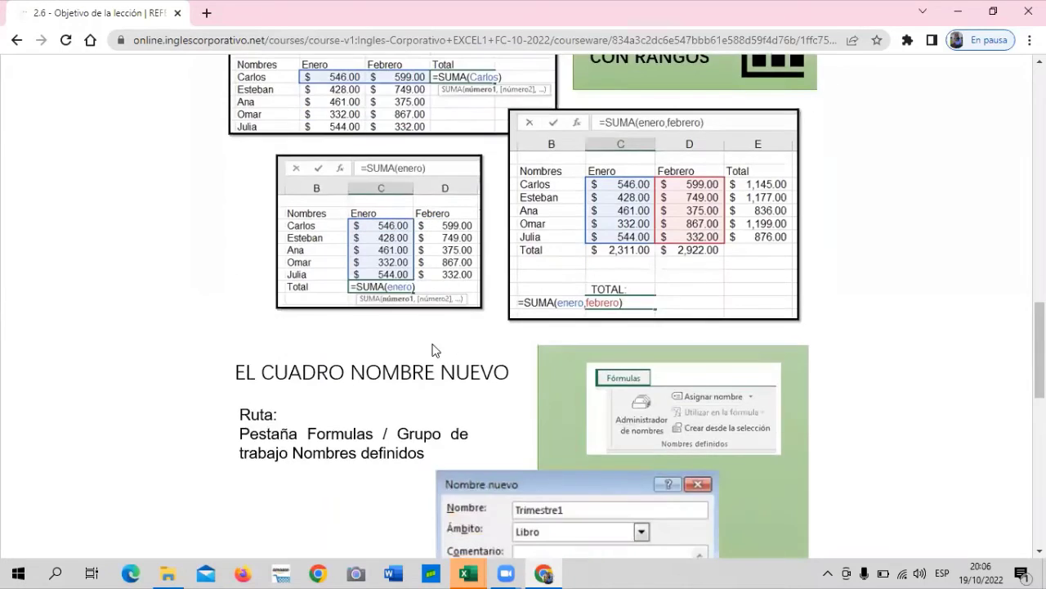
{"action": "scroll", "coordinate": [433, 348], "scroll_direction": "up", "scroll_amount": 1}
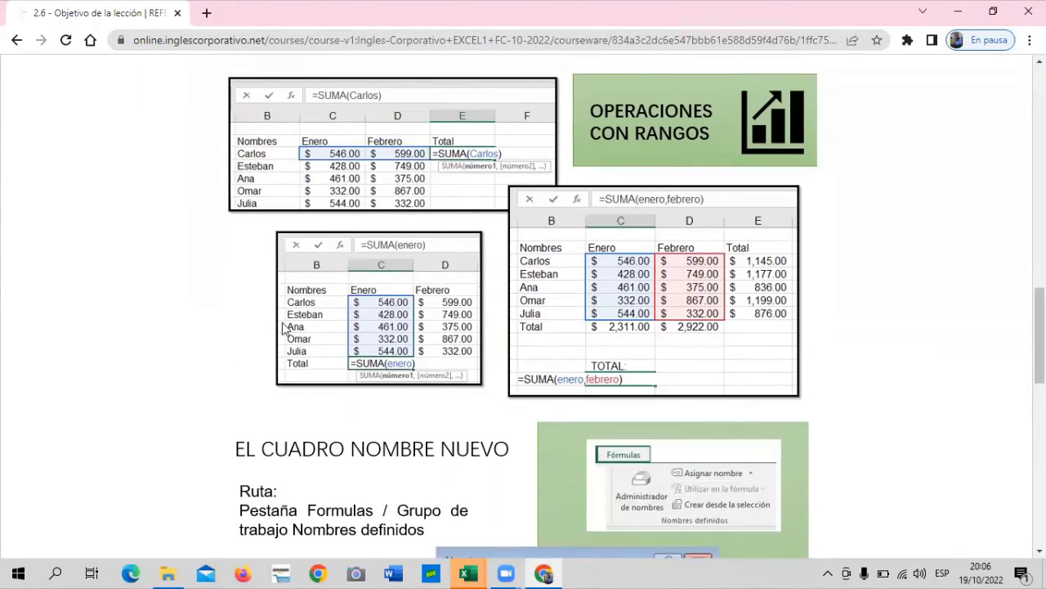
{"action": "scroll", "coordinate": [284, 326], "scroll_direction": "up", "scroll_amount": 1}
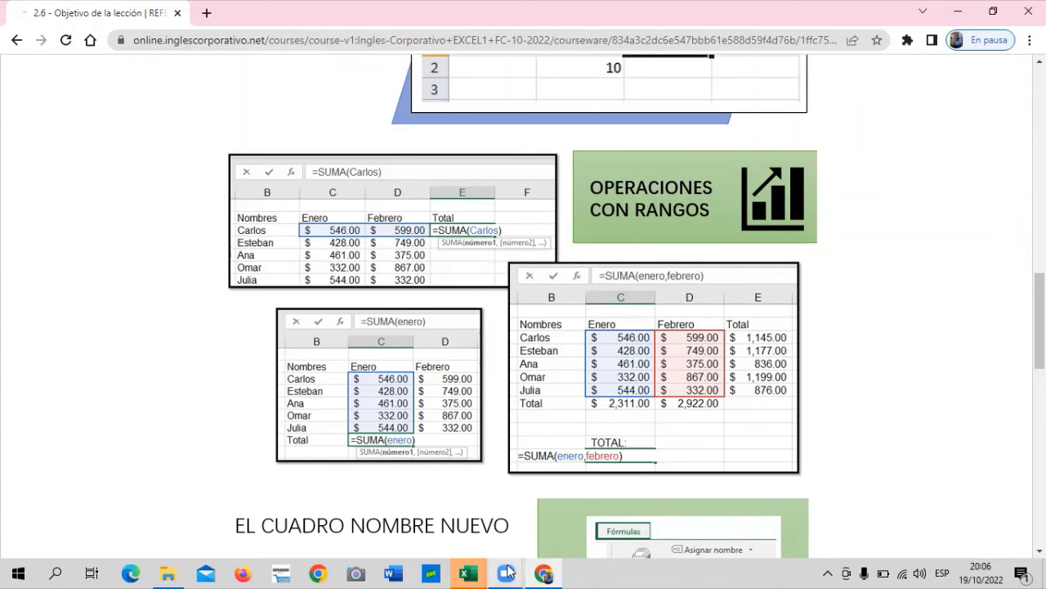
{"action": "mouse_move", "coordinate": [468, 573]}
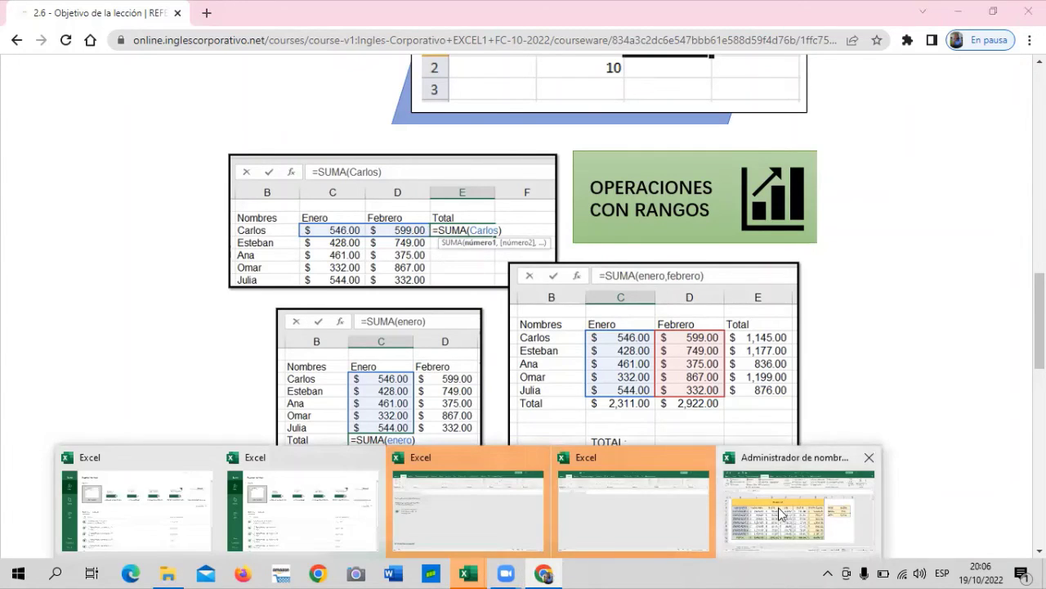
{"action": "left_click", "coordinate": [785, 515]}
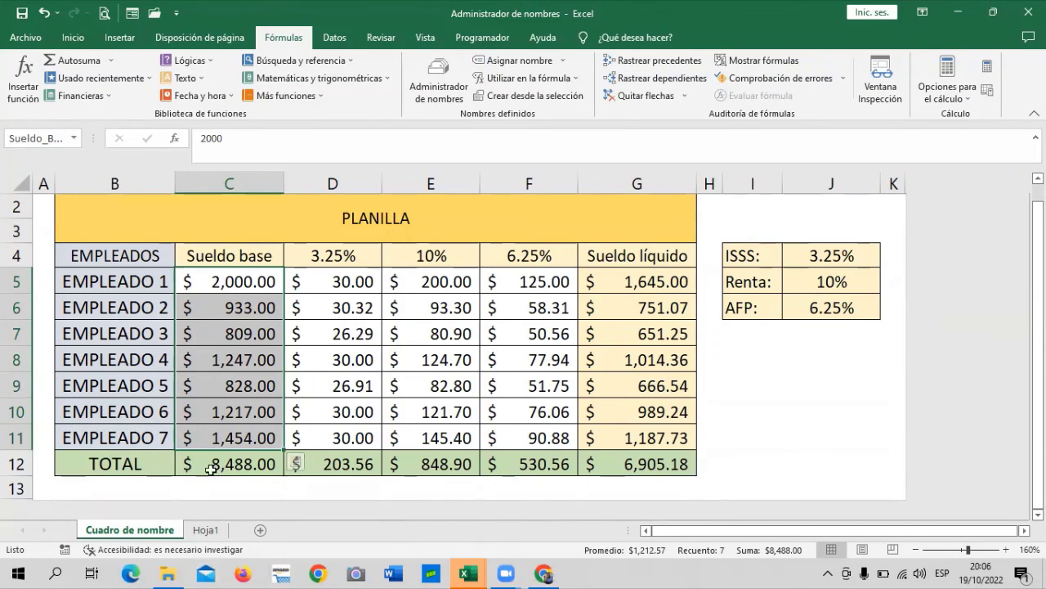
Step: On Hoja1, enter CARLOS, 500, 800 and 600 across C9:F9
{"action": "left_click", "coordinate": [208, 529]}
{"action": "left_click", "coordinate": [198, 259]}
{"action": "left_click", "coordinate": [178, 302]}
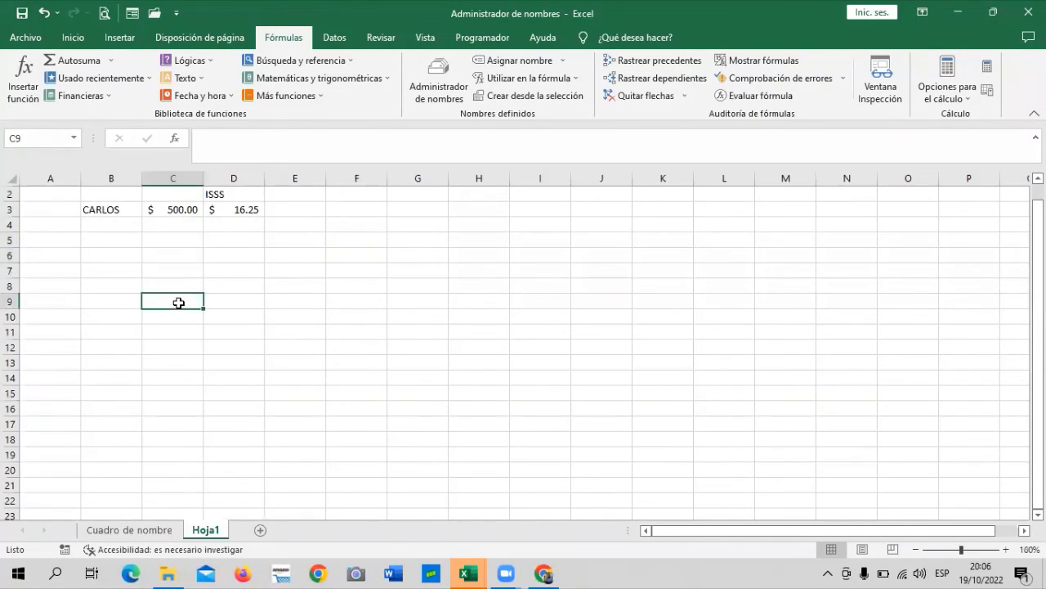
{"action": "type", "text": "CARLOS"}
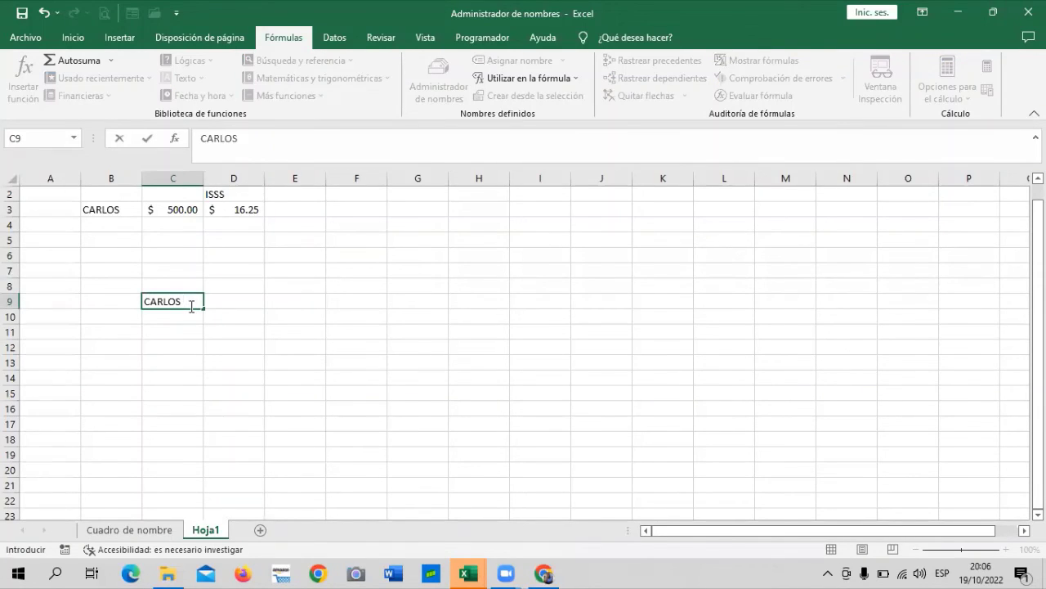
{"action": "key", "text": "Tab"}
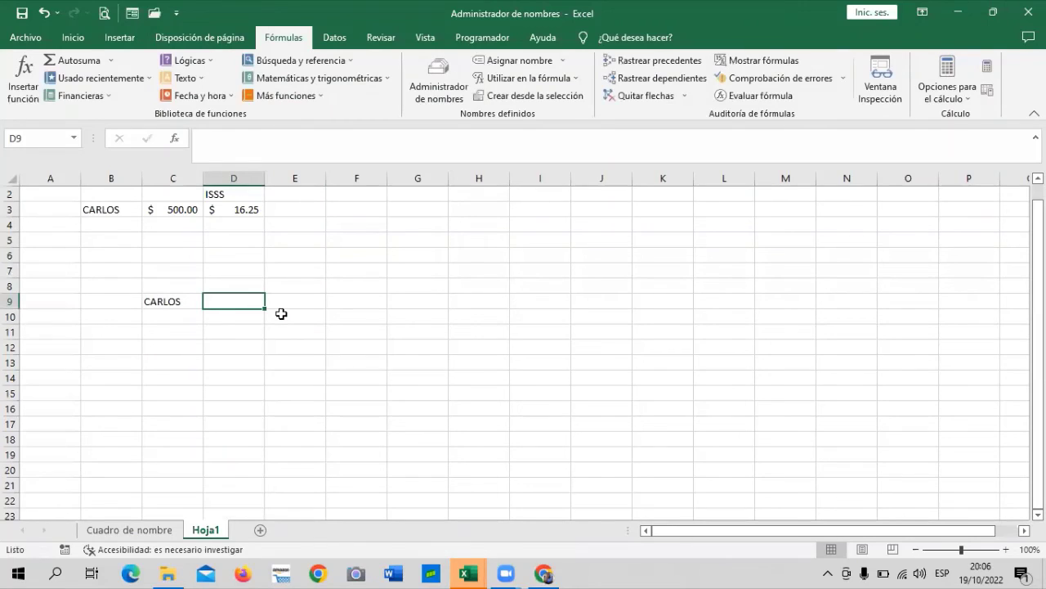
{"action": "type", "text": "500"}
{"action": "left_click", "coordinate": [299, 301]}
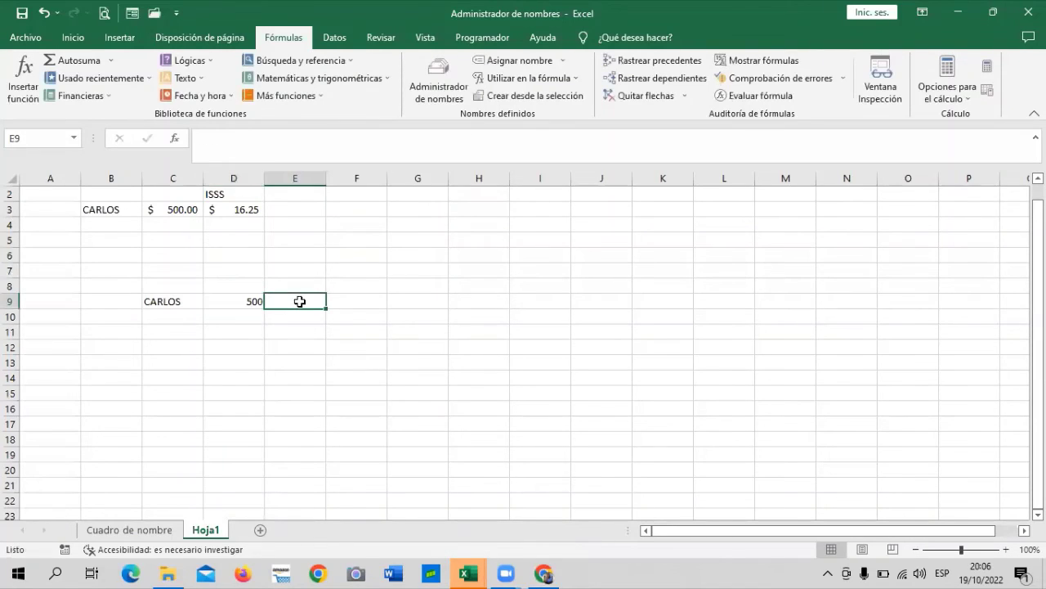
{"action": "type", "text": "800"}
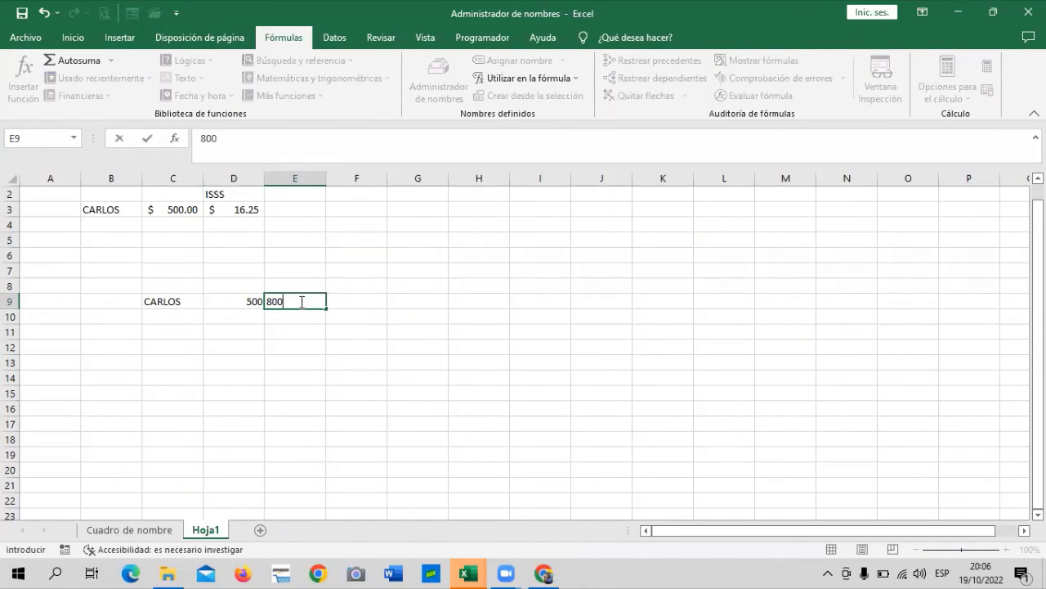
{"action": "left_click", "coordinate": [339, 345]}
{"action": "left_click", "coordinate": [352, 302]}
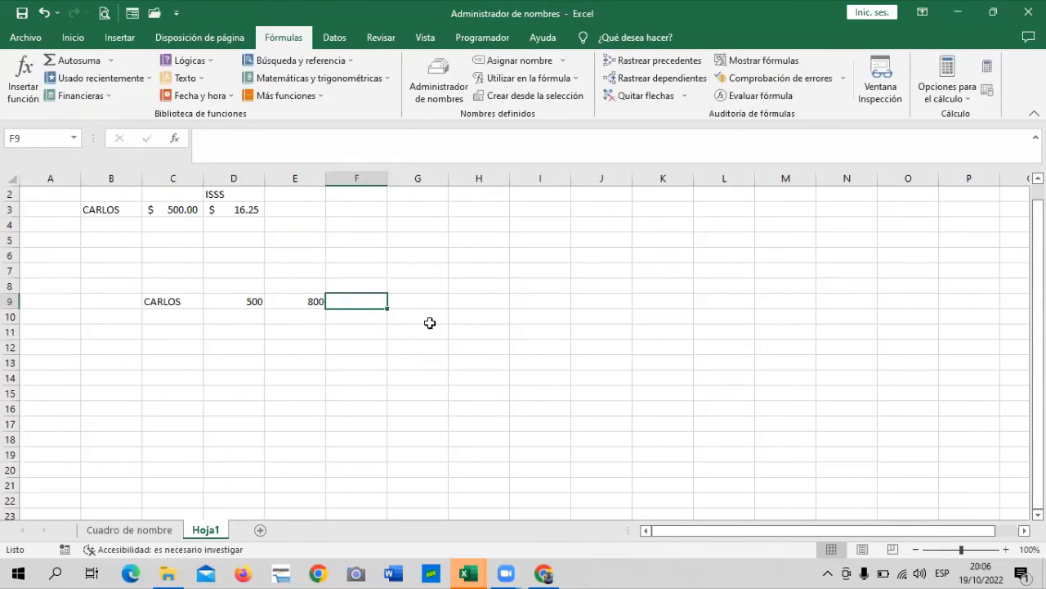
{"action": "type", "text": "600"}
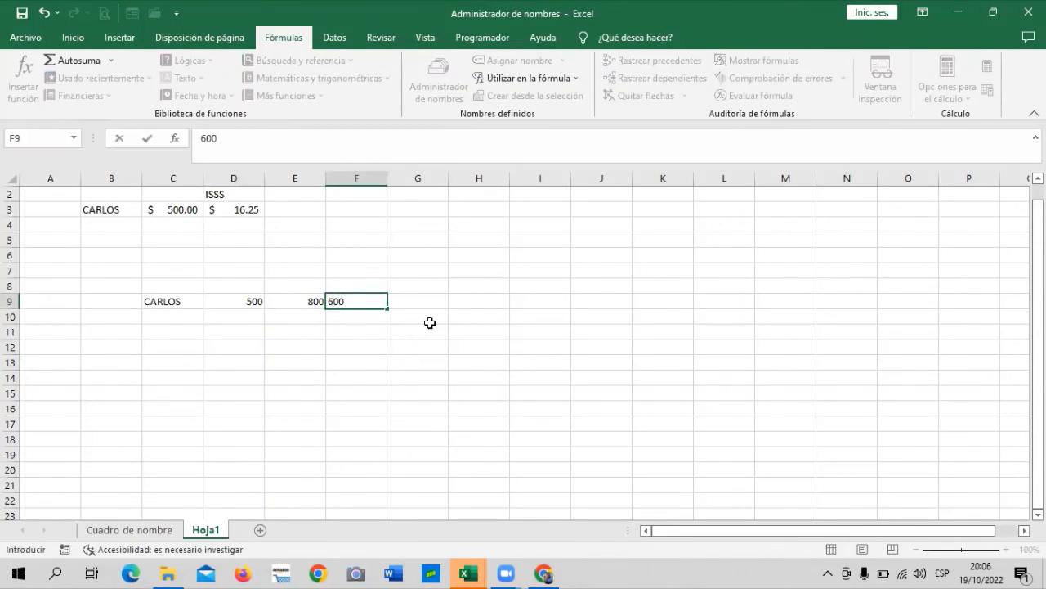
{"action": "key", "text": "Return"}
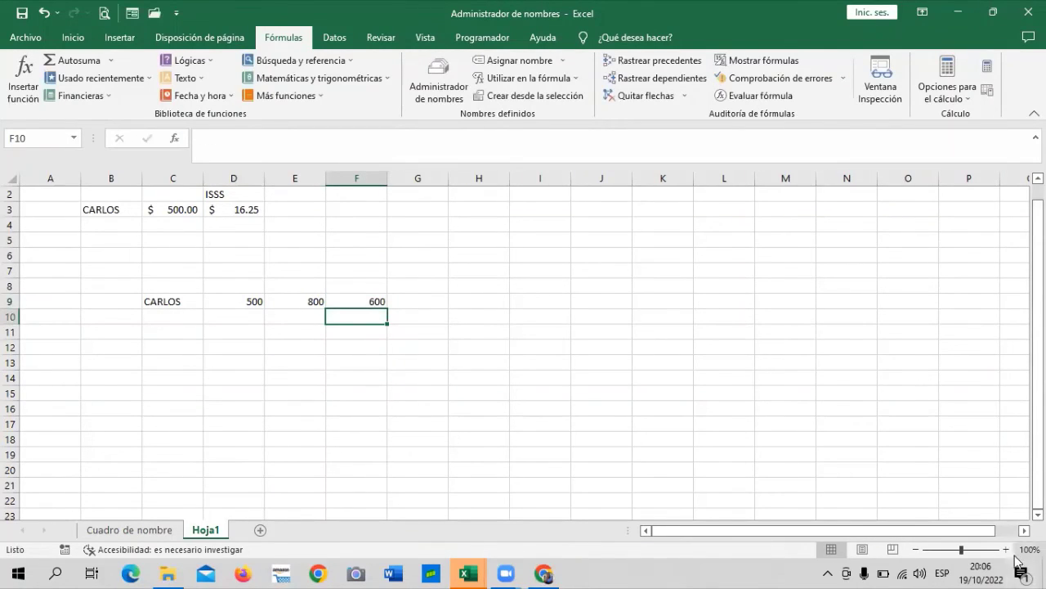
Step: Zoom the worksheet to 130% and select the new row C9:F9
{"action": "left_click", "coordinate": [1006, 549]}
{"action": "left_click", "coordinate": [1006, 549]}
{"action": "left_click", "coordinate": [1005, 550]}
{"action": "left_click", "coordinate": [683, 316]}
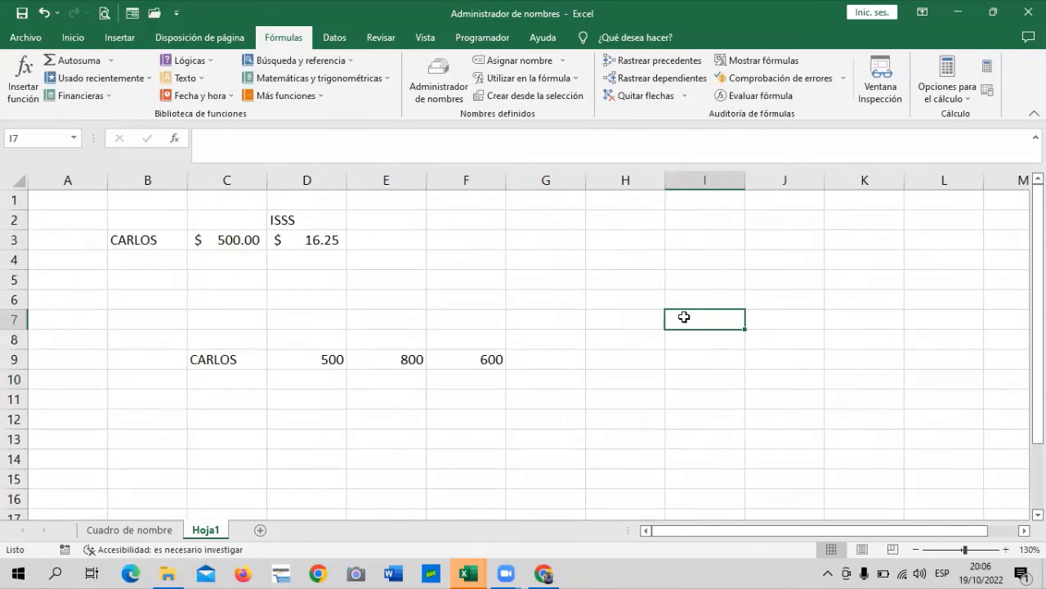
{"action": "left_click_drag", "start_coordinate": [229, 357], "coordinate": [470, 360]}
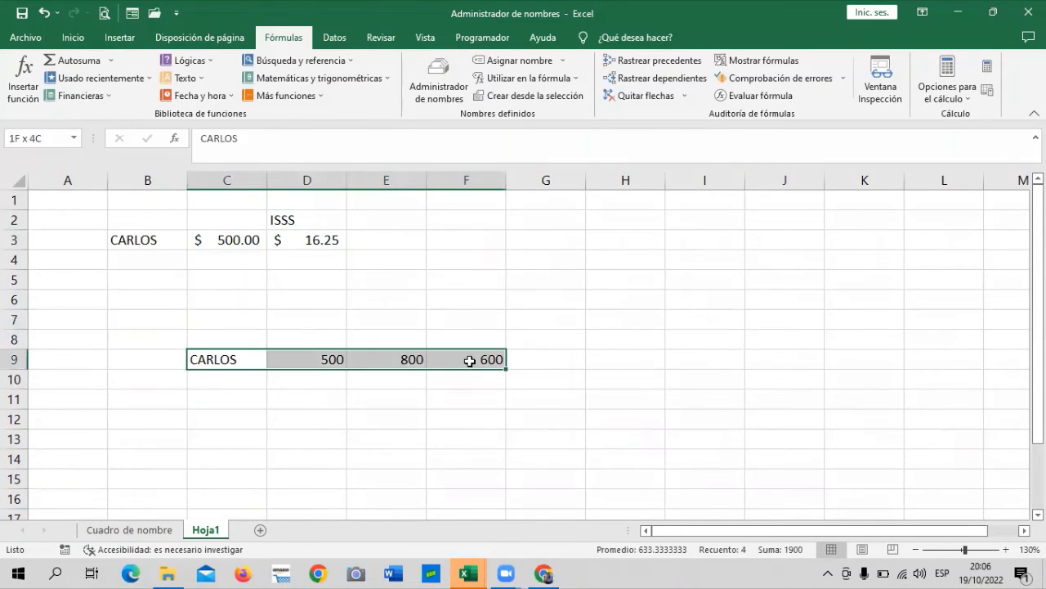
Step: Apply all borders to C9:F9 and Contabilidad accounting format to the amounts D9:G9
{"action": "left_click", "coordinate": [85, 38]}
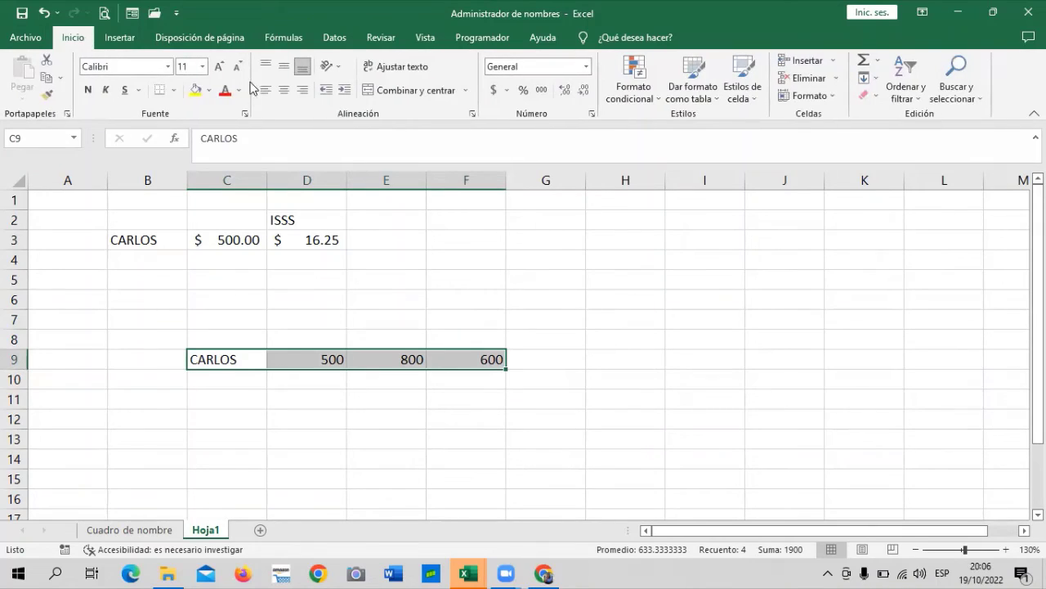
{"action": "left_click", "coordinate": [174, 90]}
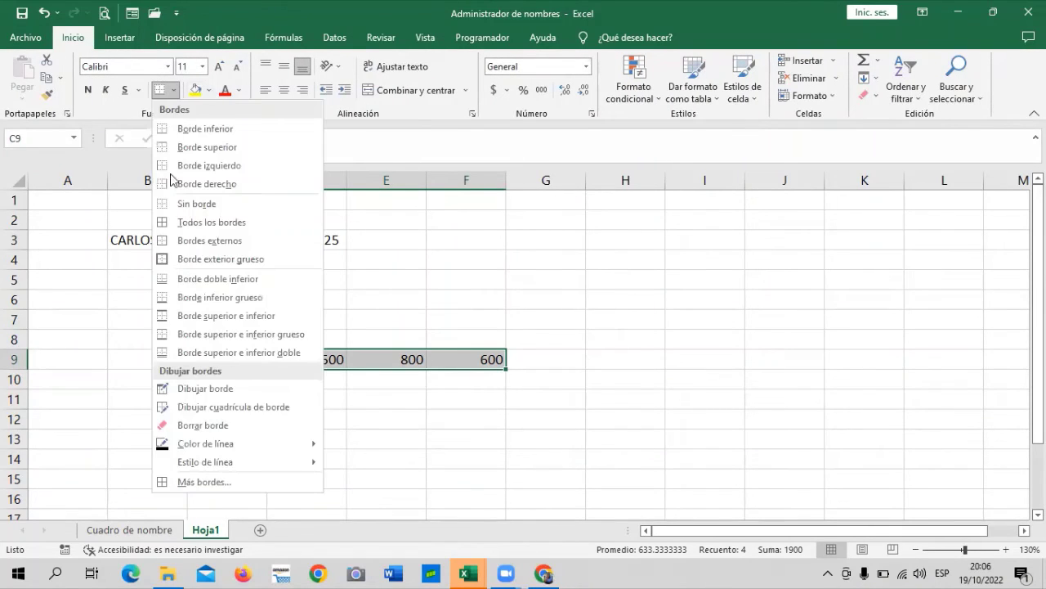
{"action": "left_click", "coordinate": [205, 223]}
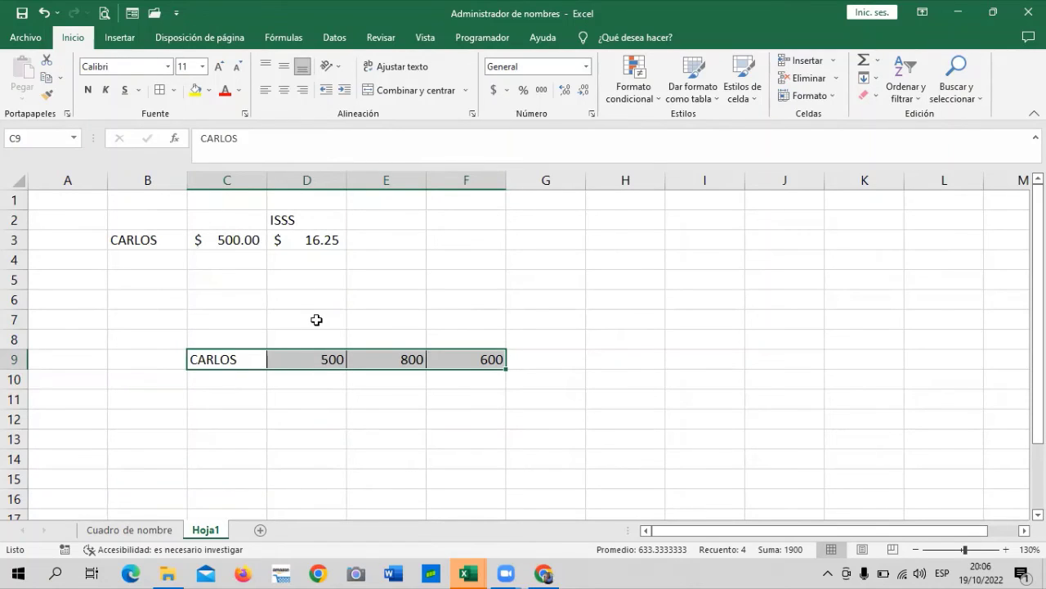
{"action": "left_click", "coordinate": [376, 299]}
{"action": "left_click_drag", "start_coordinate": [323, 360], "coordinate": [454, 356]}
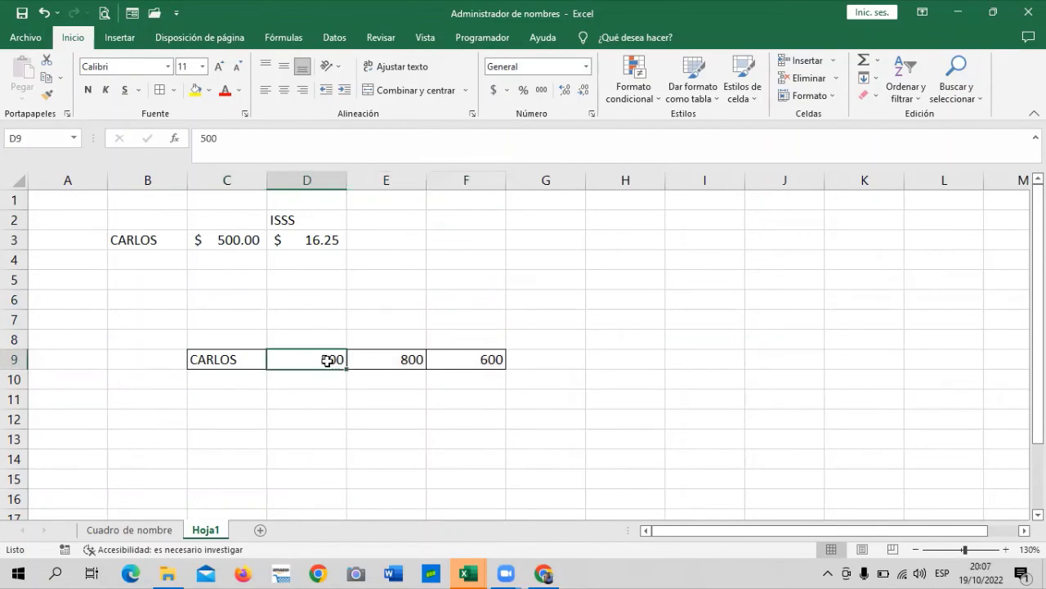
{"action": "left_click", "coordinate": [492, 89]}
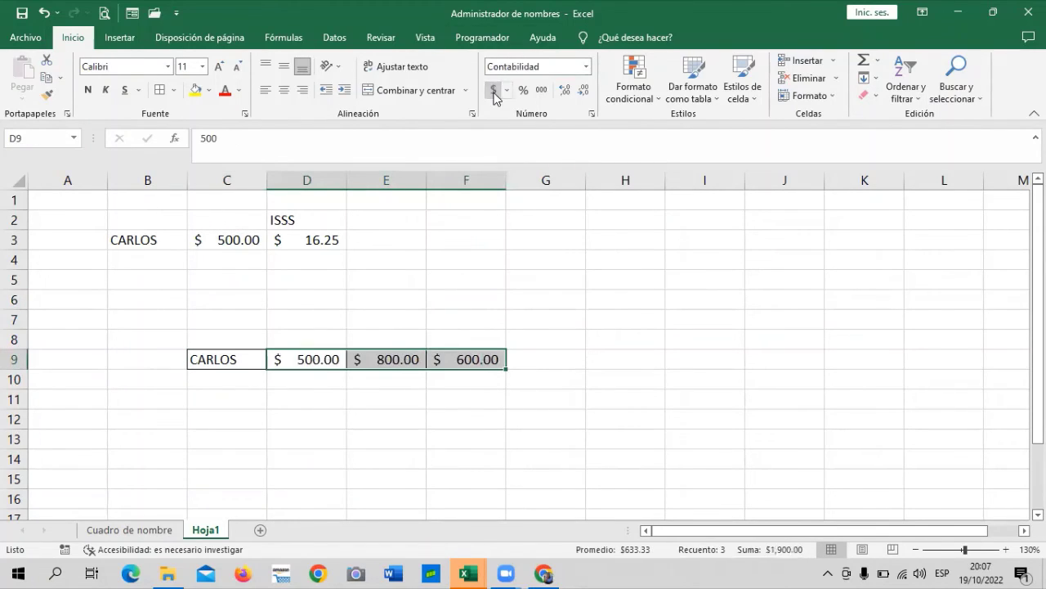
{"action": "left_click", "coordinate": [571, 378]}
{"action": "left_click", "coordinate": [550, 357]}
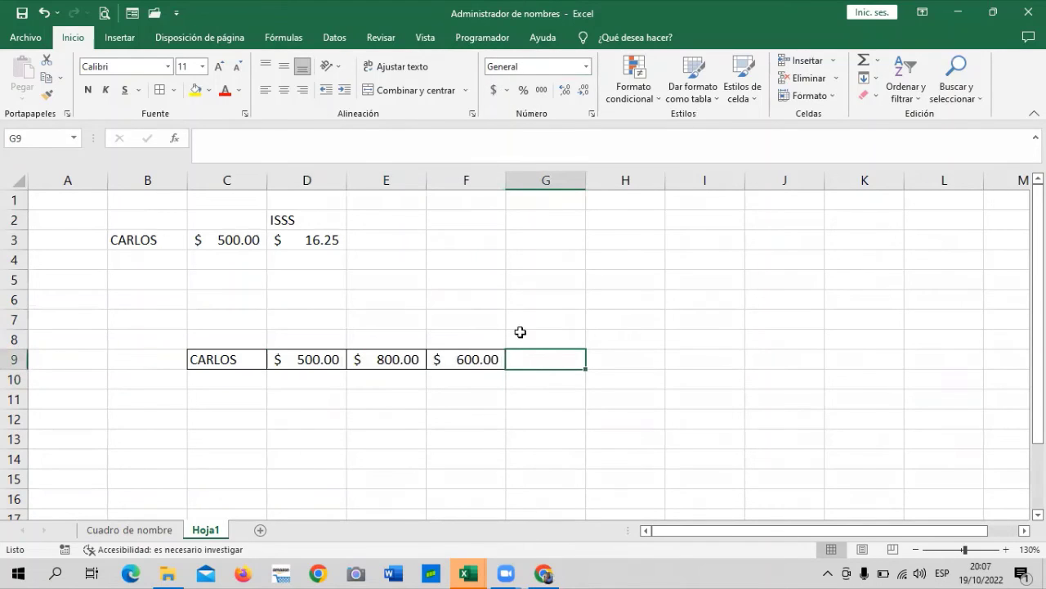
{"action": "left_click", "coordinate": [493, 90]}
{"action": "left_click", "coordinate": [626, 339]}
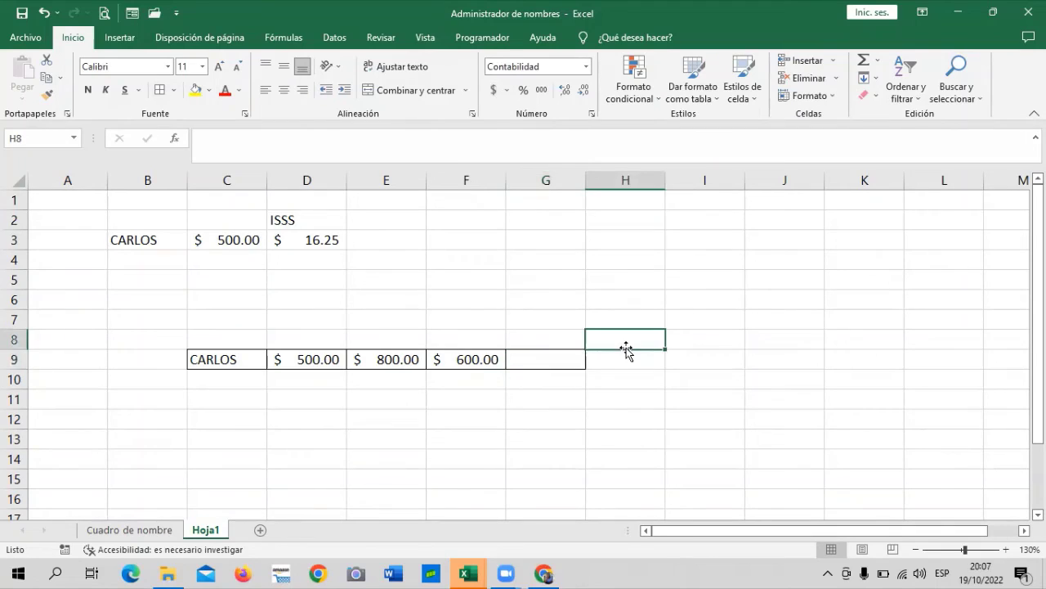
{"action": "left_click", "coordinate": [542, 364]}
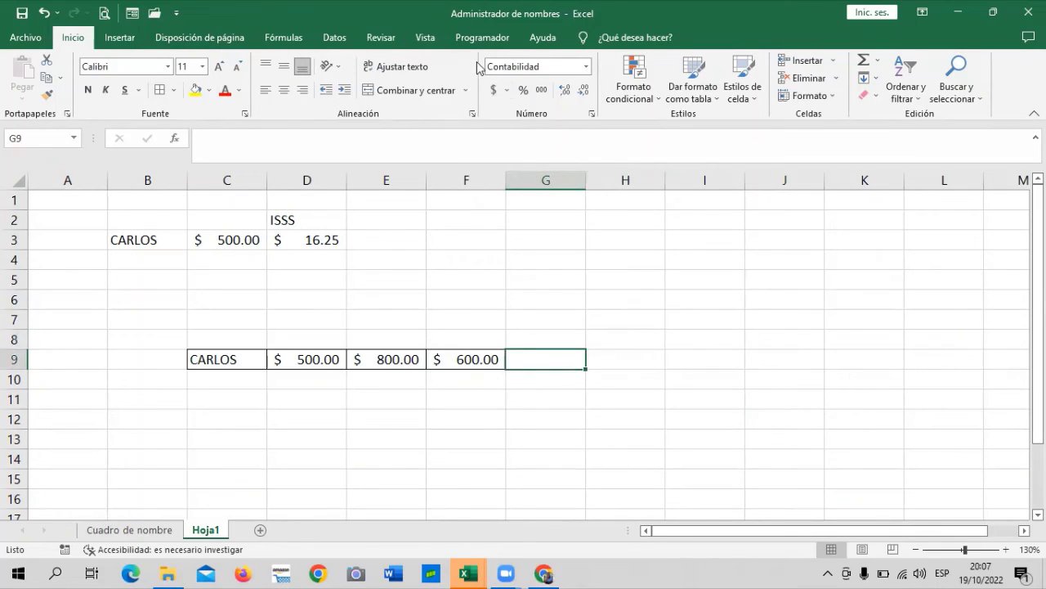
{"action": "left_click", "coordinate": [657, 444]}
Step: Enter the headers ENERO, FEBRERO, MARZO and TOTAL in D8:G8
{"action": "left_click_drag", "start_coordinate": [339, 339], "coordinate": [445, 335]}
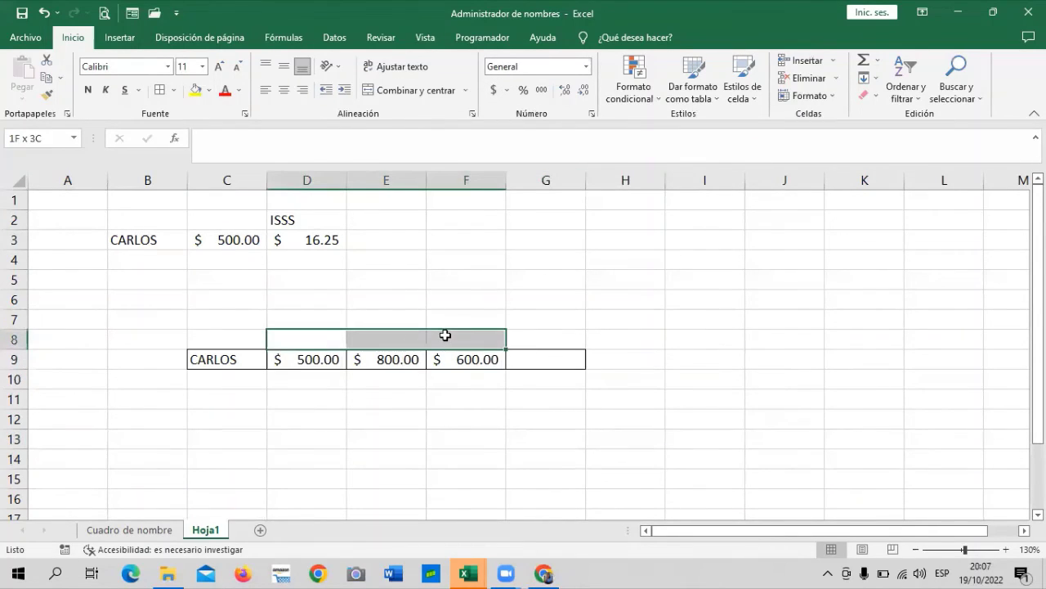
{"action": "left_click", "coordinate": [321, 337]}
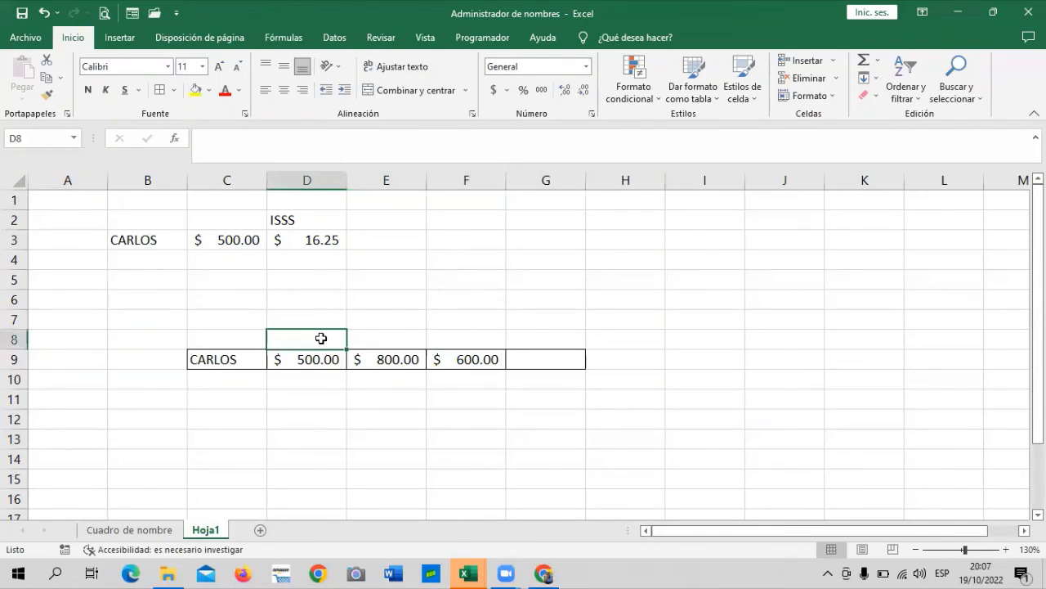
{"action": "type", "text": "ENERO"}
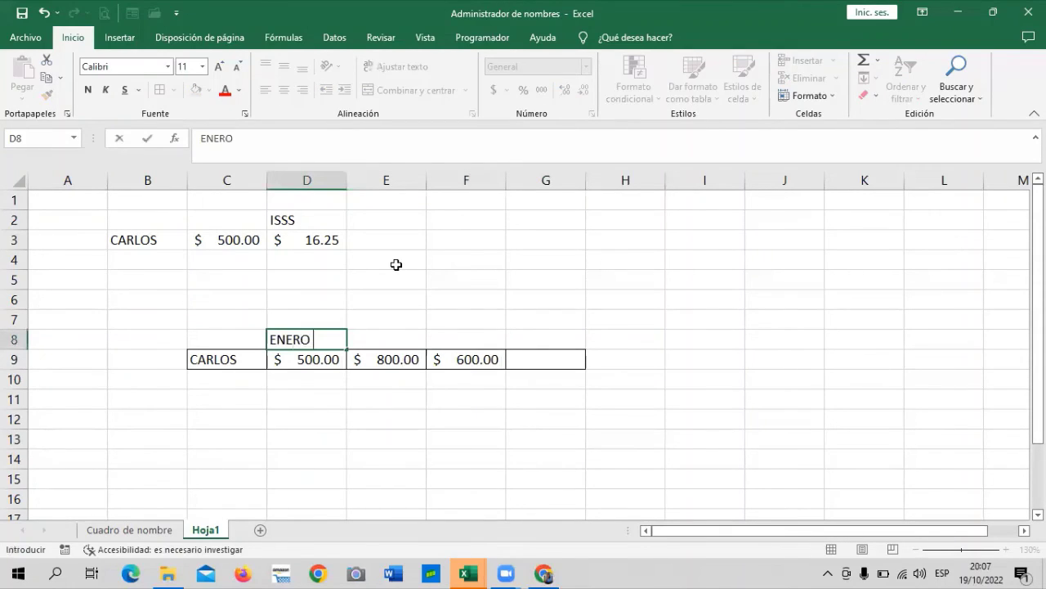
{"action": "key", "text": "Tab"}
{"action": "type", "text": "FE"}
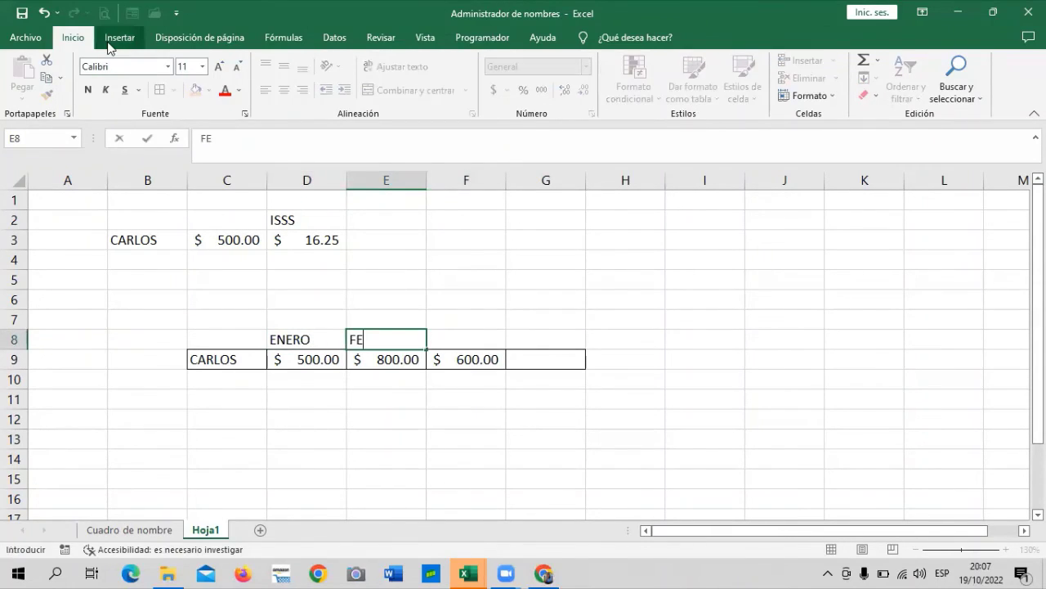
{"action": "type", "text": "BRERO"}
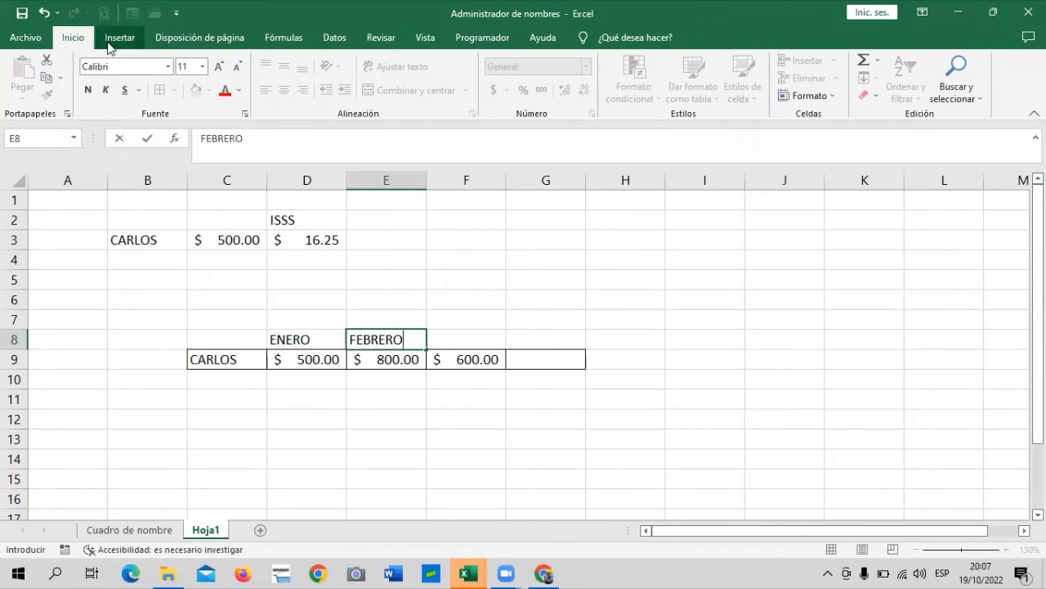
{"action": "key", "text": "Tab"}
{"action": "type", "text": "MARZO"}
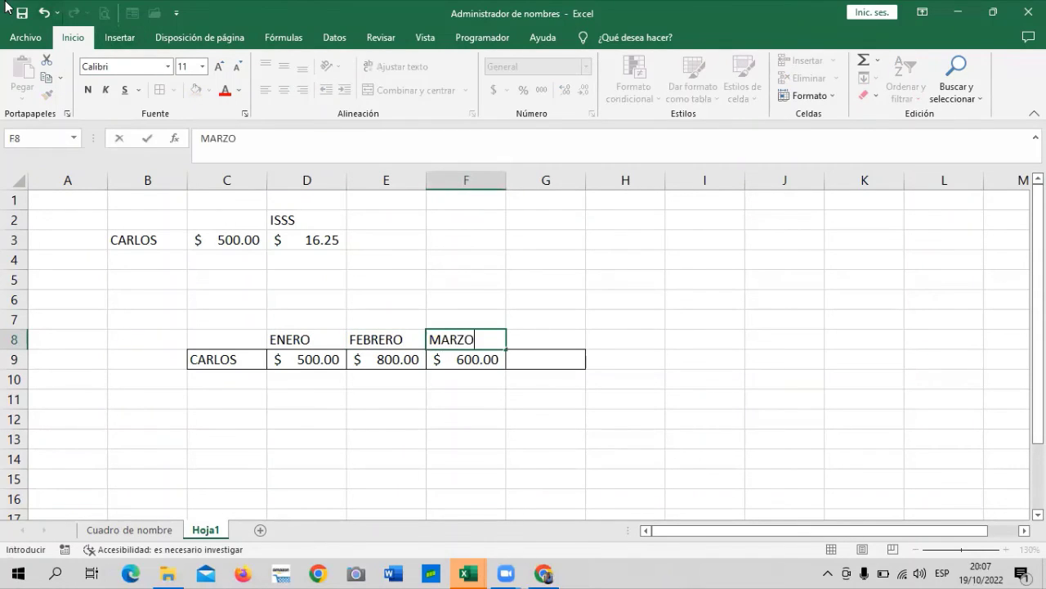
{"action": "left_click", "coordinate": [561, 336]}
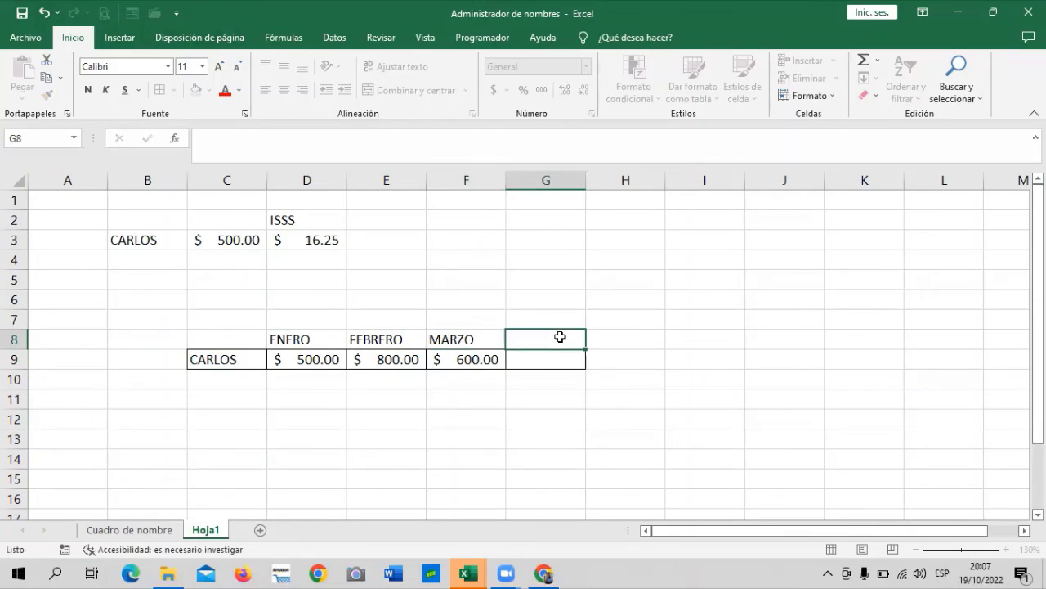
{"action": "type", "text": "TOTAL"}
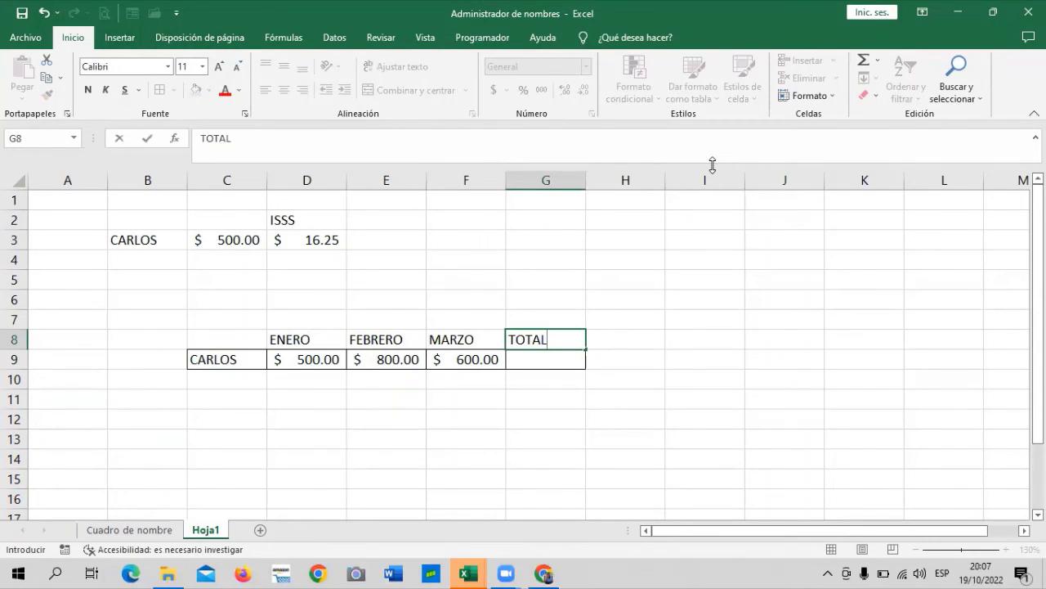
{"action": "left_click", "coordinate": [673, 379]}
{"action": "left_click", "coordinate": [331, 338]}
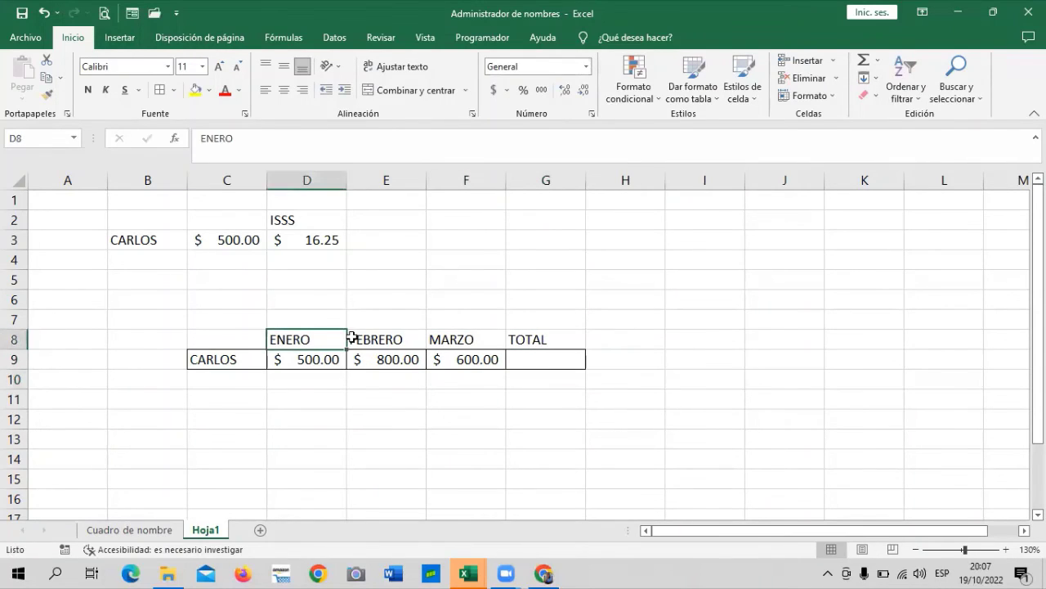
Step: Apply all borders to the header cells D8:G8
{"action": "left_click_drag", "start_coordinate": [351, 337], "coordinate": [528, 338]}
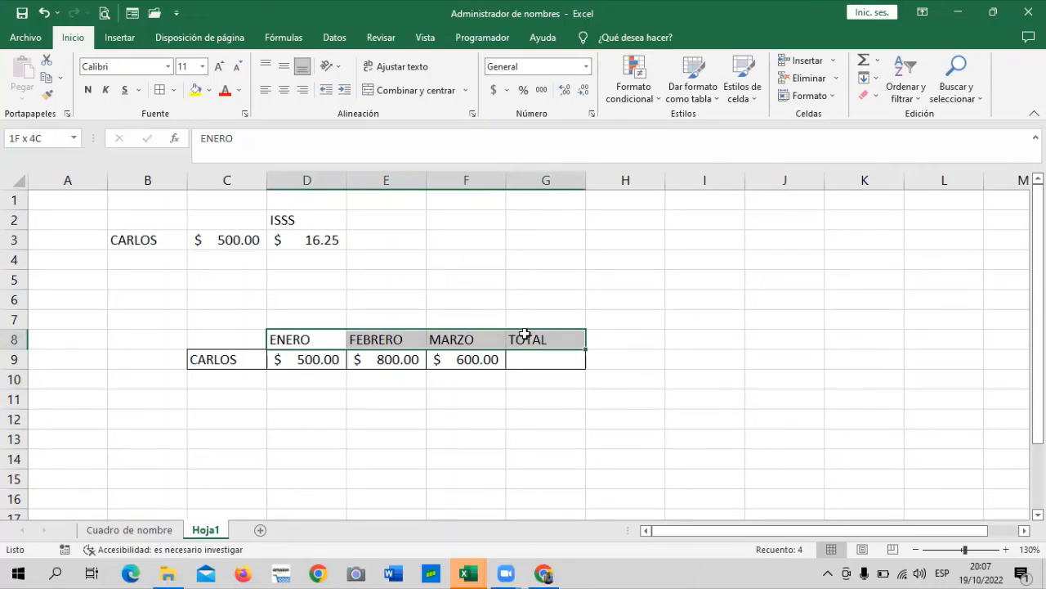
{"action": "left_click", "coordinate": [161, 93]}
{"action": "left_click", "coordinate": [596, 379]}
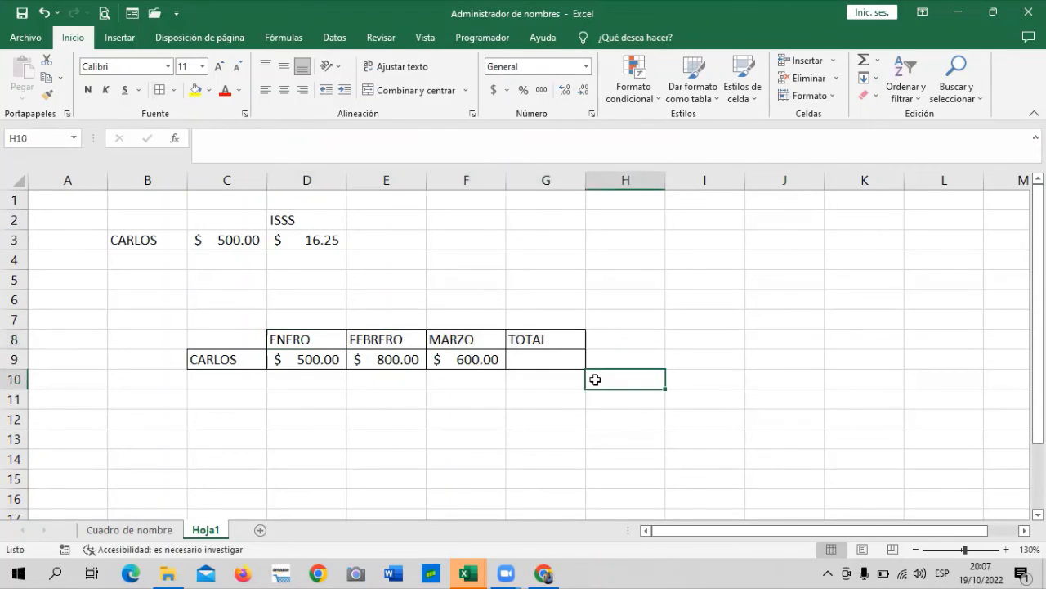
Step: Name the 500, 800 and 600 amounts in D9:F9 CARLOS via the Name Box
{"action": "left_click", "coordinate": [531, 360]}
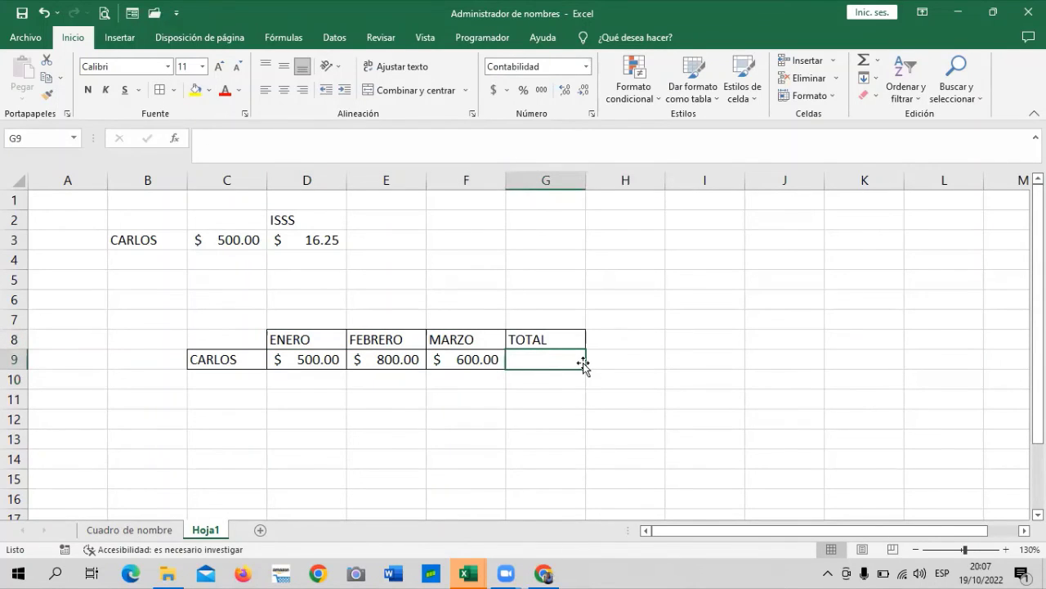
{"action": "left_click", "coordinate": [337, 400]}
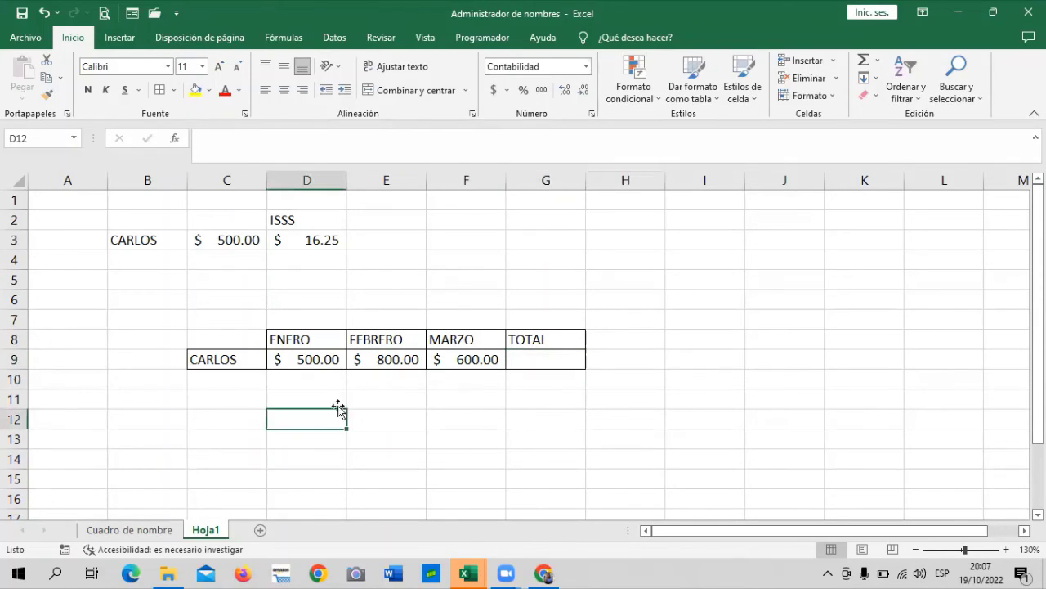
{"action": "left_click", "coordinate": [292, 358]}
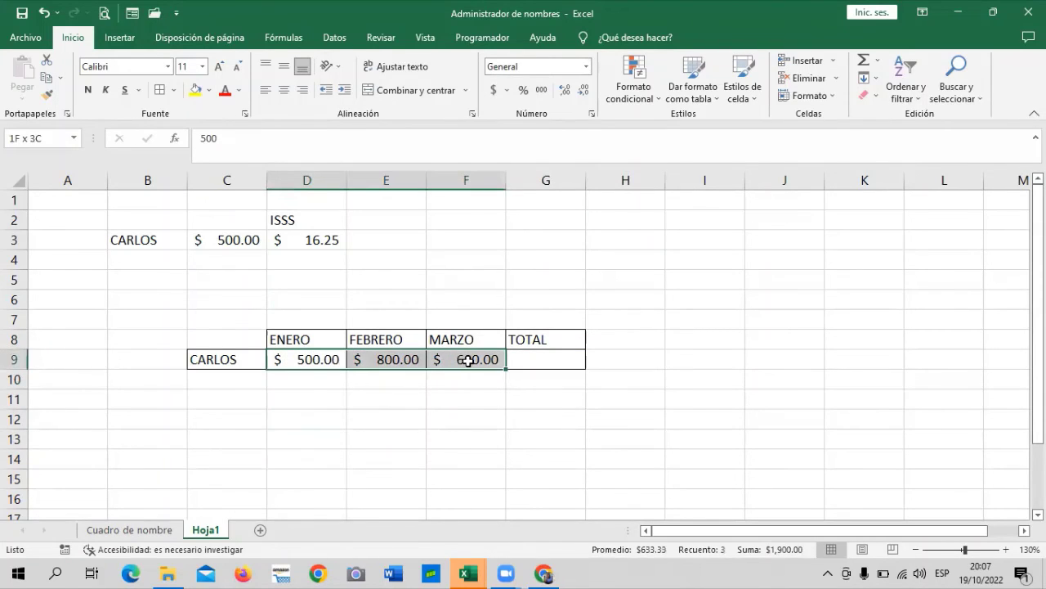
{"action": "left_click_drag", "start_coordinate": [292, 358], "coordinate": [468, 359]}
{"action": "left_click", "coordinate": [325, 419]}
{"action": "left_click_drag", "start_coordinate": [283, 359], "coordinate": [463, 362]}
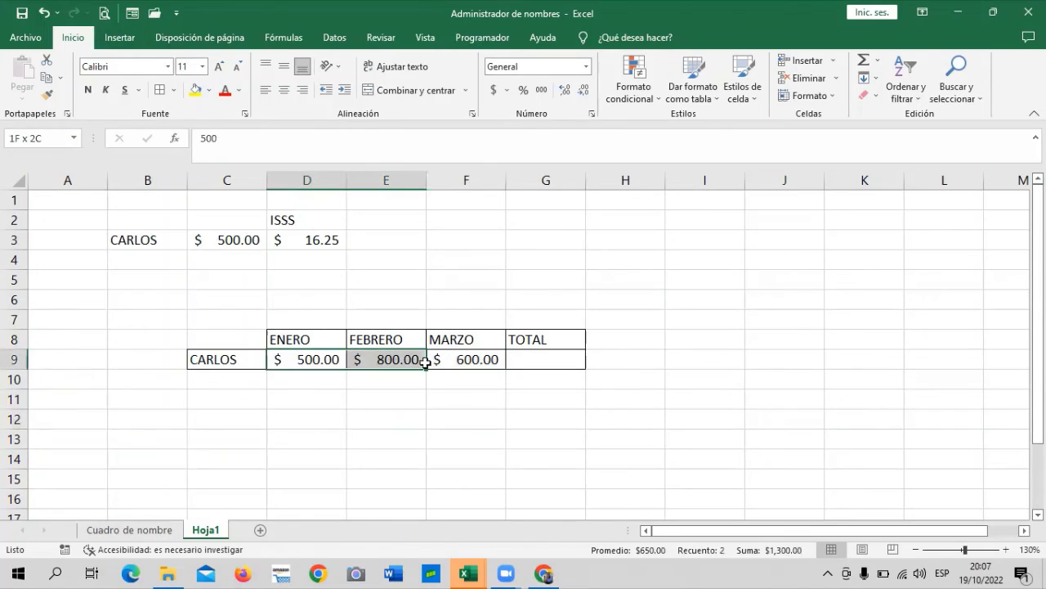
{"action": "left_click", "coordinate": [343, 438]}
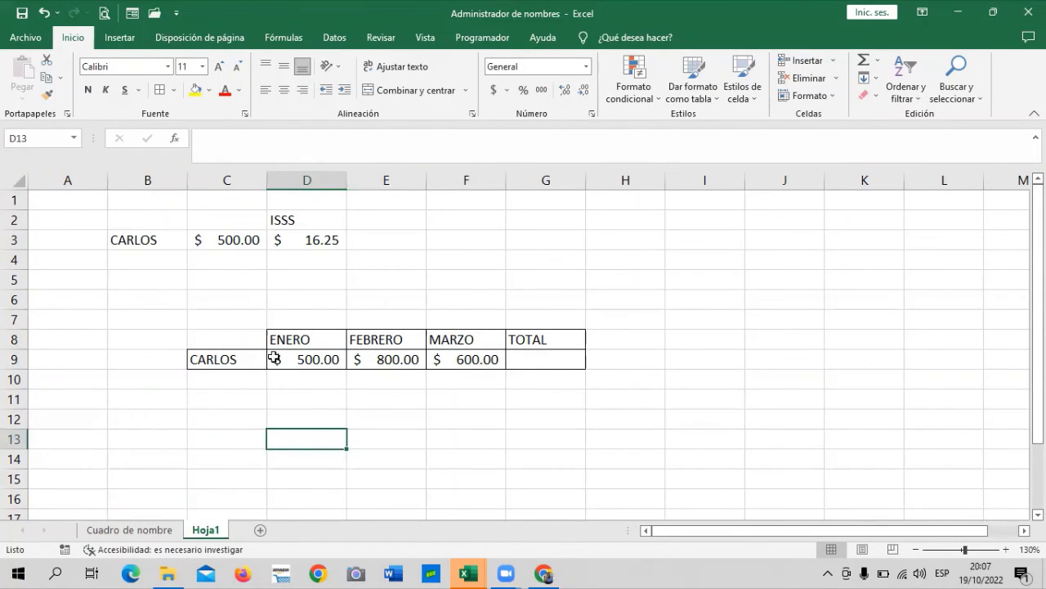
{"action": "left_click", "coordinate": [294, 402]}
{"action": "left_click_drag", "start_coordinate": [287, 360], "coordinate": [471, 360]}
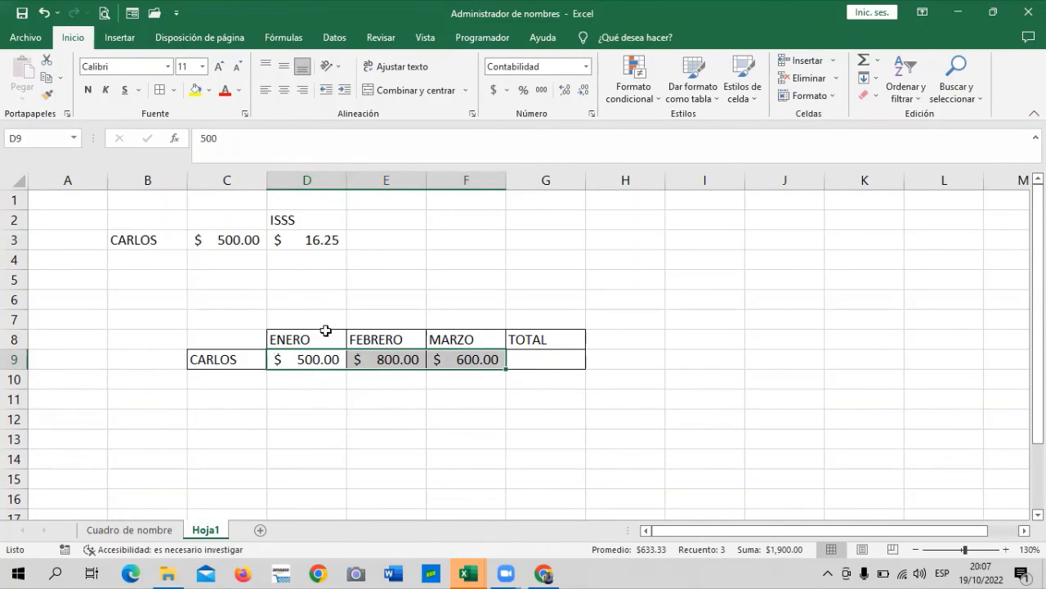
{"action": "left_click", "coordinate": [60, 140]}
{"action": "key", "text": "BackSpace"}
{"action": "type", "text": "H11"}
{"action": "key", "text": "Return"}
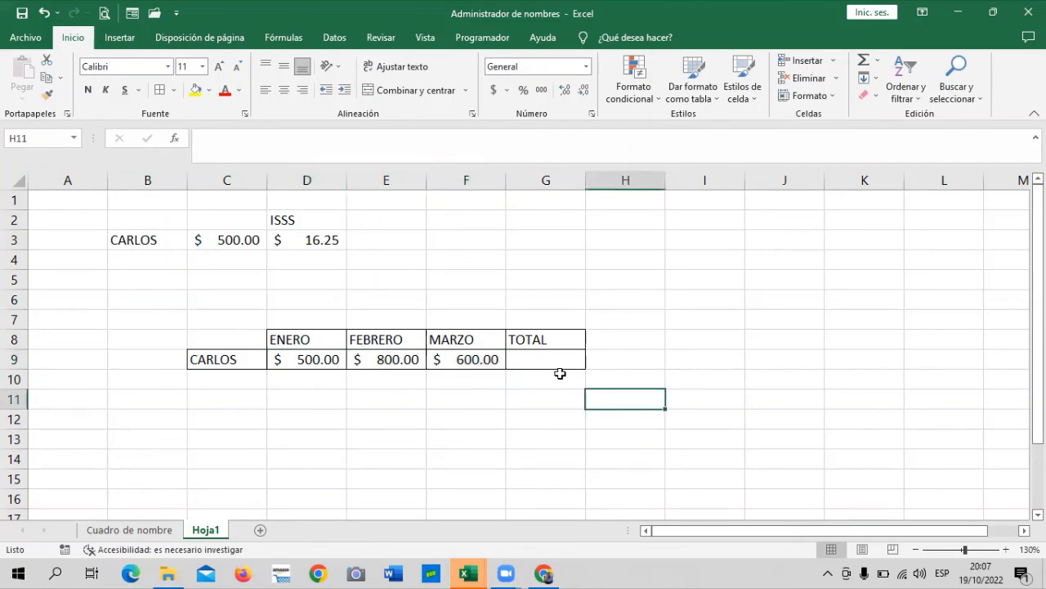
{"action": "key", "text": "Up"}
{"action": "key", "text": "Up"}
{"action": "left_click", "coordinate": [562, 358]}
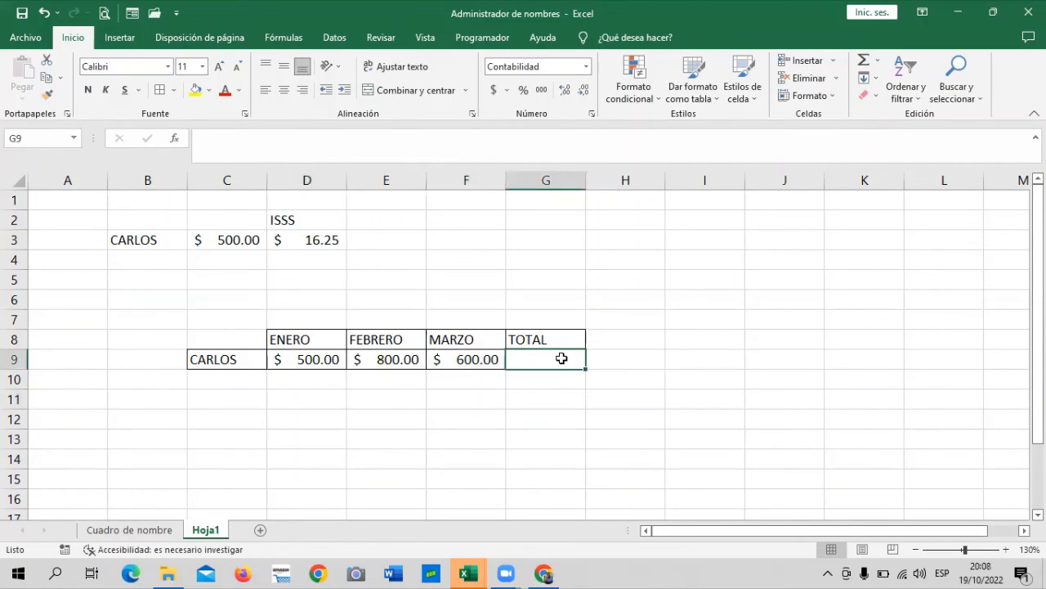
Step: Enter =SUMA(CARLOS) in G9, totalling the monthly amounts as $1,900.00
{"action": "type", "text": "=SUMA"}
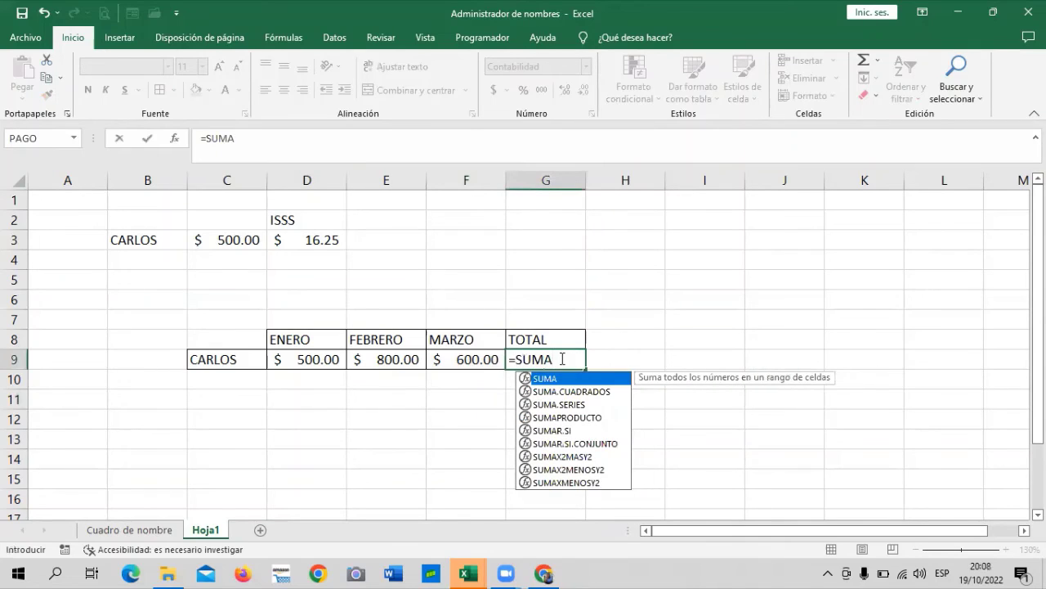
{"action": "double_click", "coordinate": [597, 379]}
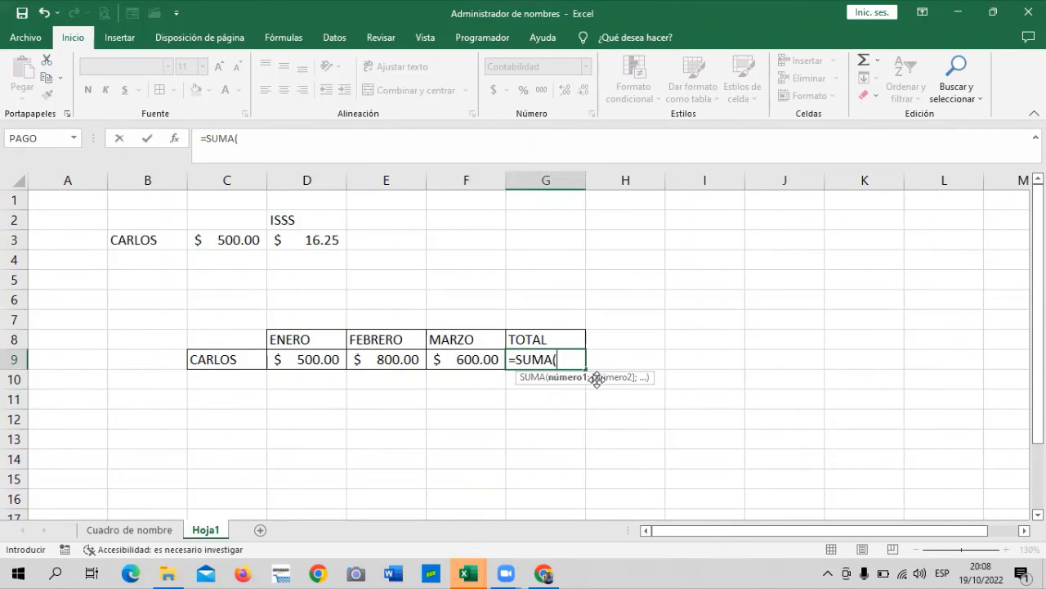
{"action": "type", "text": "CA"}
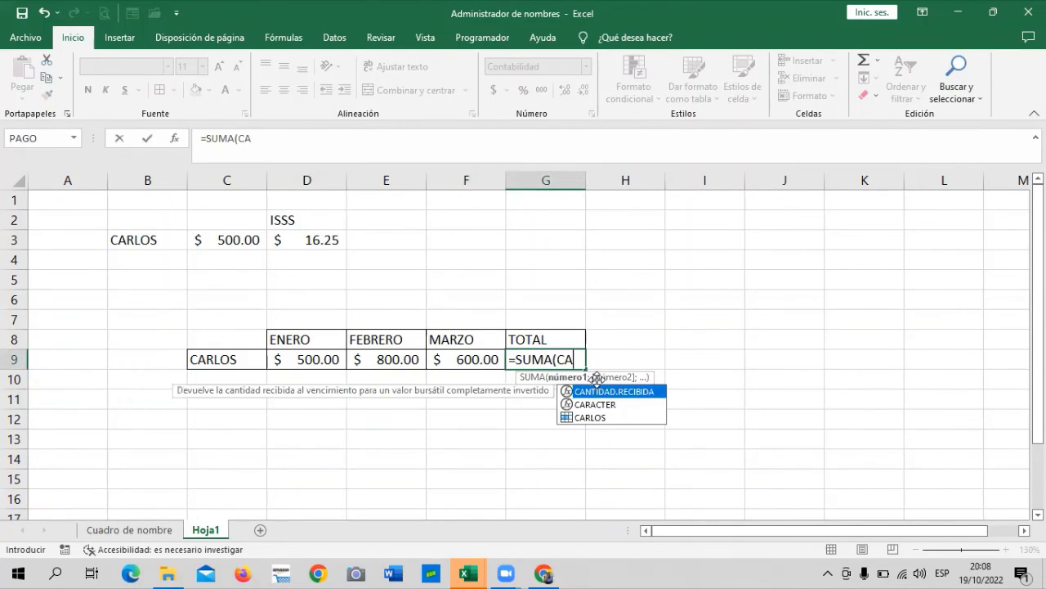
{"action": "type", "text": "R"}
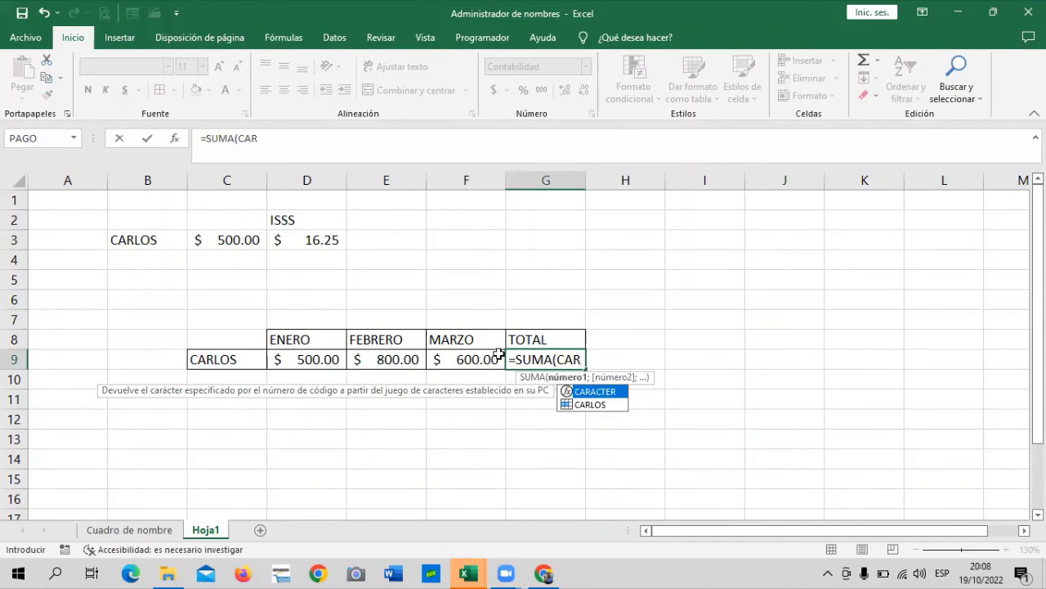
{"action": "double_click", "coordinate": [610, 404]}
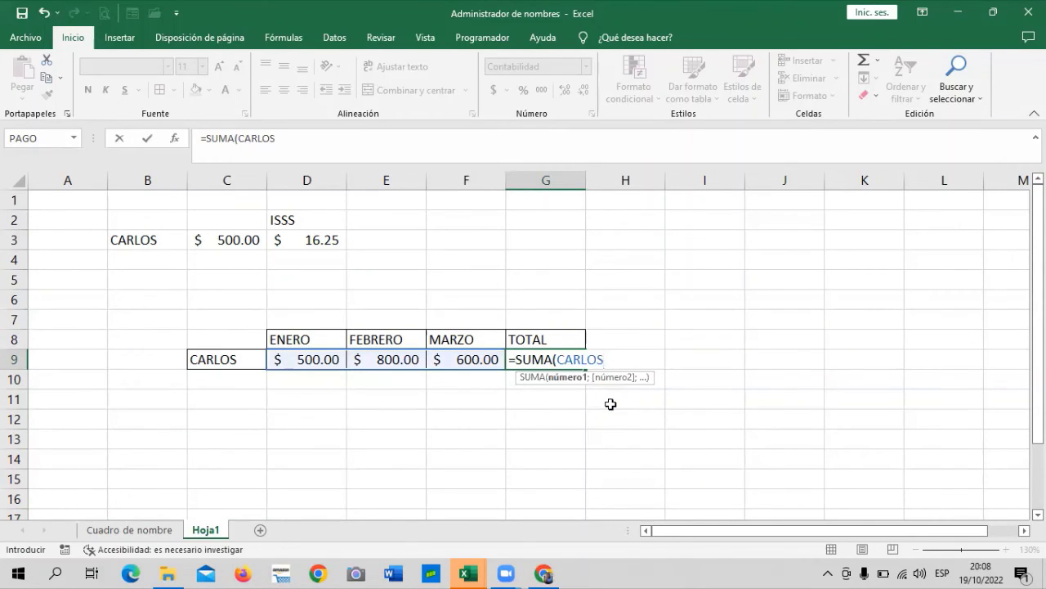
{"action": "type", "text": ")"}
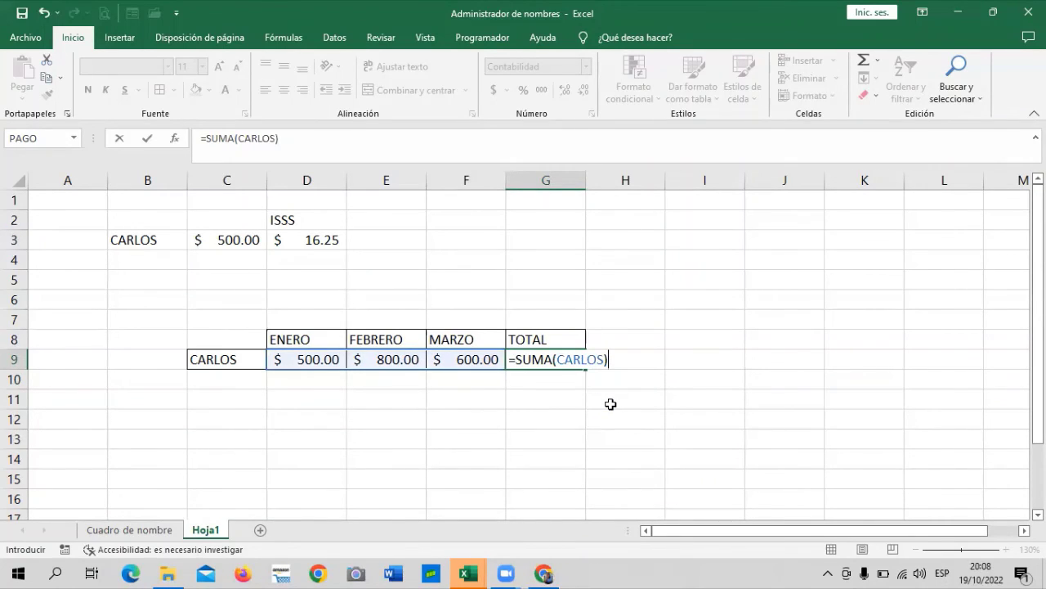
{"action": "key", "text": "Return"}
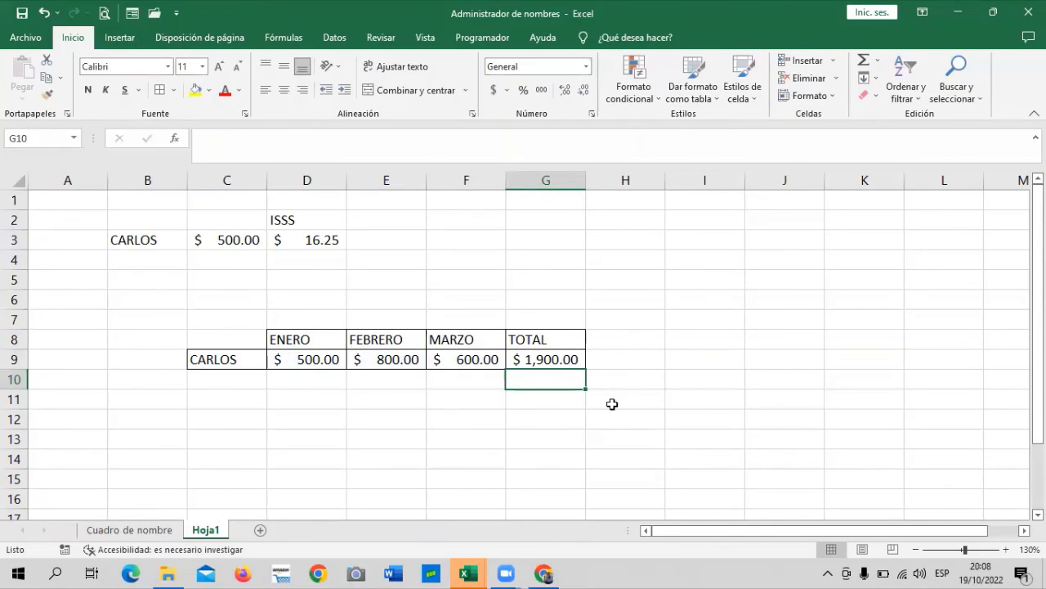
Step: Change the D9, E9 and F9 amounts to 800, 1,000 and 200
{"action": "left_click", "coordinate": [587, 347]}
{"action": "left_click", "coordinate": [544, 358]}
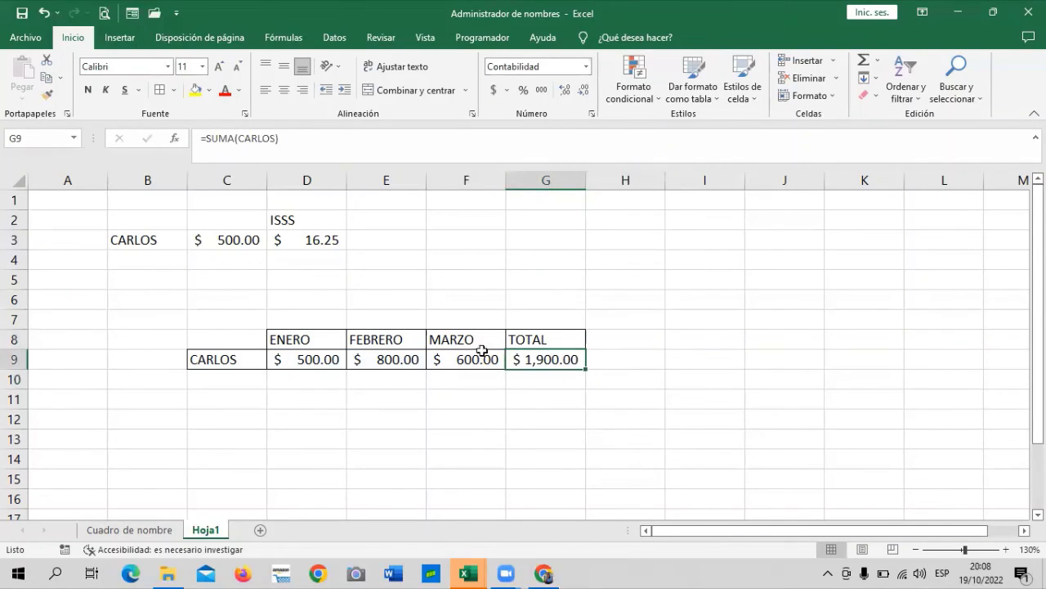
{"action": "left_click", "coordinate": [327, 358]}
{"action": "type", "text": "8"}
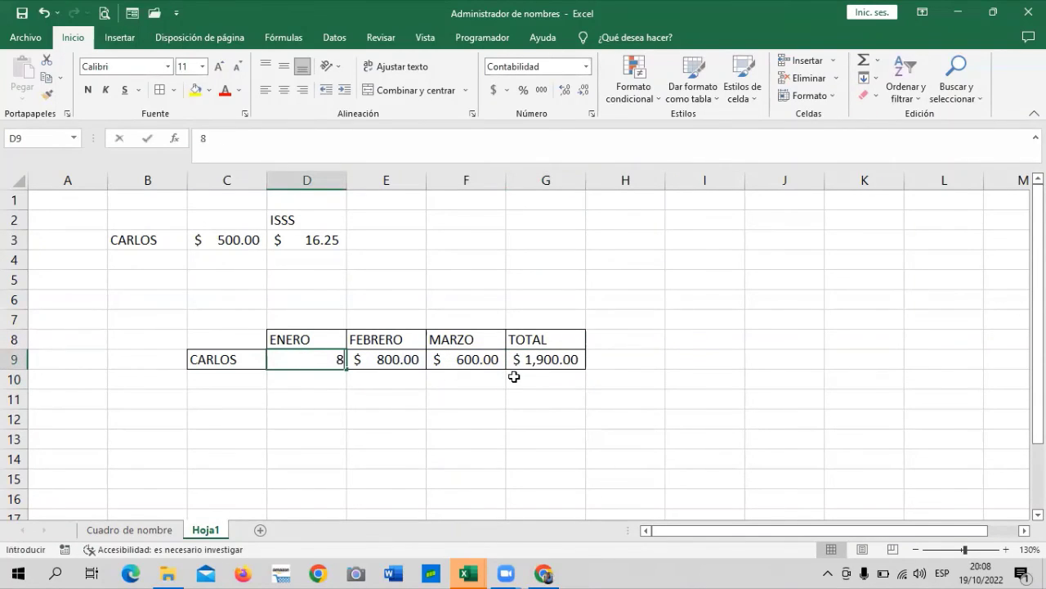
{"action": "type", "text": "00"}
{"action": "key", "text": "Return"}
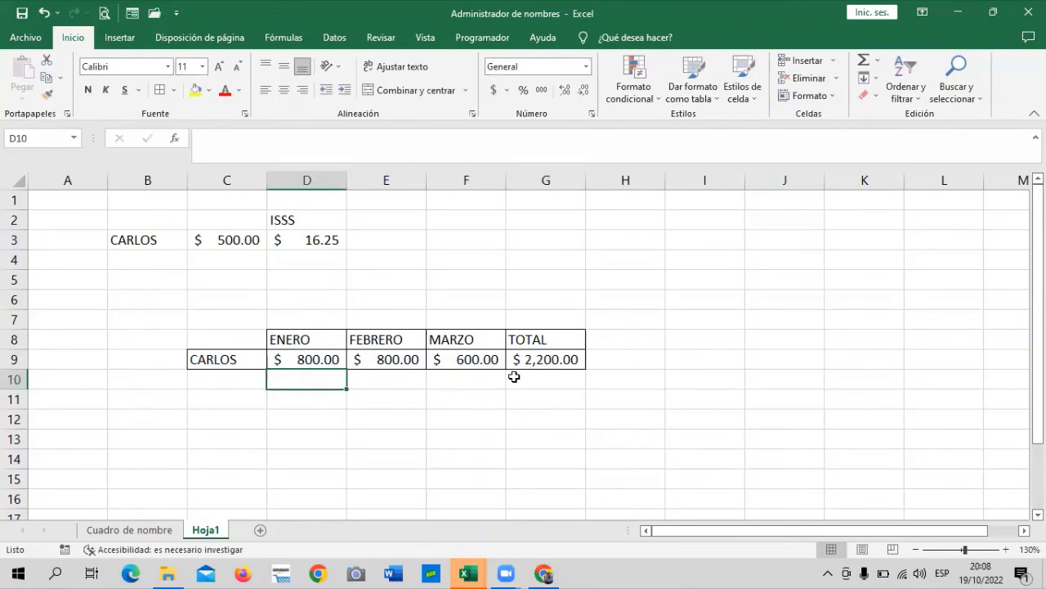
{"action": "left_click", "coordinate": [401, 357]}
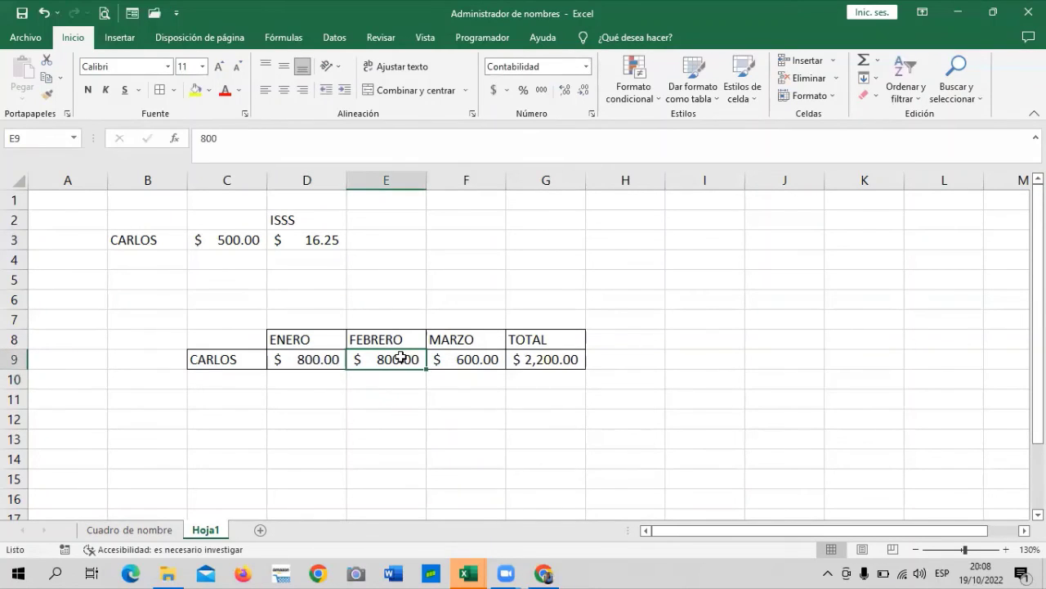
{"action": "type", "text": "1000"}
{"action": "key", "text": "Return"}
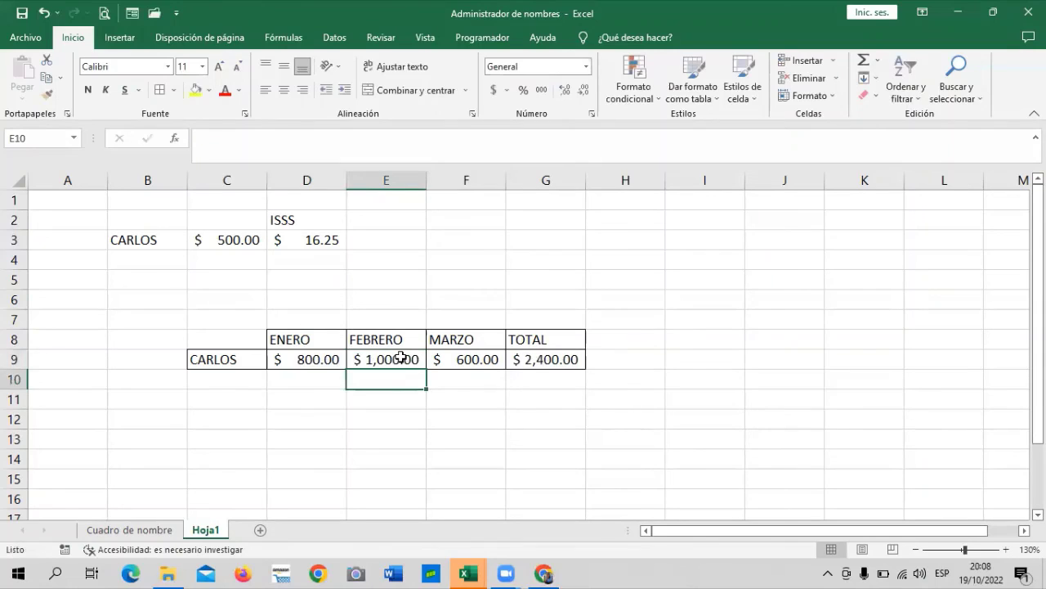
{"action": "left_click", "coordinate": [475, 359]}
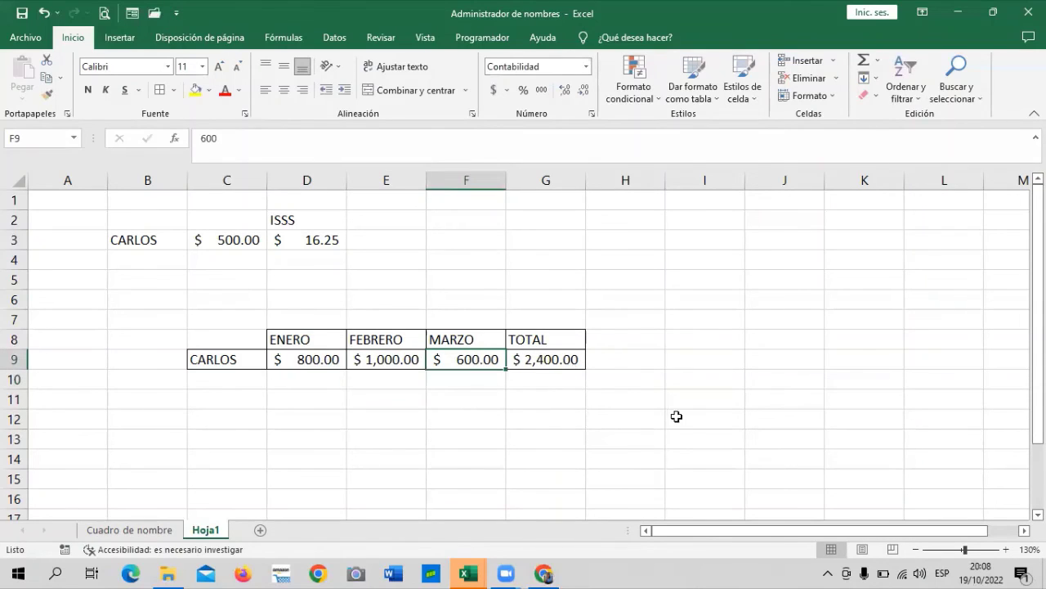
{"action": "type", "text": "200"}
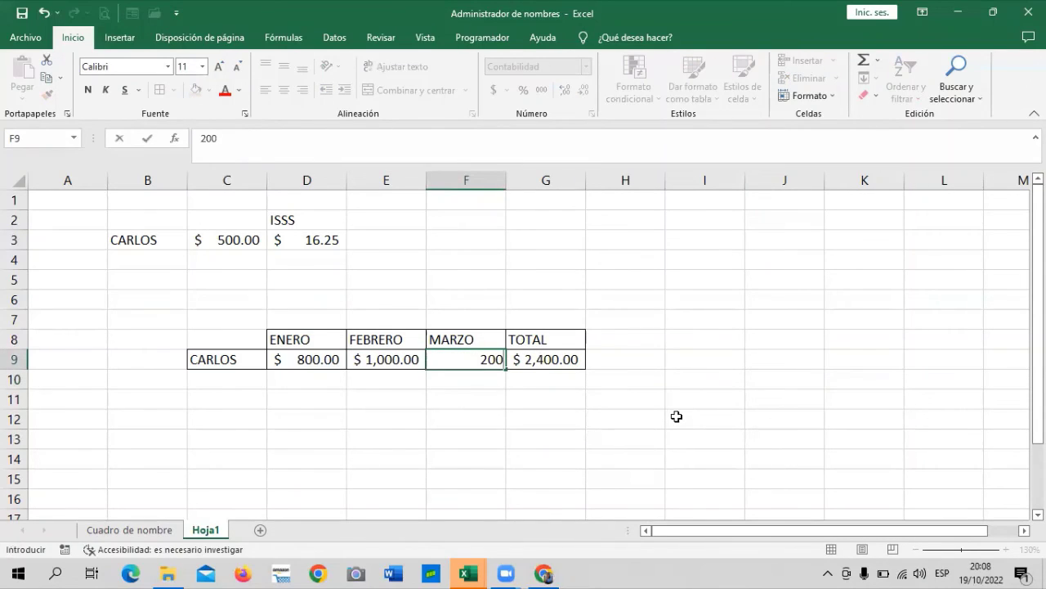
{"action": "key", "text": "Return"}
Step: Recheck the =SUMA(CARLOS) formula in G9, now totalling $2,000.00
{"action": "left_click", "coordinate": [705, 340]}
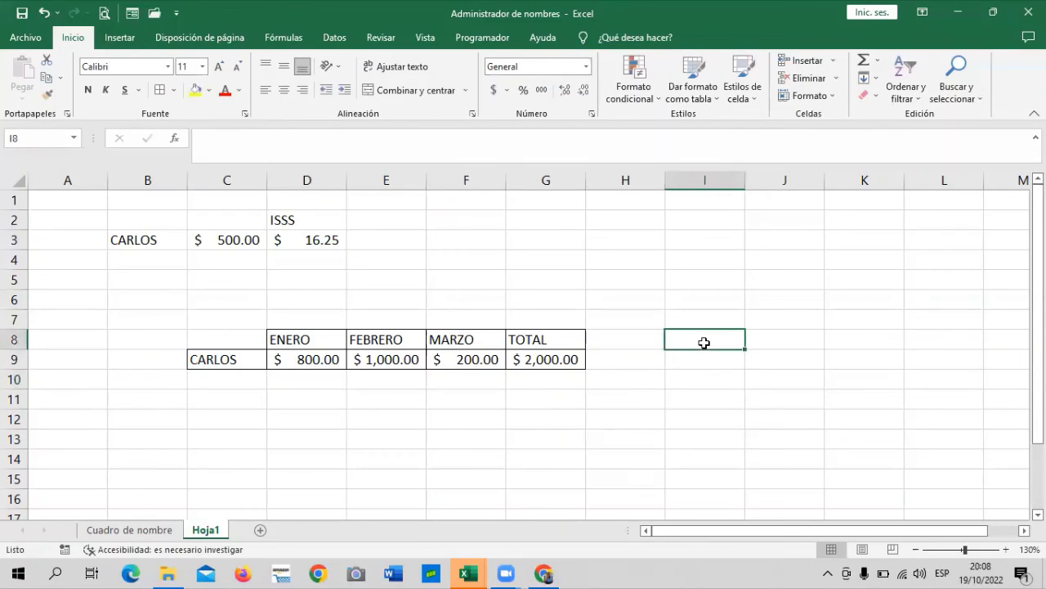
{"action": "left_click", "coordinate": [545, 360]}
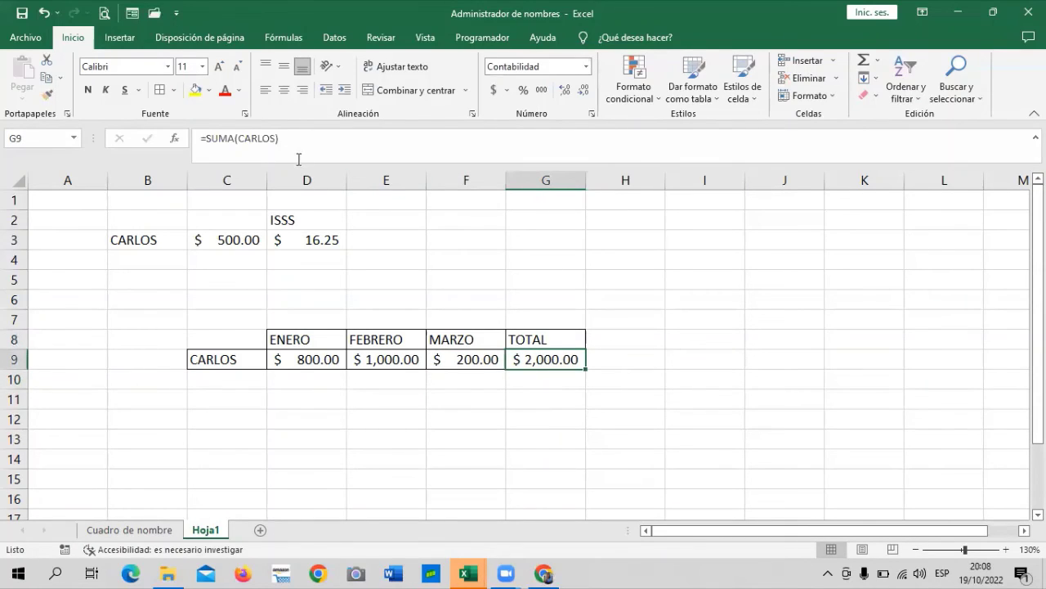
{"action": "left_click", "coordinate": [307, 139]}
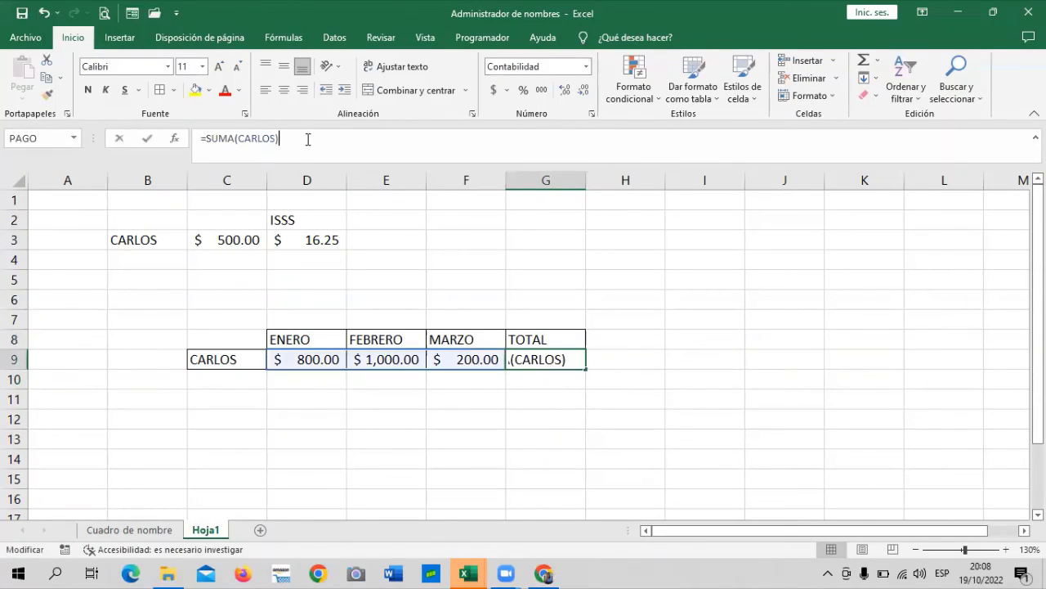
{"action": "left_click", "coordinate": [366, 460]}
{"action": "left_click", "coordinate": [136, 531]}
Step: Switch to the Cuadro de nombre sheet, then back to the course lesson in the browser
{"action": "left_click", "coordinate": [234, 463]}
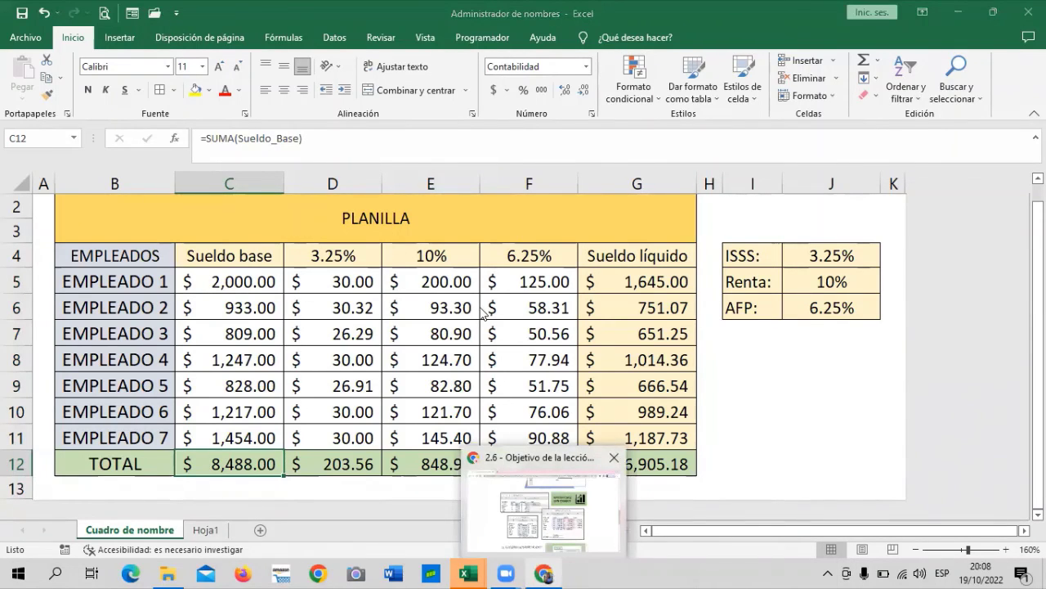
{"action": "key", "text": "alt+Tab"}
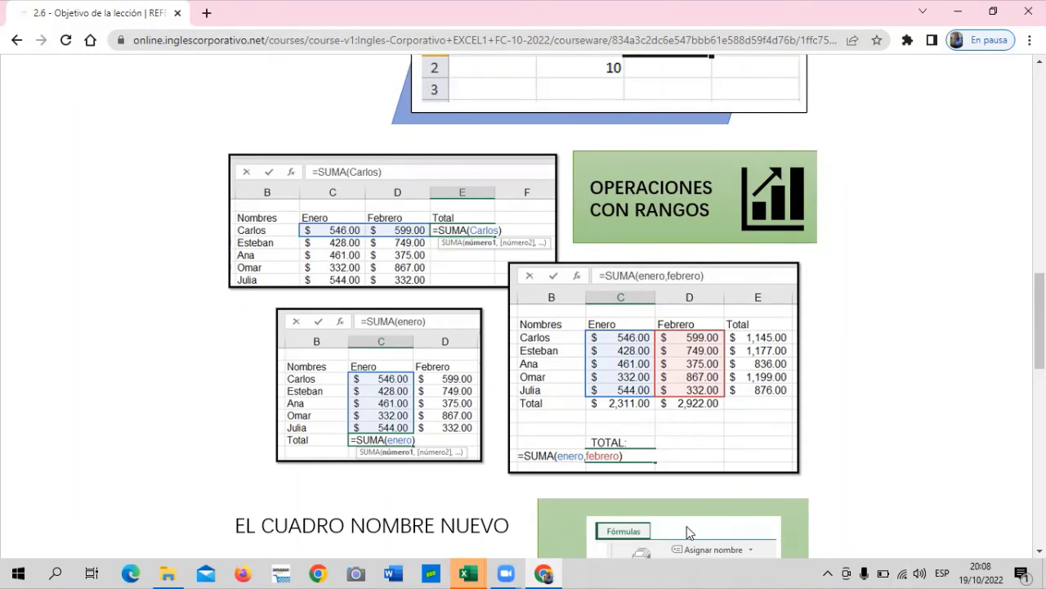
Step: Return to the Excel payroll workbook through its taskbar window thumbnail
{"action": "left_click", "coordinate": [468, 574]}
{"action": "left_click", "coordinate": [762, 520]}
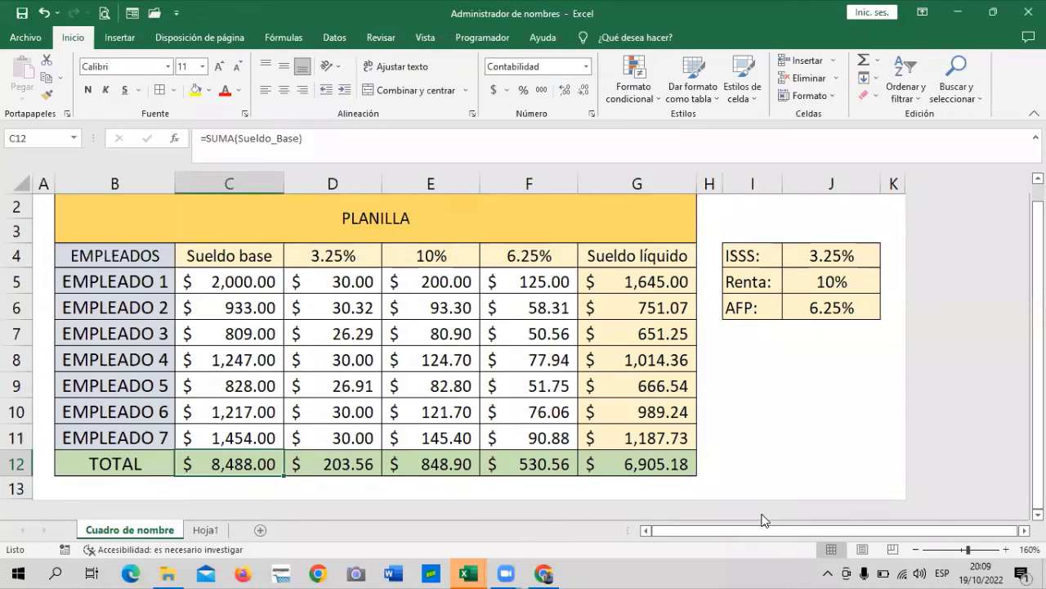
Step: Check the sum of the Sueldo base amounts in C5:C11, then go to Fórmulas
{"action": "left_click", "coordinate": [766, 377]}
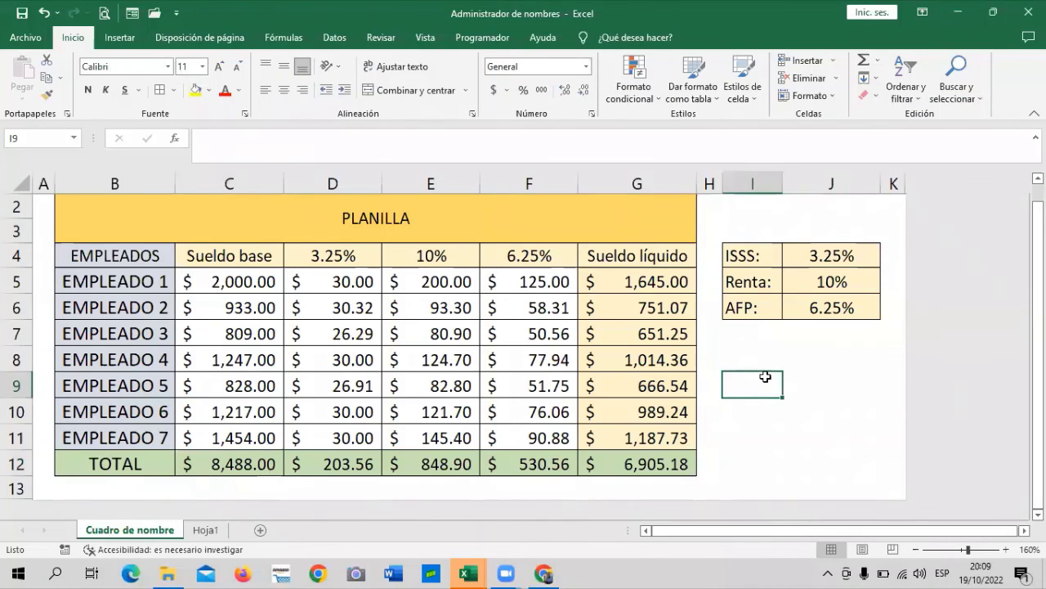
{"action": "left_click", "coordinate": [764, 335]}
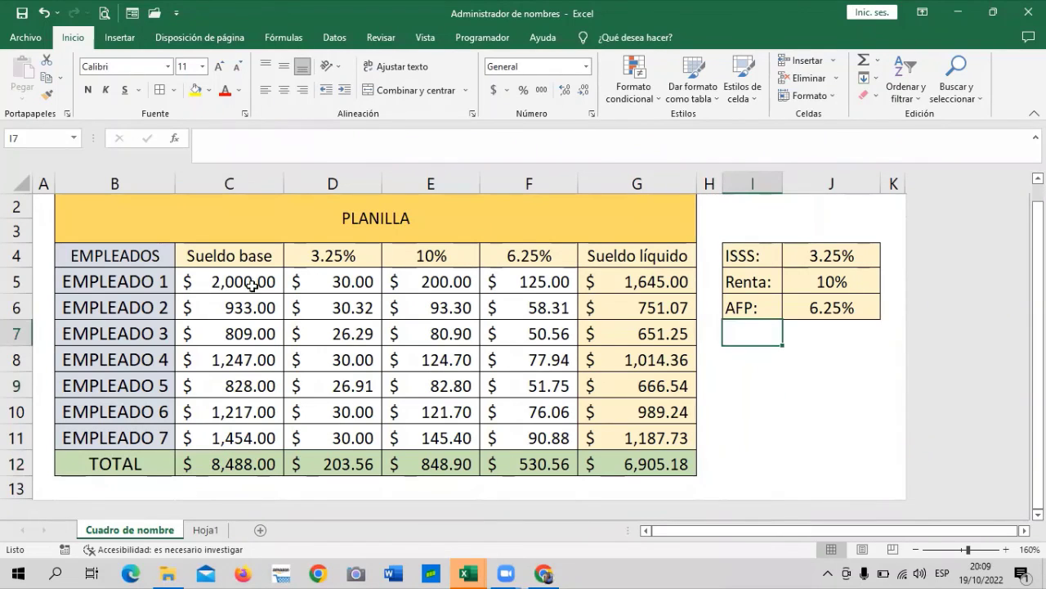
{"action": "left_click_drag", "start_coordinate": [253, 279], "coordinate": [250, 438]}
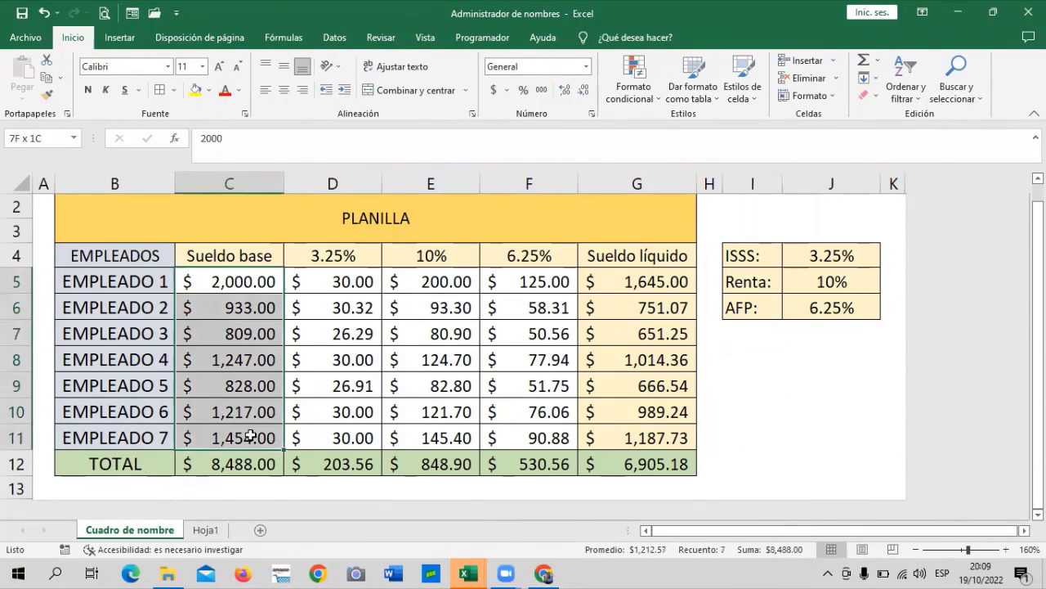
{"action": "left_click", "coordinate": [787, 381]}
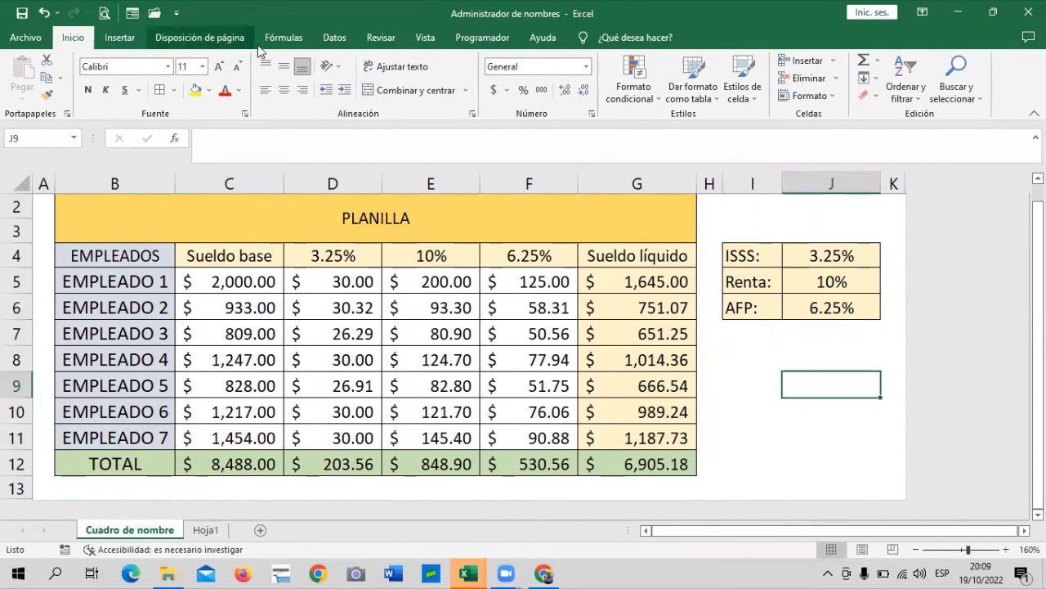
{"action": "left_click", "coordinate": [283, 36]}
Step: Open the Name Manager to see what Sueldo_Base refers to, then close it
{"action": "left_click", "coordinate": [422, 76]}
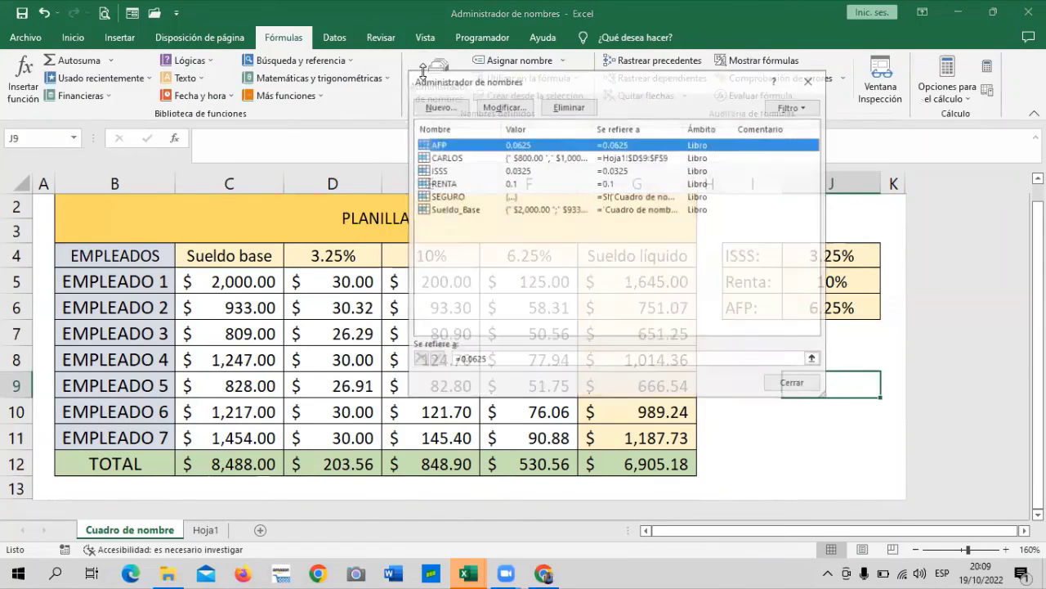
{"action": "left_click", "coordinate": [477, 211]}
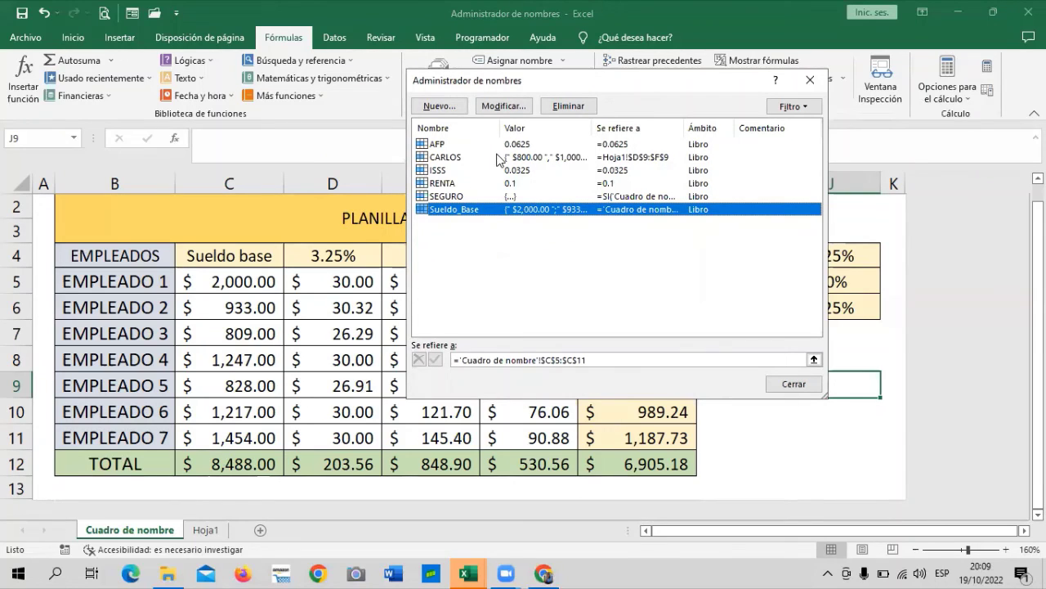
{"action": "left_click", "coordinate": [809, 384]}
{"action": "left_click", "coordinate": [764, 349]}
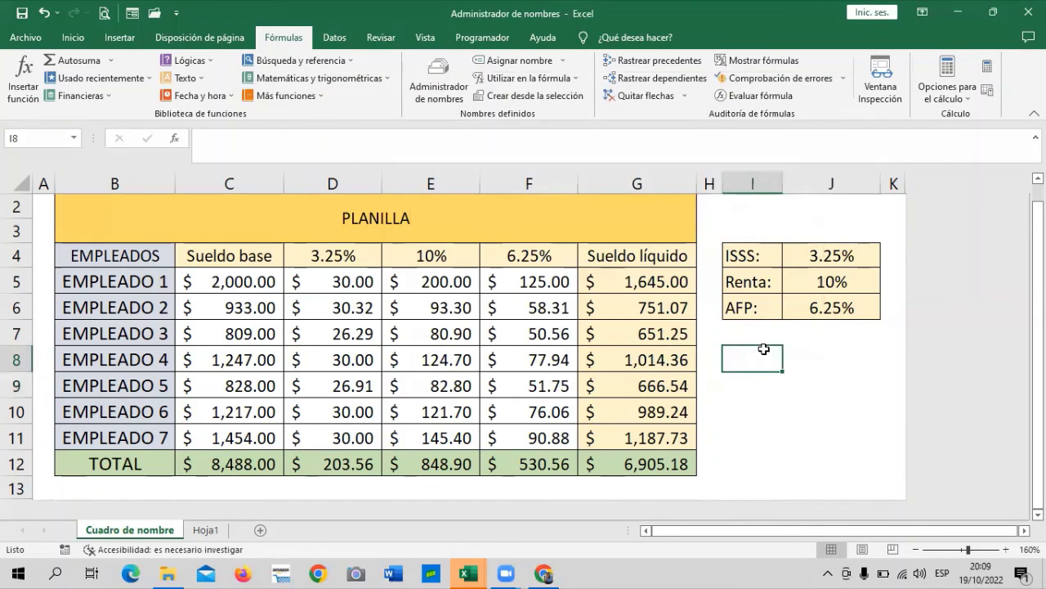
Step: Inspect CARLOS, ISSS, RENTA, SEGURO and Sueldo_Base in Name Manager, then check F5's =C5*AFP
{"action": "left_click", "coordinate": [439, 81]}
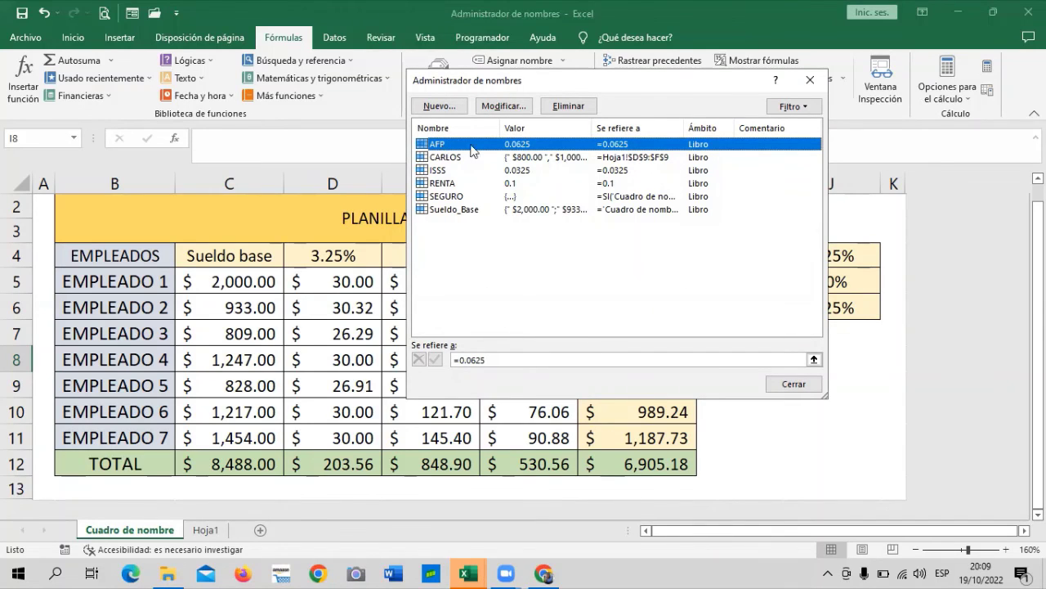
{"action": "left_click", "coordinate": [446, 157]}
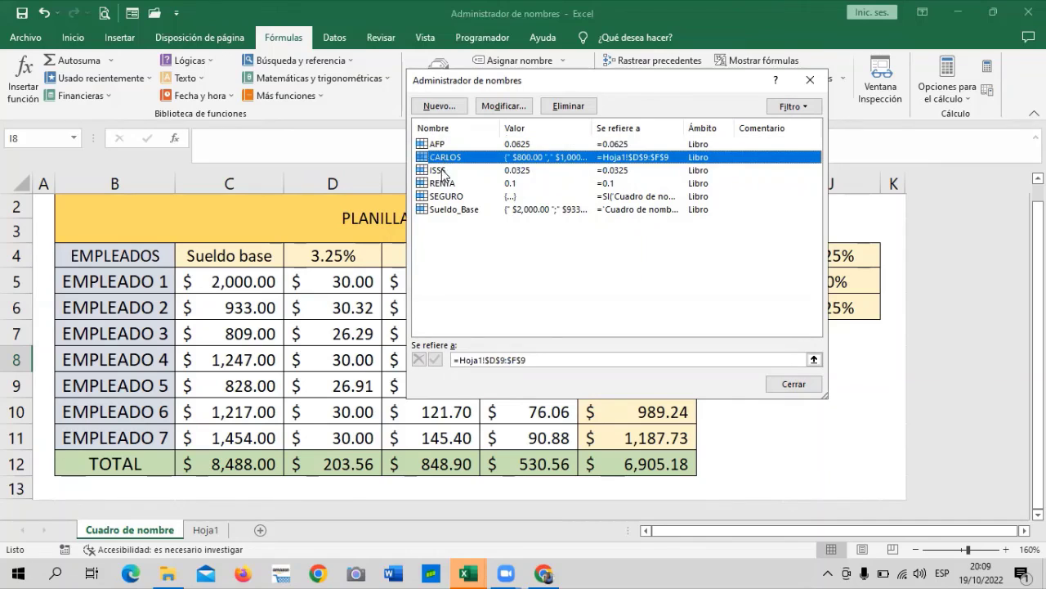
{"action": "left_click", "coordinate": [446, 170]}
{"action": "left_click", "coordinate": [439, 184]}
{"action": "left_click", "coordinate": [442, 196]}
{"action": "left_click", "coordinate": [442, 210]}
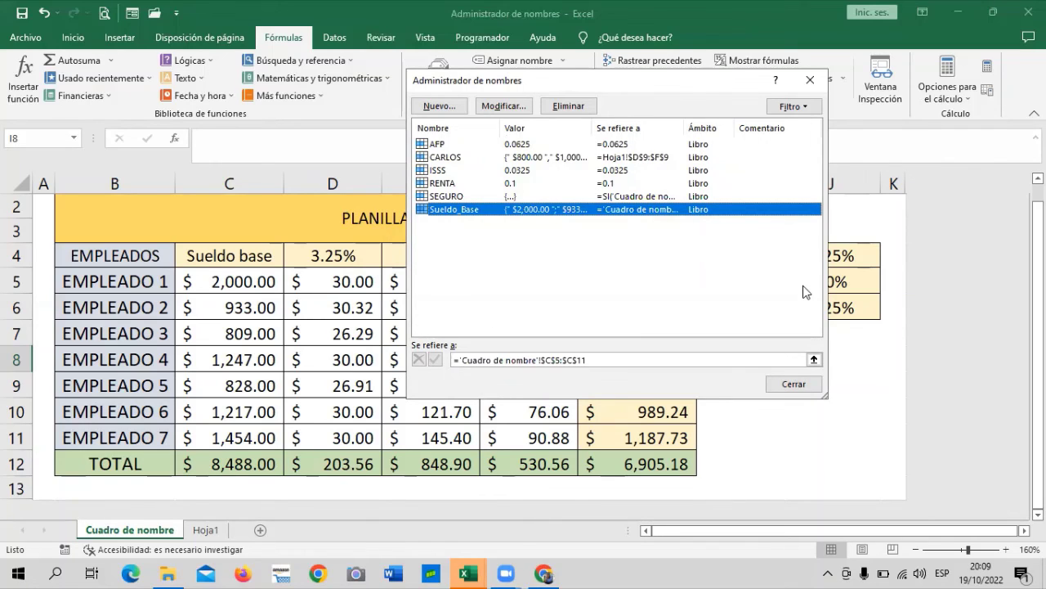
{"action": "left_click", "coordinate": [794, 384]}
{"action": "left_click", "coordinate": [496, 281]}
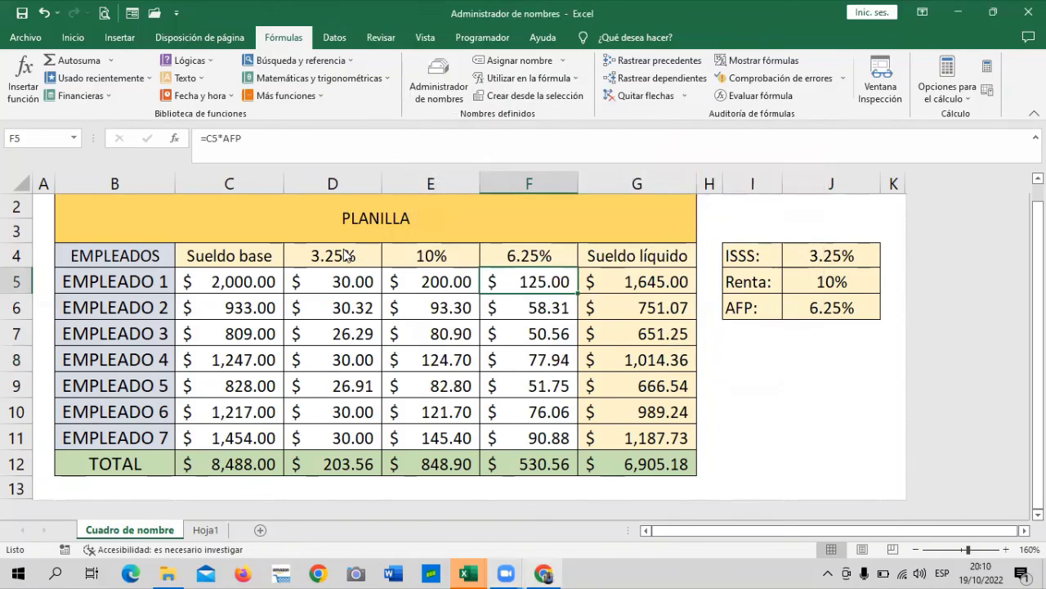
{"action": "key", "text": "alt+Tab"}
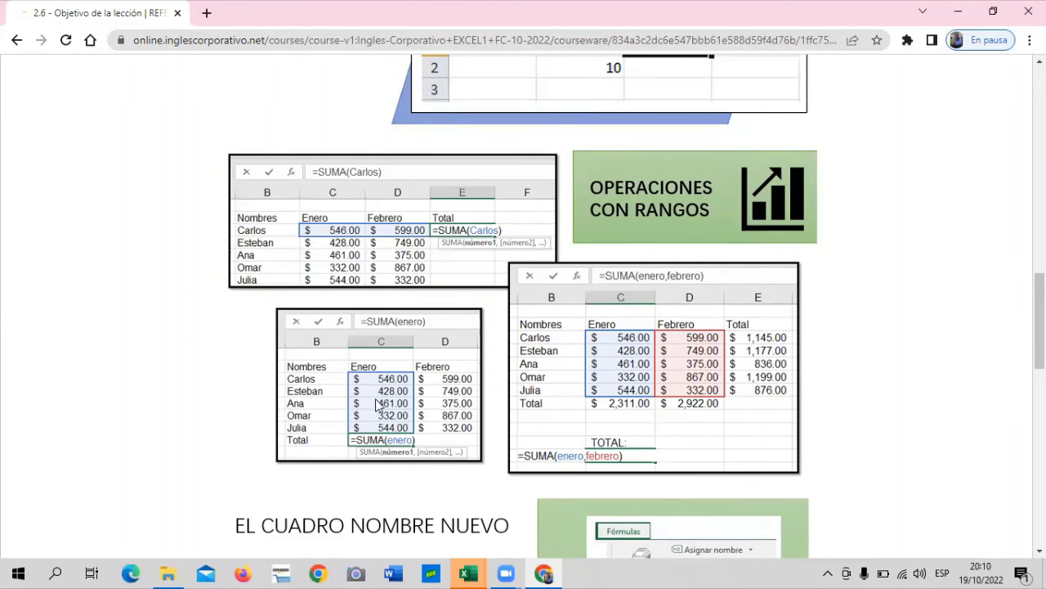
Step: Scroll the course lesson, then return to the Excel payroll workbook
{"action": "scroll", "coordinate": [388, 386], "scroll_direction": "down", "scroll_amount": 1}
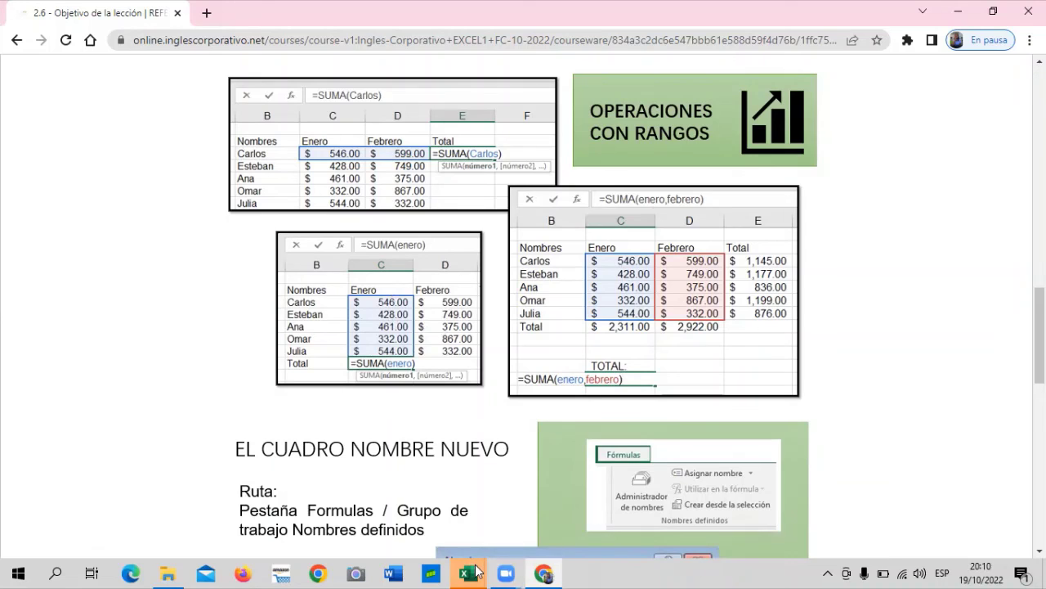
{"action": "left_click", "coordinate": [794, 497]}
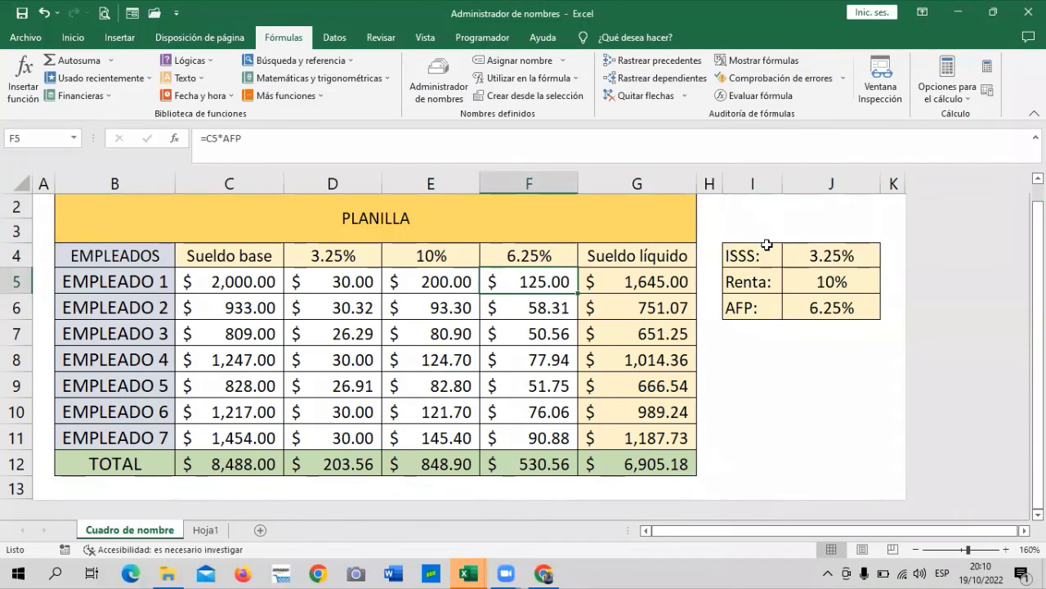
Step: View the defined names in Name Manager, close it, and scroll the course lesson in Chrome
{"action": "left_click", "coordinate": [439, 82]}
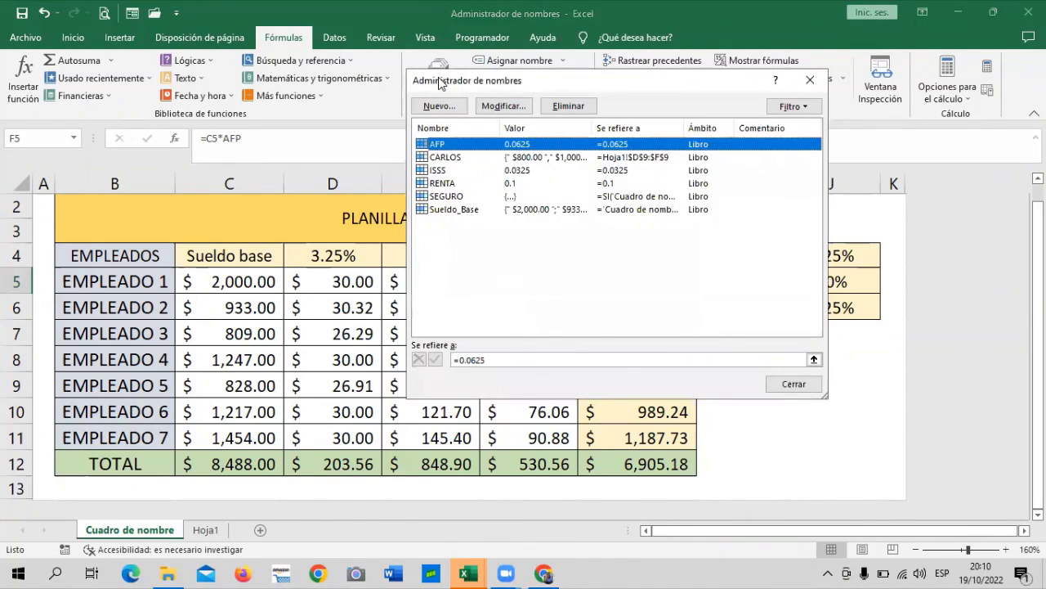
{"action": "left_click", "coordinate": [810, 80]}
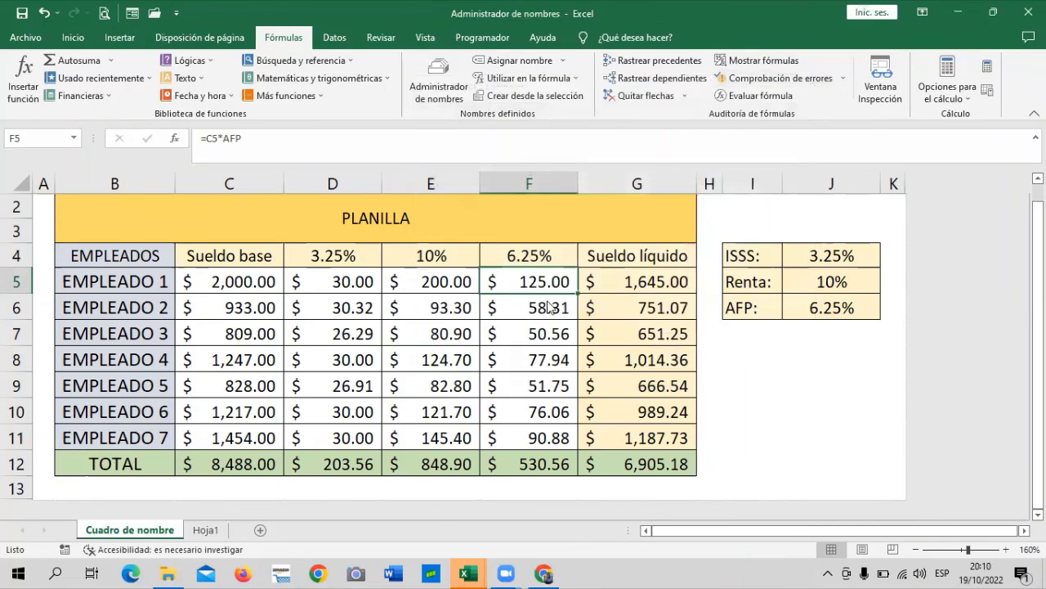
{"action": "key", "text": "alt+Tab"}
{"action": "scroll", "coordinate": [740, 275], "scroll_direction": "down", "scroll_amount": 3}
{"action": "scroll", "coordinate": [738, 275], "scroll_direction": "down", "scroll_amount": 3}
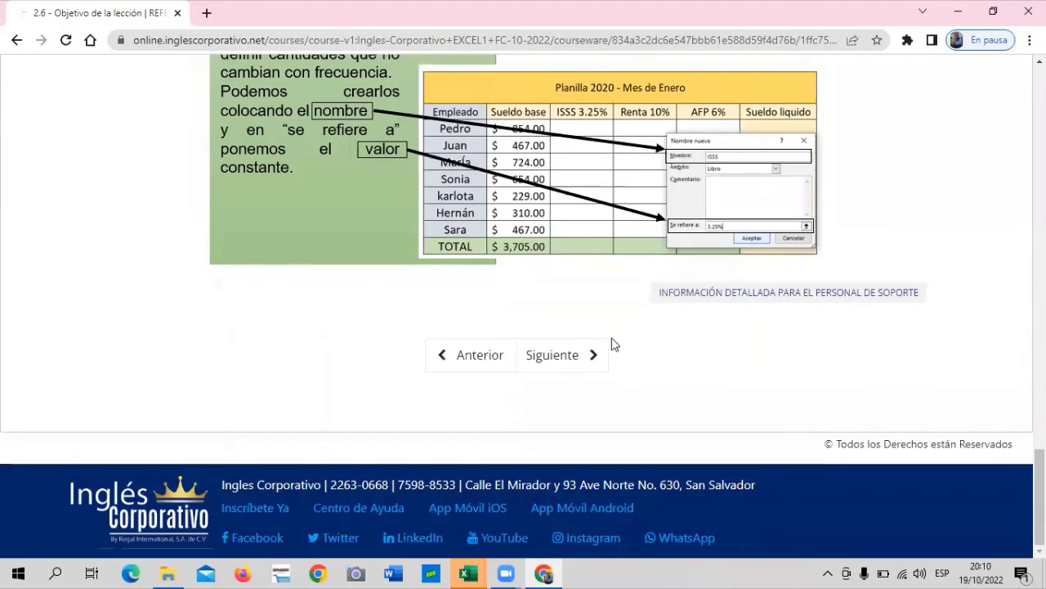
Step: Advance past lesson 2.7 Administrador de nombres to the 2.8 Laboratorio 2.2 quiz
{"action": "left_click", "coordinate": [549, 356]}
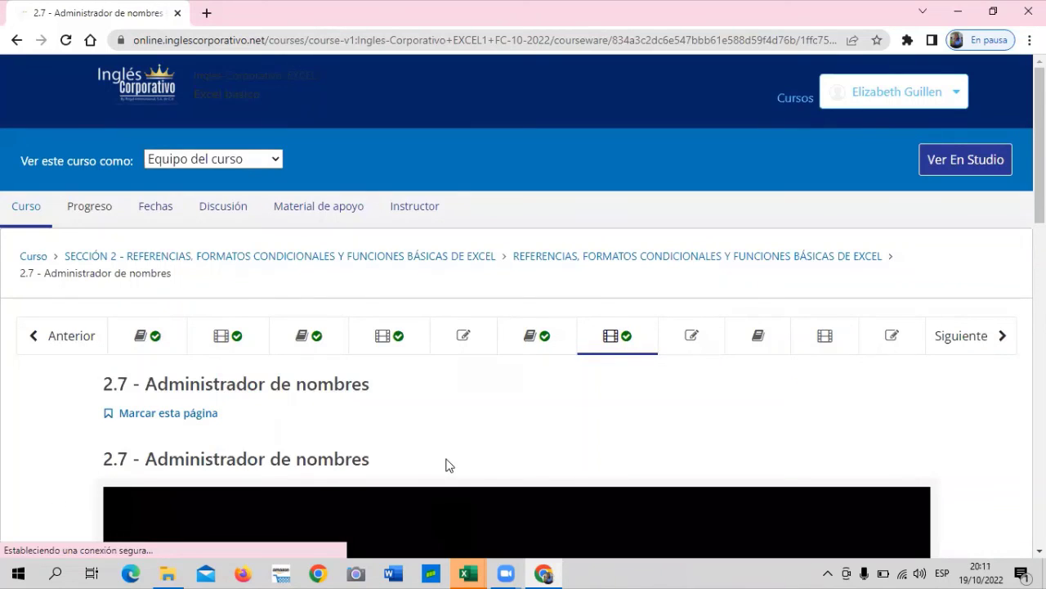
{"action": "scroll", "coordinate": [449, 465], "scroll_direction": "down", "scroll_amount": 2}
{"action": "scroll", "coordinate": [561, 412], "scroll_direction": "up", "scroll_amount": 1}
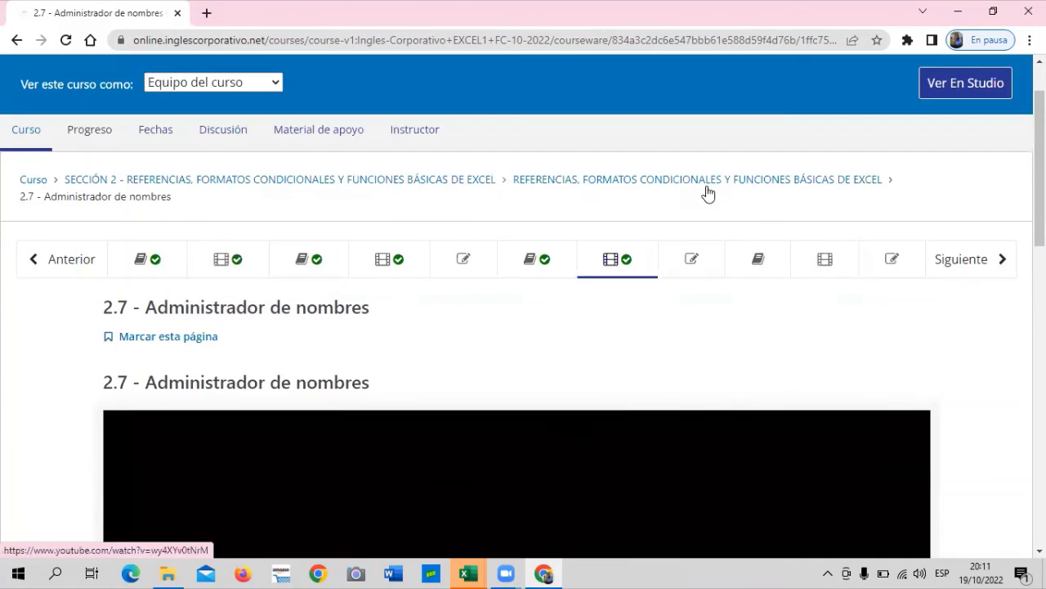
{"action": "left_click", "coordinate": [708, 262]}
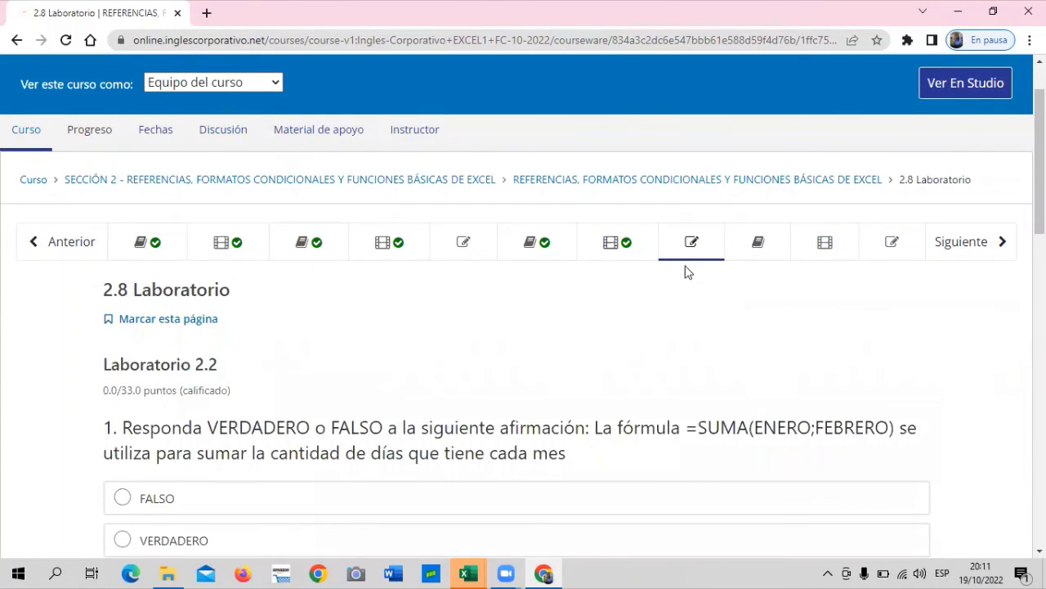
Step: Mark VERDADERO for question 1 of the Laboratorio 2.2 quiz
{"action": "scroll", "coordinate": [670, 272], "scroll_direction": "down", "scroll_amount": 1}
{"action": "scroll", "coordinate": [275, 244], "scroll_direction": "down", "scroll_amount": 1}
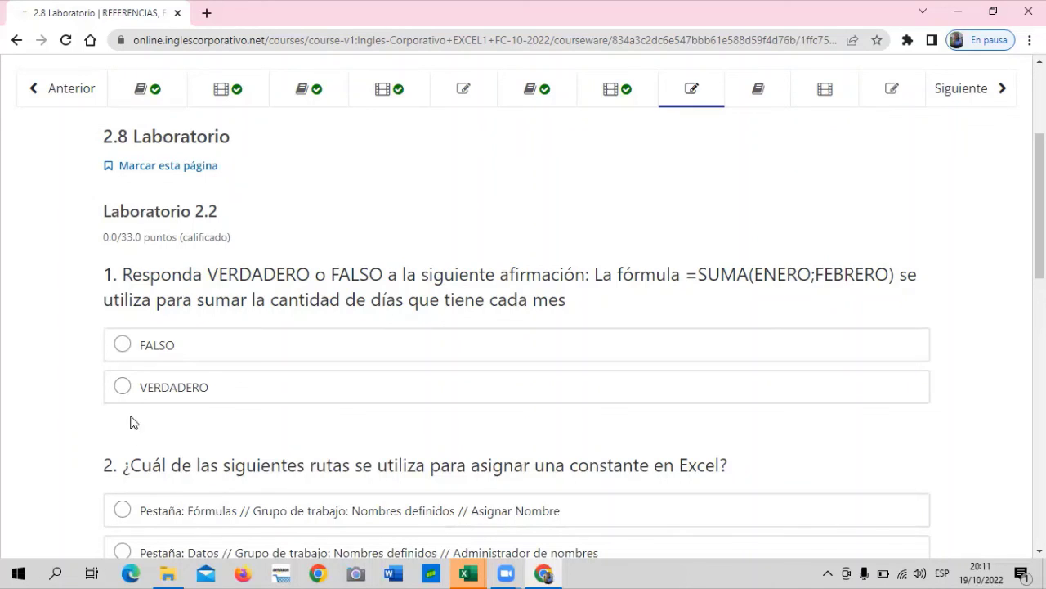
{"action": "left_click", "coordinate": [121, 389]}
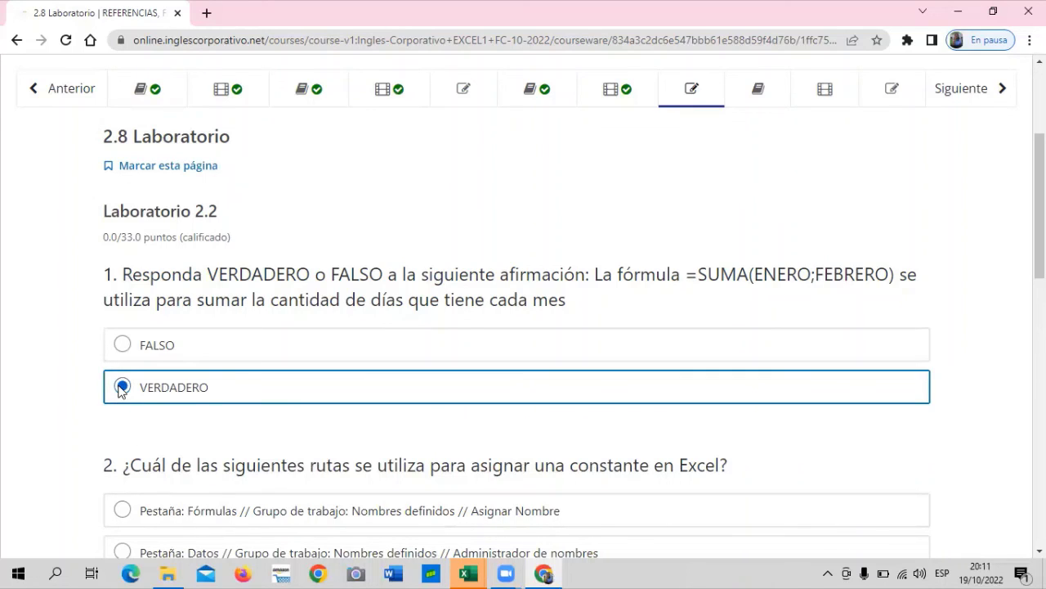
{"action": "scroll", "coordinate": [143, 380], "scroll_direction": "down", "scroll_amount": 2}
{"action": "scroll", "coordinate": [51, 335], "scroll_direction": "down", "scroll_amount": 1}
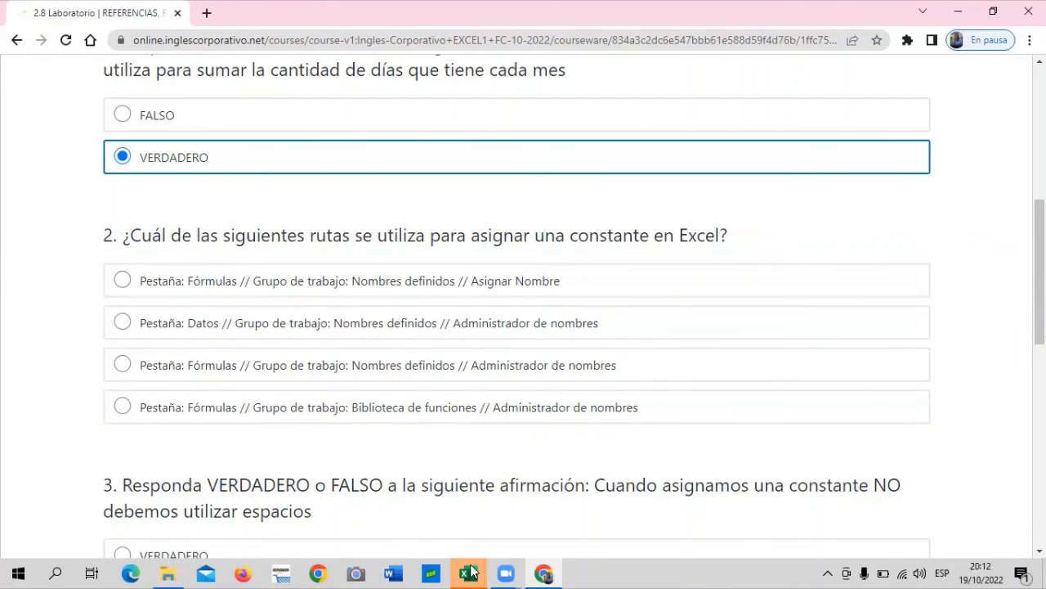
{"action": "mouse_move", "coordinate": [468, 573]}
{"action": "left_click", "coordinate": [801, 512]}
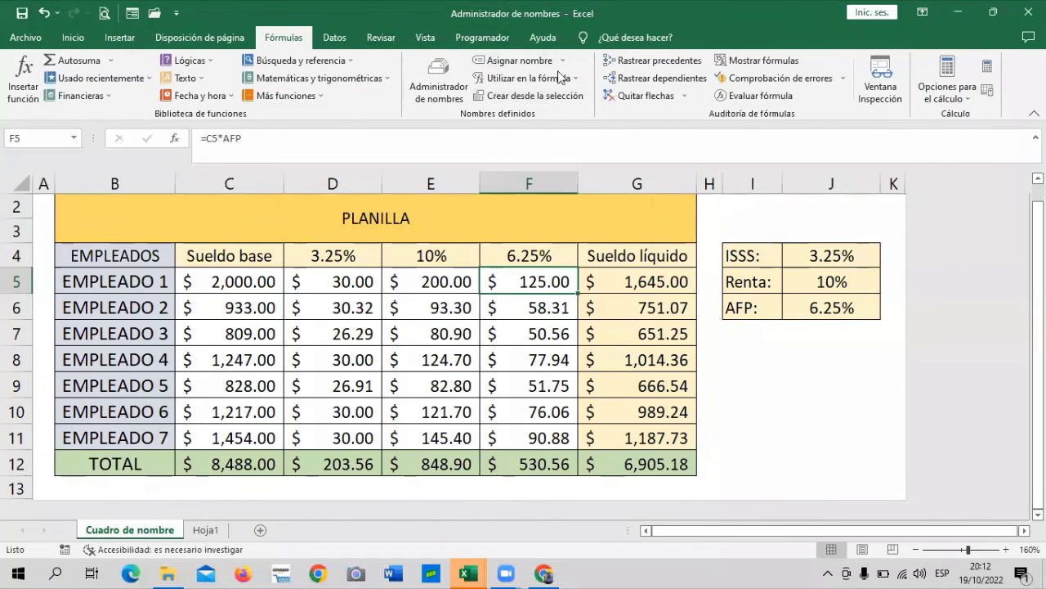
{"action": "left_click", "coordinate": [519, 60]}
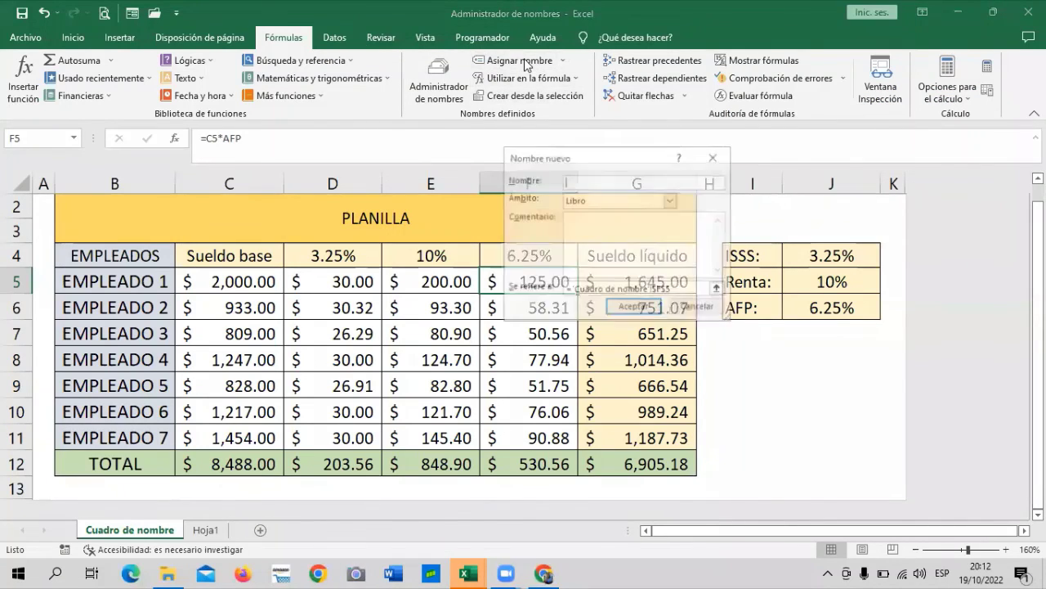
{"action": "left_click", "coordinate": [695, 307]}
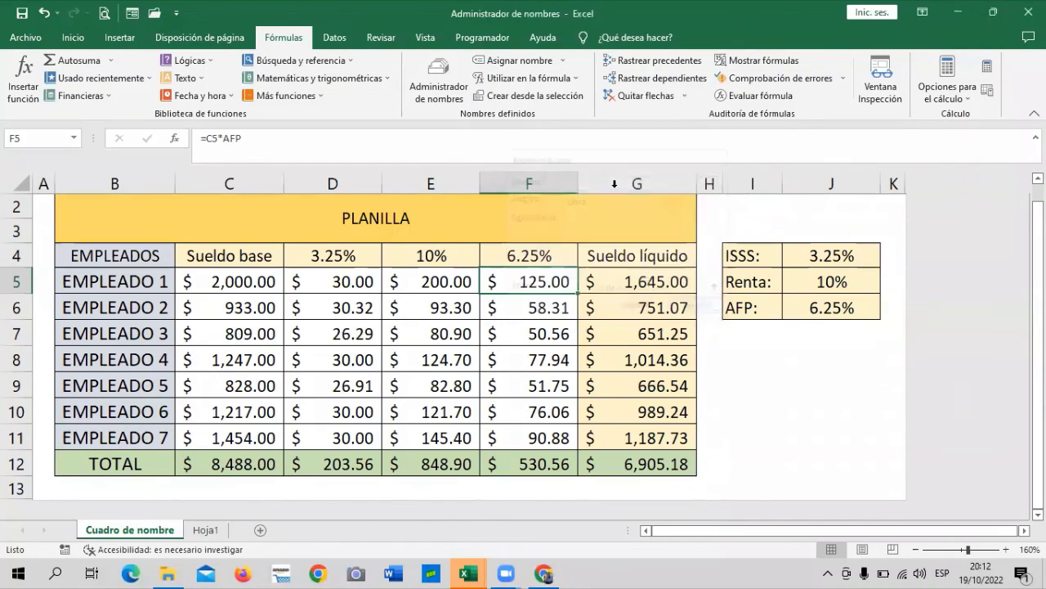
{"action": "left_click", "coordinate": [439, 94]}
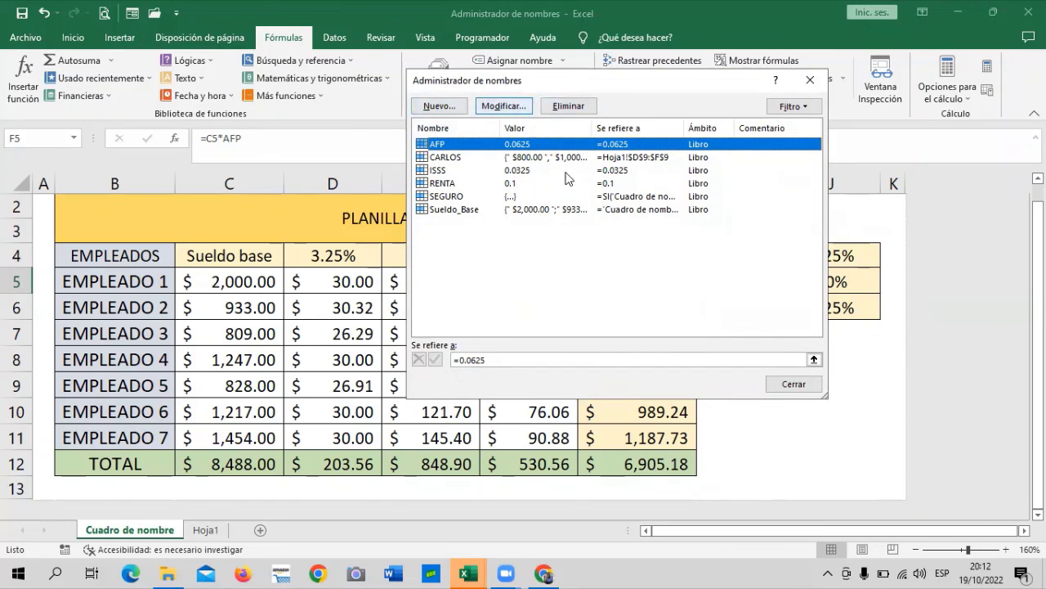
{"action": "left_click", "coordinate": [811, 80]}
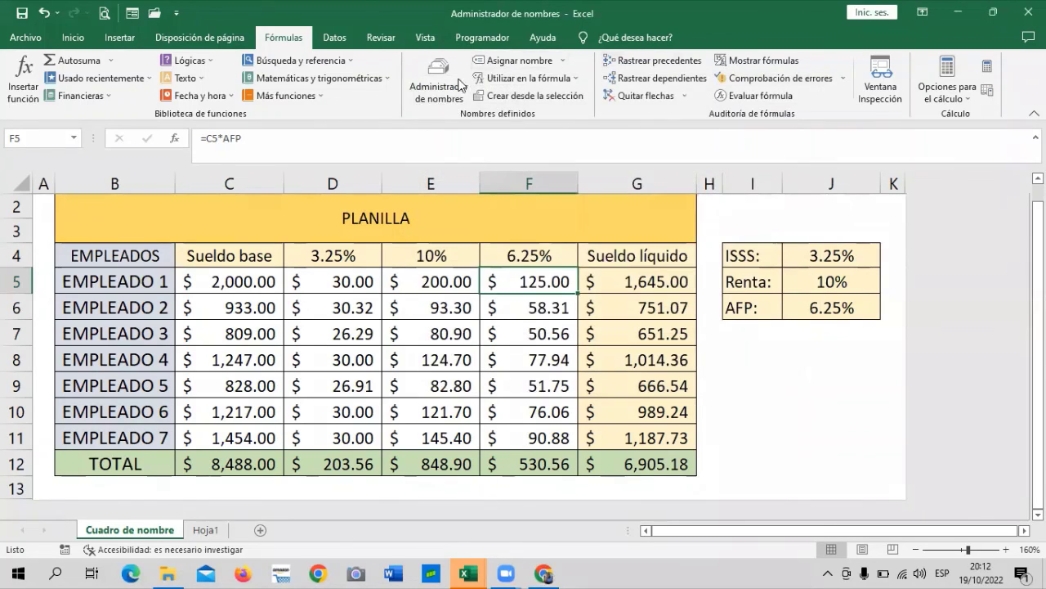
{"action": "left_click", "coordinate": [543, 572]}
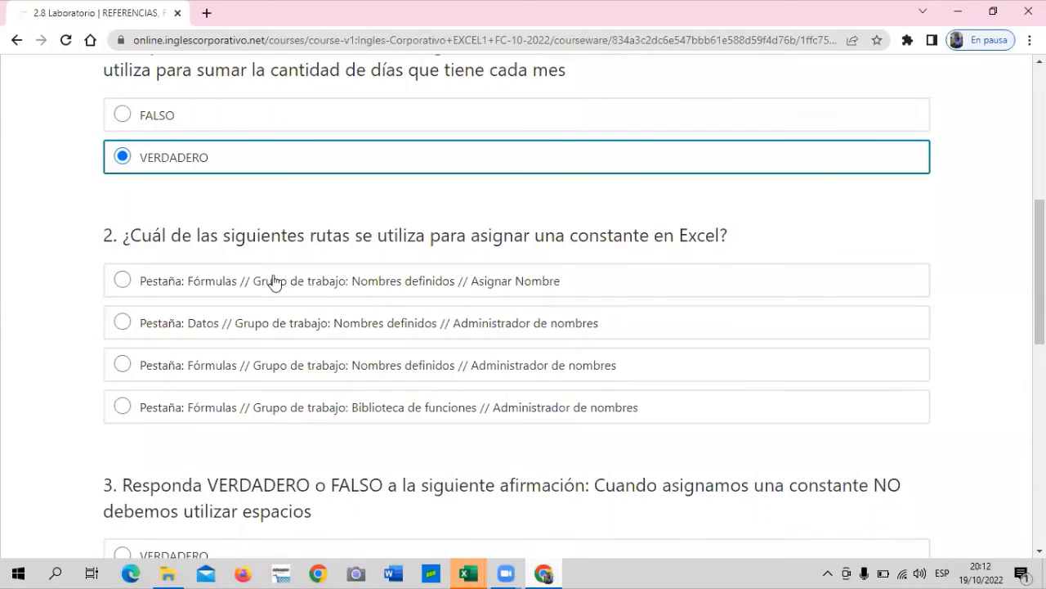
Step: Answer Asignar Nombre for question 2, VERDADERO for question 3, and 'Rangos, Celdas y Constantes' for question 4
{"action": "left_click", "coordinate": [122, 279]}
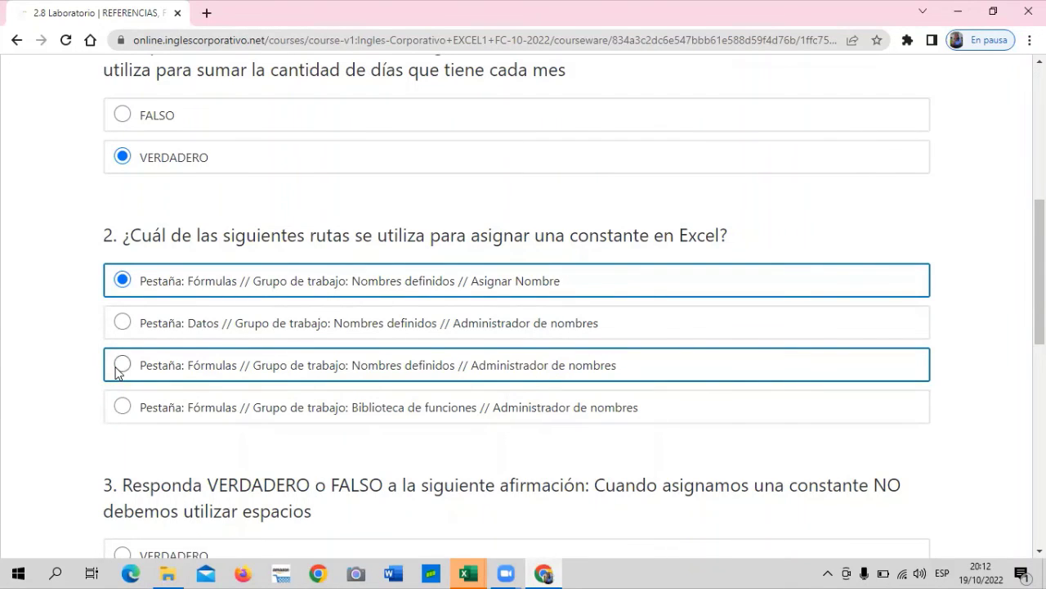
{"action": "scroll", "coordinate": [107, 360], "scroll_direction": "down", "scroll_amount": 2}
{"action": "scroll", "coordinate": [241, 330], "scroll_direction": "down", "scroll_amount": 2}
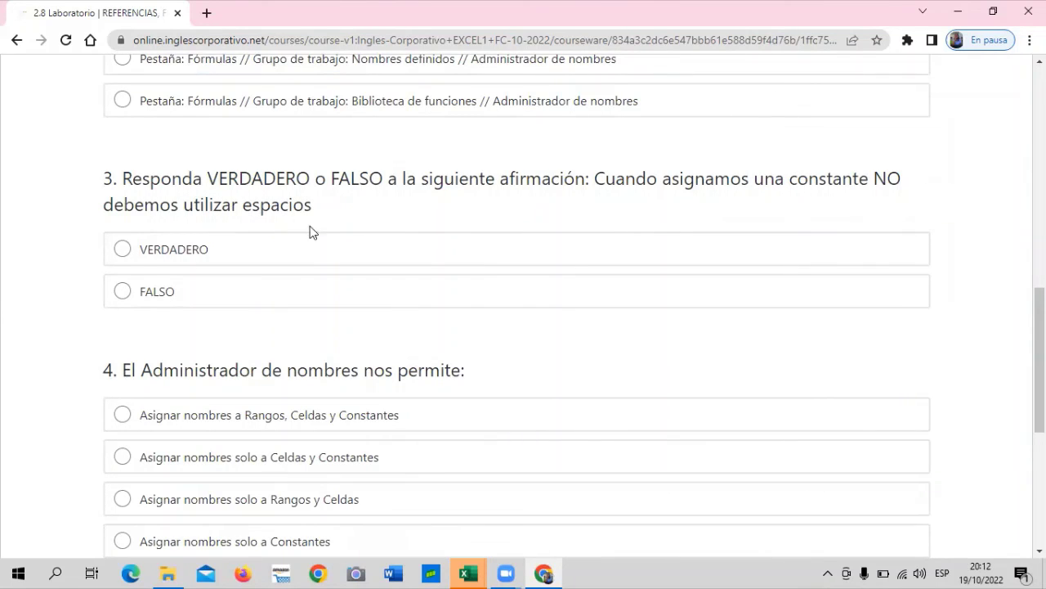
{"action": "left_click", "coordinate": [123, 249]}
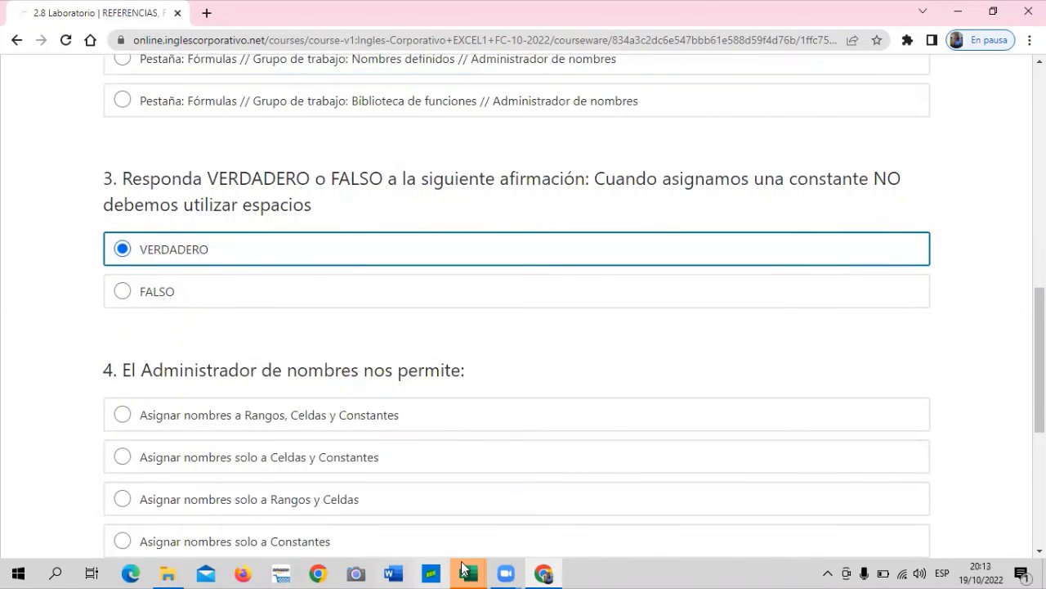
{"action": "scroll", "coordinate": [45, 243], "scroll_direction": "down", "scroll_amount": 2}
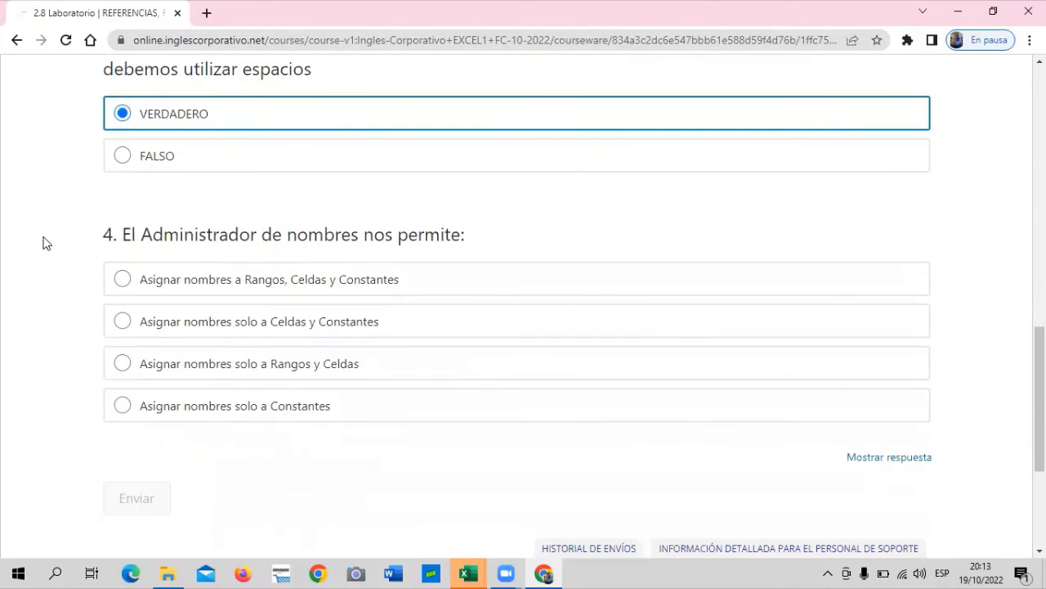
{"action": "scroll", "coordinate": [45, 242], "scroll_direction": "down", "scroll_amount": 1}
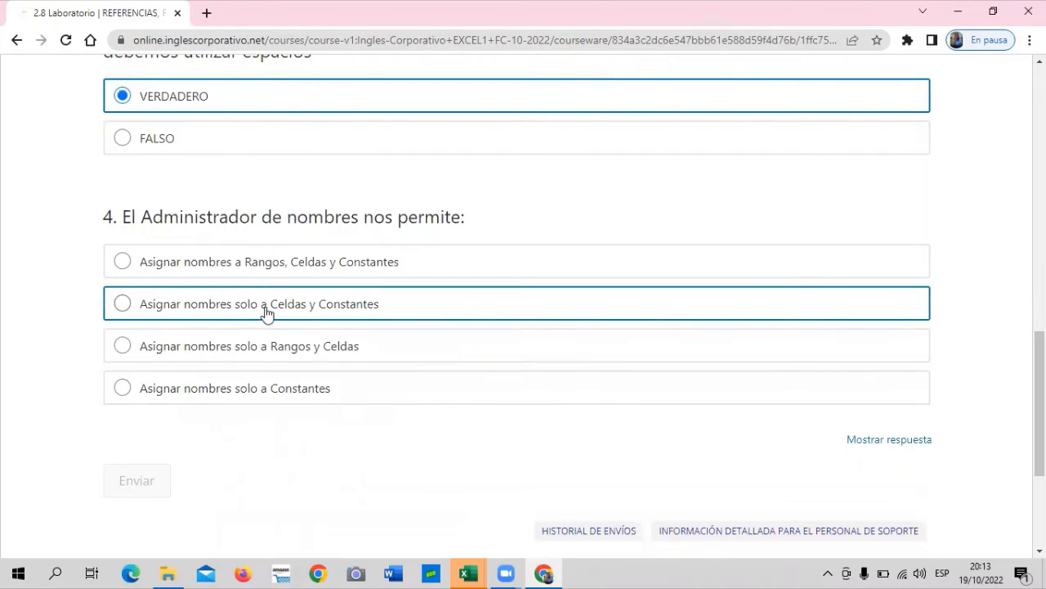
{"action": "left_click", "coordinate": [129, 264]}
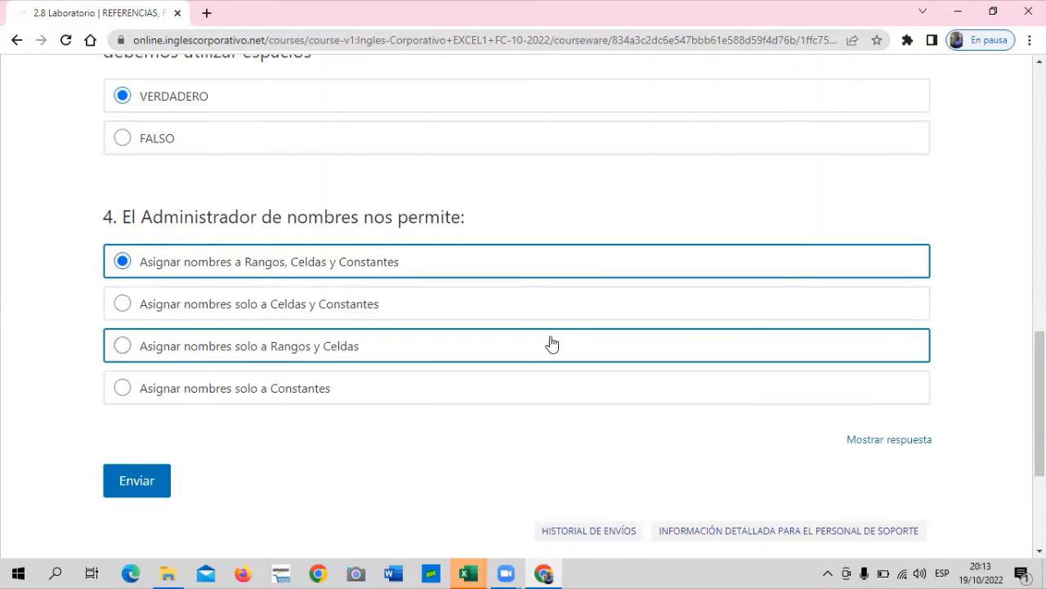
Step: Reveal the quiz's correct answers with Mostrar respuesta
{"action": "left_click", "coordinate": [889, 441]}
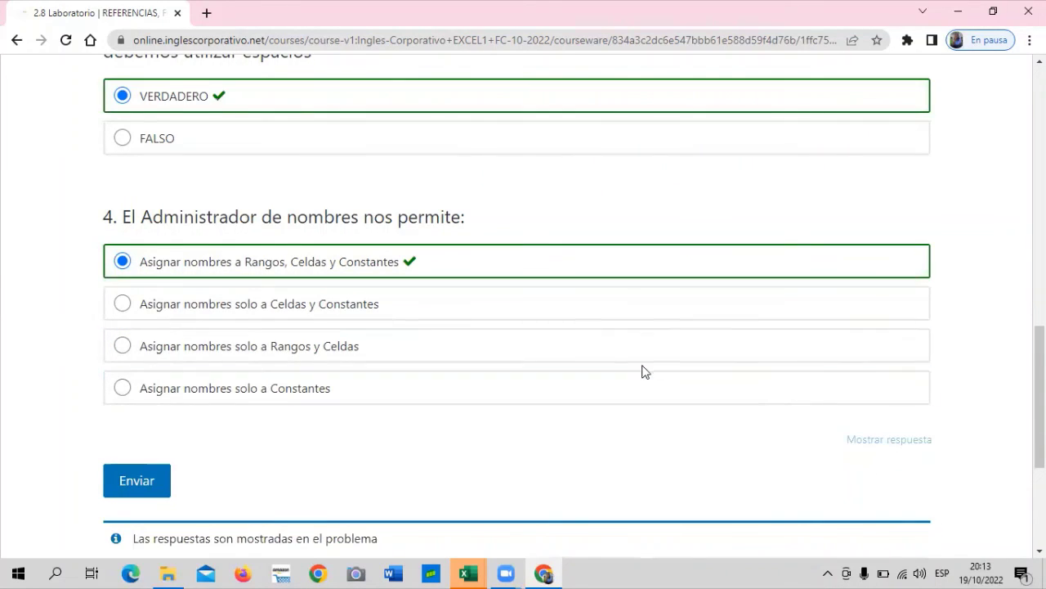
{"action": "scroll", "coordinate": [642, 370], "scroll_direction": "up", "scroll_amount": 2}
{"action": "scroll", "coordinate": [642, 370], "scroll_direction": "up", "scroll_amount": 2}
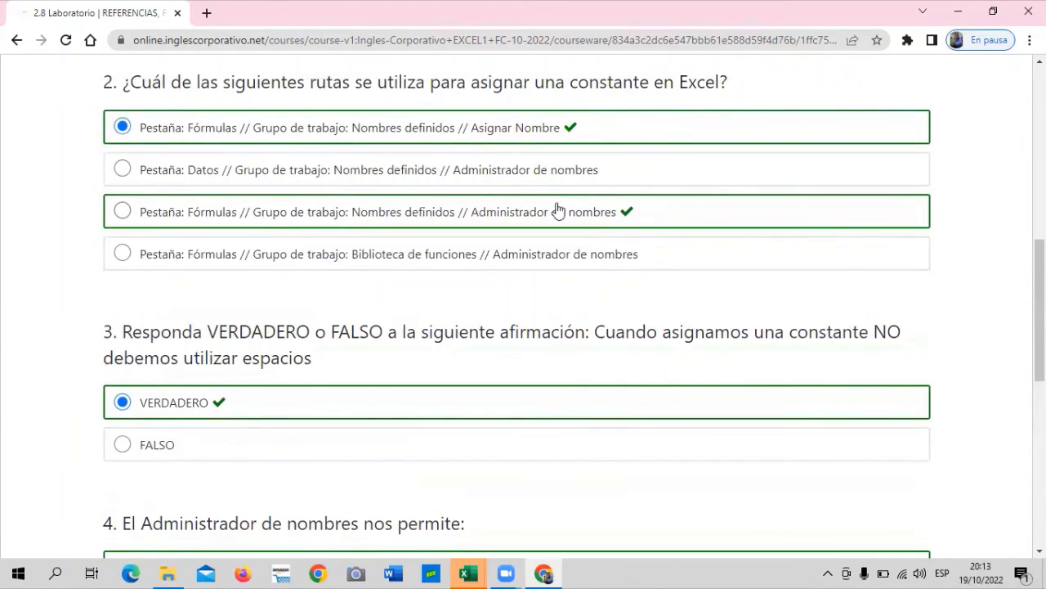
{"action": "scroll", "coordinate": [556, 210], "scroll_direction": "up", "scroll_amount": 3}
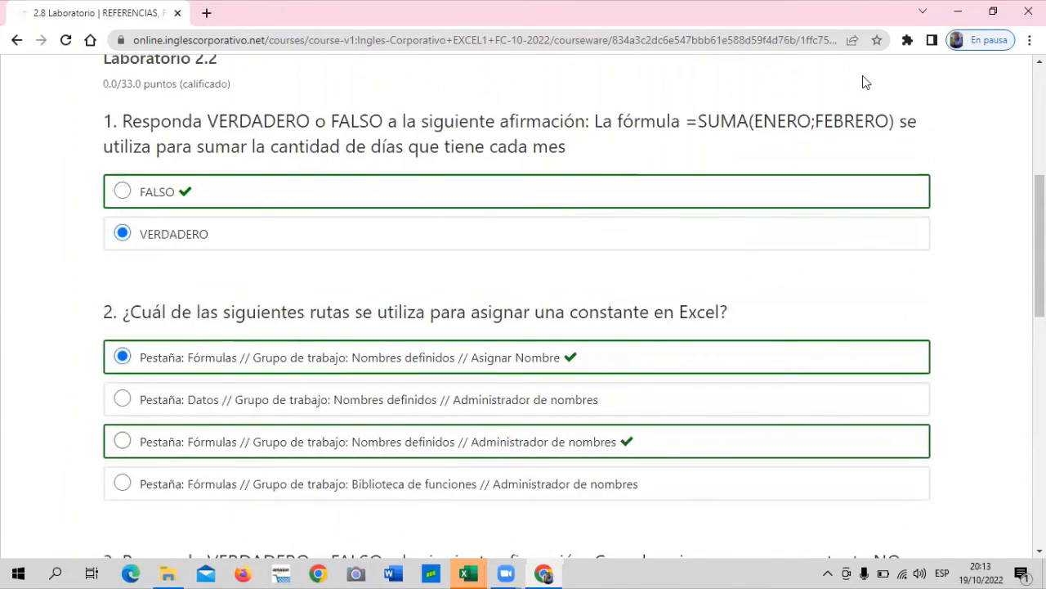
Step: Change question 1's answer from VERDADERO to FALSO
{"action": "left_click", "coordinate": [123, 193]}
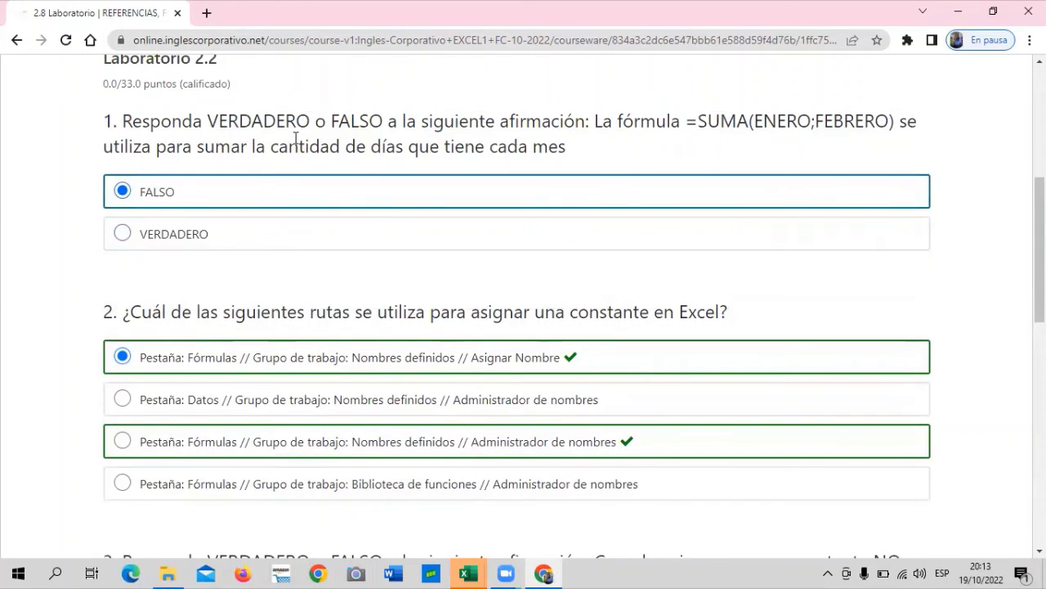
{"action": "scroll", "coordinate": [495, 275], "scroll_direction": "up", "scroll_amount": 1}
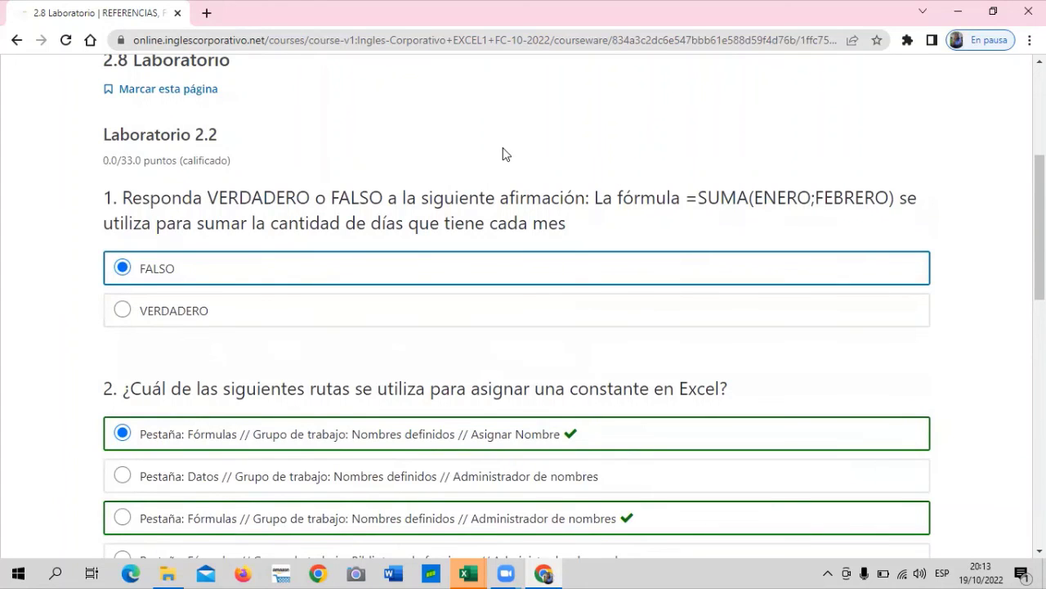
{"action": "scroll", "coordinate": [435, 372], "scroll_direction": "down", "scroll_amount": 3}
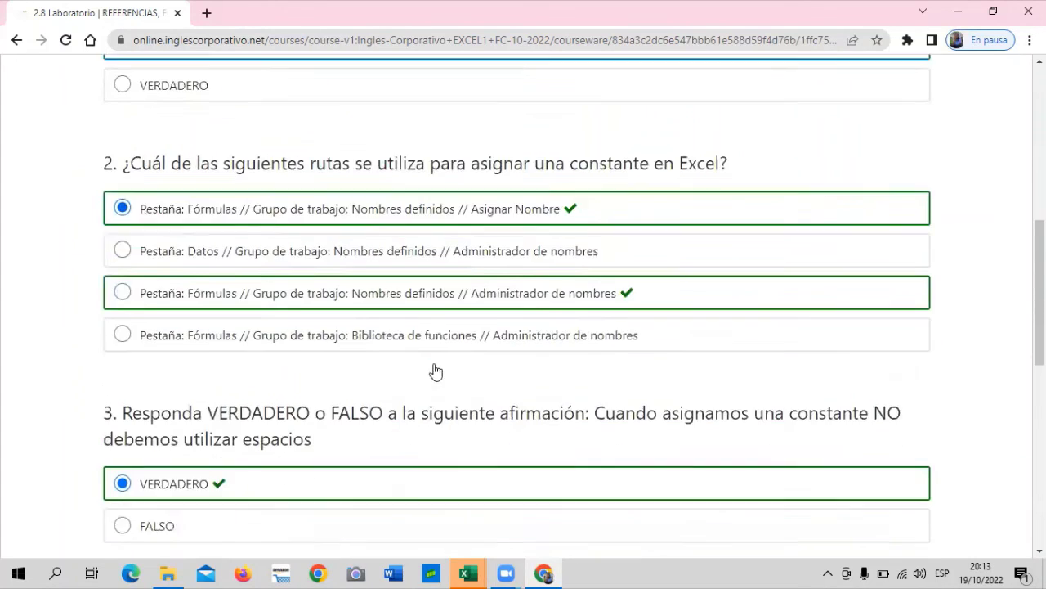
{"action": "scroll", "coordinate": [436, 372], "scroll_direction": "down", "scroll_amount": 4}
{"action": "scroll", "coordinate": [428, 367], "scroll_direction": "down", "scroll_amount": 3}
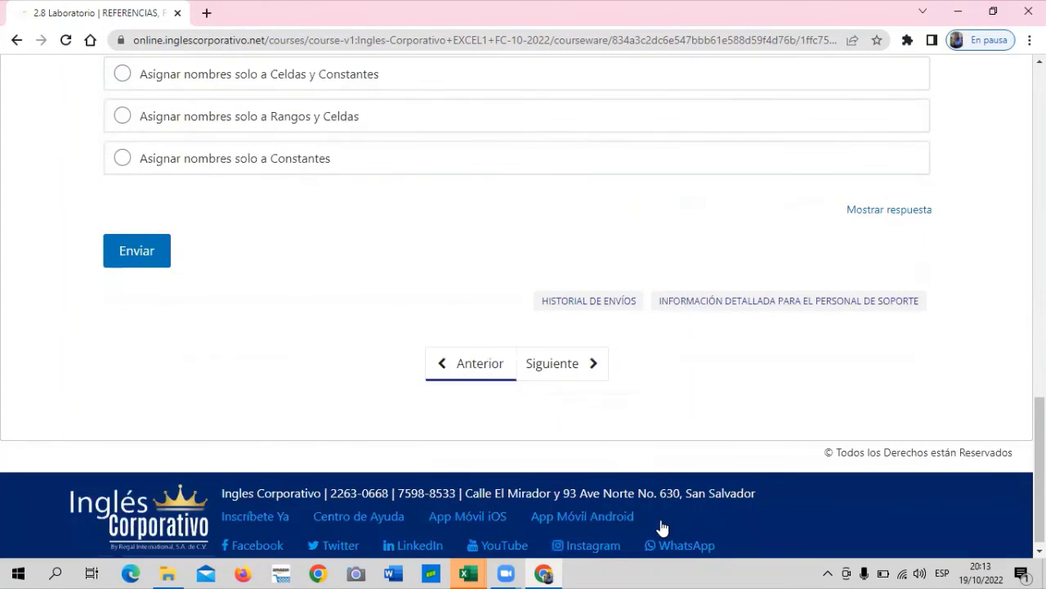